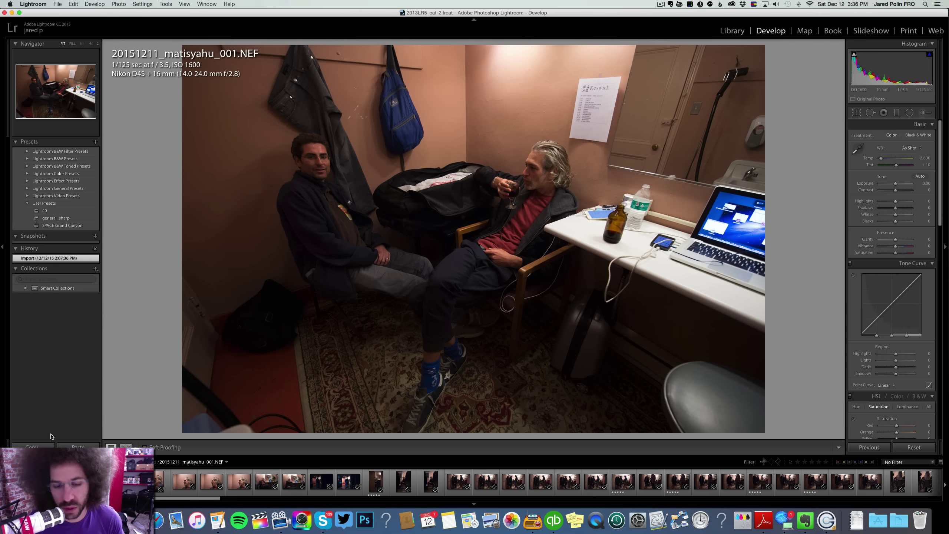
Review the dressing-room photos one by one from 20151211_matisyahu_001.NEF through 20151211_matisyahu_010.NEF.
key(Right)
key(Right)
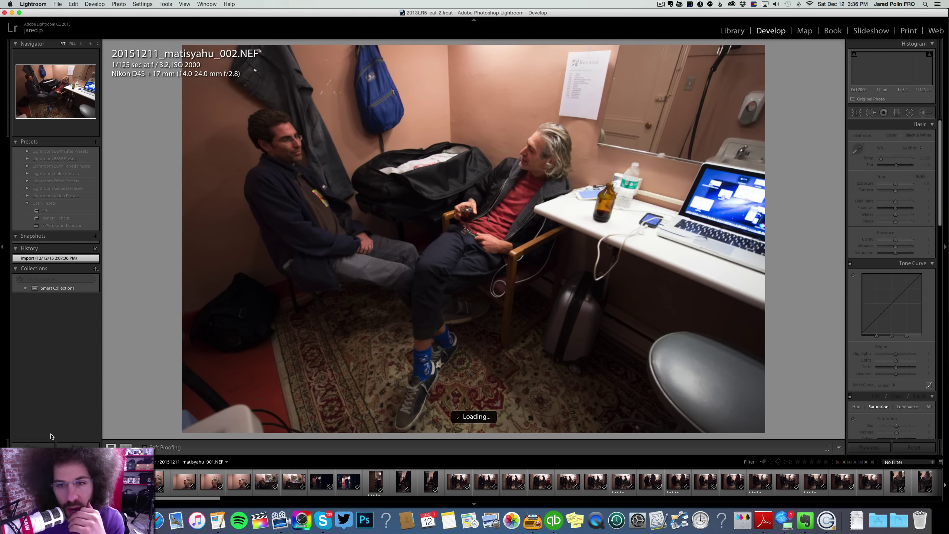
key(Right)
key(Right)
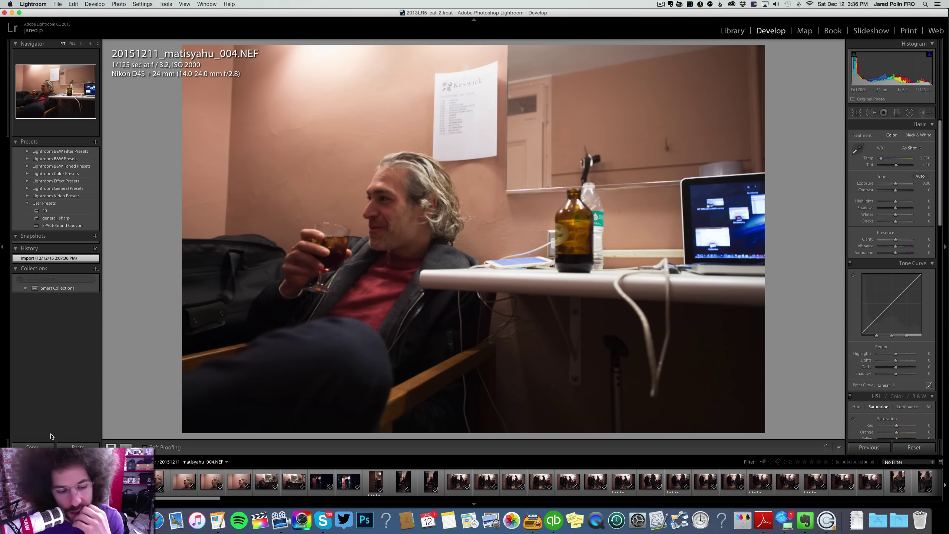
key(Right)
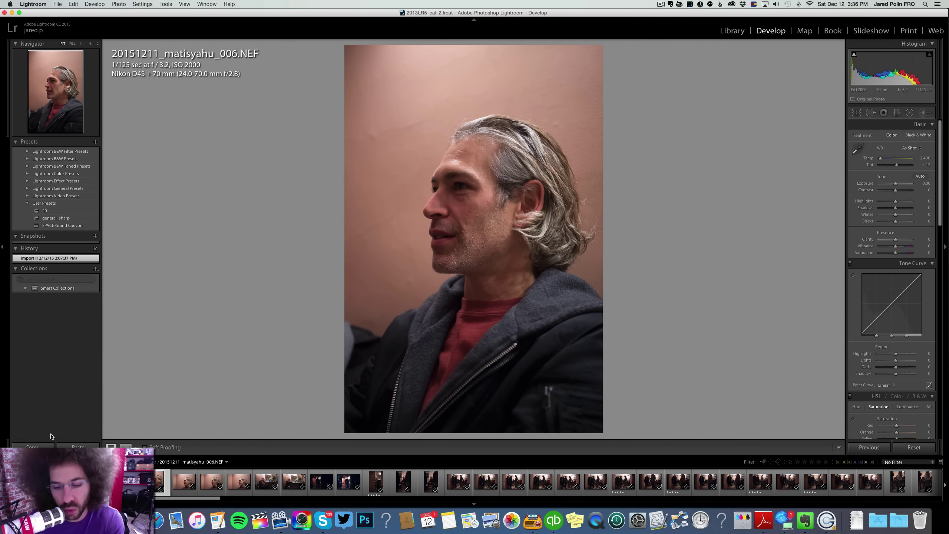
key(Right)
key(Right)
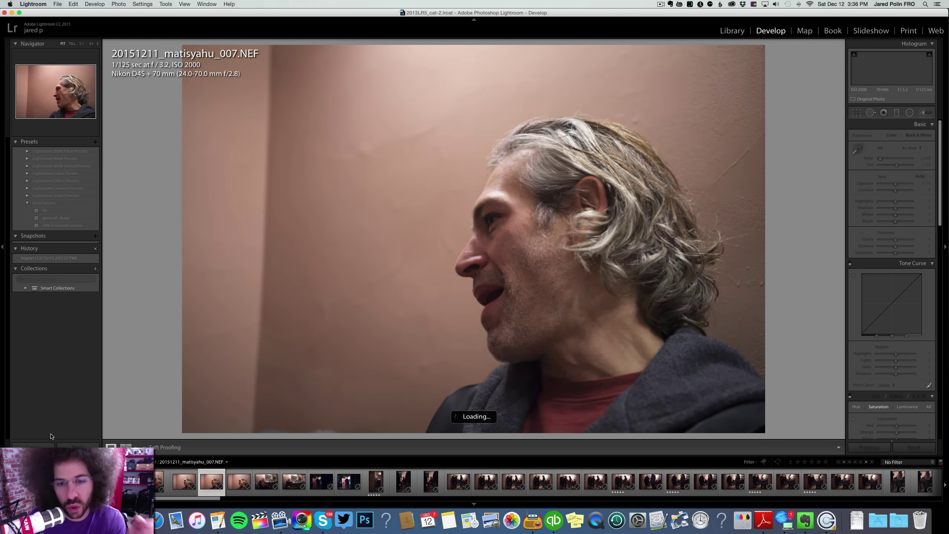
key(Right)
key(Right)
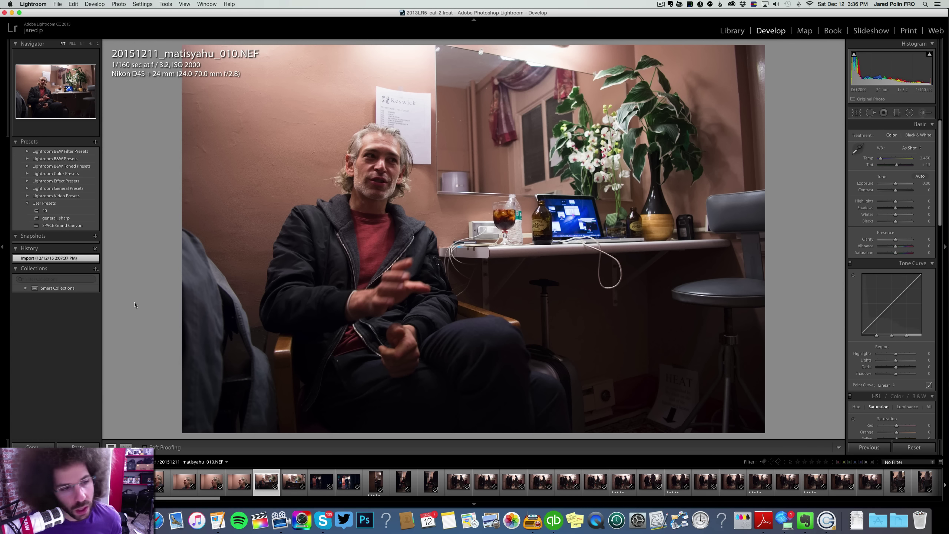
Advance to 20151211_matisyahu_013.NEF and inspect the group standing backstage in close-up before returning to the full photo.
key(Right)
key(Right)
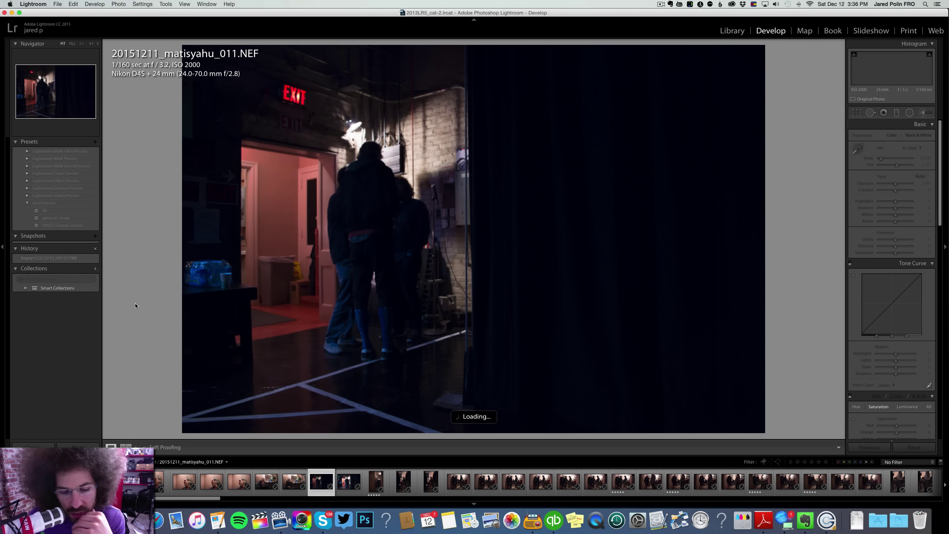
key(Right)
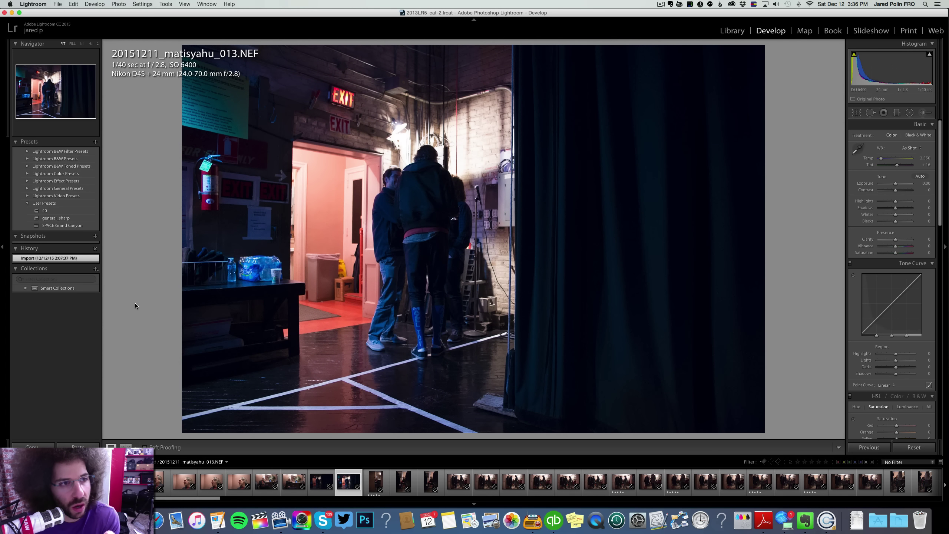
click(413, 203)
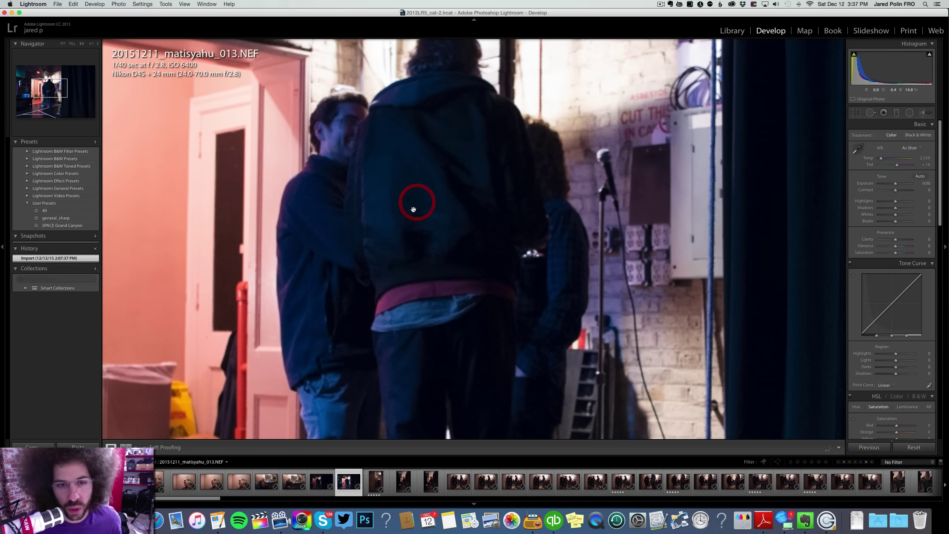
click(392, 120)
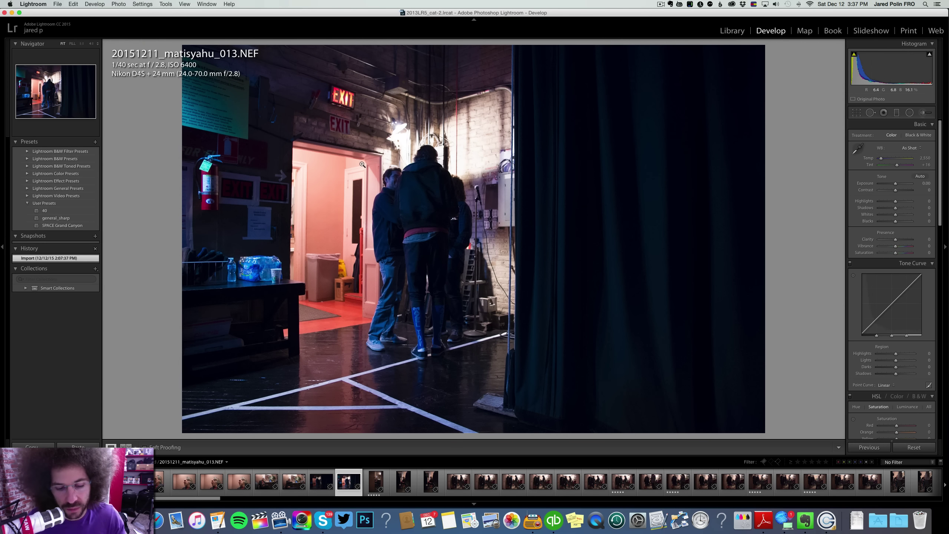
Show 20151211_matisyahu_014.NEF and inspect the schedule on the wall and the seated man in close-up.
key(Right)
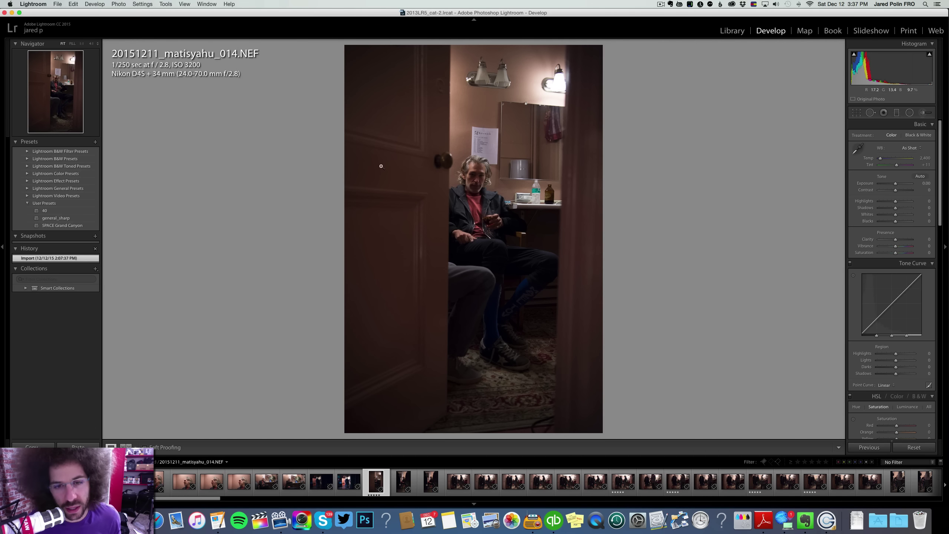
click(479, 146)
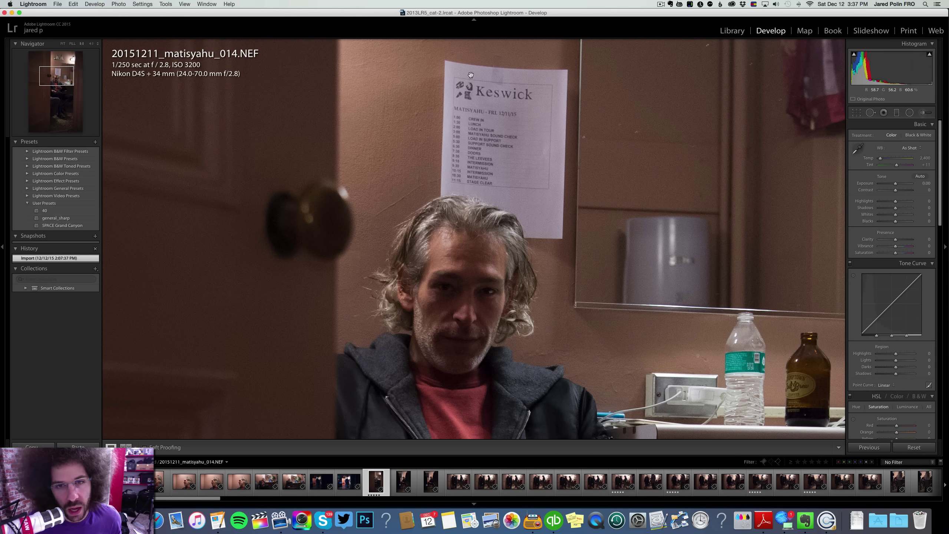
drag(557, 259, 534, 99)
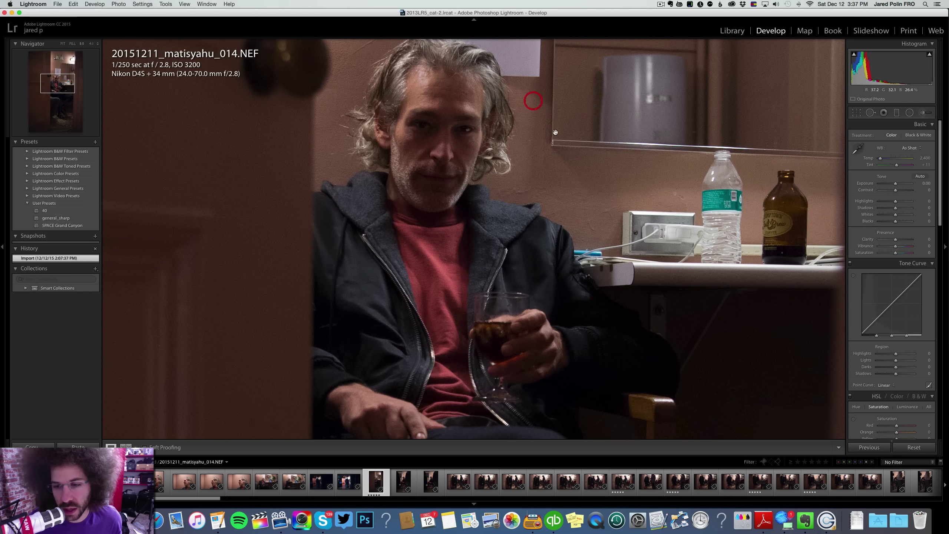
click(458, 136)
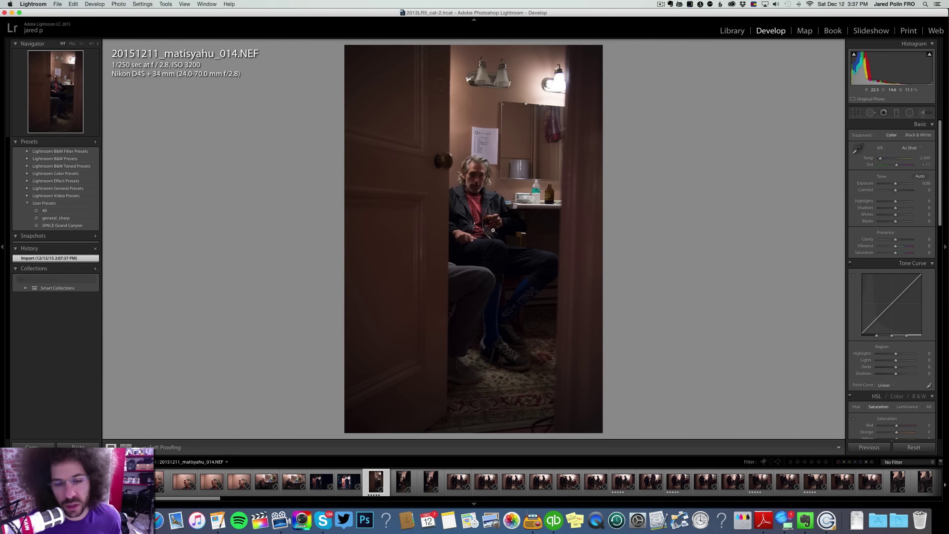
Review the photos taken through the dressing-room doorway, up to 20151211_matisyahu_020.NEF.
key(Right)
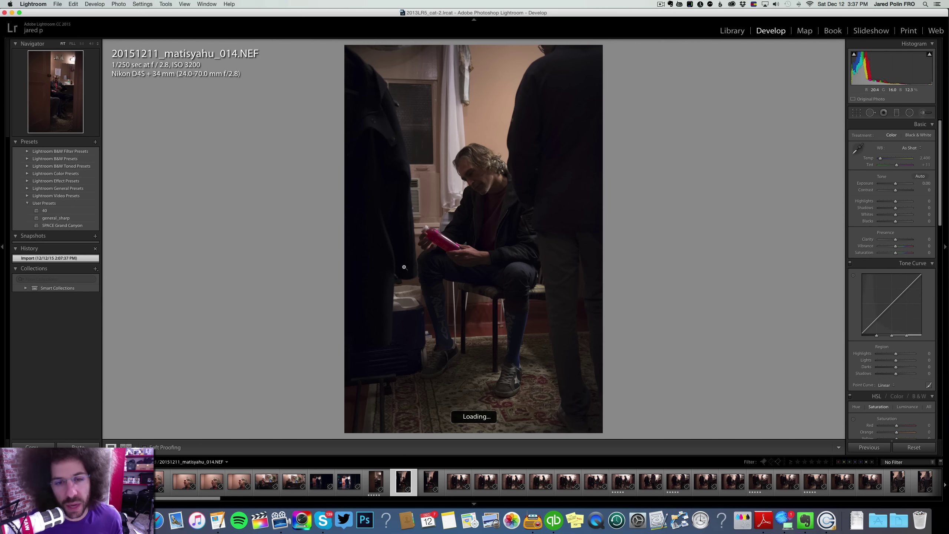
key(Right)
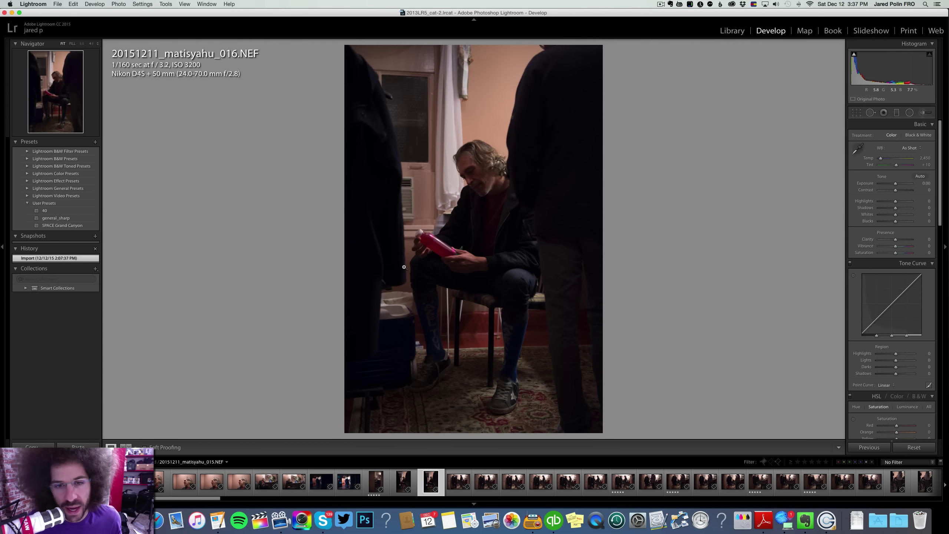
key(Right)
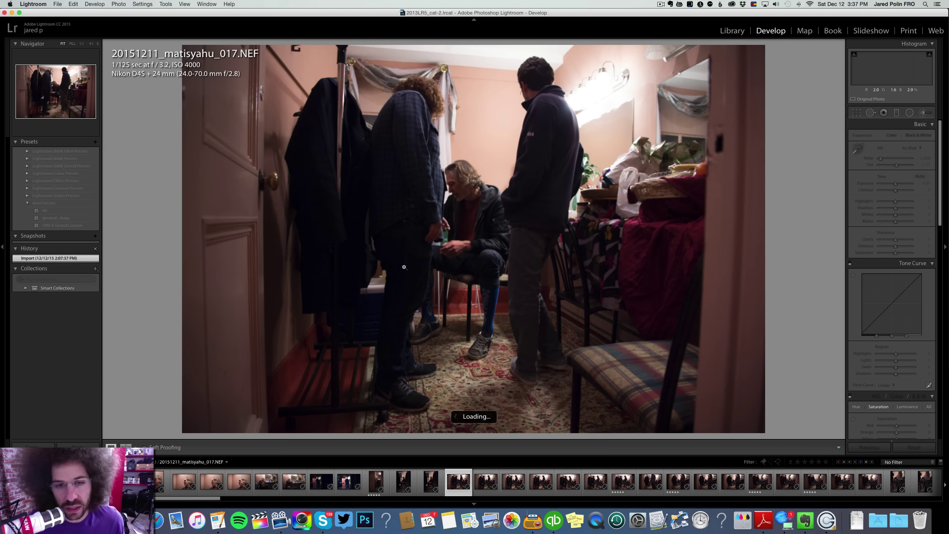
key(Right)
key(Right)
key(Right)
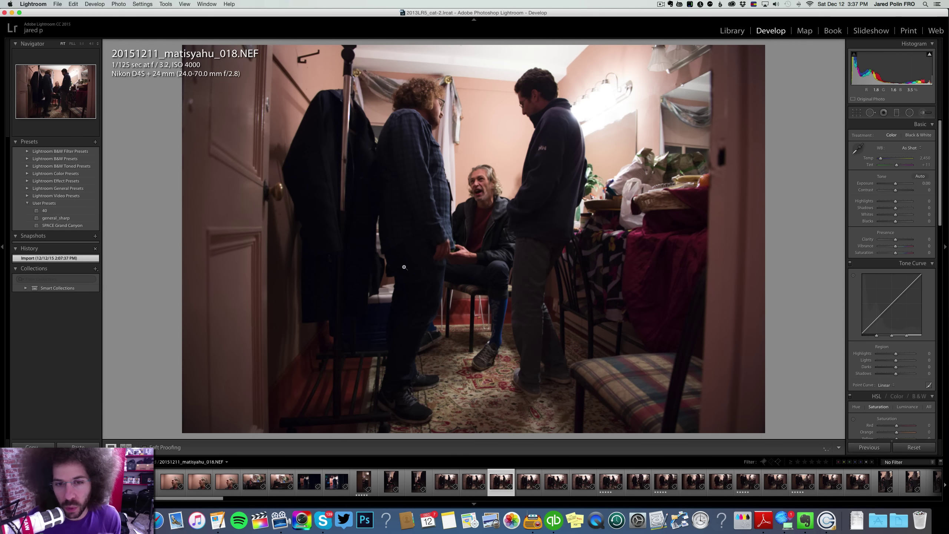
key(Right)
key(Right)
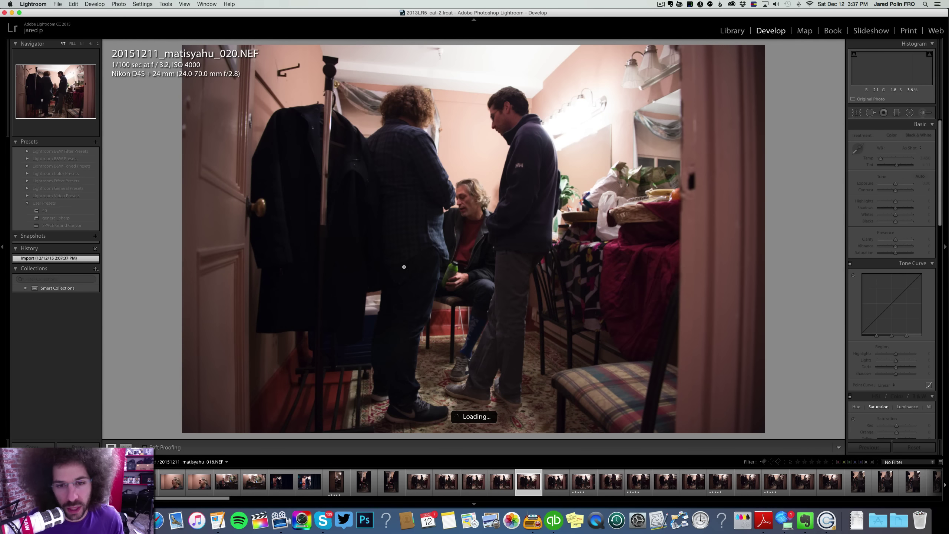
Switch to the Library module and advance to 20151211_matisyahu_023.NEF in the single-photo view.
click(732, 31)
key(Right)
key(Right)
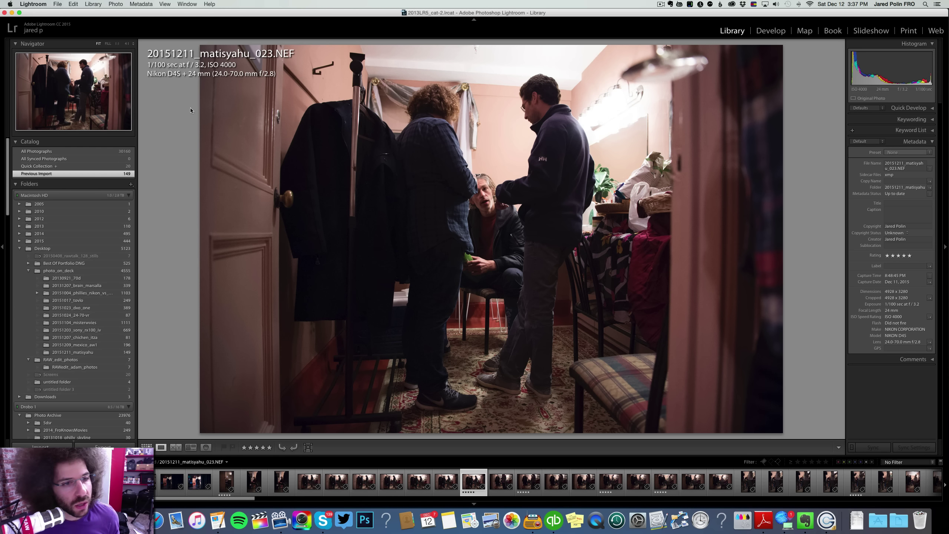
Review the following doorway photos from 20151211_matisyahu_024.NEF through 20151211_matisyahu_030.NEF.
key(Right)
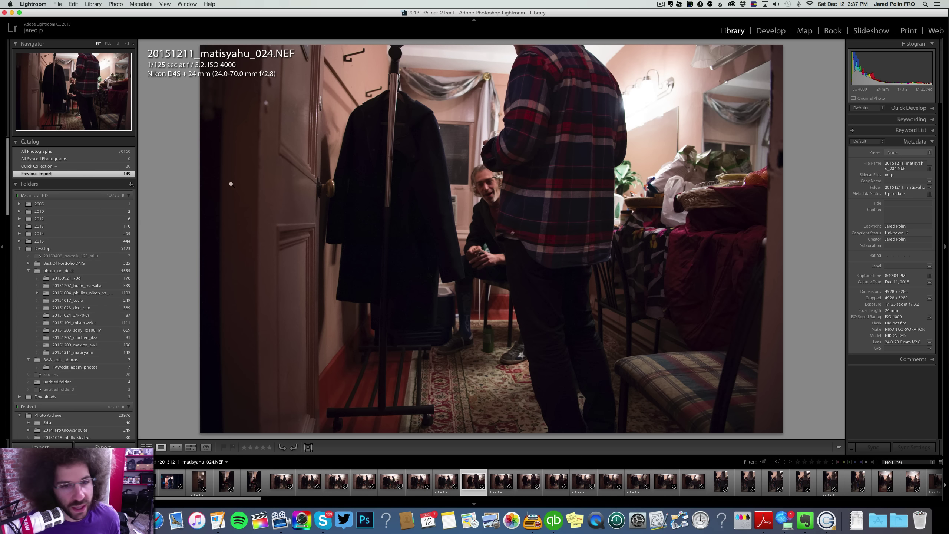
key(Right)
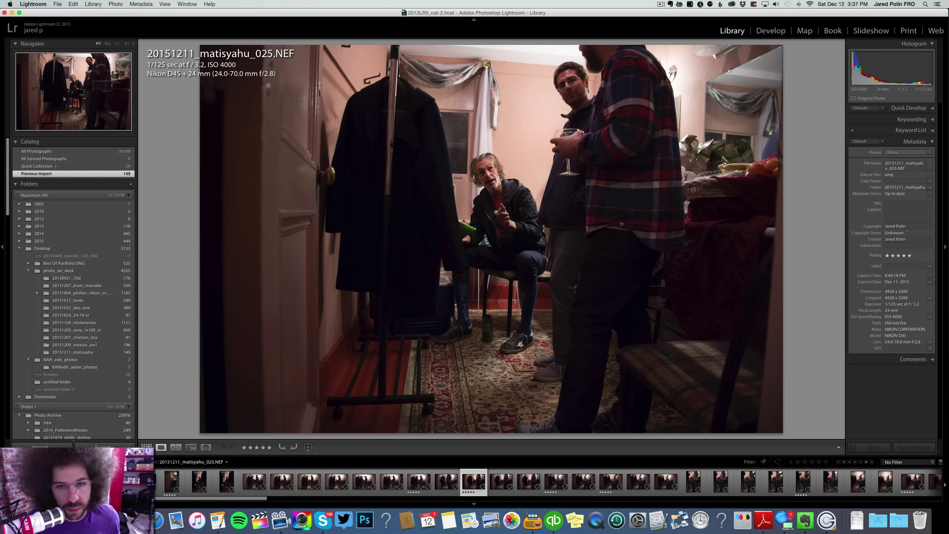
key(Right)
key(Right)
key(Right)
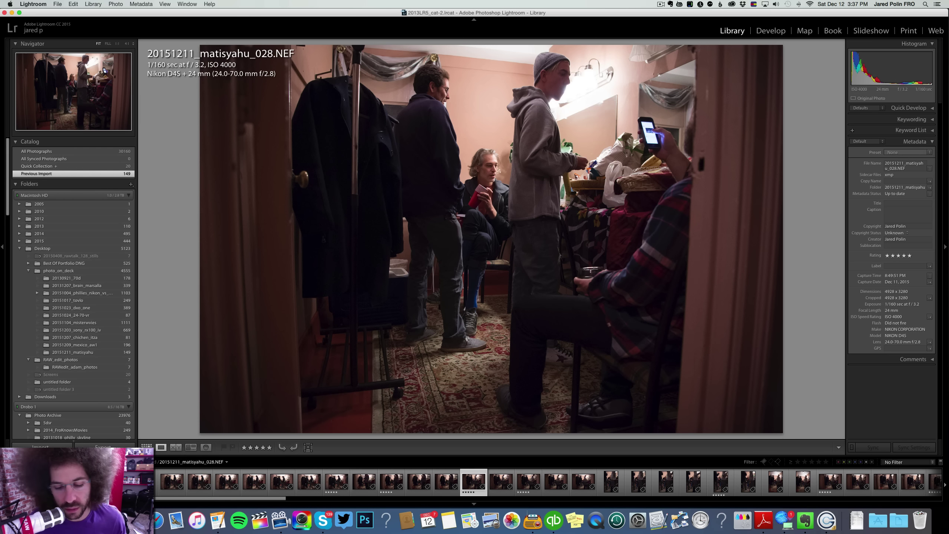
key(Right)
key(Right)
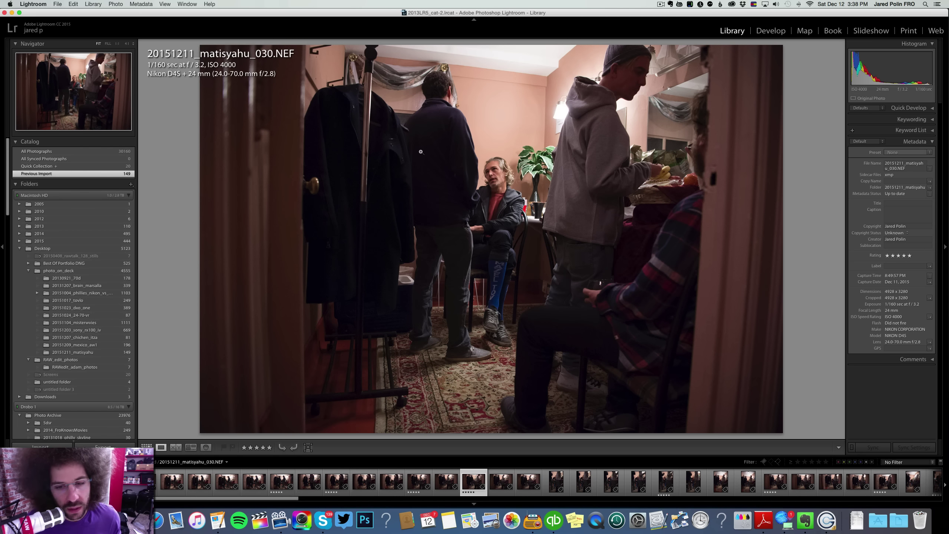
Inspect the lettering on the seated man's blue sock in close-up, ending on the full photo.
click(505, 264)
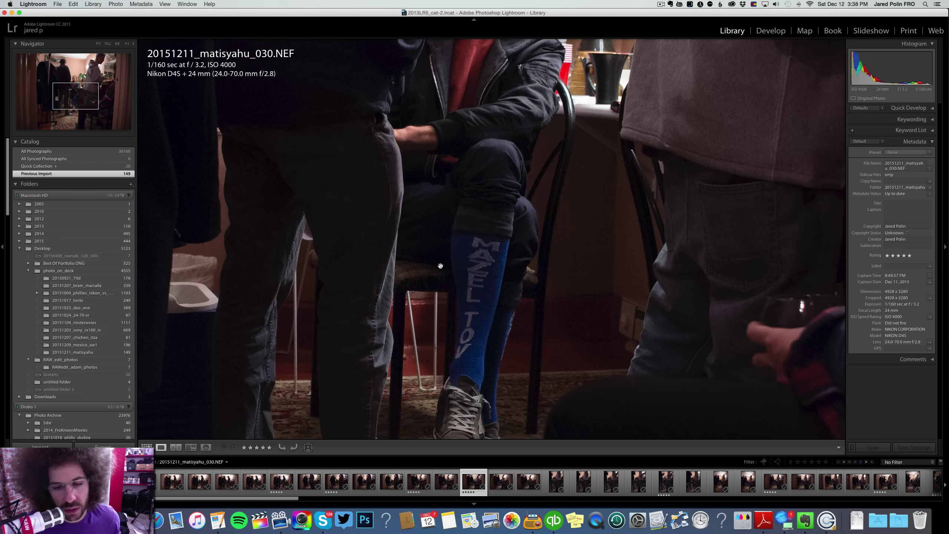
click(483, 229)
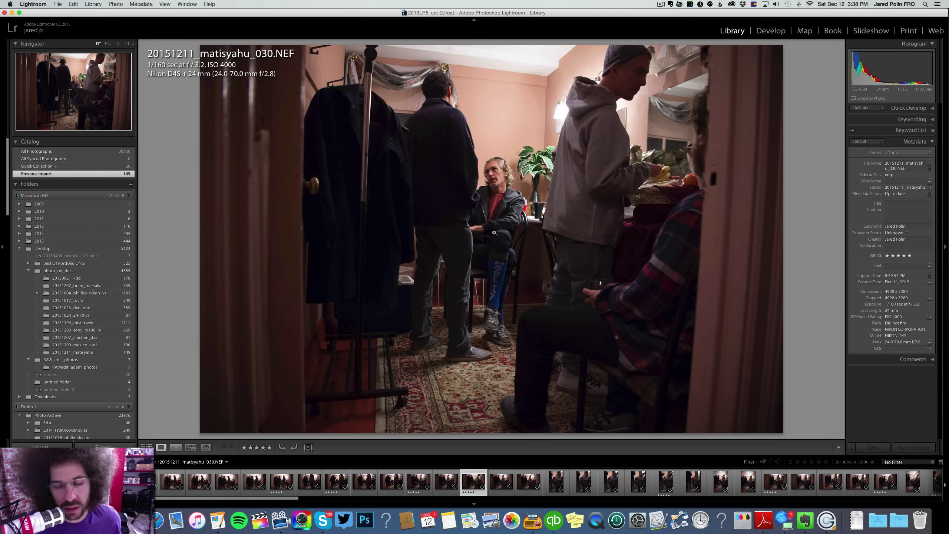
right_click(498, 272)
click(502, 247)
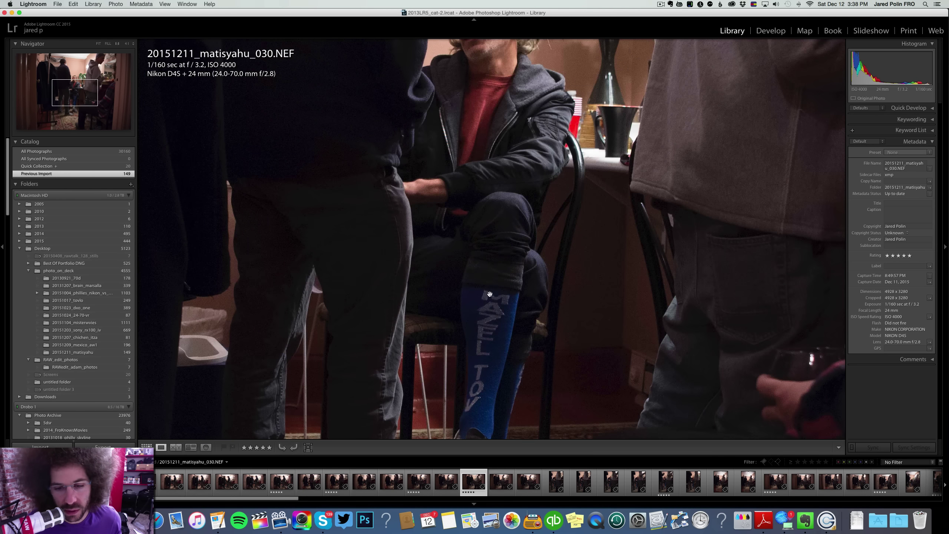
drag(502, 247, 495, 202)
click(460, 185)
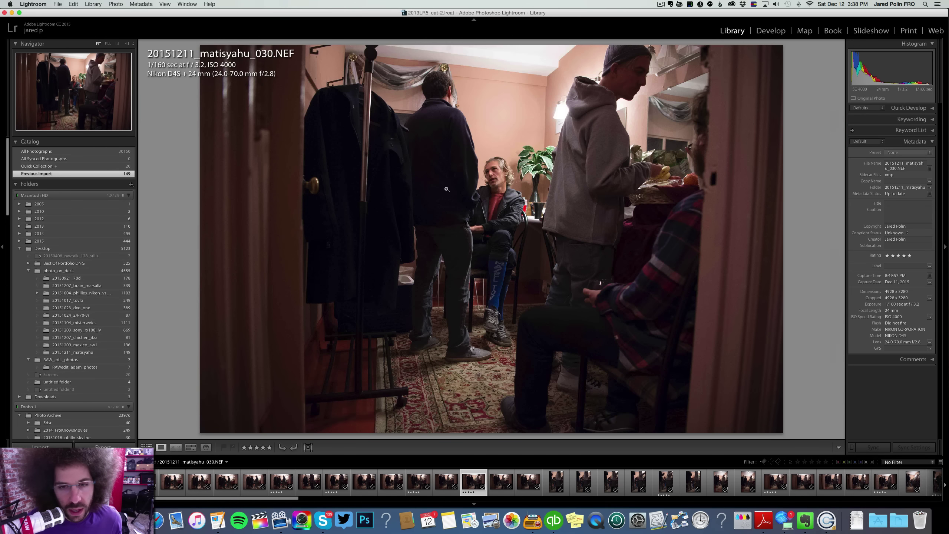
Review the mostly vertical dressing-room photos from 20151211_matisyahu_031.NEF through 20151211_matisyahu_040.NEF.
key(Right)
key(Right)
key(Right)
key(Right)
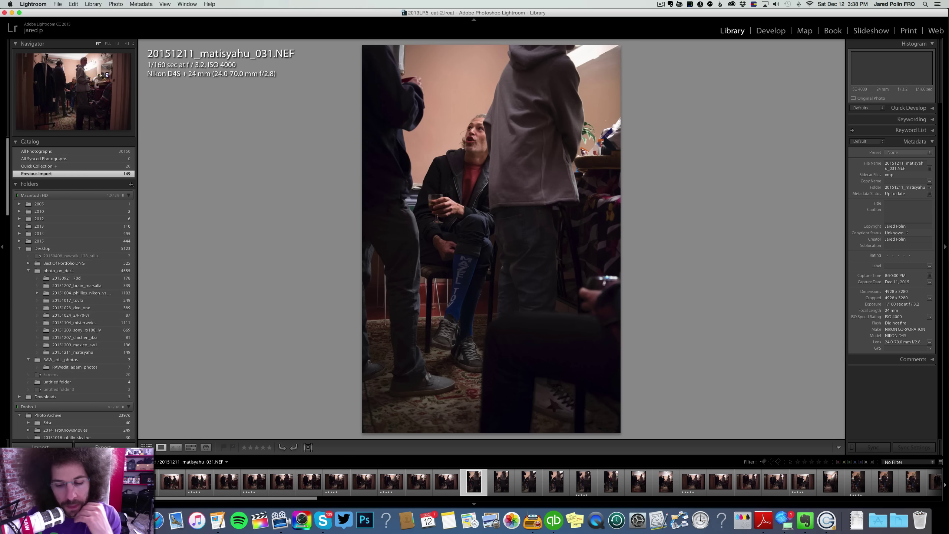
key(Right)
key(Right)
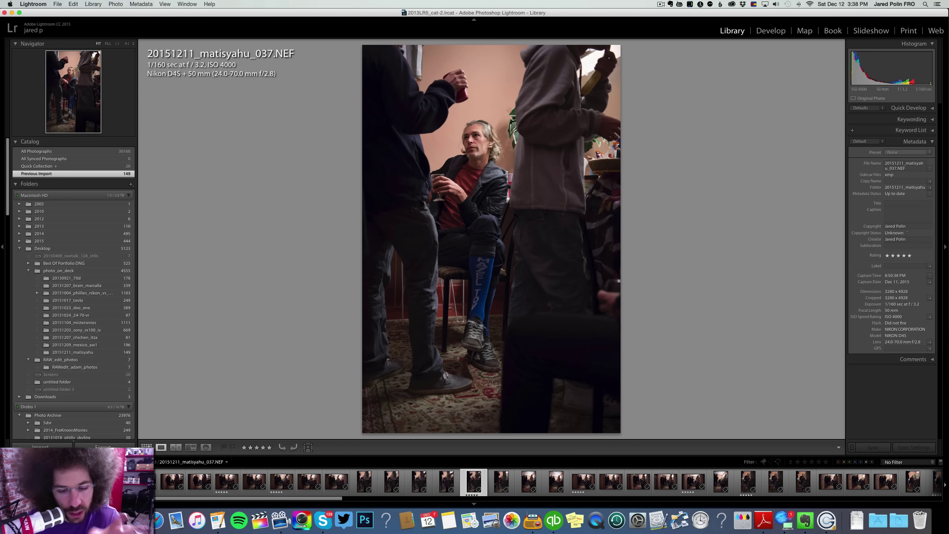
key(Right)
key(Right)
key(Right)
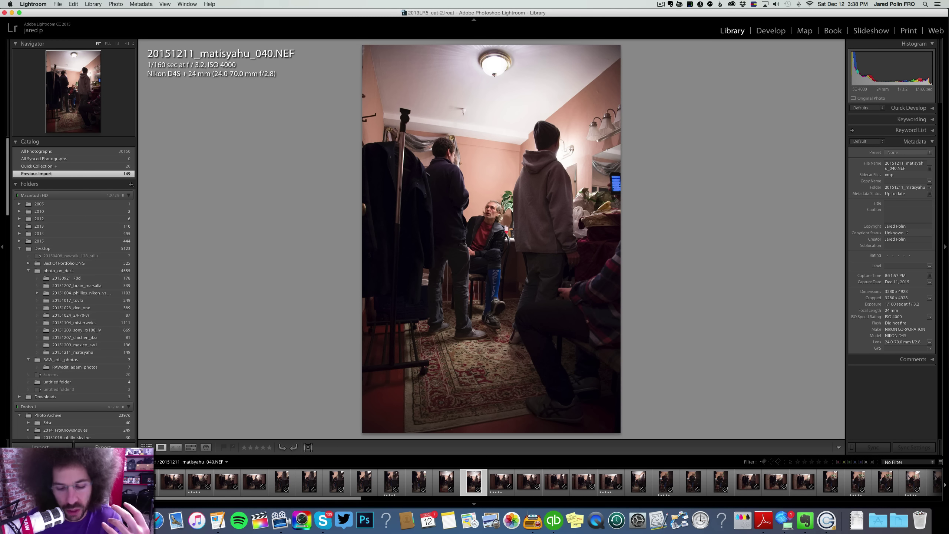
Review photos 20151211_matisyahu_041.NEF through 20151211_matisyahu_047.NEF and go back to 20151211_matisyahu_045.NEF.
key(Right)
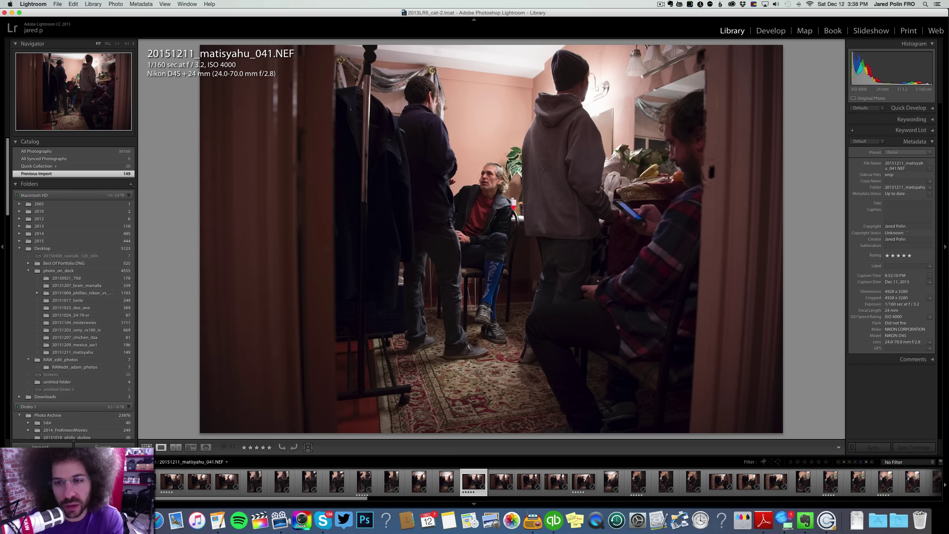
key(Right)
key(Right)
key(Right)
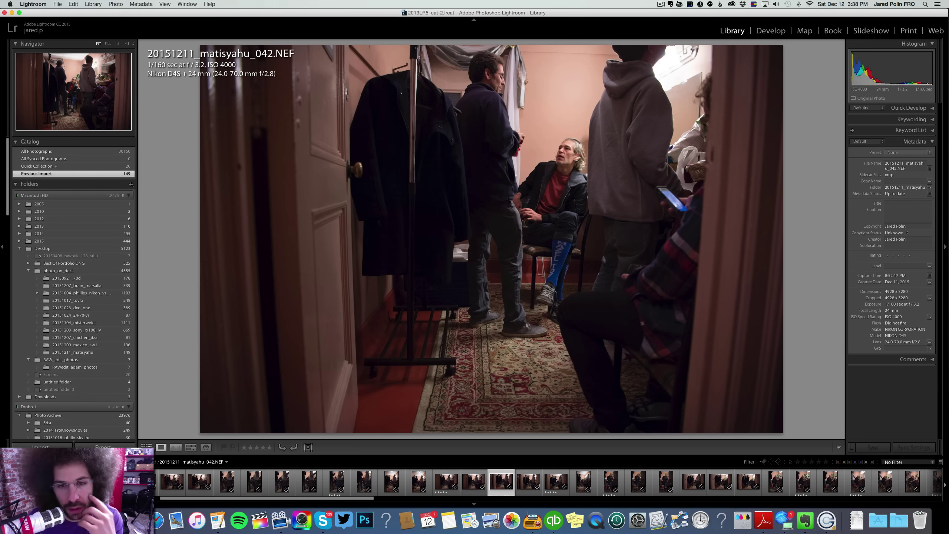
key(Right)
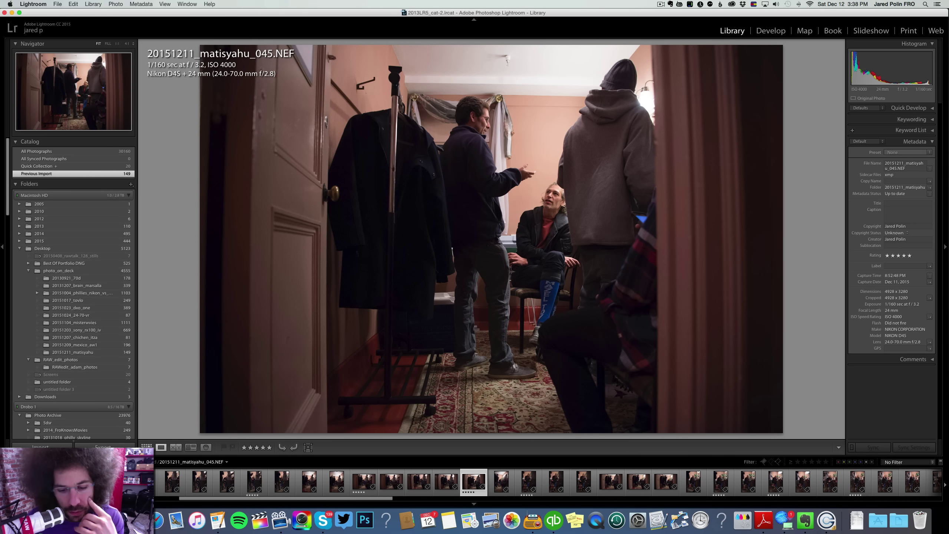
key(Right)
key(Right)
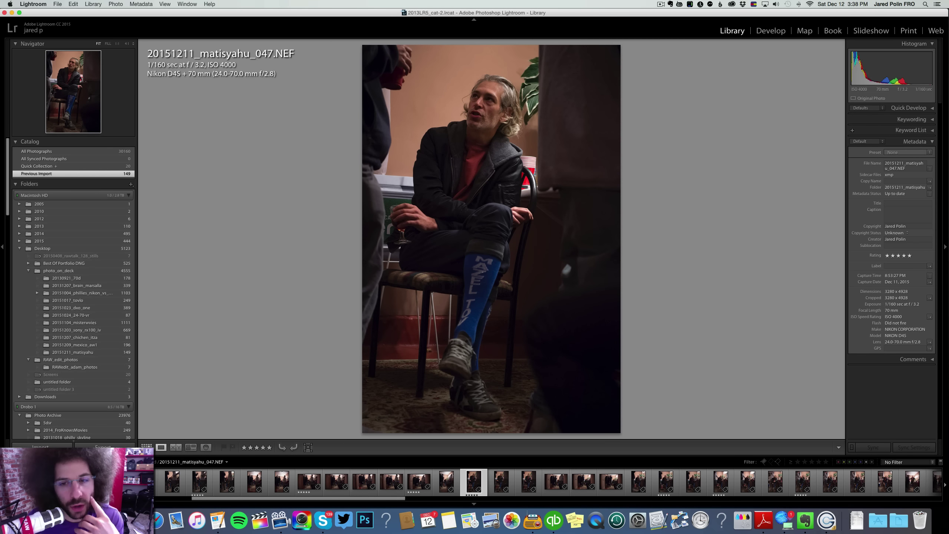
key(Left)
key(Left)
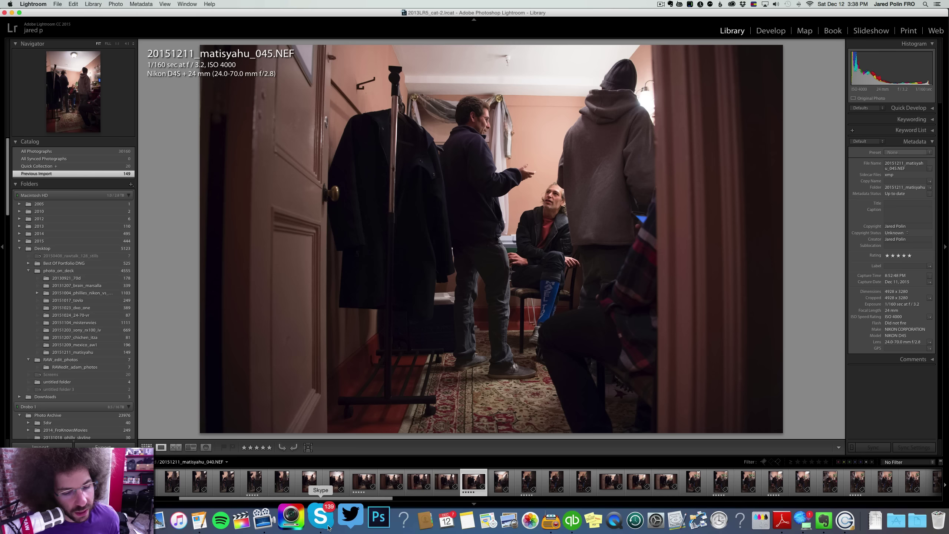
Quit Skype.
right_click(323, 519)
click(333, 481)
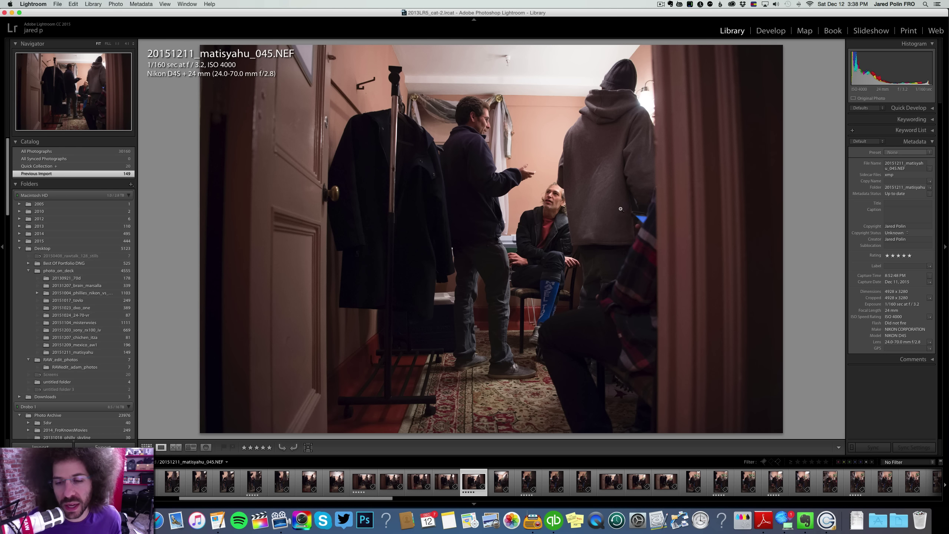
Review the dressing-room photos from 20151211_matisyahu_046.NEF onward and go back to the wide doorway shot 20151211_matisyahu_051.NEF.
key(Right)
key(Right)
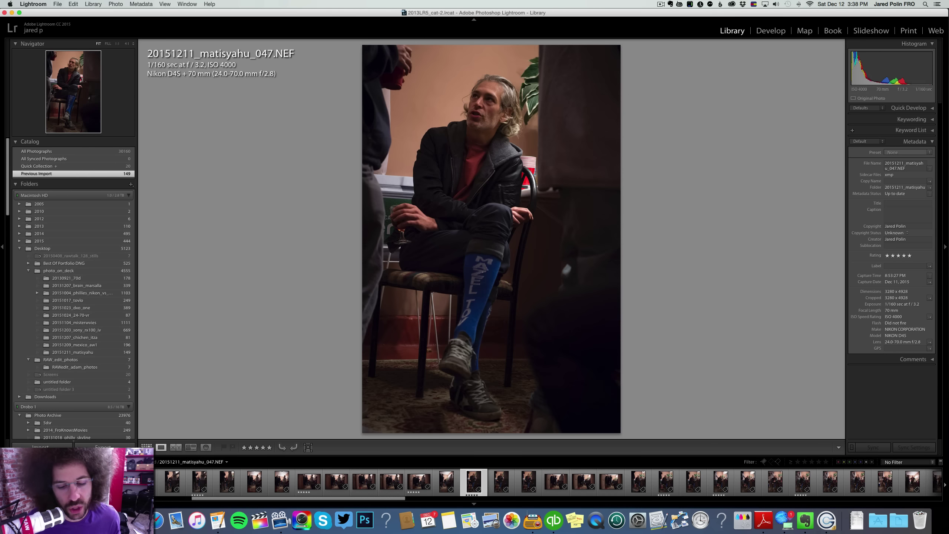
key(Right)
key(Right)
key(Right)
key(Right)
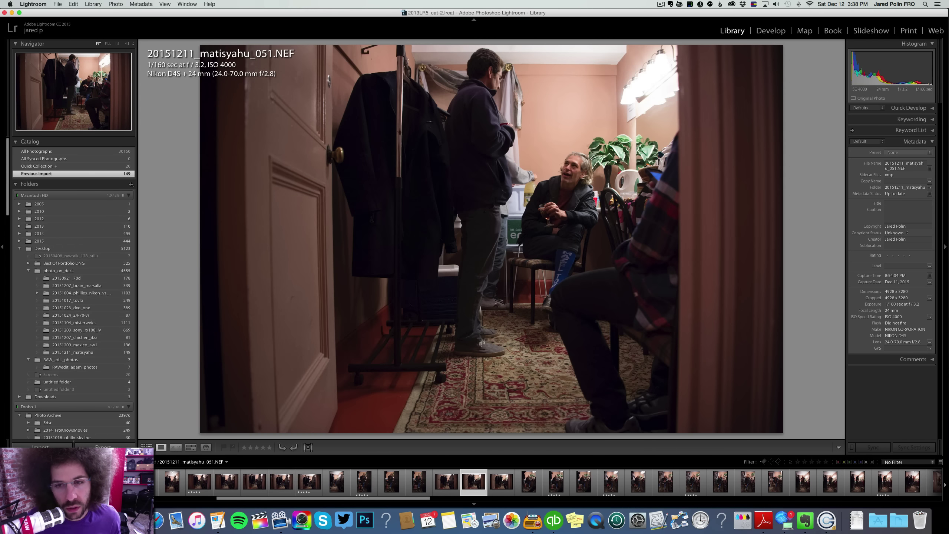
key(Right)
key(Right)
key(Left)
key(Left)
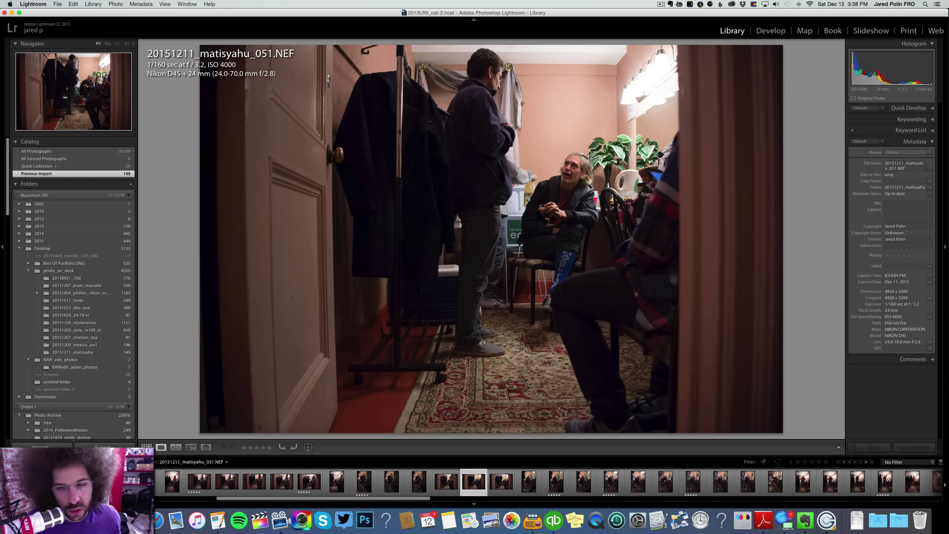
Review the vertical photos of the seated man from 20151211_matisyahu_052.NEF through 20151211_matisyahu_058.NEF.
key(Right)
key(Right)
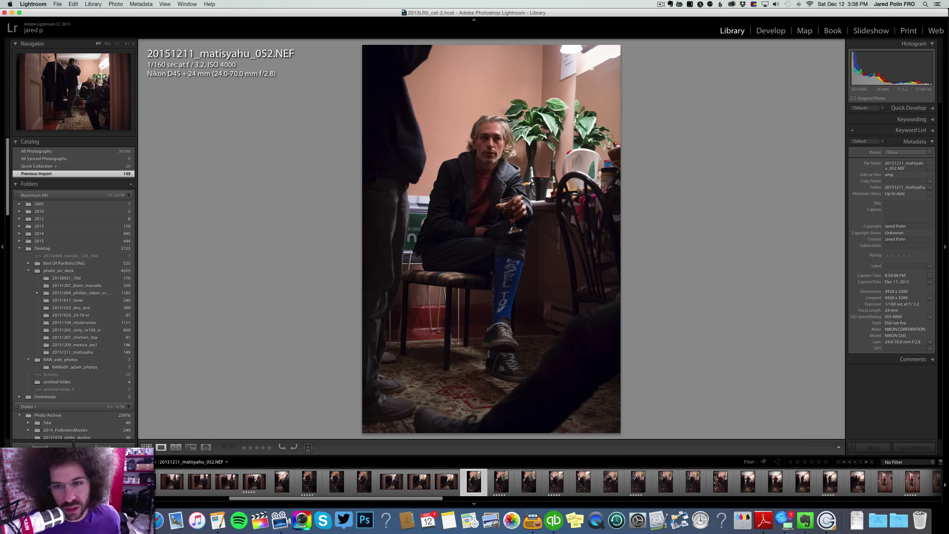
key(Right)
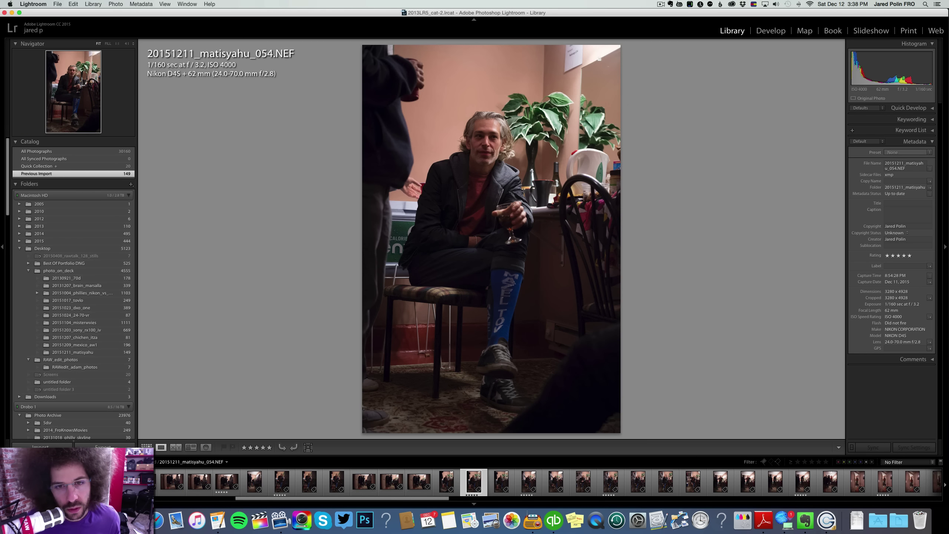
key(Right)
key(Right)
key(Right)
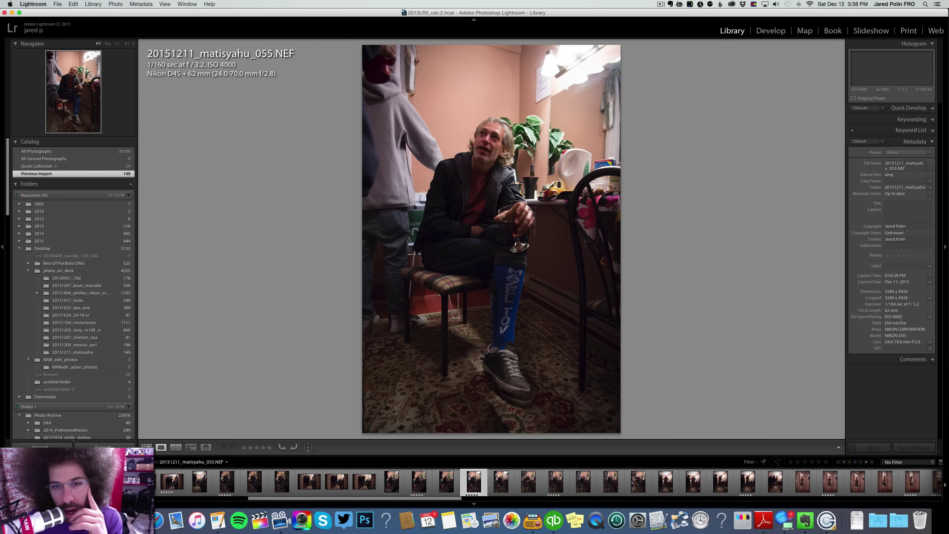
key(Right)
key(Right)
key(Right)
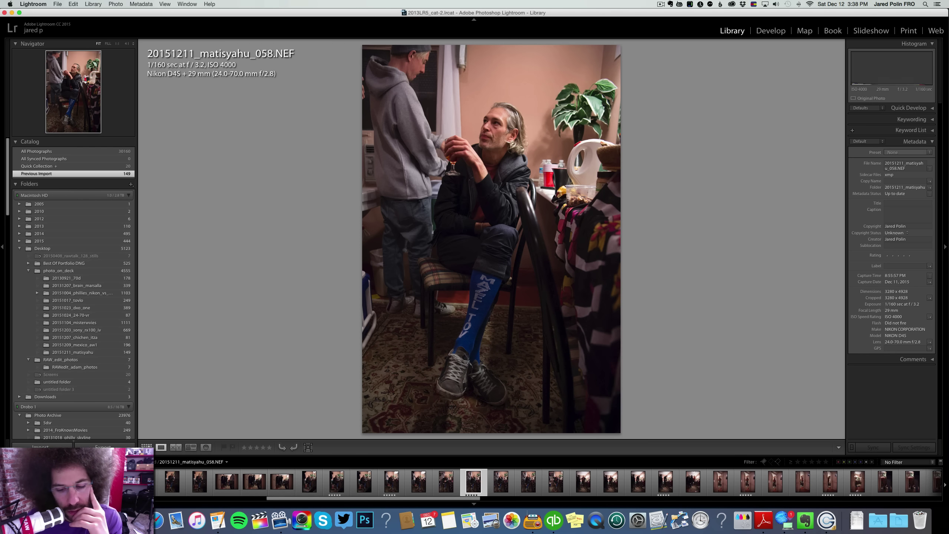
Continue to 20151211_matisyahu_066.NEF and inspect the standing man's mirror reflection in close-up, ending on the full photo.
key(Right)
key(Right)
key(Right)
key(Right)
key(Right)
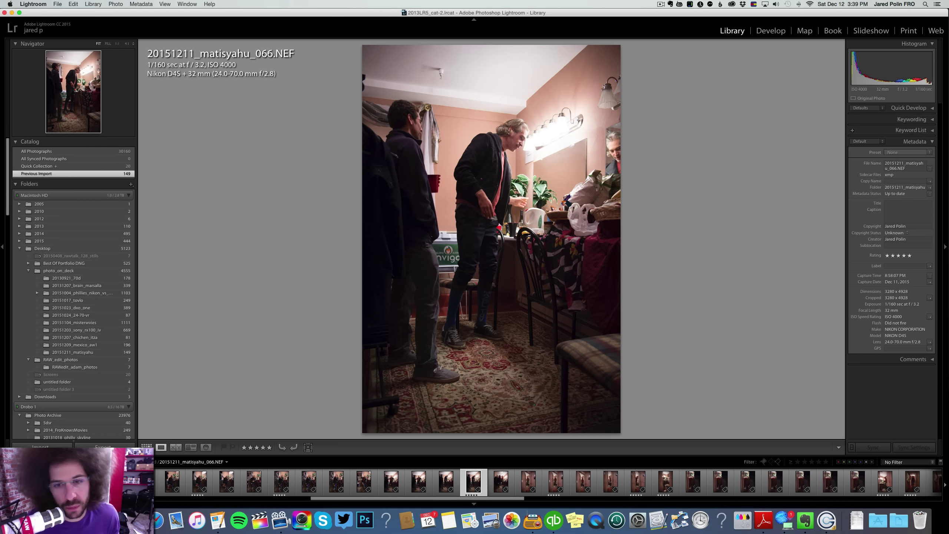
click(592, 148)
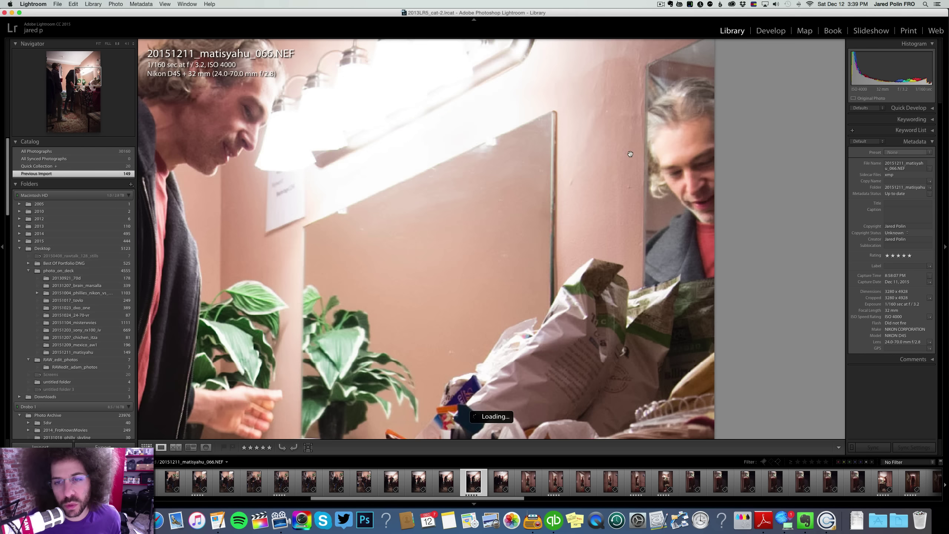
click(599, 162)
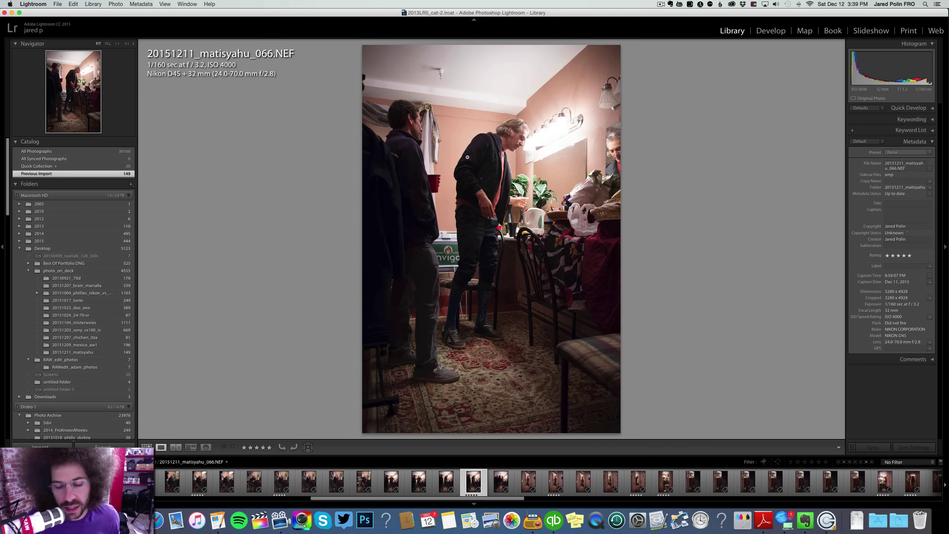
Review the restroom-door photos following 20151211_matisyahu_066.NEF through to 20151211_matisyahu_073.NEF.
key(Right)
key(Right)
key(Right)
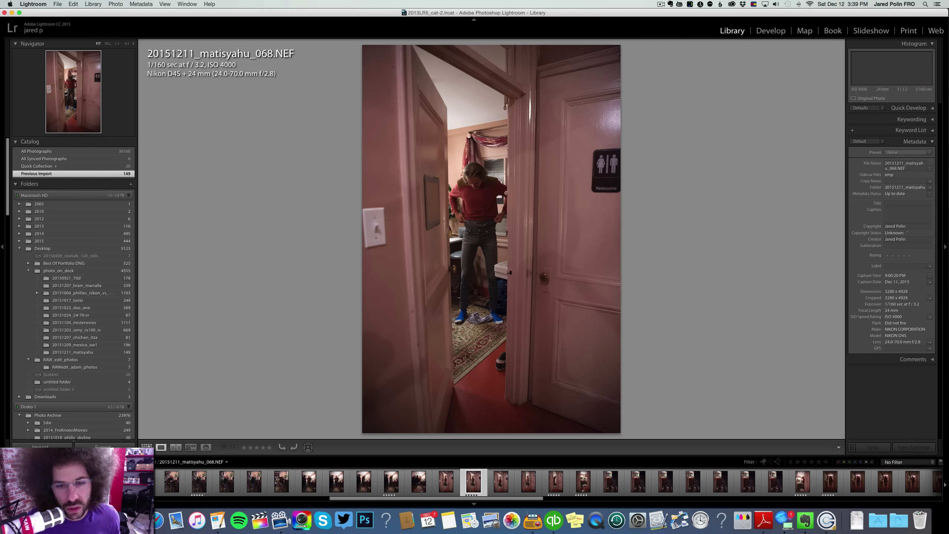
key(Right)
key(Right)
key(Right)
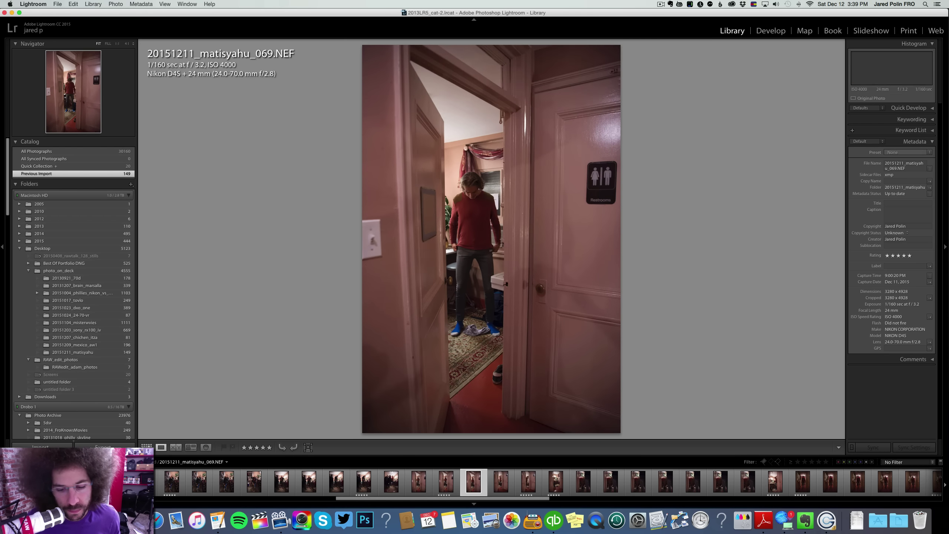
key(Right)
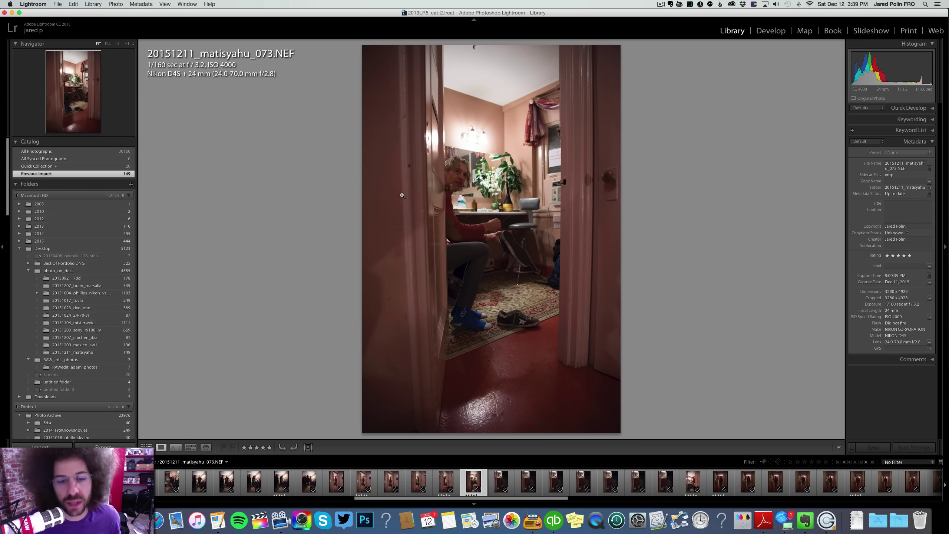
Inspect the man's face behind the door in 20151211_matisyahu_073.NEF in close-up, ending on the full photo.
click(452, 176)
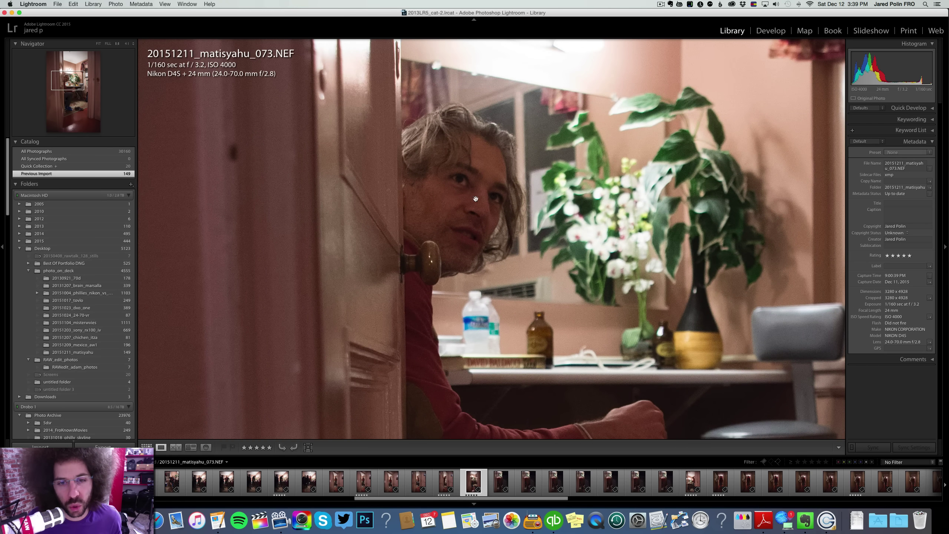
scroll(465, 190, down, 5)
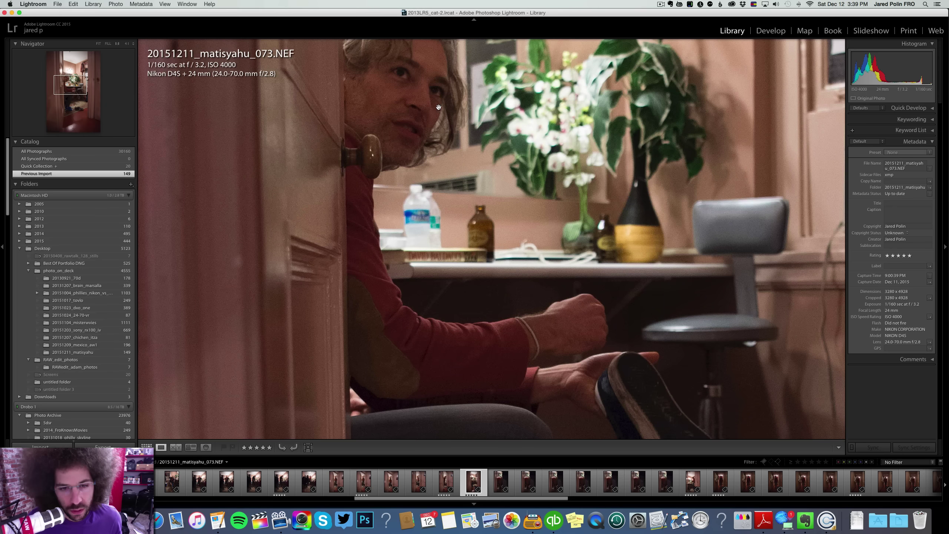
scroll(445, 190, up, 5)
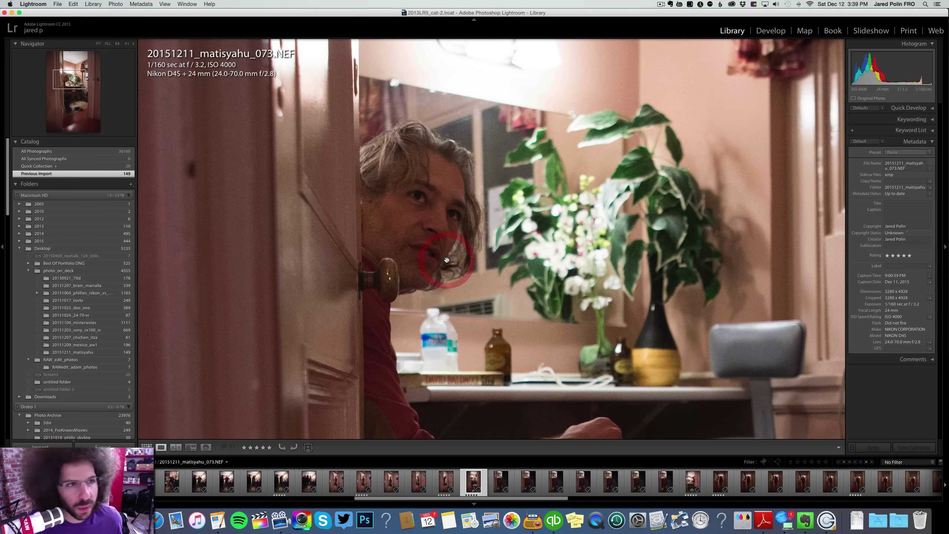
click(423, 176)
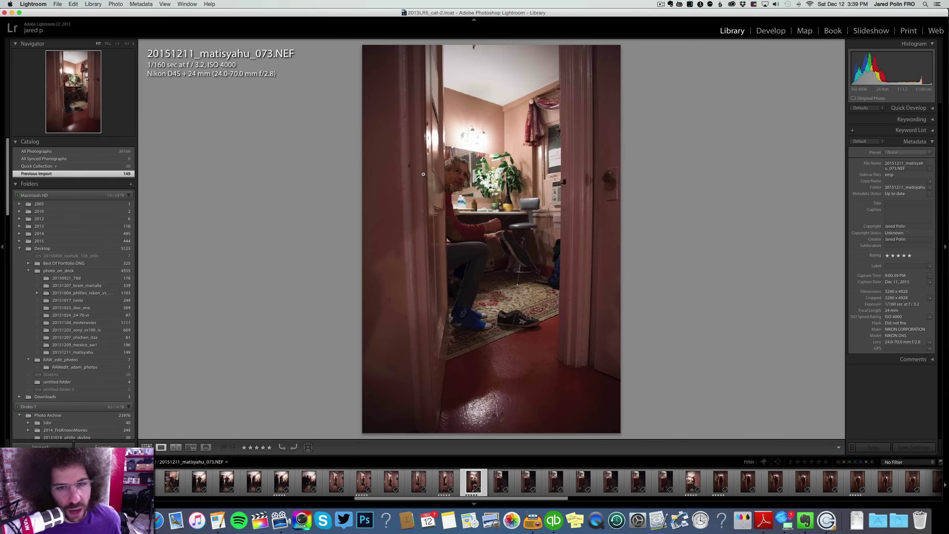
click(458, 175)
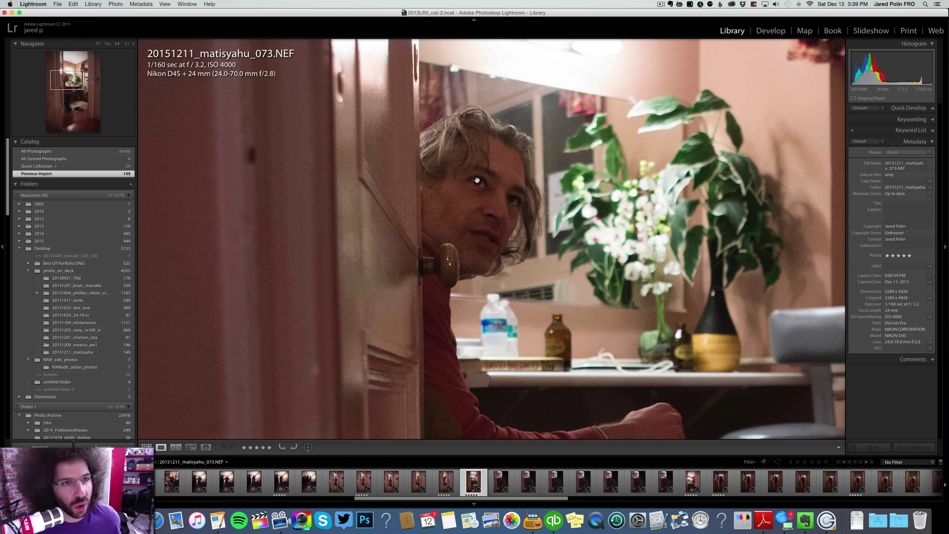
click(477, 180)
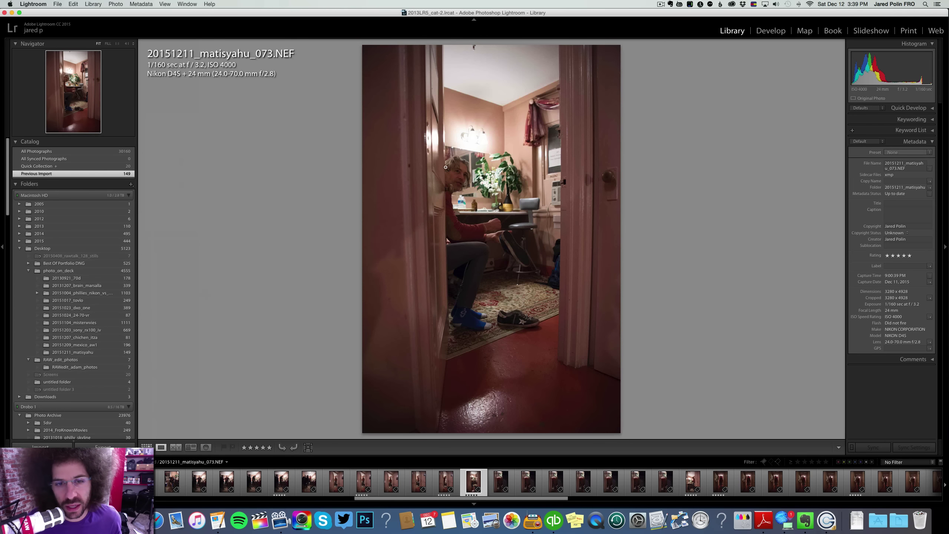
click(449, 169)
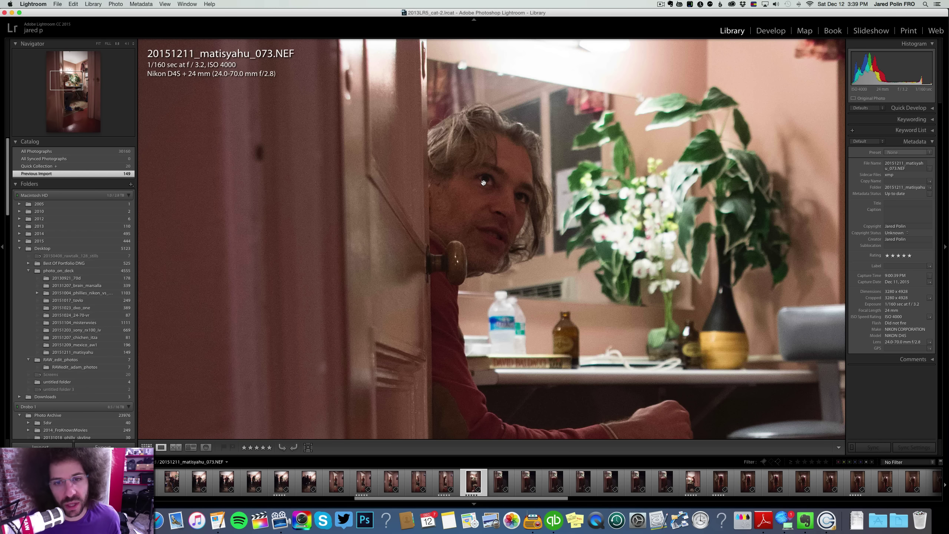
click(484, 183)
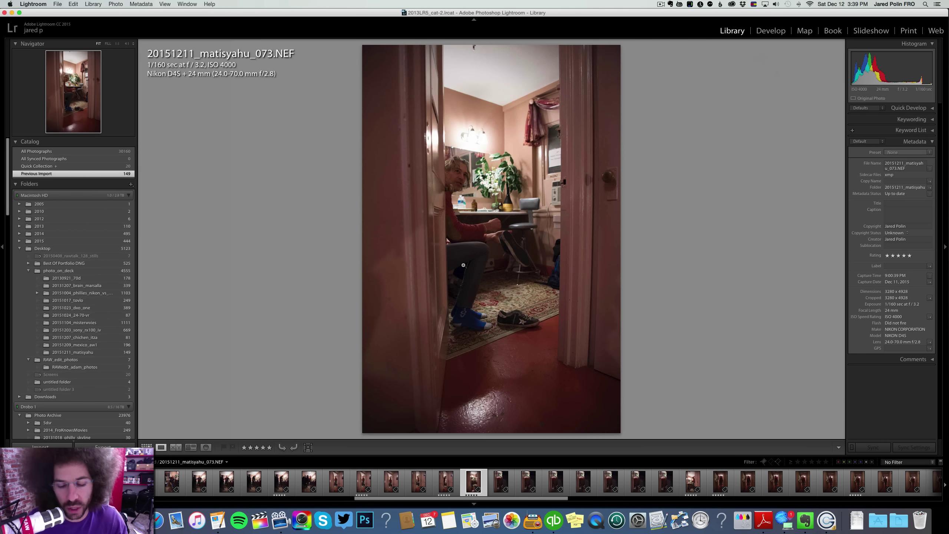
Try a five-star rating on 20151211_matisyahu_075.NEF, check the bending man's face in close-up, and clear the rating.
key(Right)
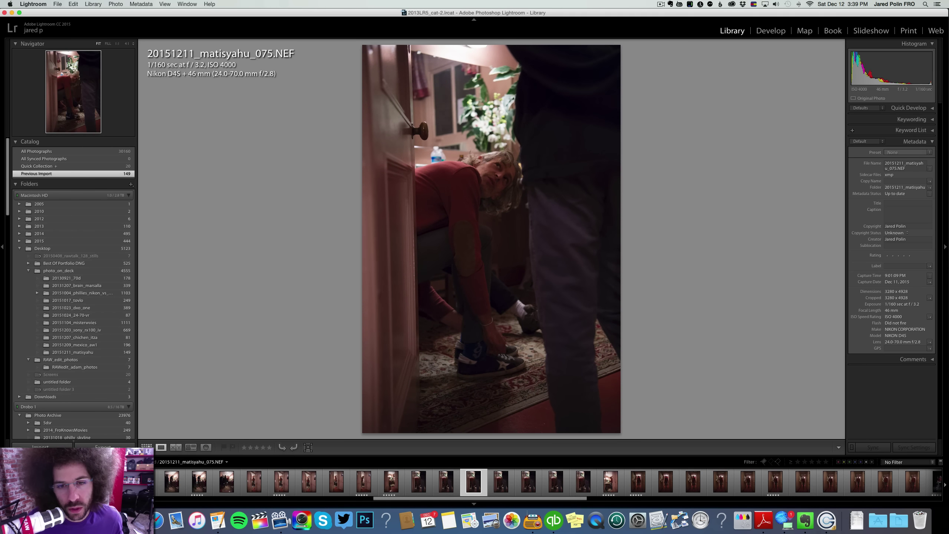
key(5)
click(492, 167)
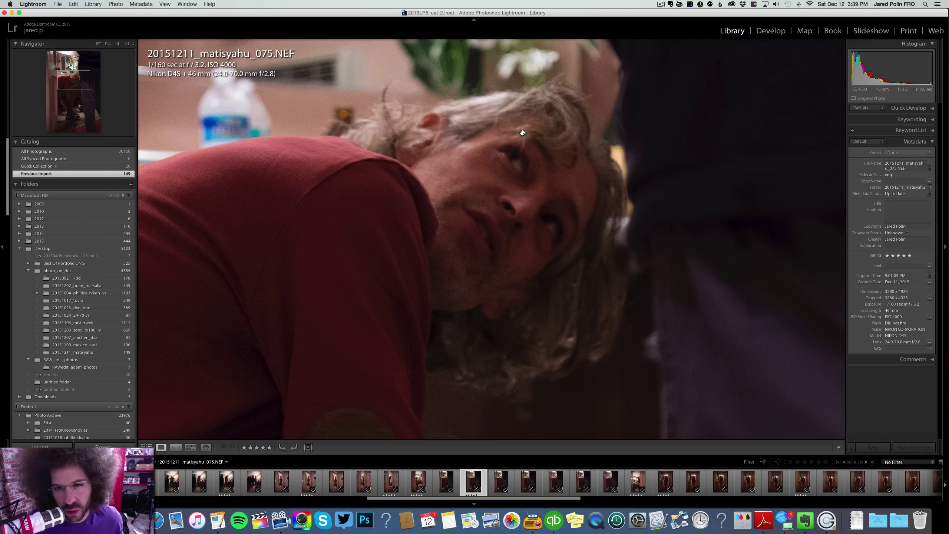
key(0)
Compare the sharpness of the bending man's face in close-up across 20151211_matisyahu_074.NEF through 20151211_matisyahu_079.NEF.
key(Left)
key(Left)
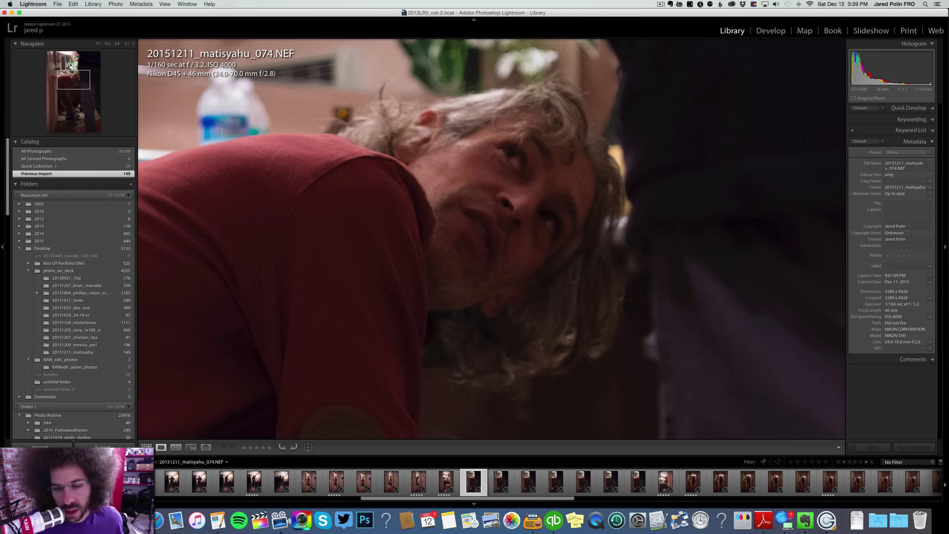
key(Right)
key(Right)
key(Right)
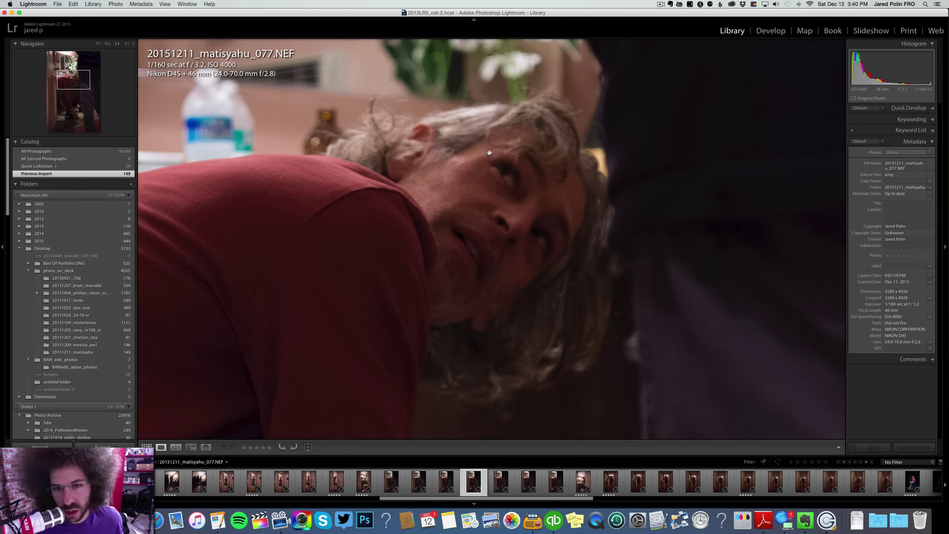
key(Right)
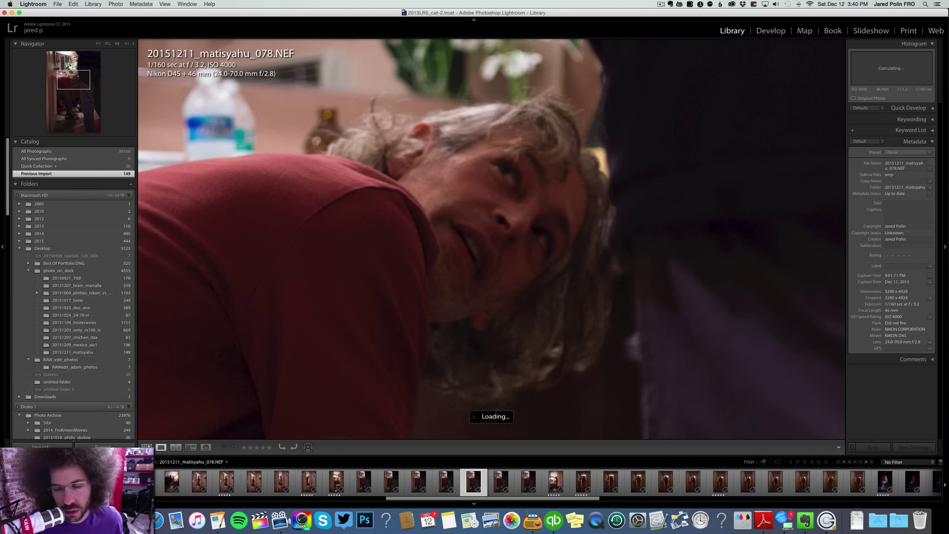
key(Right)
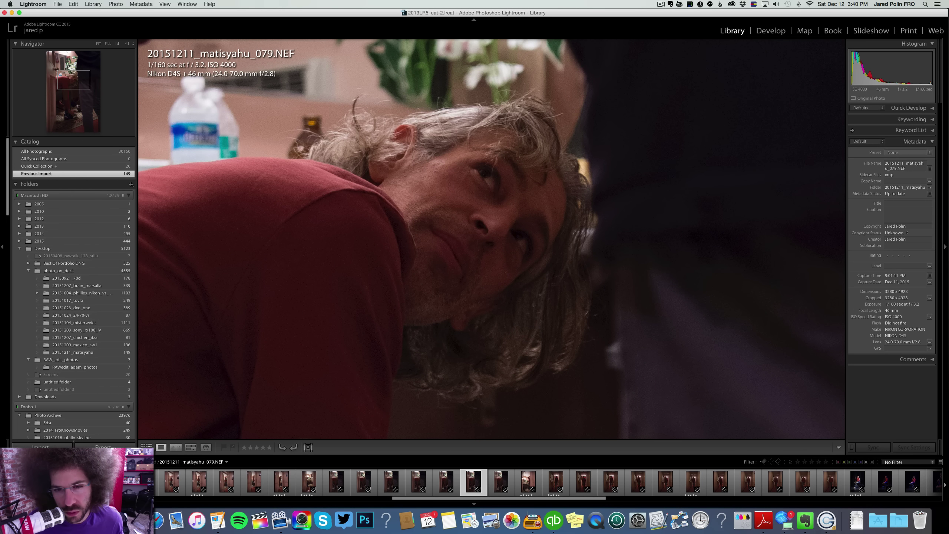
Rate 20151211_matisyahu_079.NEF five stars and compare it with its neighbouring photos, ending on the full photo.
key(5)
key(Right)
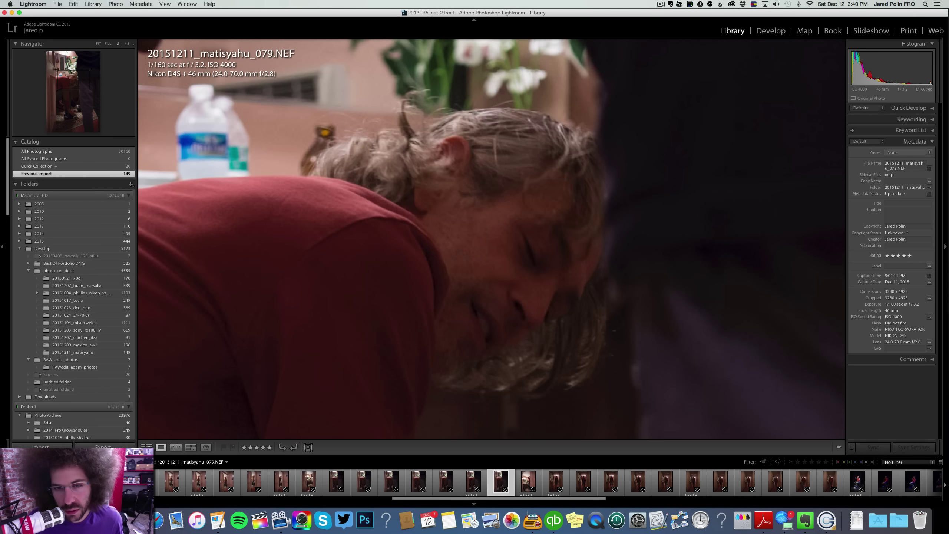
key(Left)
key(Left)
key(z)
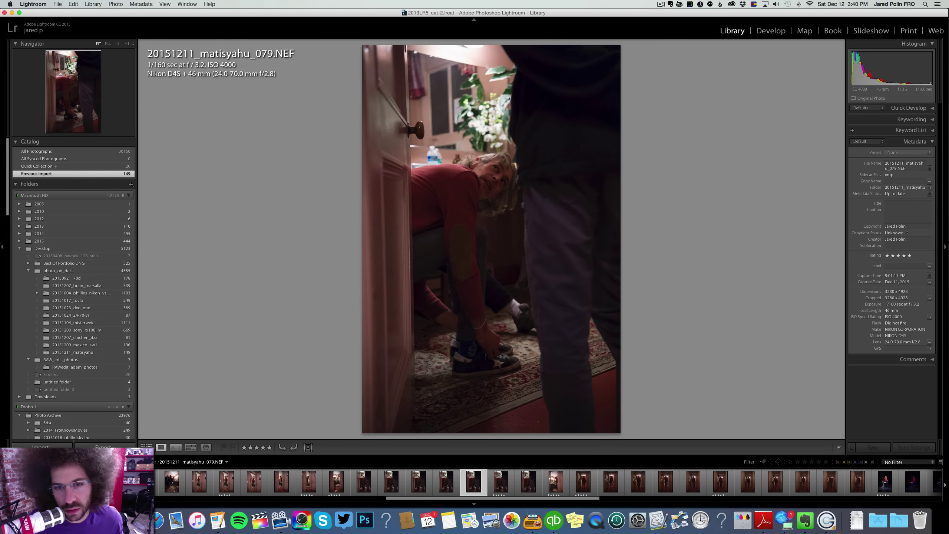
key(Right)
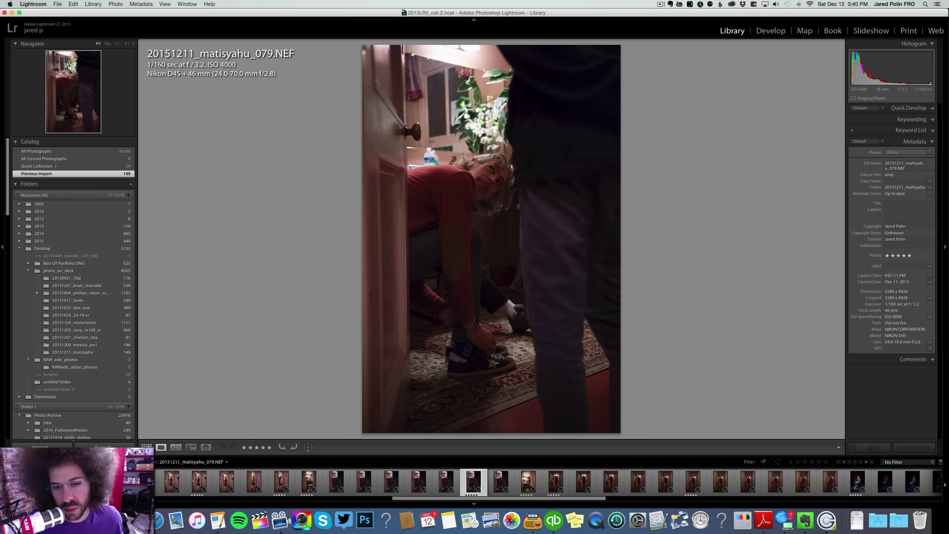
Review the hallway photos up to the stage shot 20151211_matisyahu_094.NEF and go back to 20151211_matisyahu_082.NEF.
key(Right)
key(Right)
key(Right)
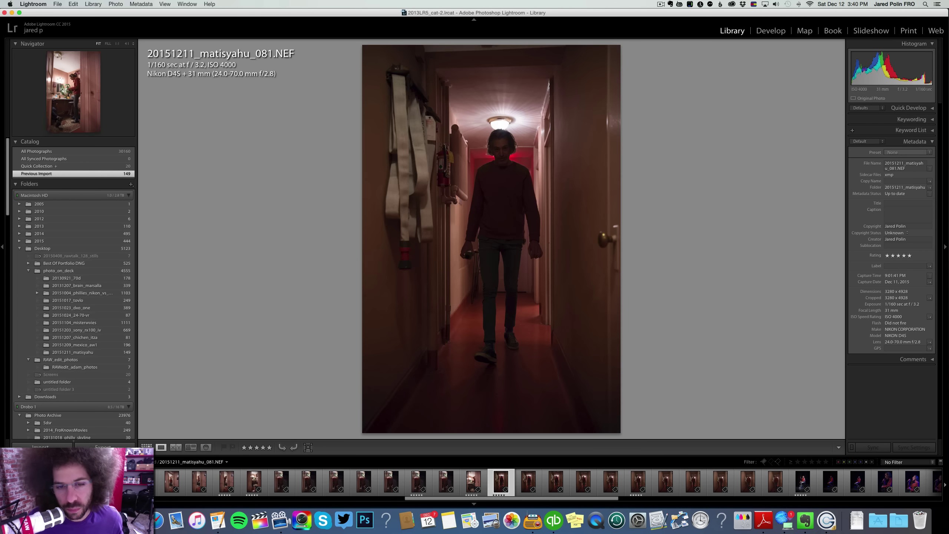
key(Right)
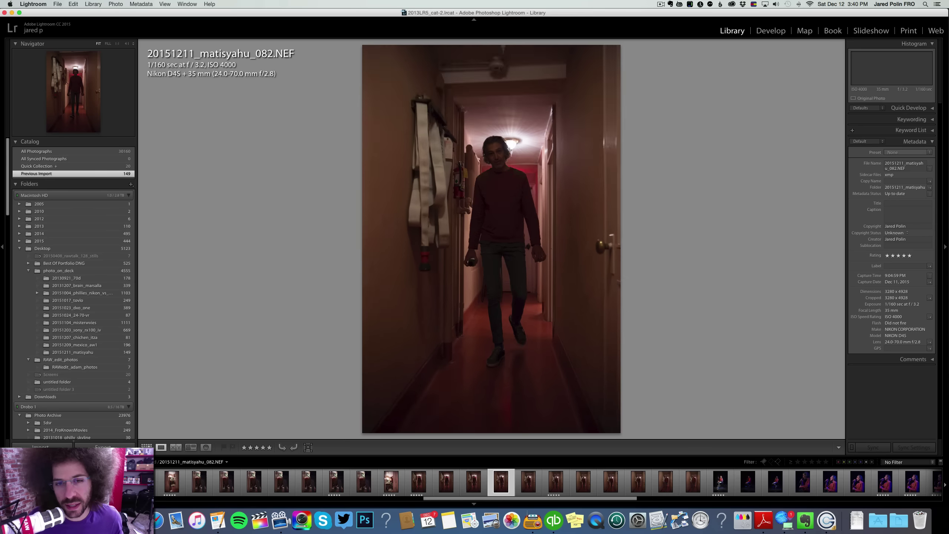
key(Right)
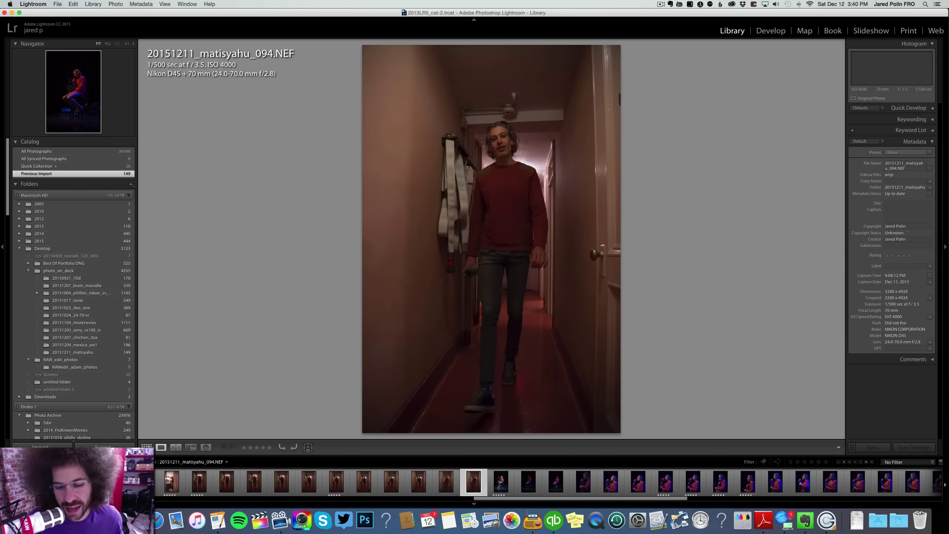
key(Left)
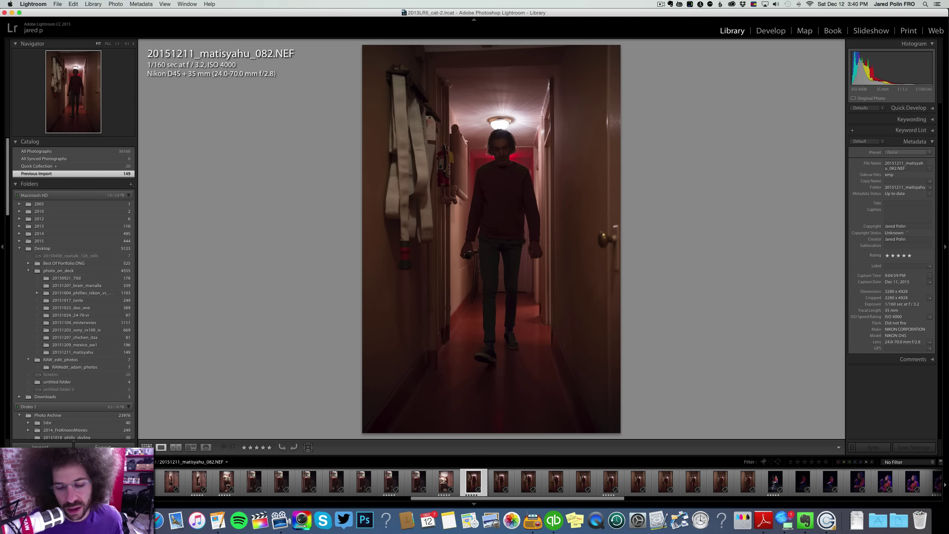
Review the hallway photos from 20151211_matisyahu_082.NEF up to the seated stage shot 20151211_matisyahu_093.NEF.
key(Right)
key(Right)
key(Right)
key(Right)
key(Right)
key(Right)
key(Right)
key(Right)
key(Right)
key(Right)
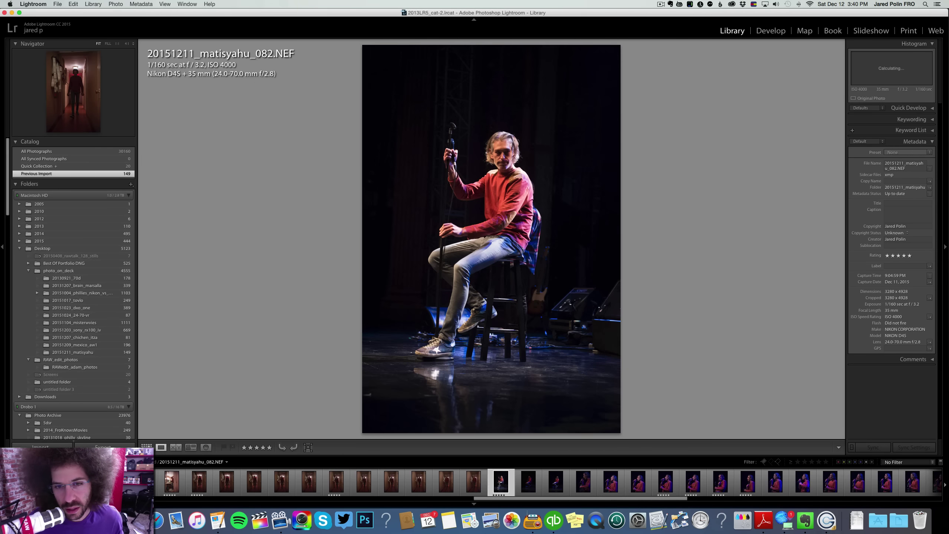
Go back from the seated stage shot through the hallway photos to 20151211_matisyahu_087.NEF.
key(Left)
key(Left)
key(Left)
key(Left)
key(Left)
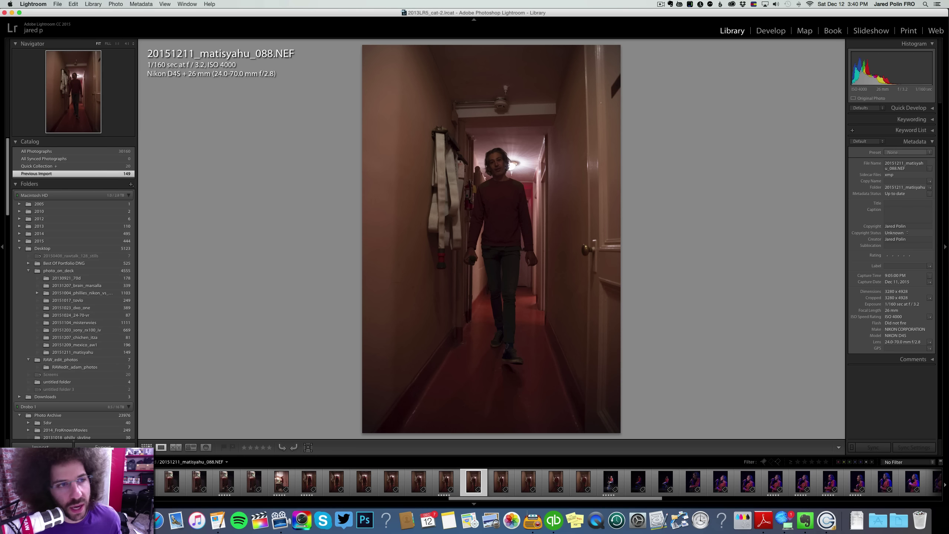
key(Left)
key(Left)
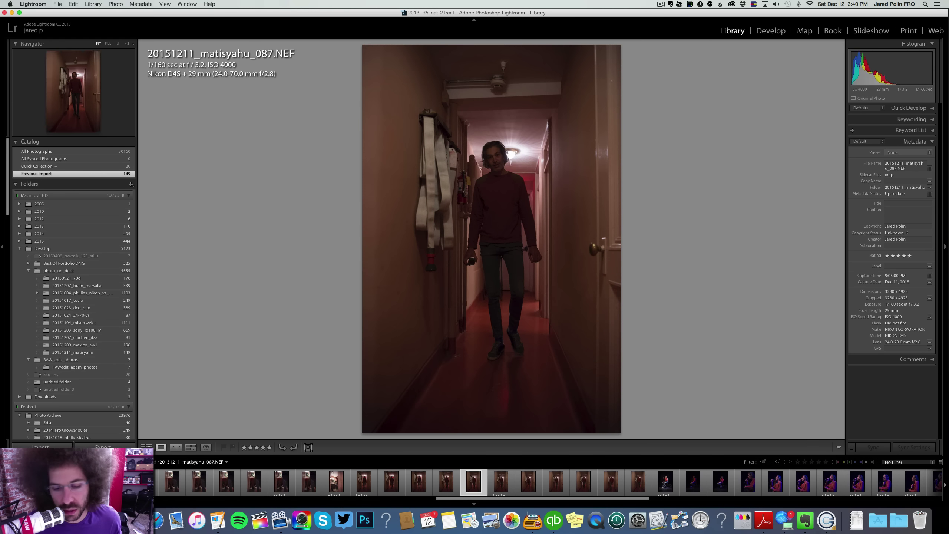
Look through the remaining hallway photos after 20151211_matisyahu_087.NEF, ending on the seated stage shot 20151211_matisyahu_093.NEF.
key(Right)
key(Right)
key(Right)
key(Right)
key(Right)
key(Right)
key(Right)
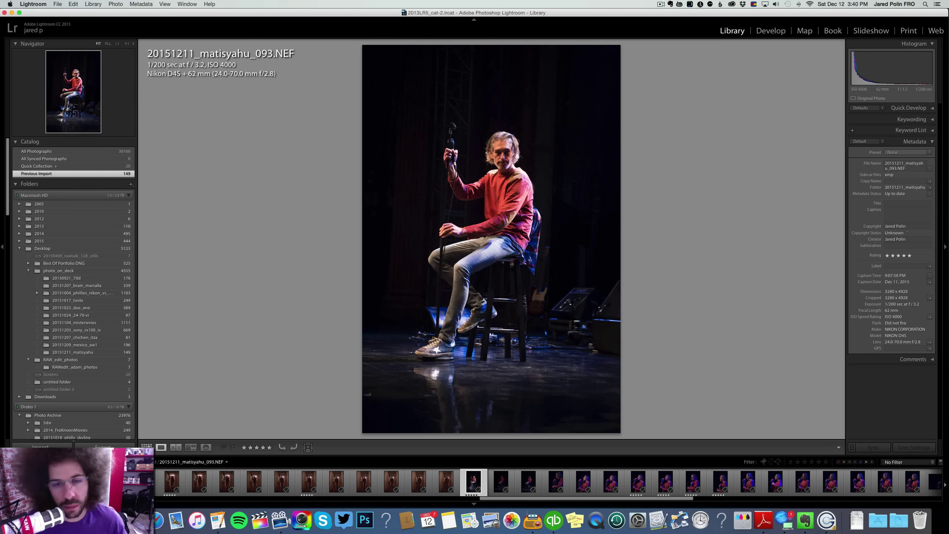
Review the on-stage photos after 20151211_matisyahu_093.NEF, ending on the singing portrait 20151211_matisyahu_100.NEF.
key(Right)
key(Right)
key(Right)
key(Right)
key(Right)
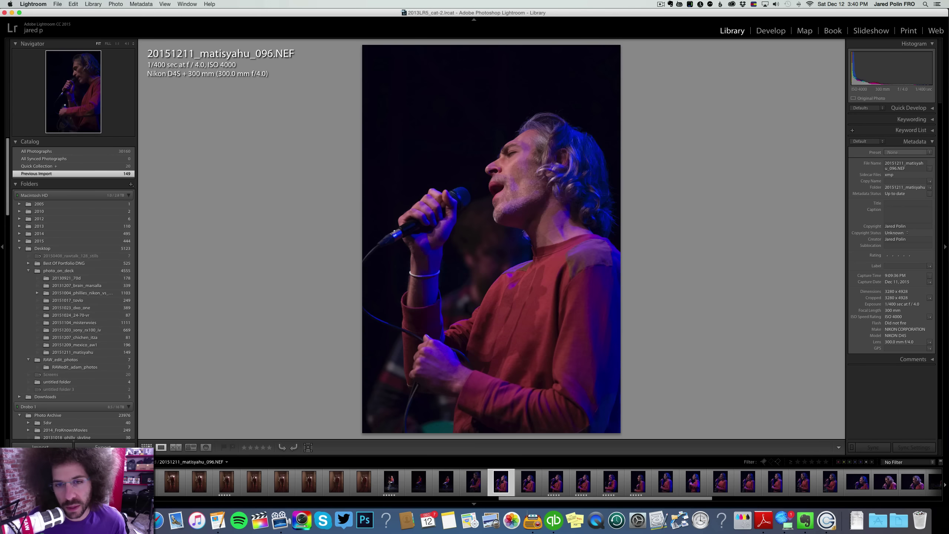
key(Right)
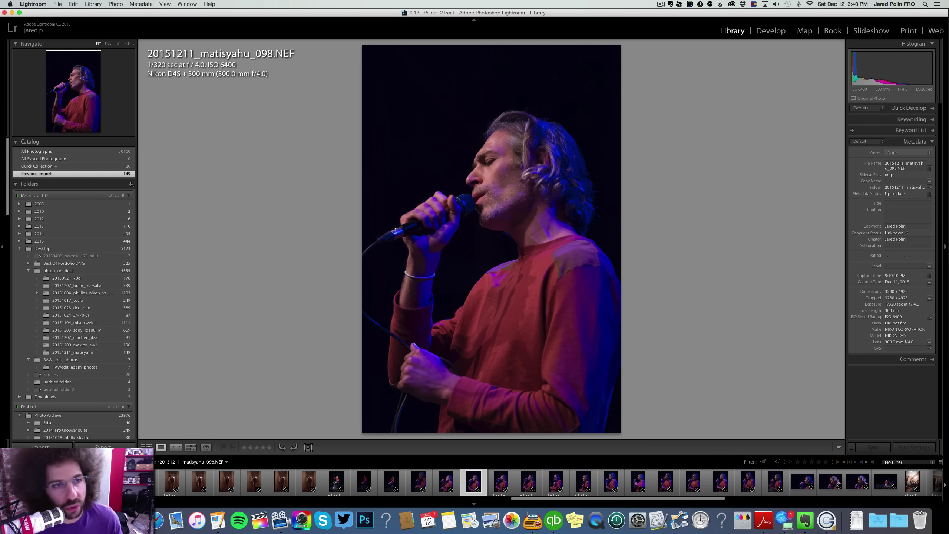
key(Right)
key(Right)
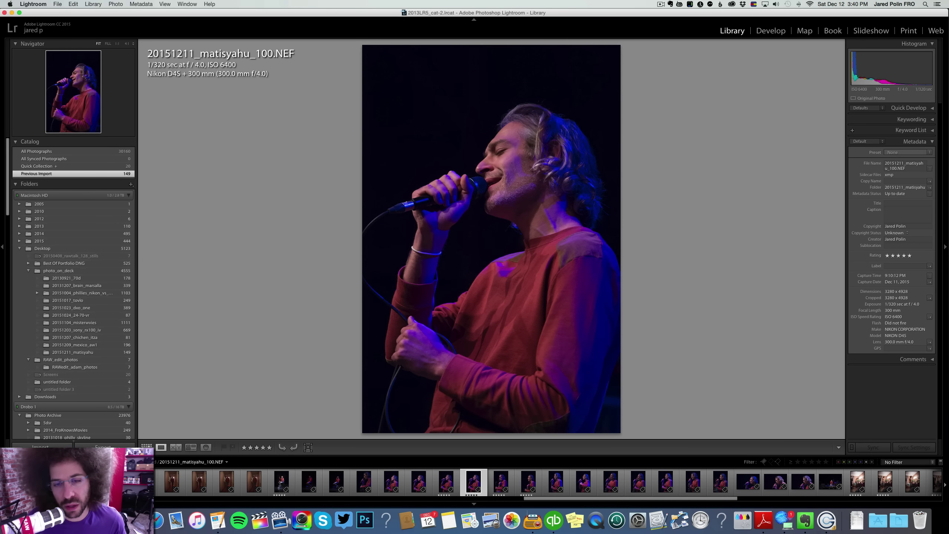
Check the singer's face in close-up on 20151211_matisyahu_100.NEF and view the full photos through 20151211_matisyahu_102.NEF.
click(496, 159)
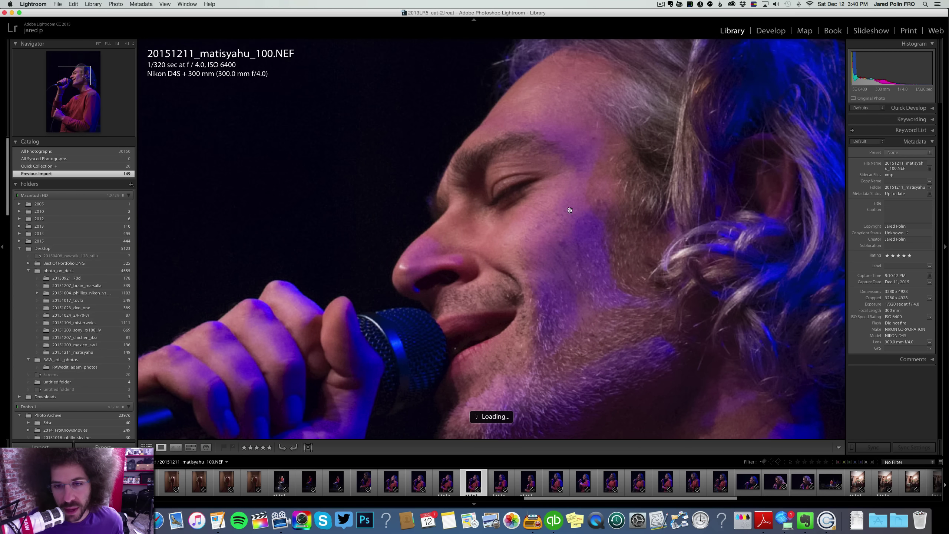
click(535, 177)
key(Right)
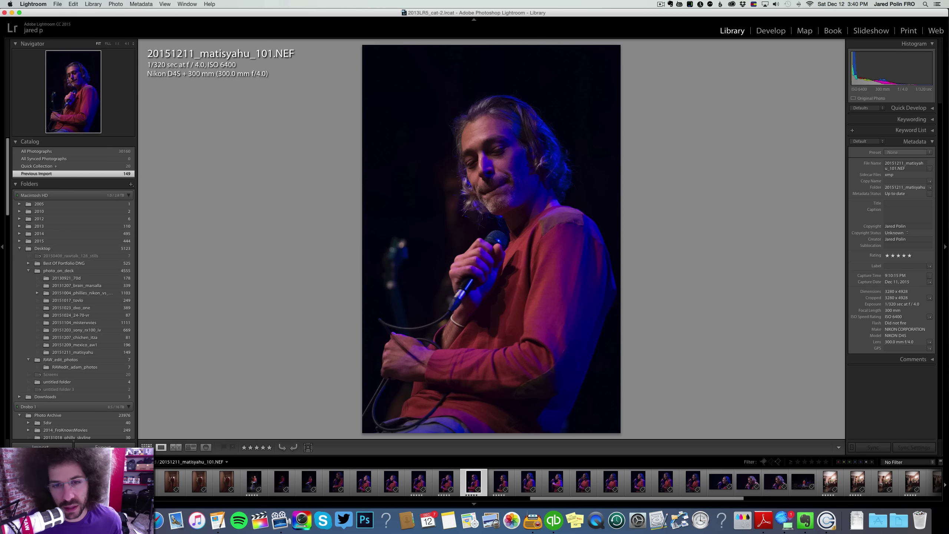
key(Right)
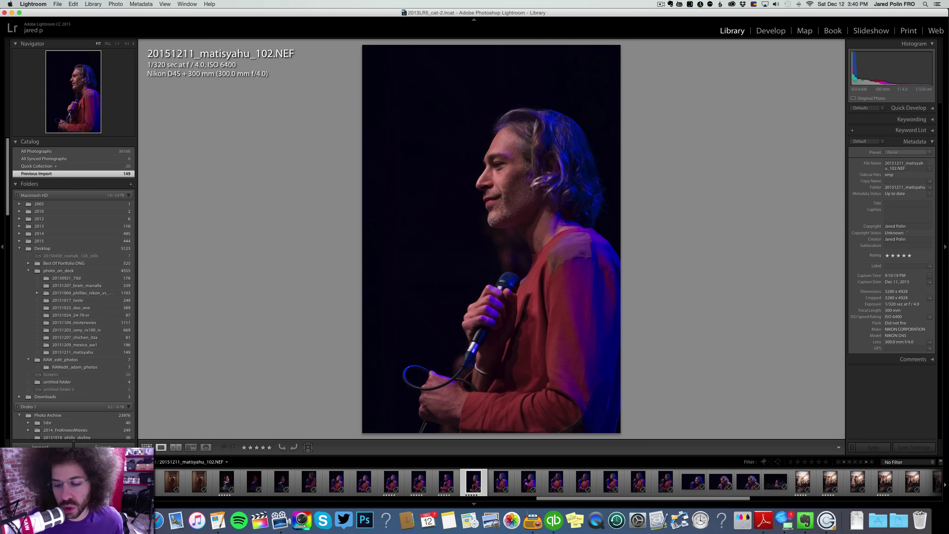
Review the remaining microphone portraits from 20151211_matisyahu_103.NEF to the landscape profile shot 20151211_matisyahu_112.NEF.
key(Right)
key(Right)
key(Right)
key(Right)
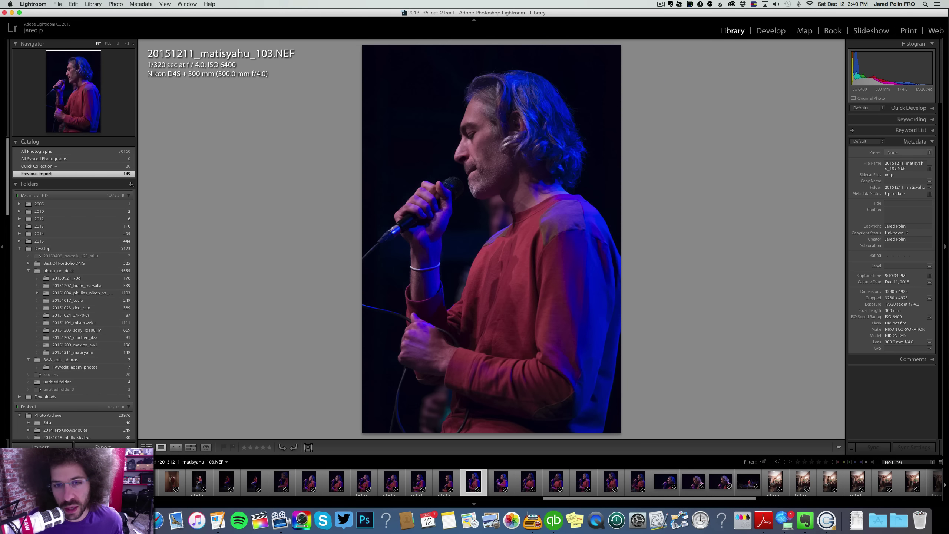
key(Right)
key(Right)
key(Right)
key(Right)
key(Right)
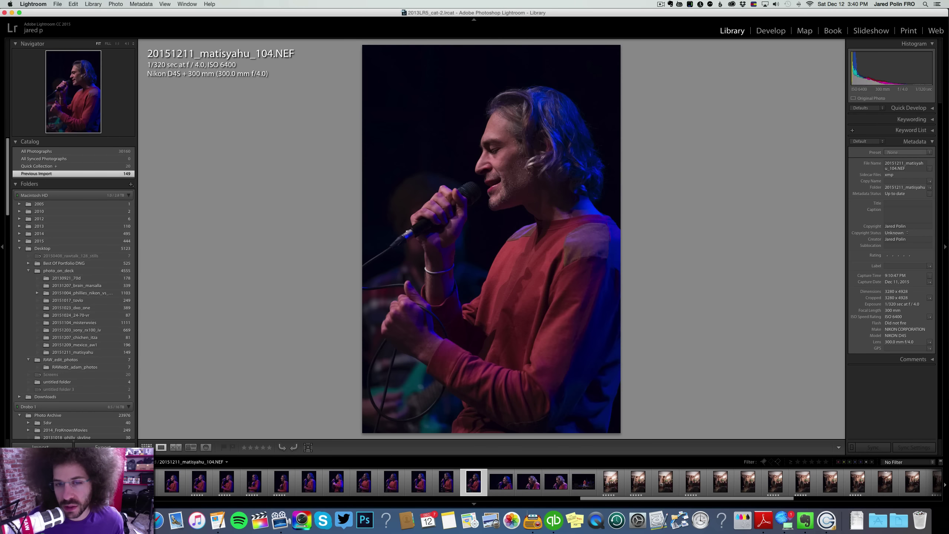
key(Right)
key(Right)
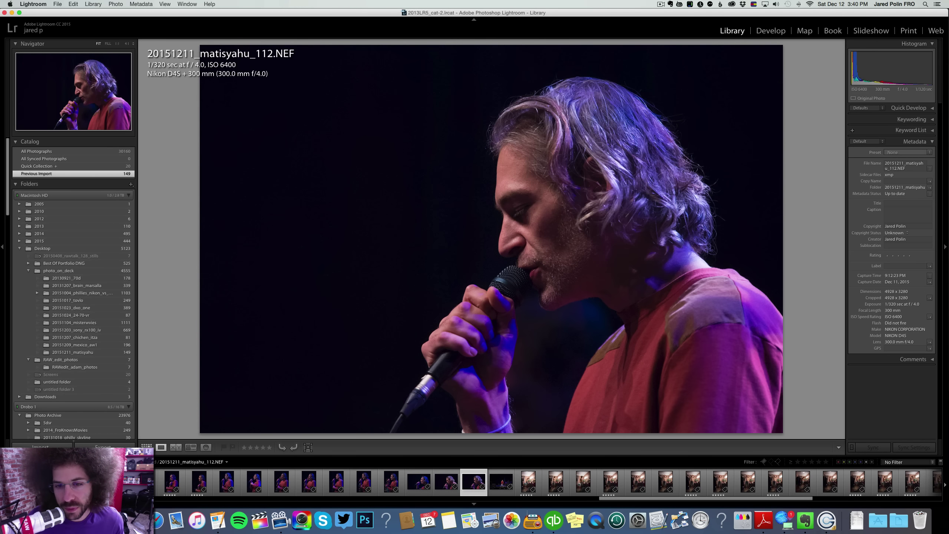
Rate 20151211_matisyahu_112.NEF five stars and move on to the dressing-room photo 20151211_matisyahu_114.NEF.
key(5)
key(Right)
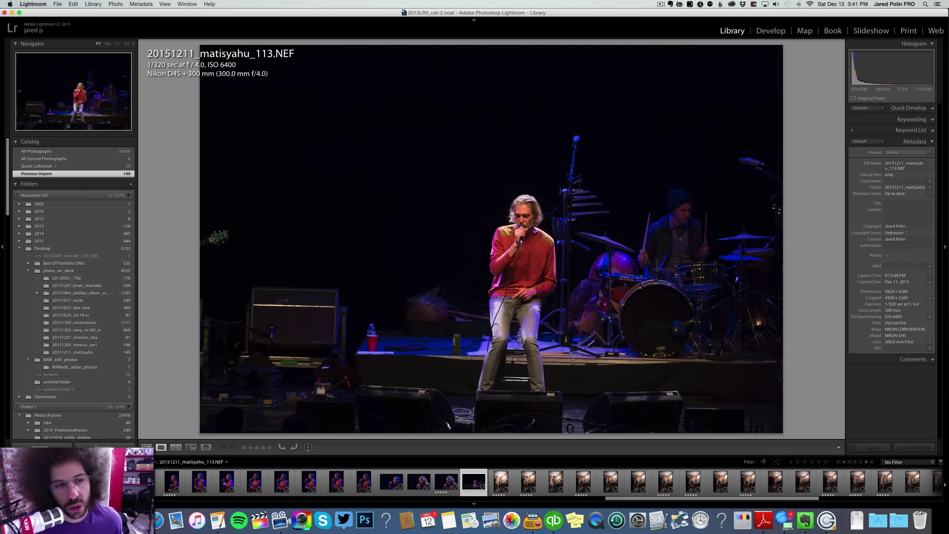
key(Right)
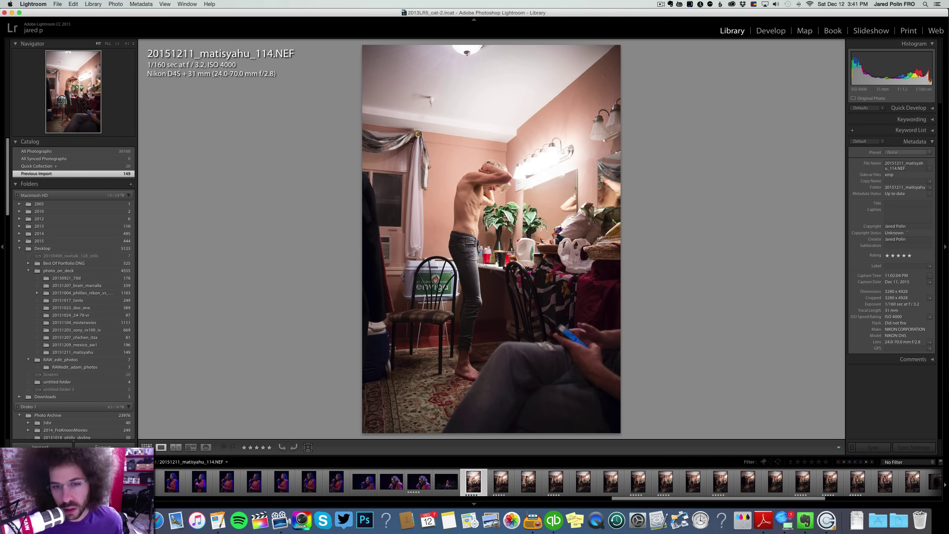
Review the dressing-room photos from 20151211_matisyahu_114.NEF to 20151211_matisyahu_123.NEF.
key(Right)
key(Right)
key(Right)
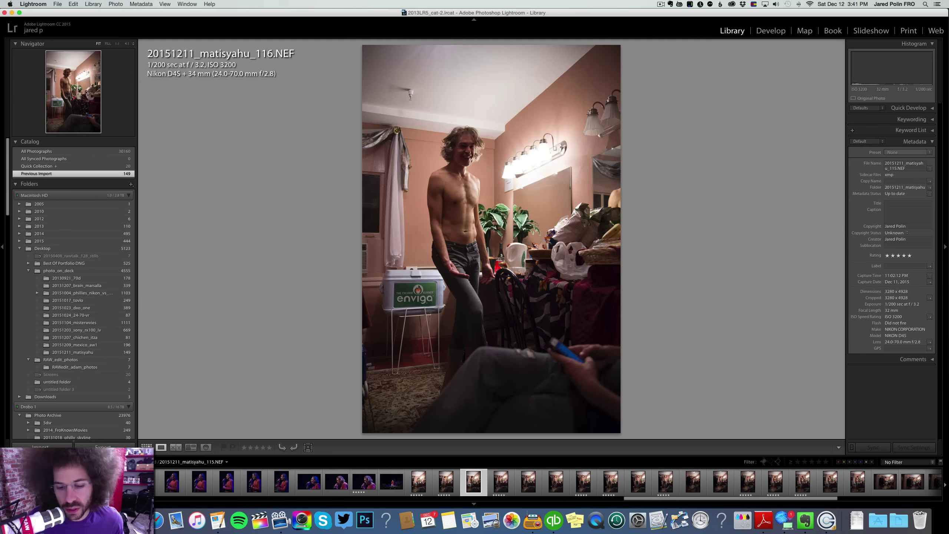
key(Right)
key(Right)
key(Right)
key(Right)
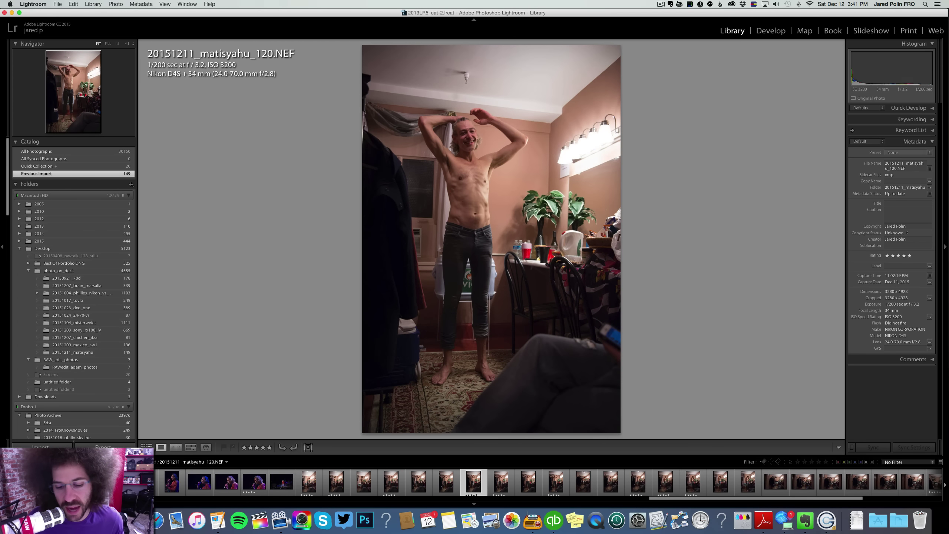
key(Right)
key(Right)
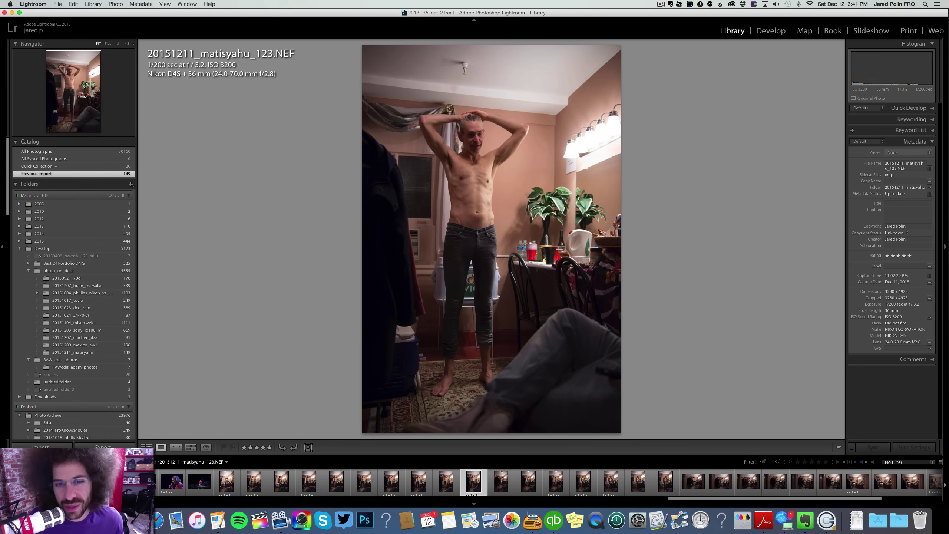
Review the next dressing-room portraits after 20151211_matisyahu_123.NEF, ending on 20151211_matisyahu_129.NEF.
key(Right)
key(Right)
key(Right)
key(Right)
key(Right)
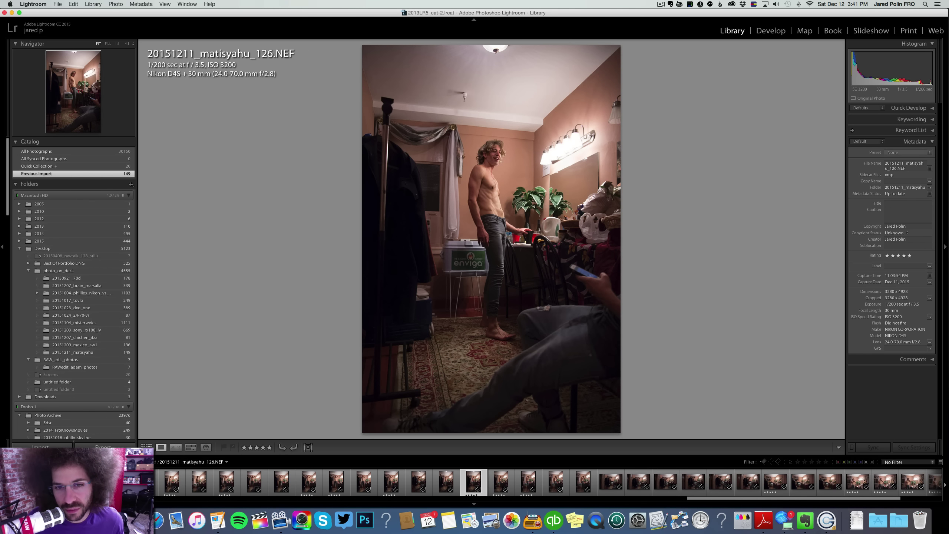
key(Right)
key(Right)
key(Right)
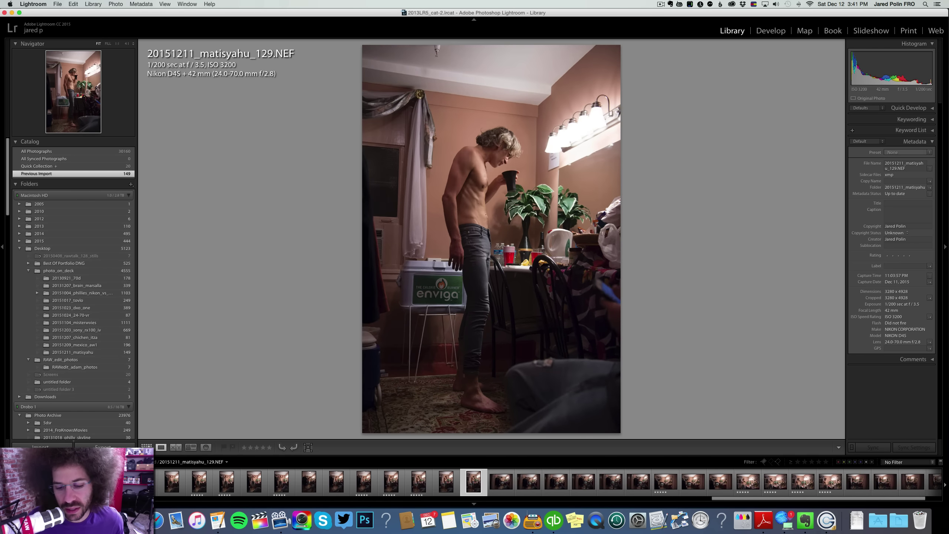
Review the landscape dressing-room photos up to the leg-stretching shot 20151211_matisyahu_138.NEF.
key(Right)
key(Right)
key(Right)
key(Right)
key(Right)
key(Right)
key(Right)
key(Right)
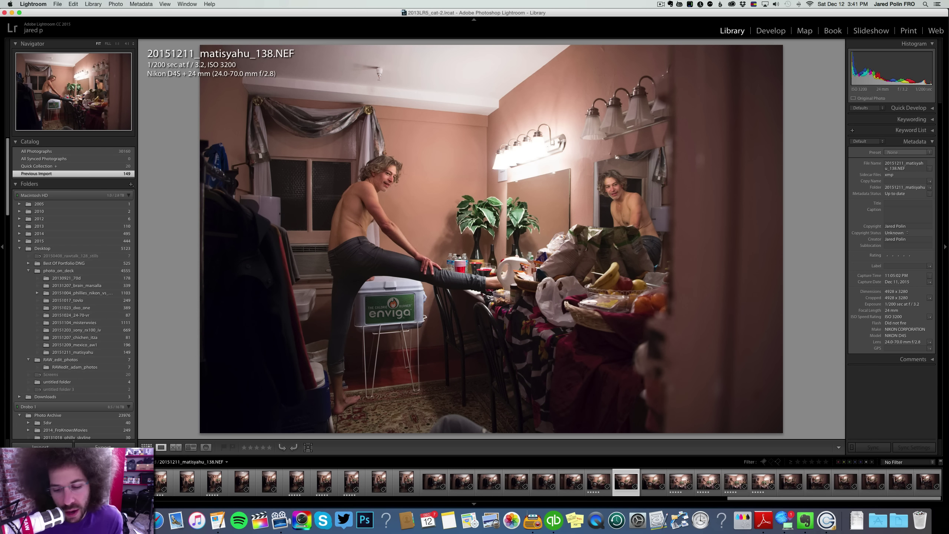
Compare the mug photos 20151211_matisyahu_140.NEF to 20151211_matisyahu_142.NEF and check the man's face in close-up on 20151211_matisyahu_140.NEF.
key(Right)
key(Right)
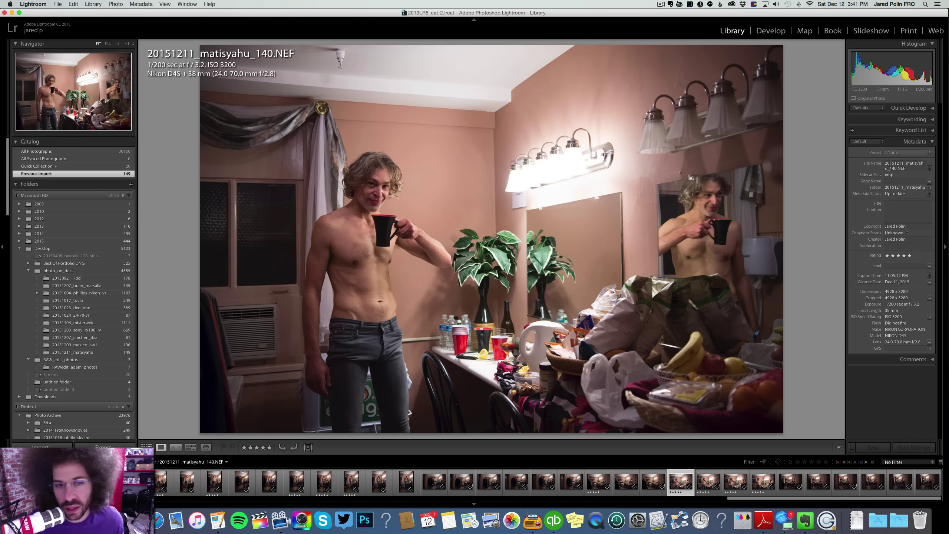
key(Right)
key(Right)
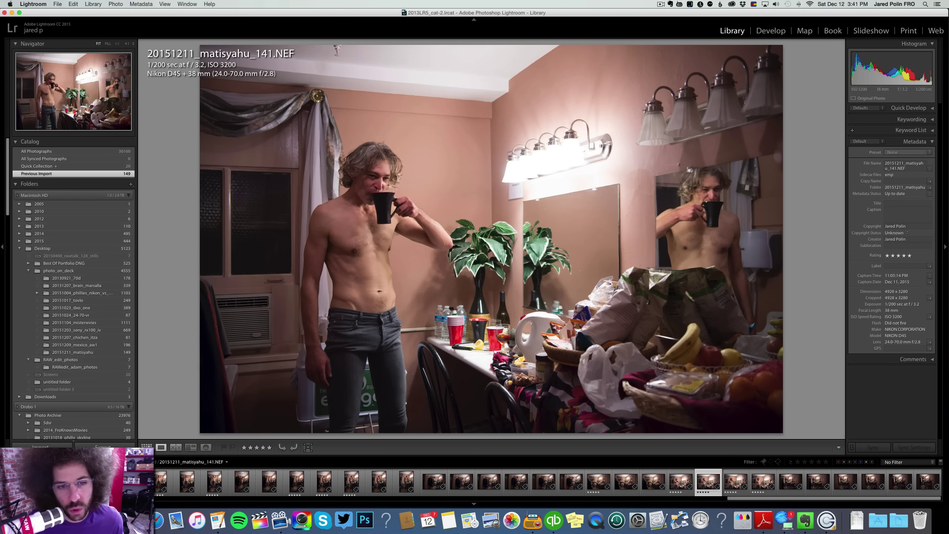
key(Left)
key(Left)
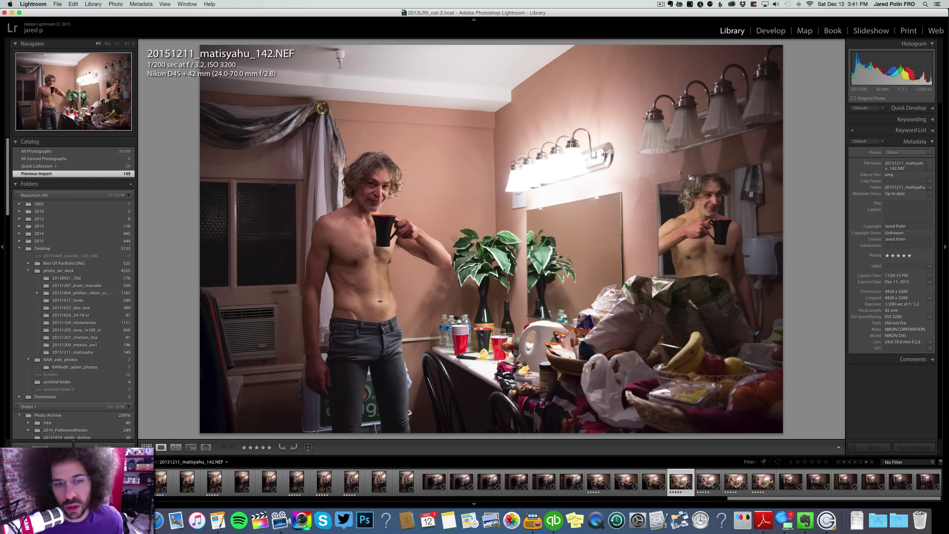
click(383, 202)
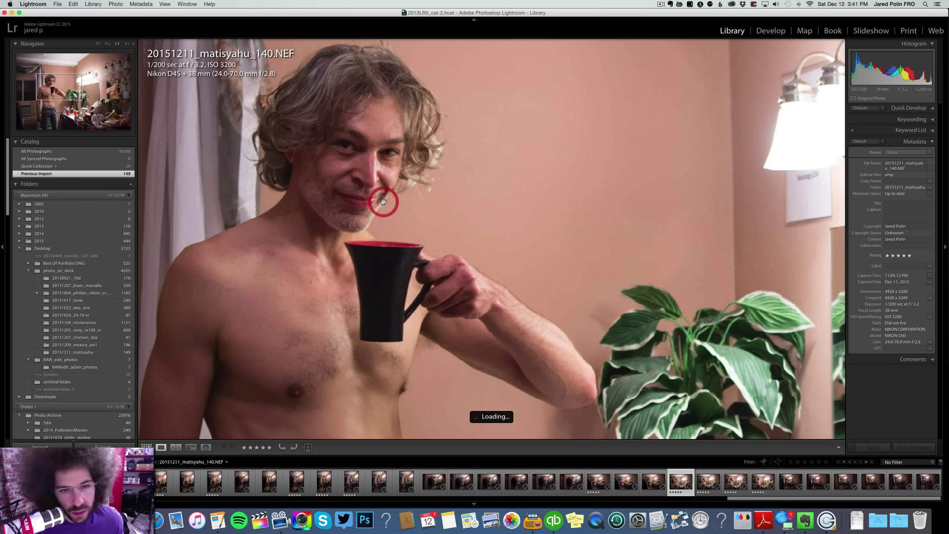
click(434, 202)
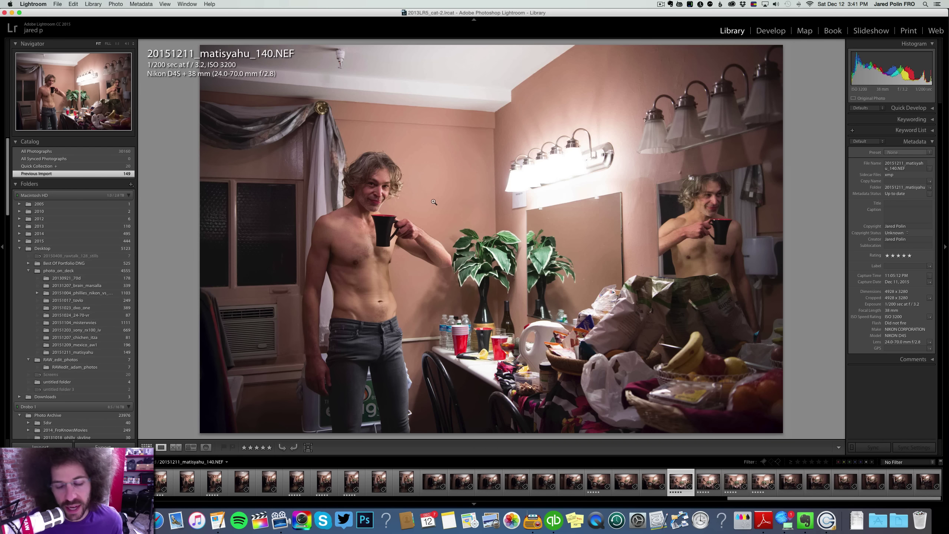
Review the last dressing-room photos after 20151211_matisyahu_140.NEF, ending on 20151211_matisyahu_147.NEF.
key(Right)
key(Right)
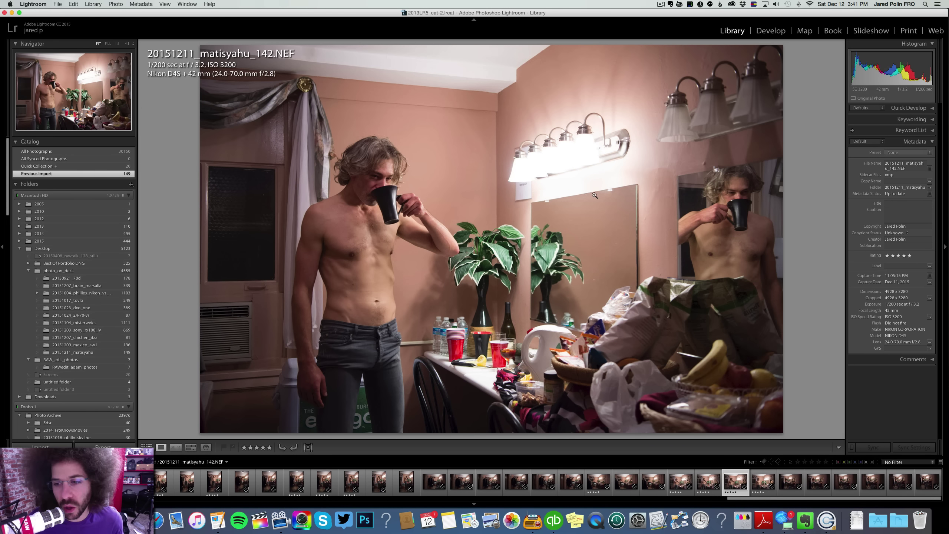
key(Right)
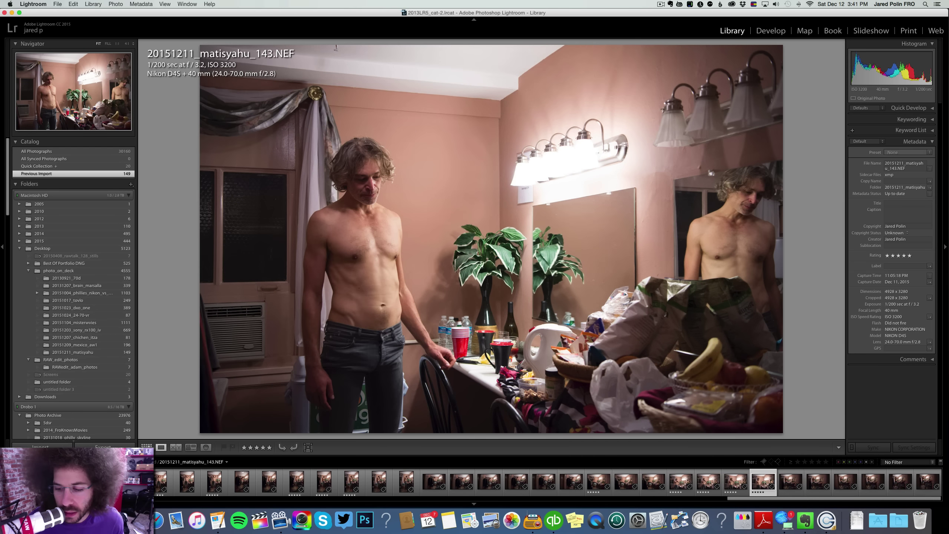
key(Right)
key(Right)
key(Right)
key(Right)
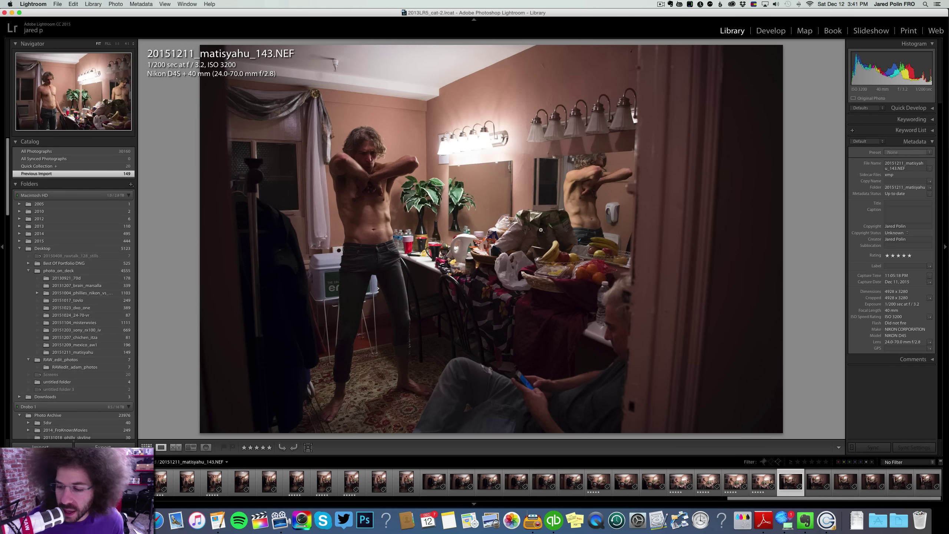
key(Right)
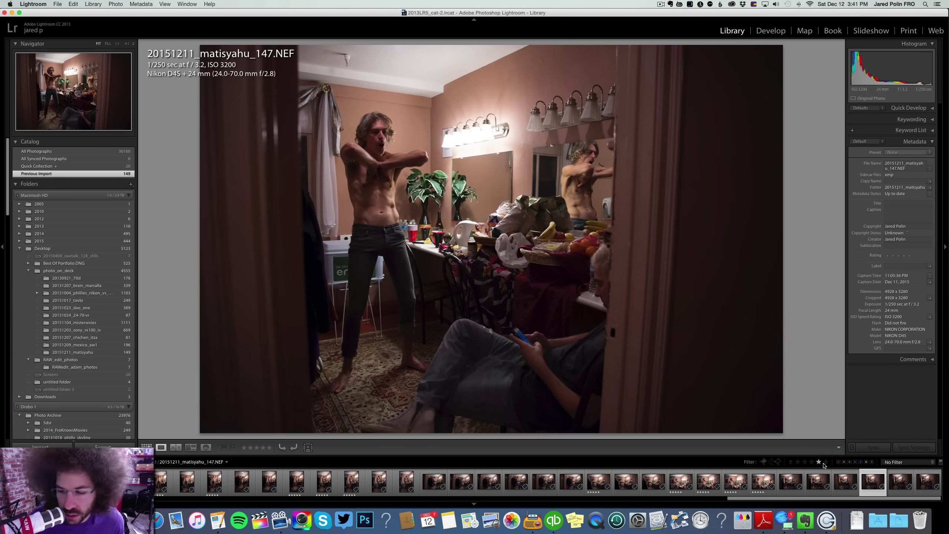
Filter the photos to five stars and higher and open 20151211_matisyahu_014.NEF in the Develop module.
click(826, 462)
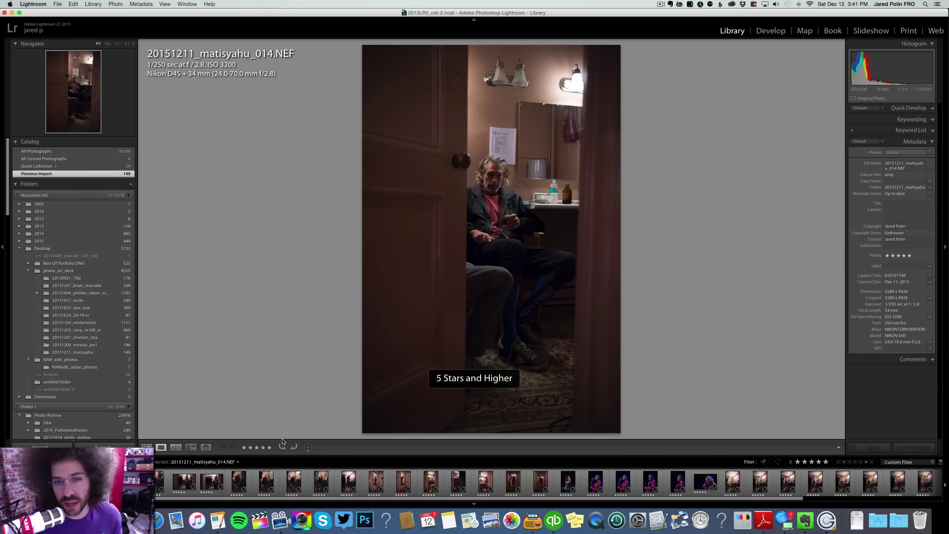
click(770, 30)
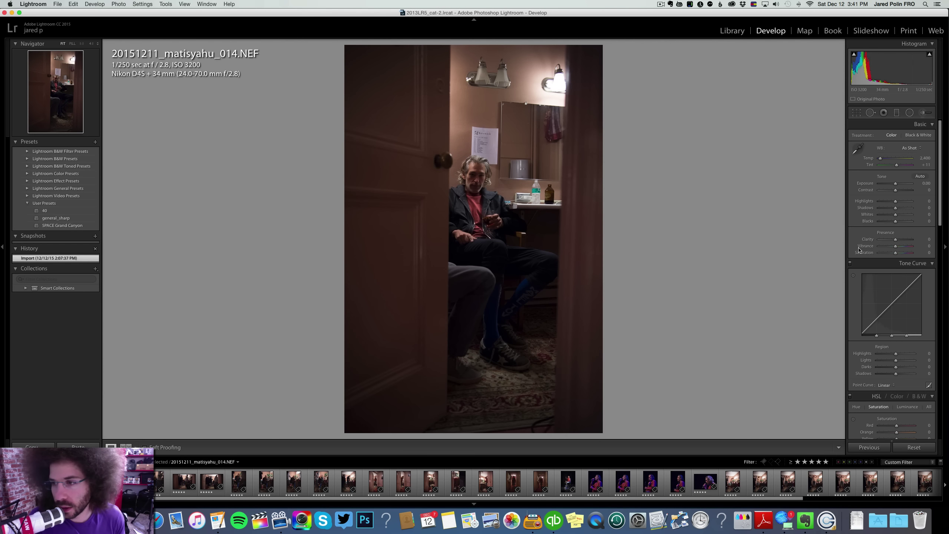
Raise the exposure of 20151211_matisyahu_014.NEF to +1.30 and set its point curve to Medium Contrast after comparing it with Strong Contrast.
click(899, 183)
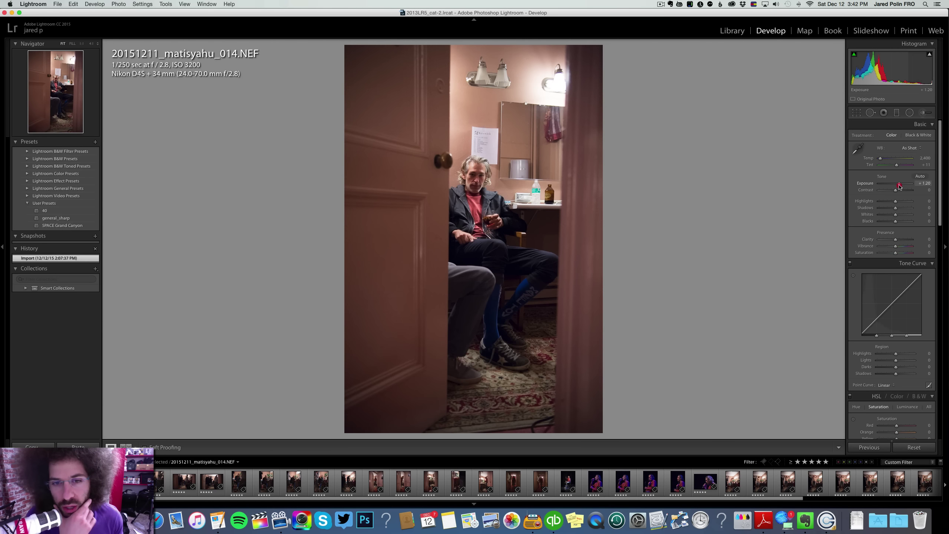
drag(899, 185, 900, 187)
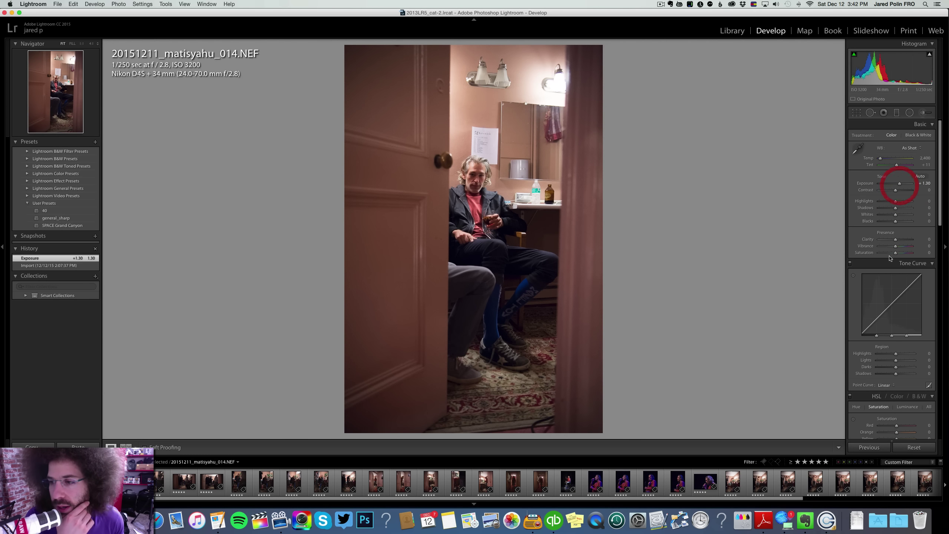
click(883, 385)
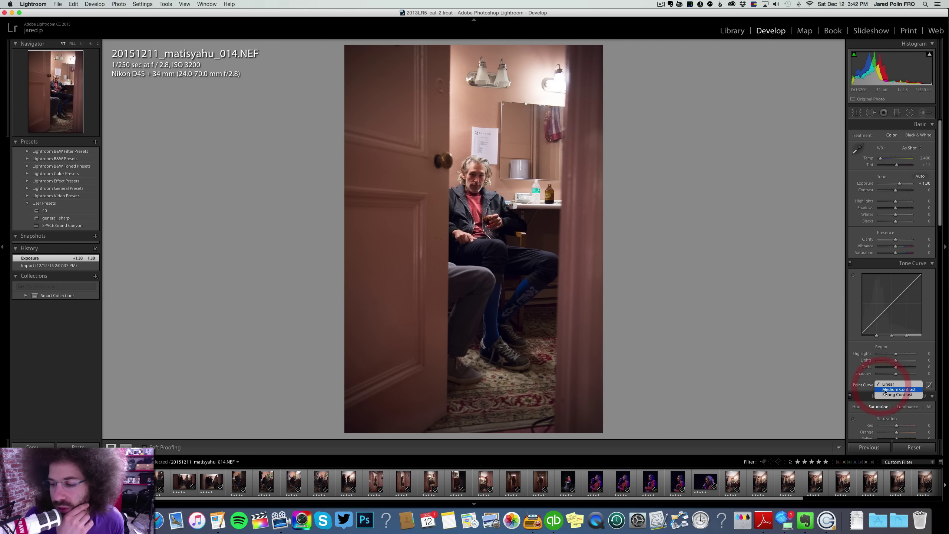
click(885, 390)
click(885, 388)
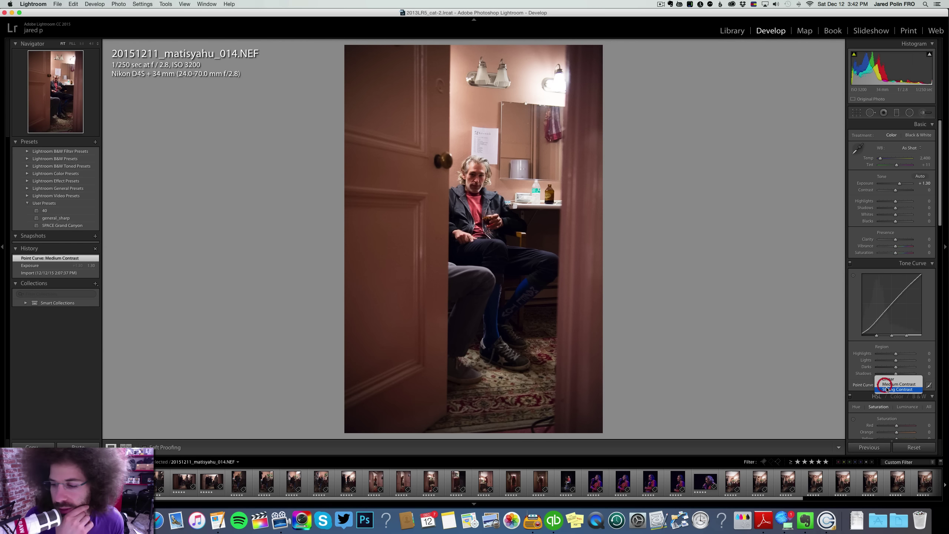
click(888, 391)
click(886, 384)
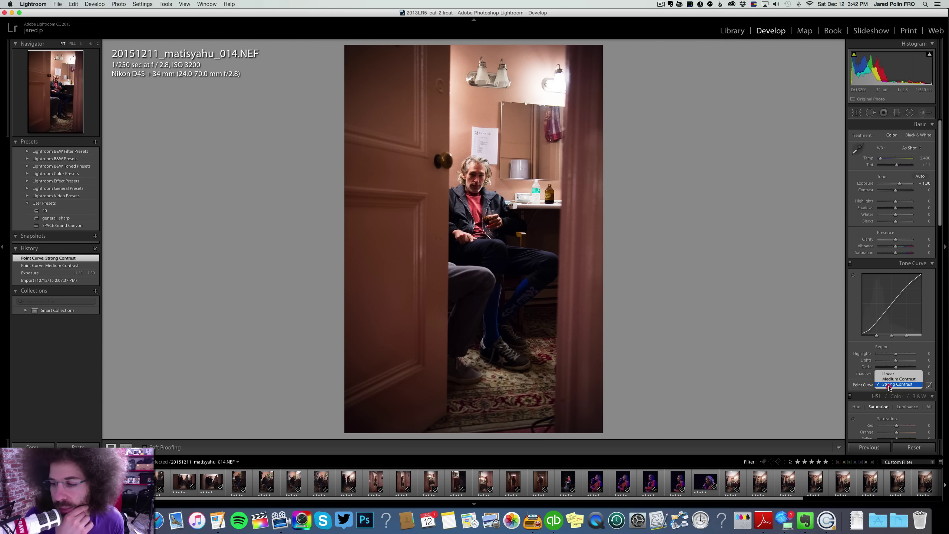
click(889, 383)
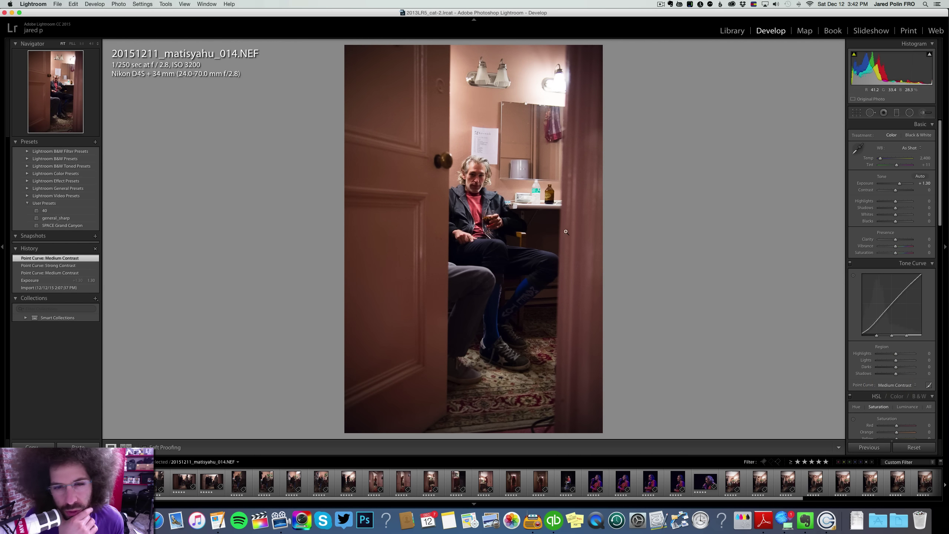
Check the man's face in close-up and preview the whole photo in black and white before returning to color.
click(438, 179)
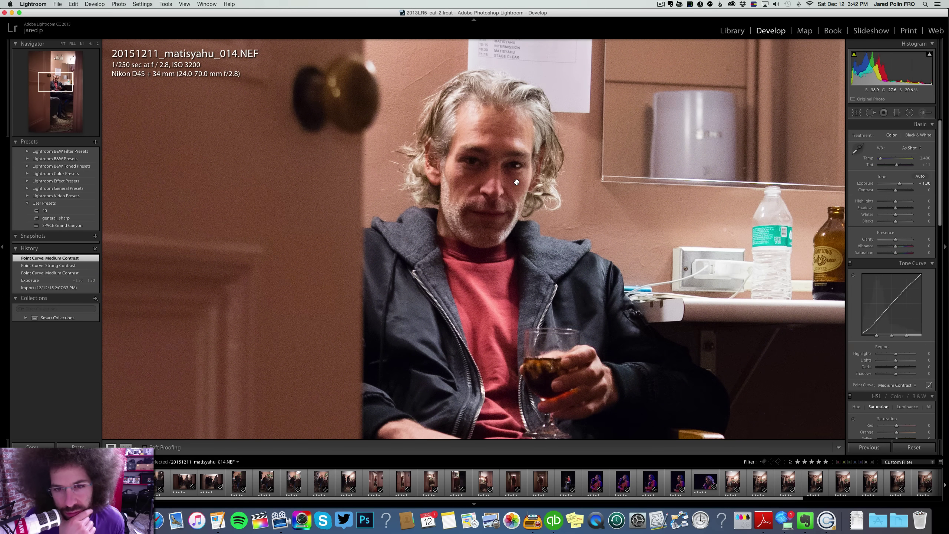
click(517, 181)
click(917, 136)
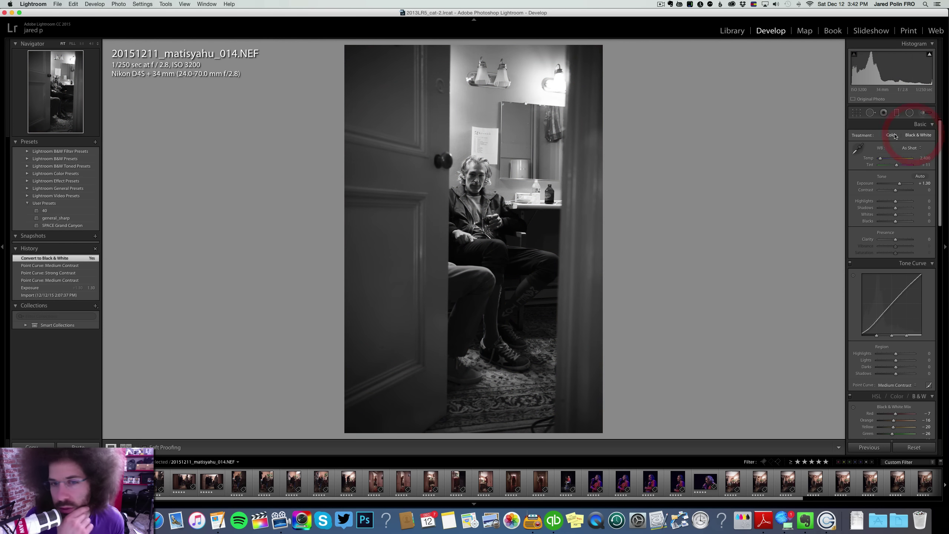
click(891, 135)
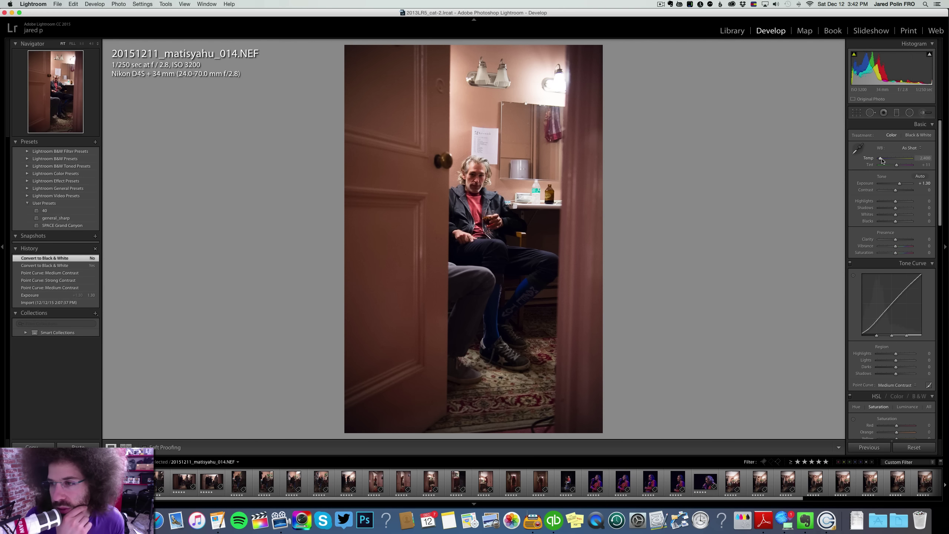
Try a white balance temperature of 2,345 and a tint of +9, undoing each adjustment.
drag(882, 160, 882, 161)
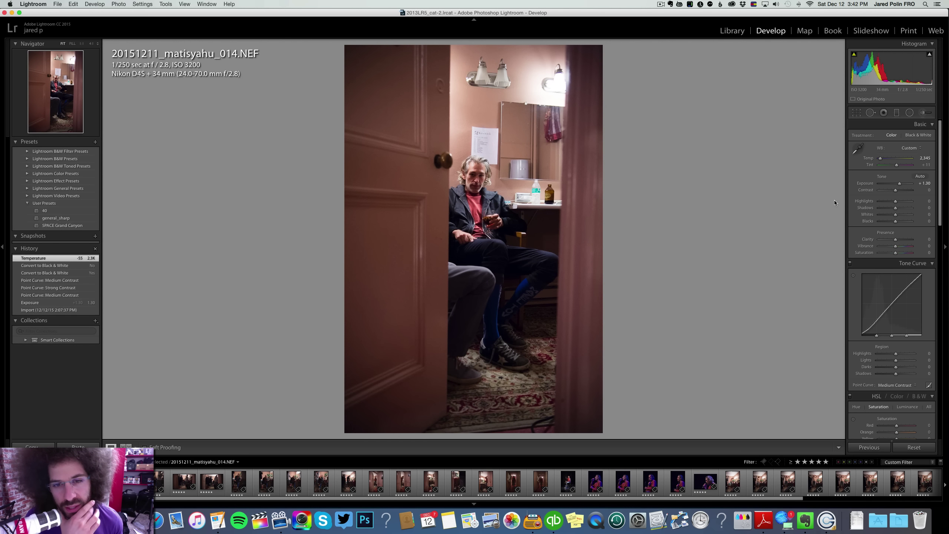
key(super+z)
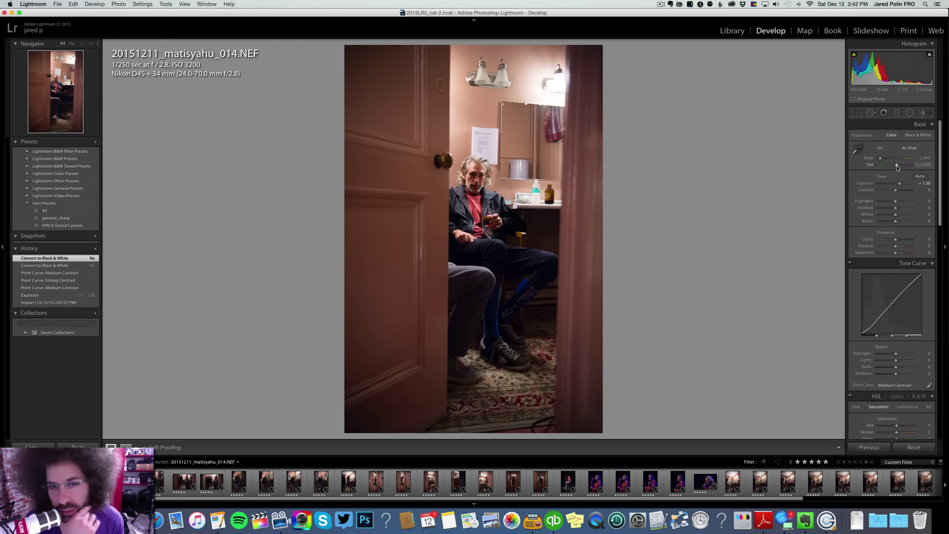
drag(896, 168, 896, 168)
key(super+z)
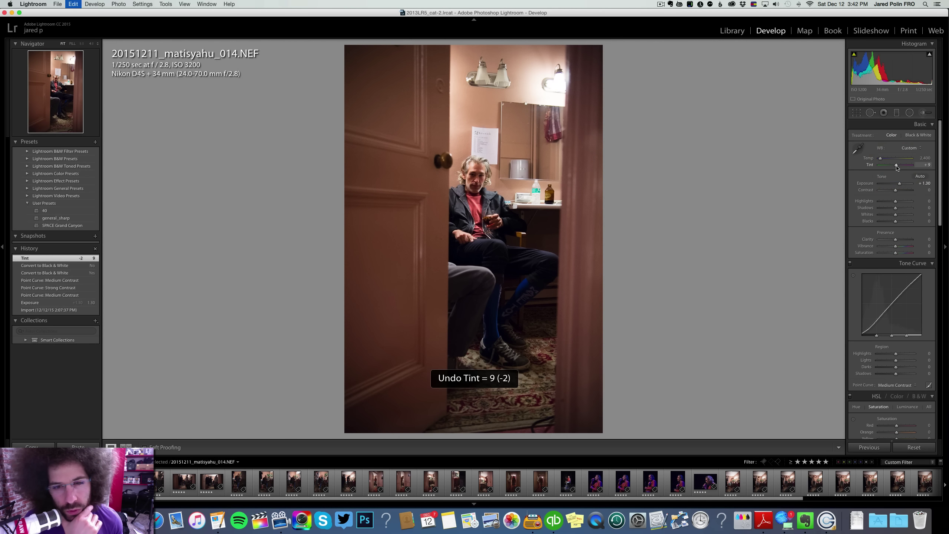
Raise the shadows to +48 and the clarity to +10.
drag(895, 208, 930, 240)
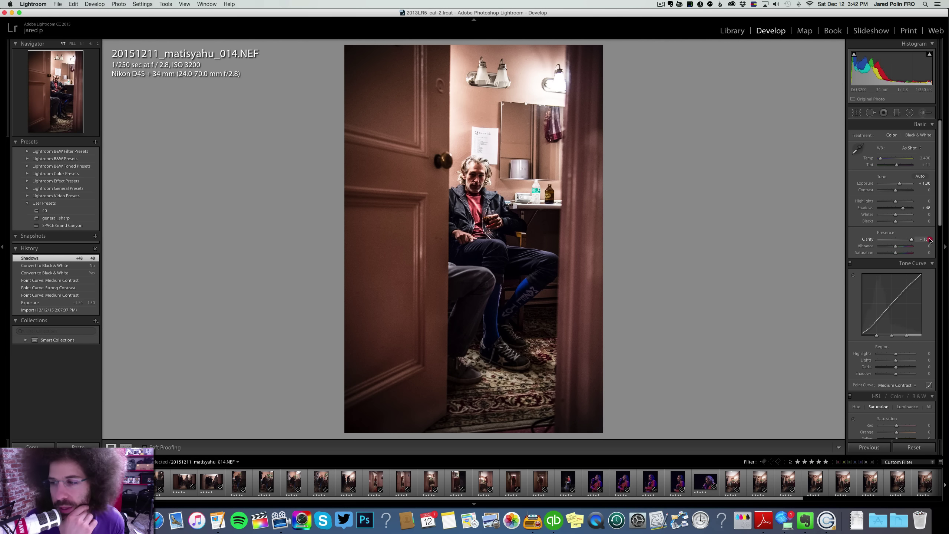
drag(930, 240, 897, 241)
click(919, 239)
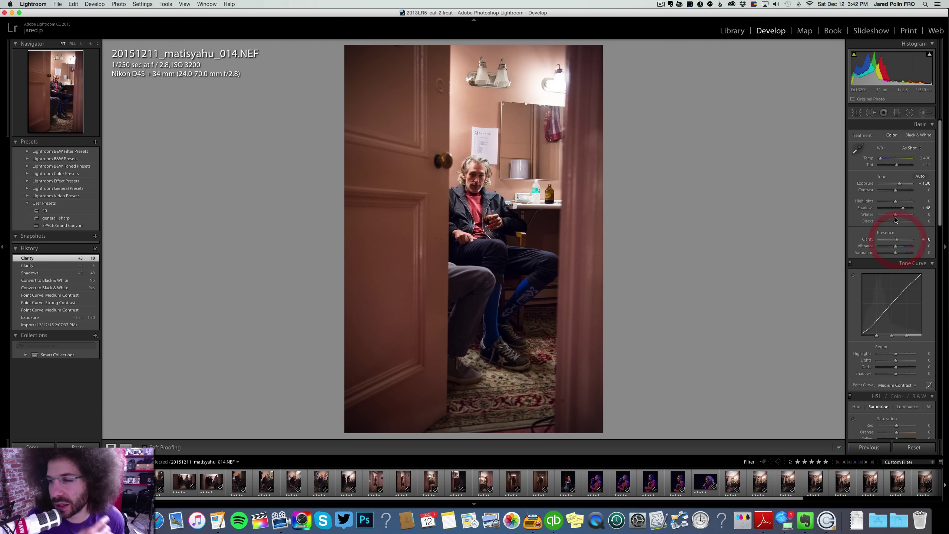
Refine the tone with contrast -2, highlights +24, shadows +56, whites +28 and blacks -27.
drag(893, 223, 892, 221)
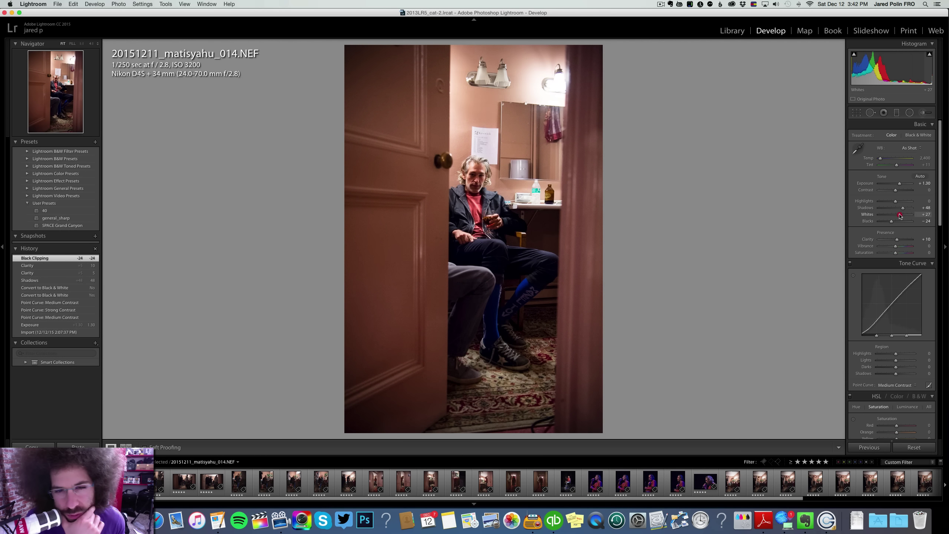
mouse_move(900, 216)
mouse_down()
mouse_move(908, 211)
mouse_move(888, 202)
mouse_move(895, 192)
mouse_move(900, 203)
mouse_up()
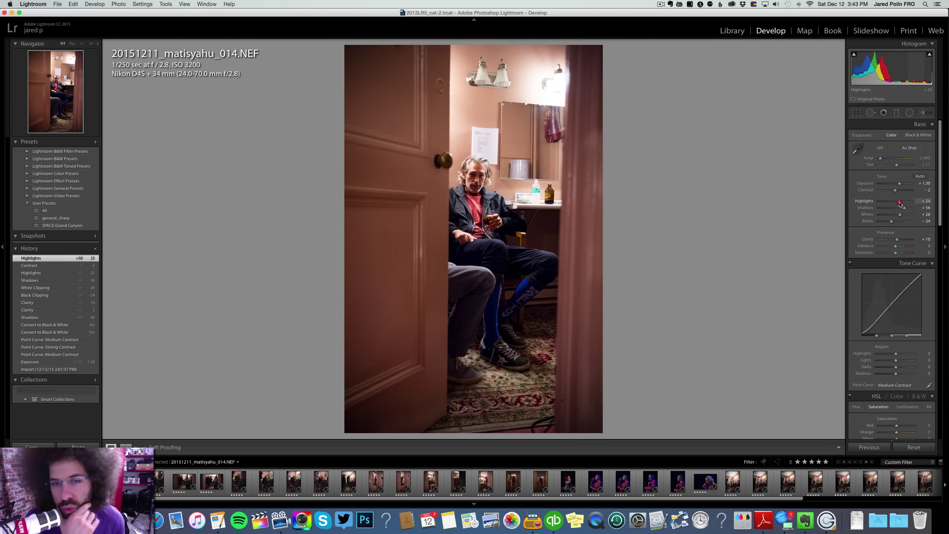
click(899, 203)
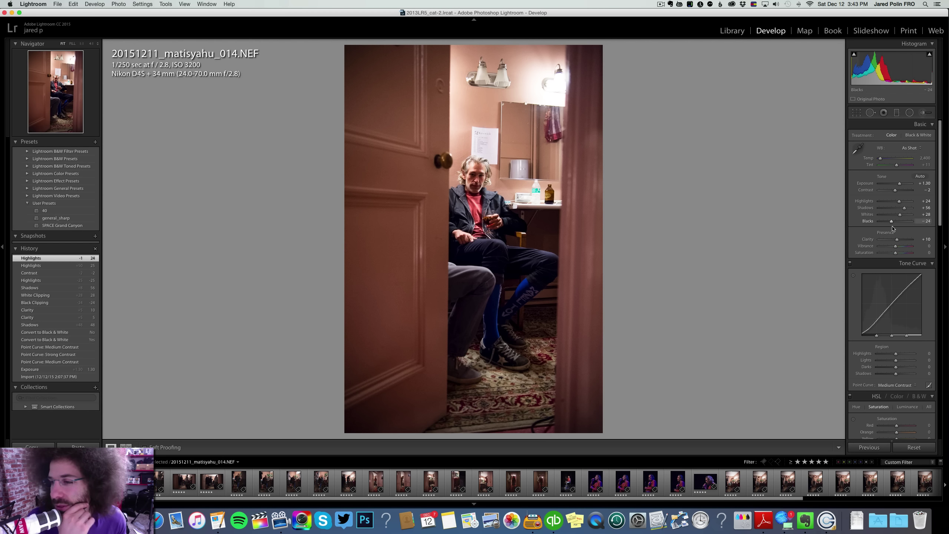
drag(891, 222, 890, 223)
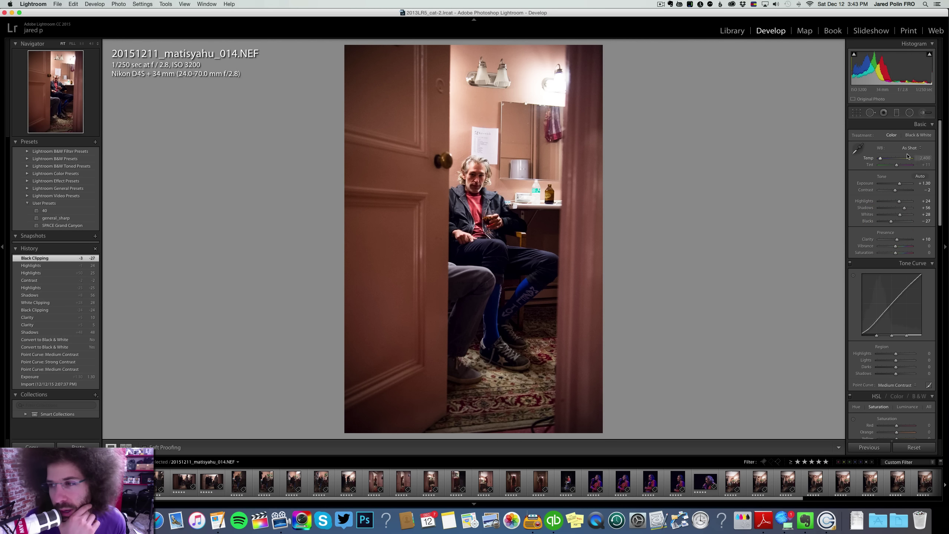
Preview the photo in black and white, return to color and save the color version as a snapshot named 1.
click(914, 135)
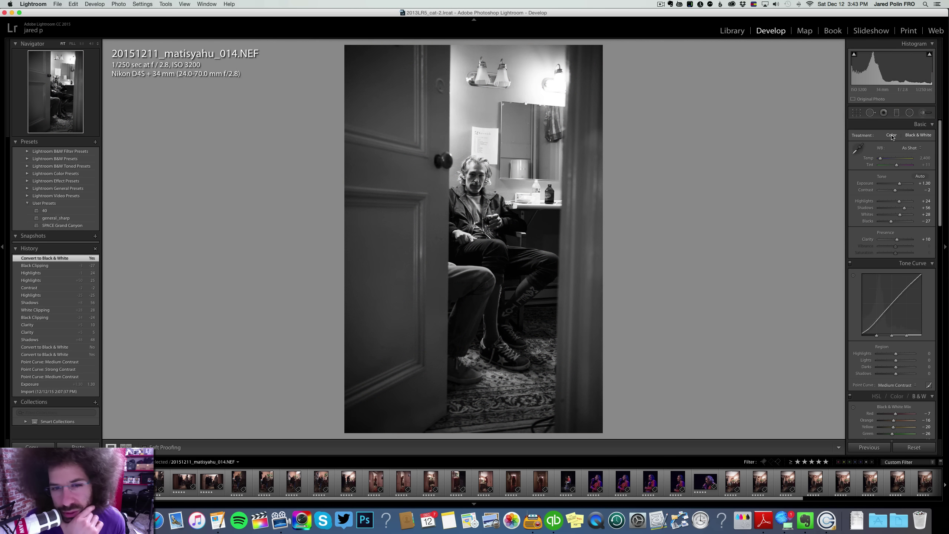
click(892, 135)
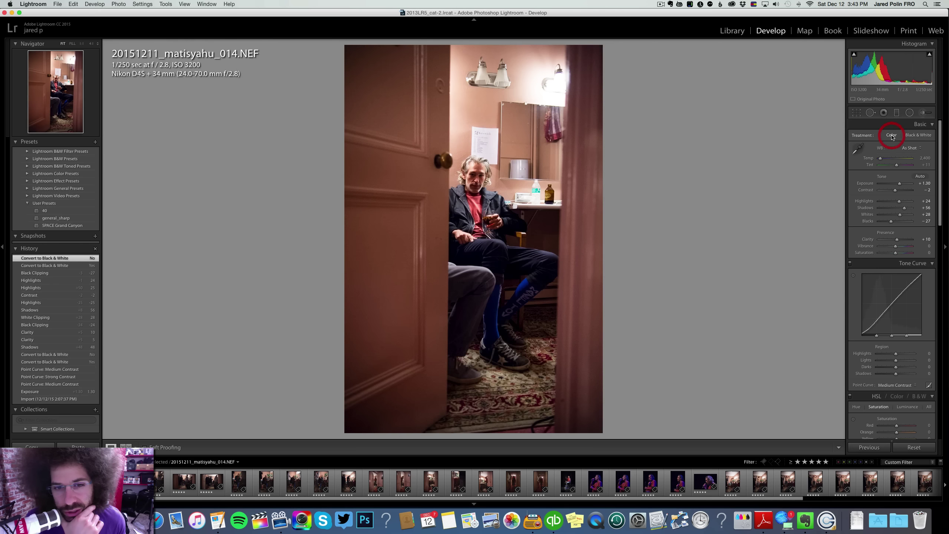
click(94, 236)
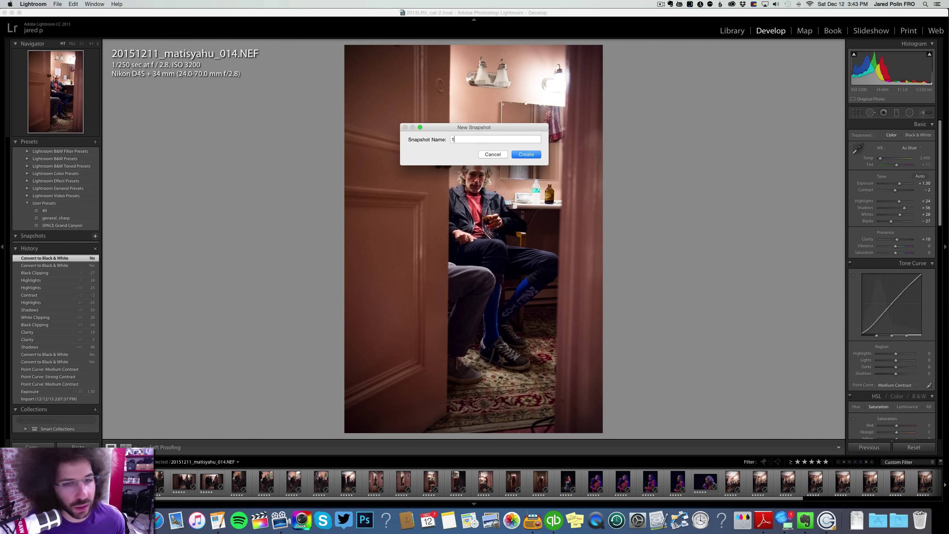
text(1)
key(Return)
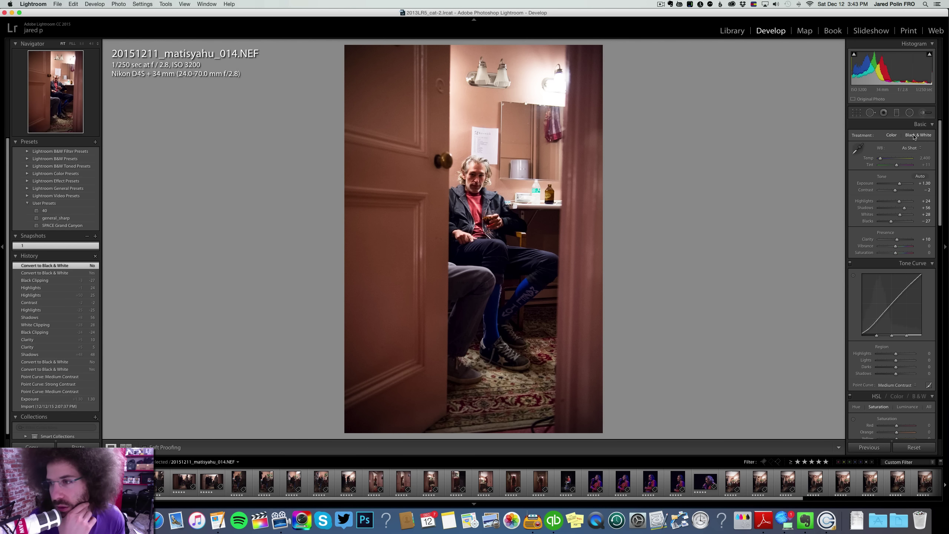
Convert the photo to black and white with exposure +1.65, contrast +76, highlights +18, shadows +76 and blacks +9.
click(914, 136)
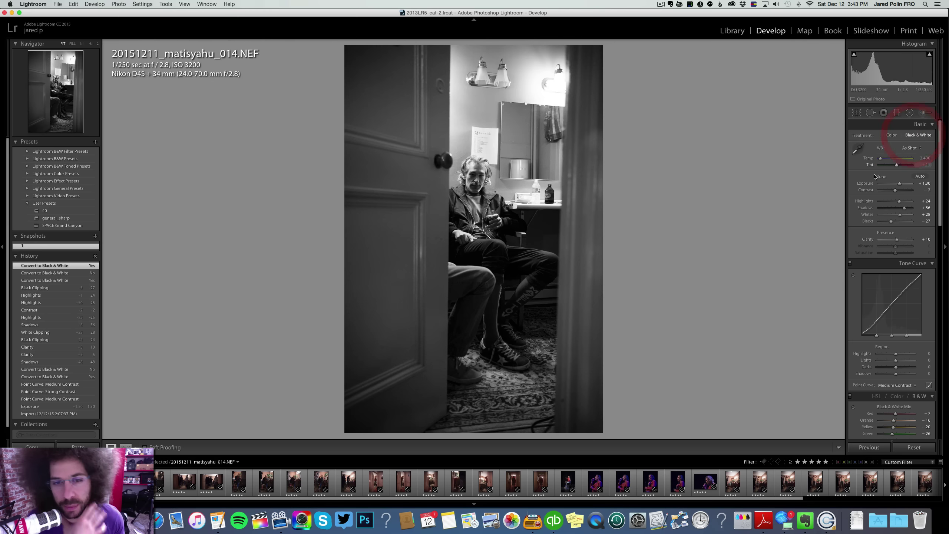
drag(893, 187, 897, 223)
drag(905, 190, 907, 190)
Save the black-and-white version as a snapshot named bw.
click(95, 236)
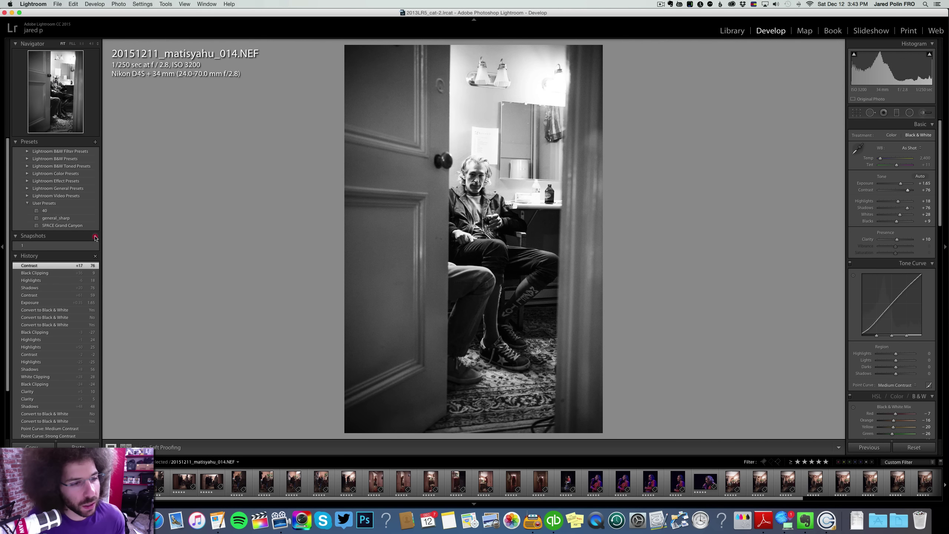
text(bw)
key(Return)
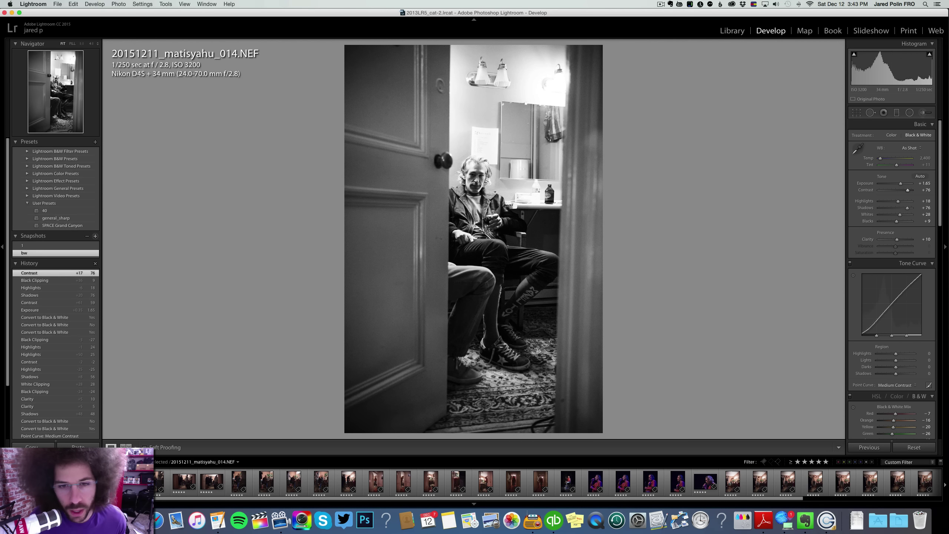
Compare the color snapshot 1 with the black-and-white snapshot bw by alternating between them.
click(59, 245)
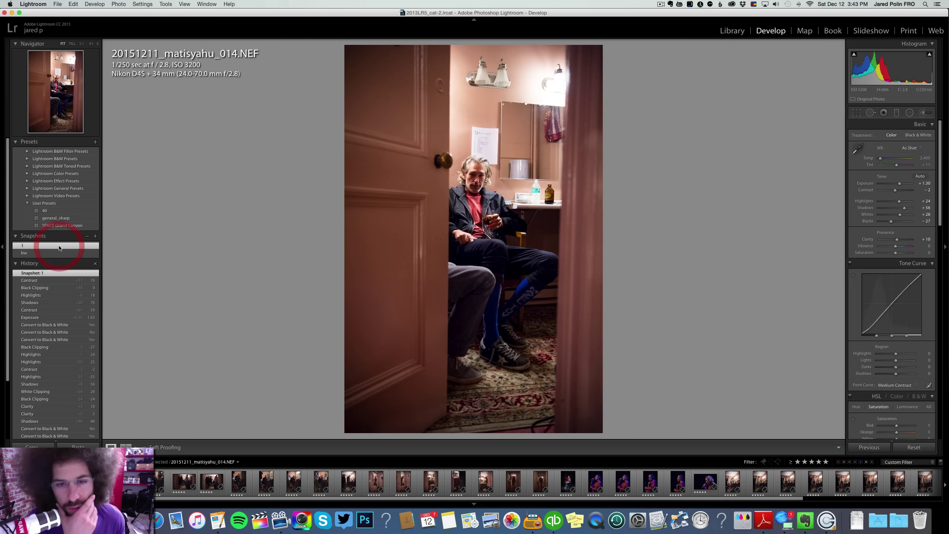
click(62, 253)
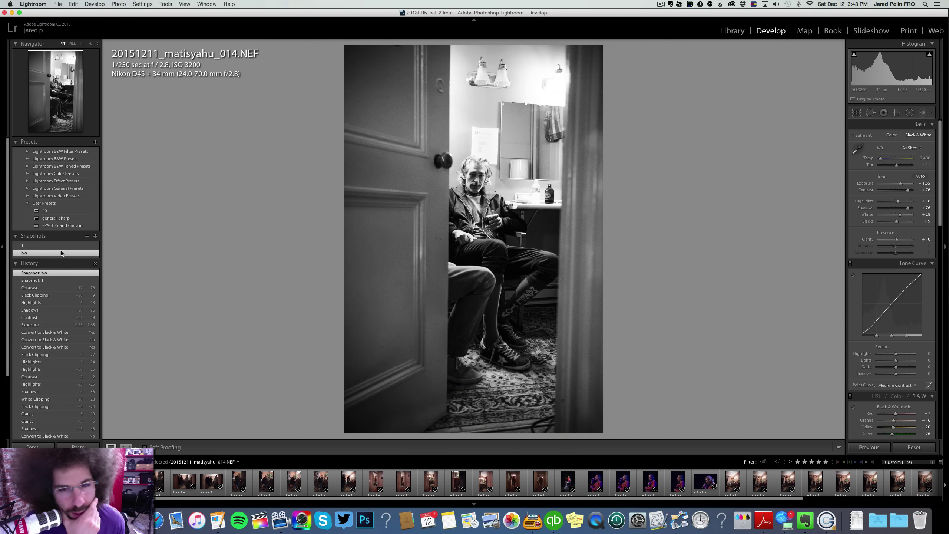
click(61, 246)
click(62, 253)
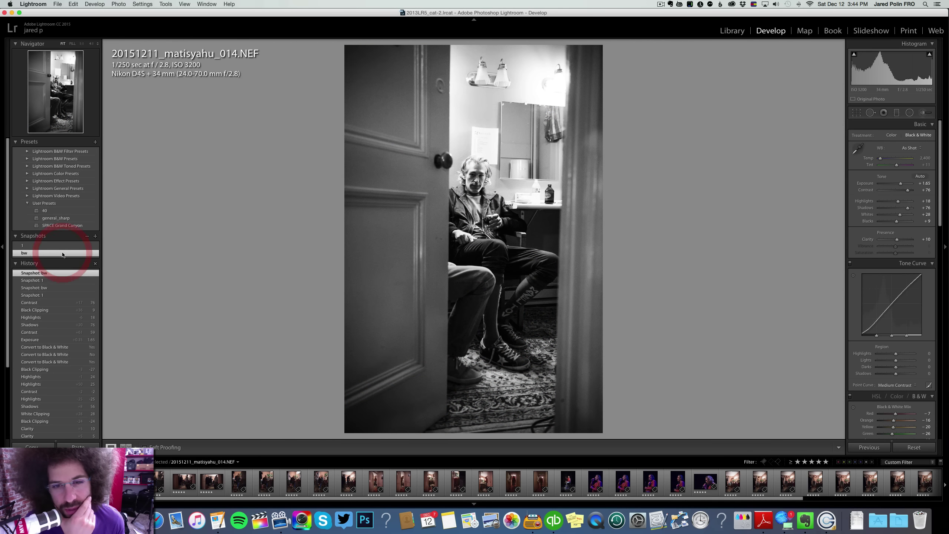
click(59, 247)
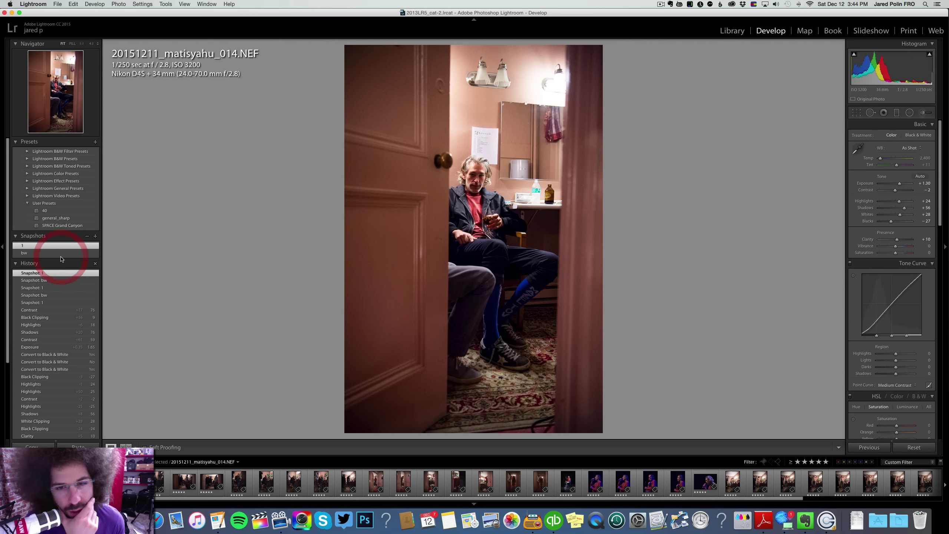
click(61, 254)
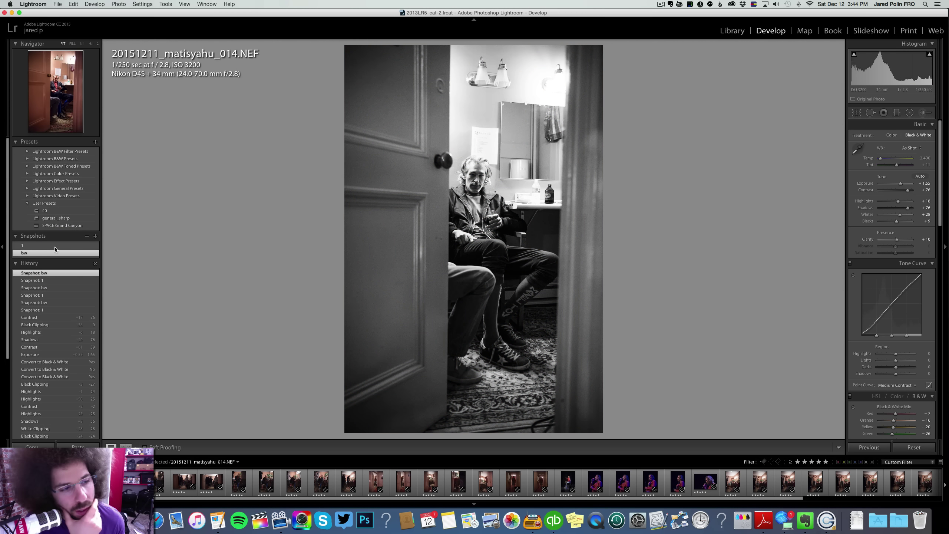
click(54, 246)
click(57, 254)
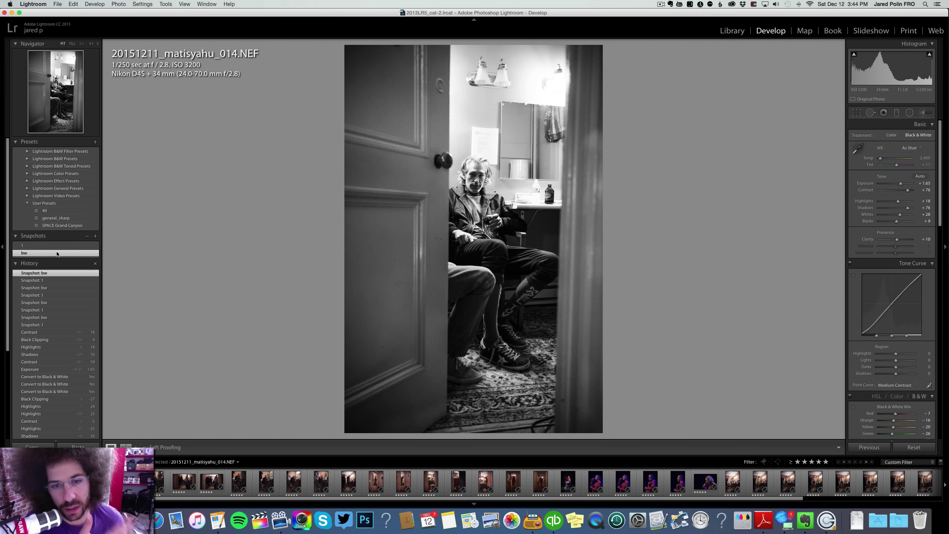
Restore snapshot 1, set the exposure to +1.45 and contrast to 0, and update the snapshot with these settings.
click(56, 247)
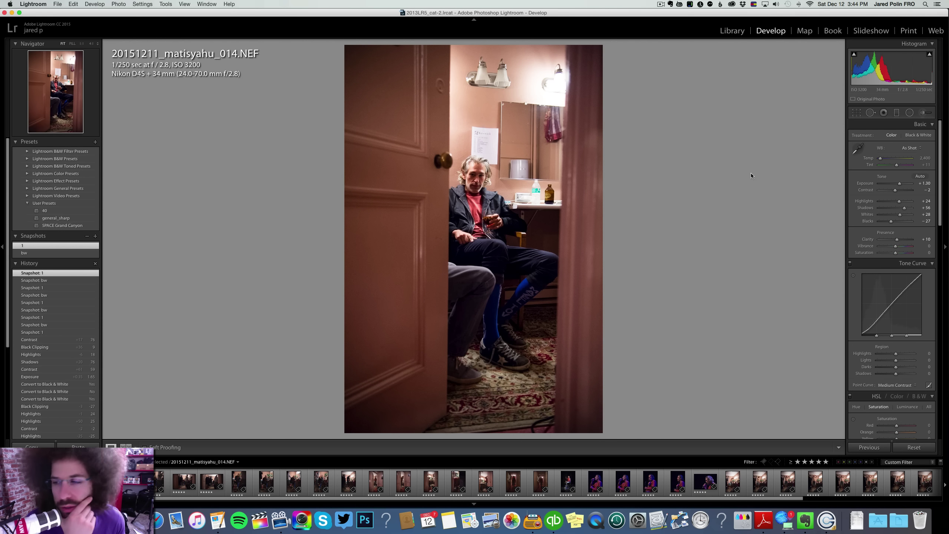
drag(901, 184, 897, 191)
right_click(51, 247)
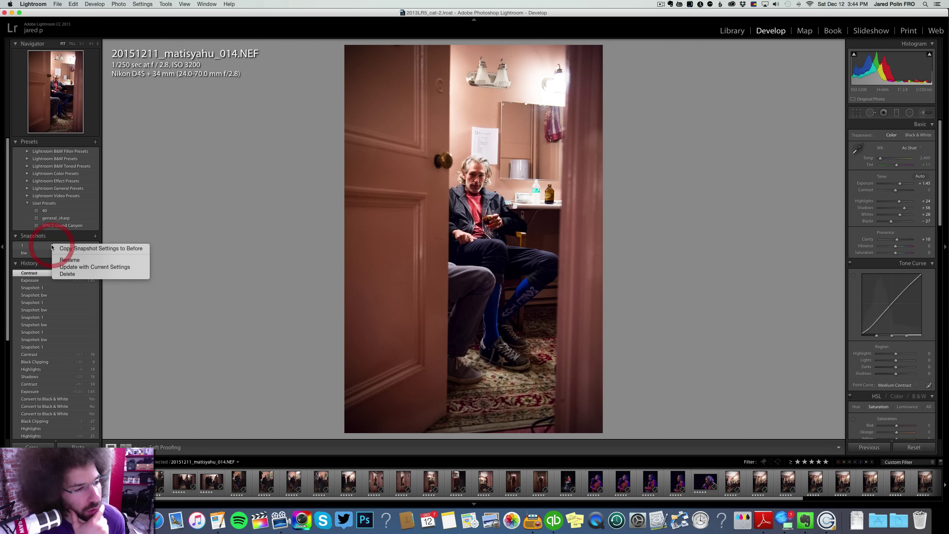
click(95, 267)
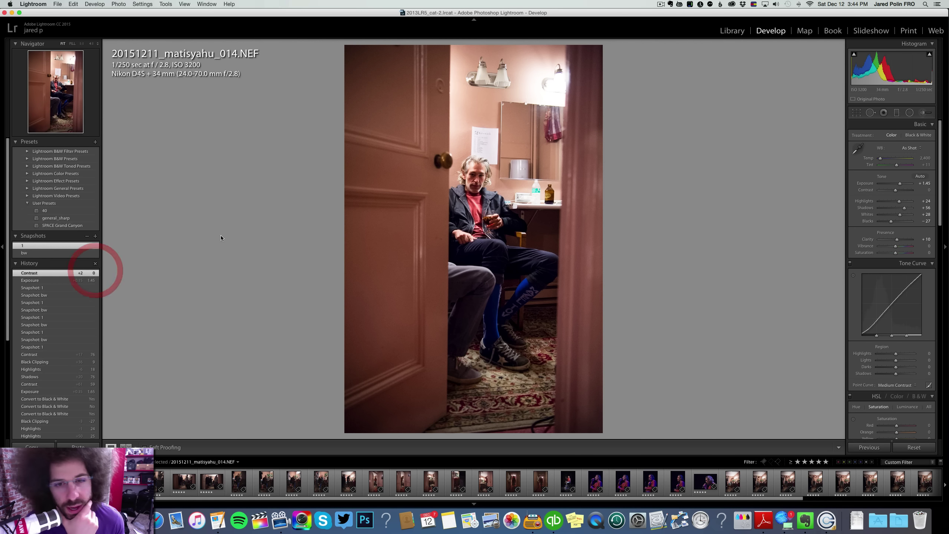
Compare the bw snapshot with color snapshot 1 of 20151211_matisyahu_014.NEF once more, ending on snapshot 1.
click(50, 255)
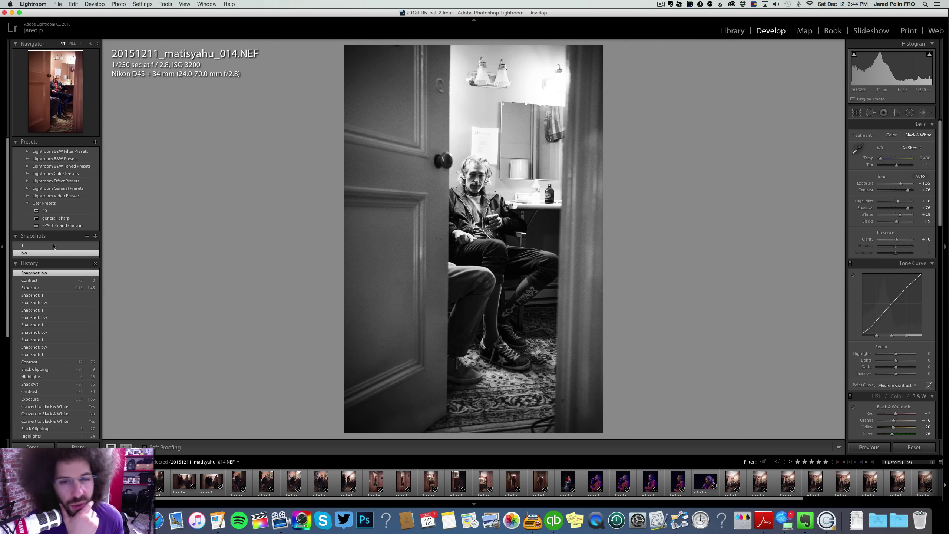
click(54, 246)
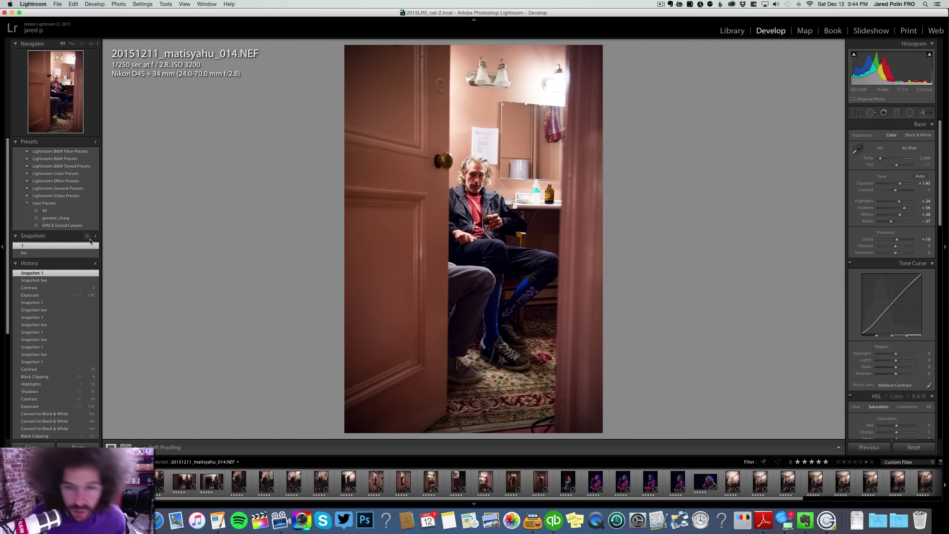
Check the seated man's sharpness up close in 20151211_matisyahu_023.NEF and remove the photo's star rating.
key(Right)
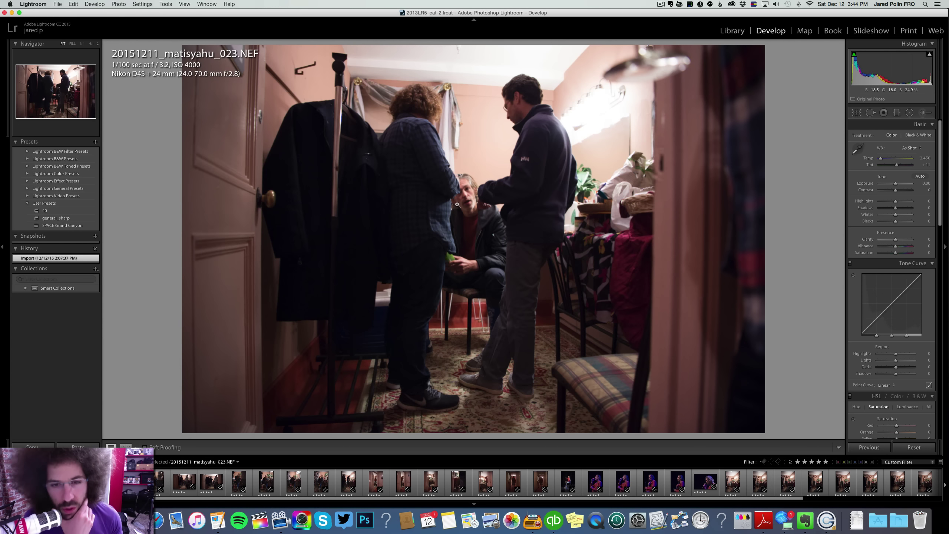
click(471, 195)
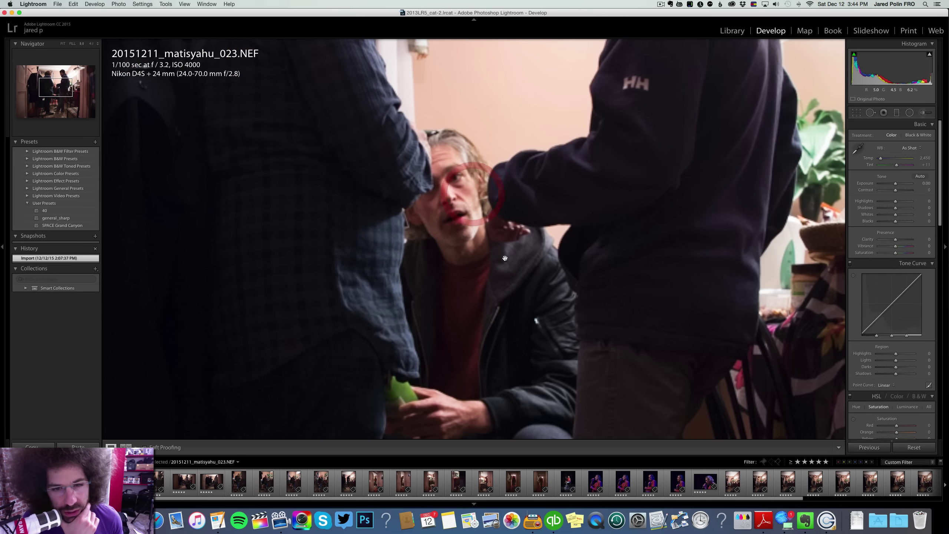
click(487, 183)
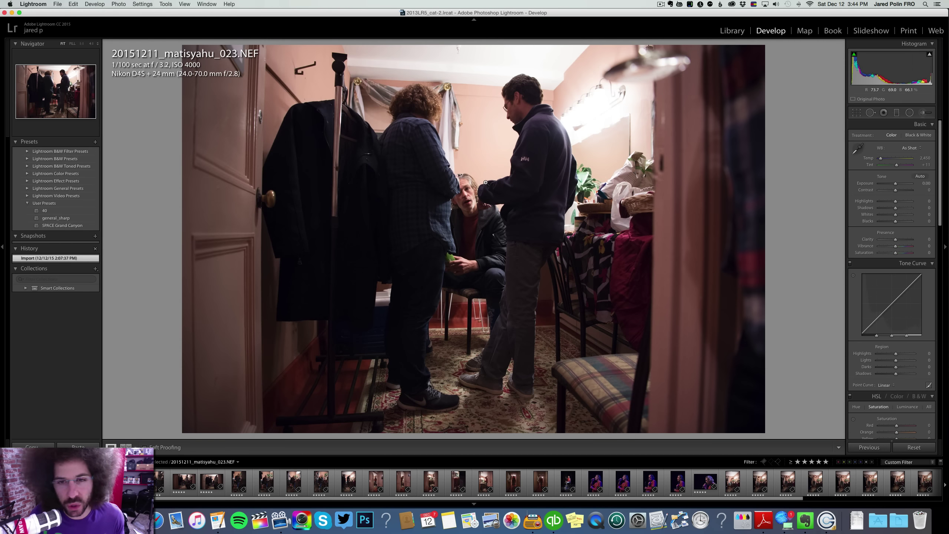
key(0)
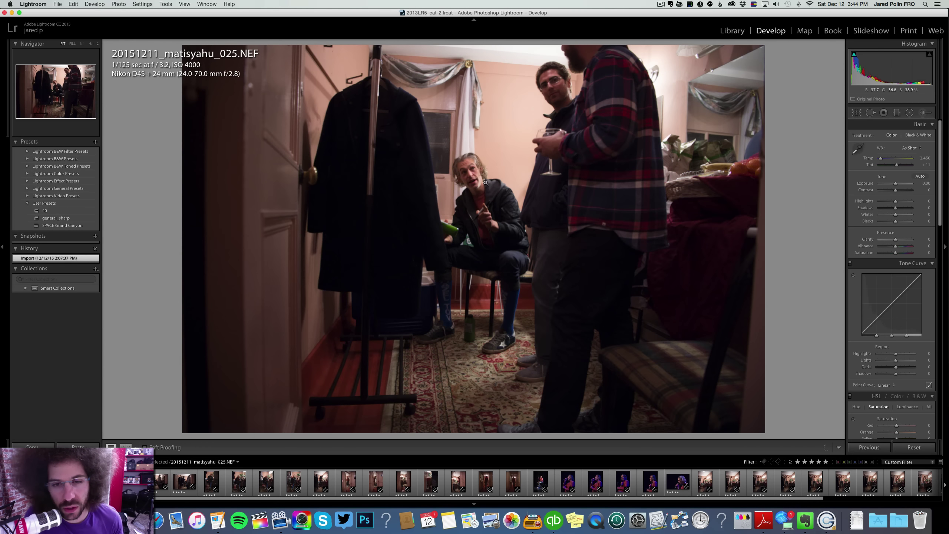
Try a black-and-white version of 20151211_matisyahu_025.NEF with exposure +0.90, contrast +58 and lowered highlights, and reset its settings.
click(475, 169)
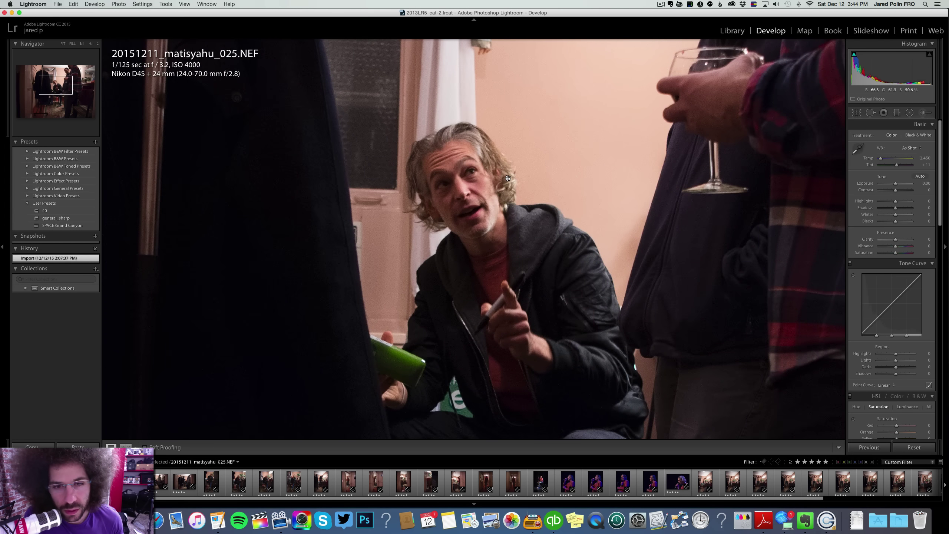
click(507, 178)
mouse_move(895, 190)
mouse_down()
mouse_move(904, 190)
mouse_move(890, 201)
mouse_up()
key(v)
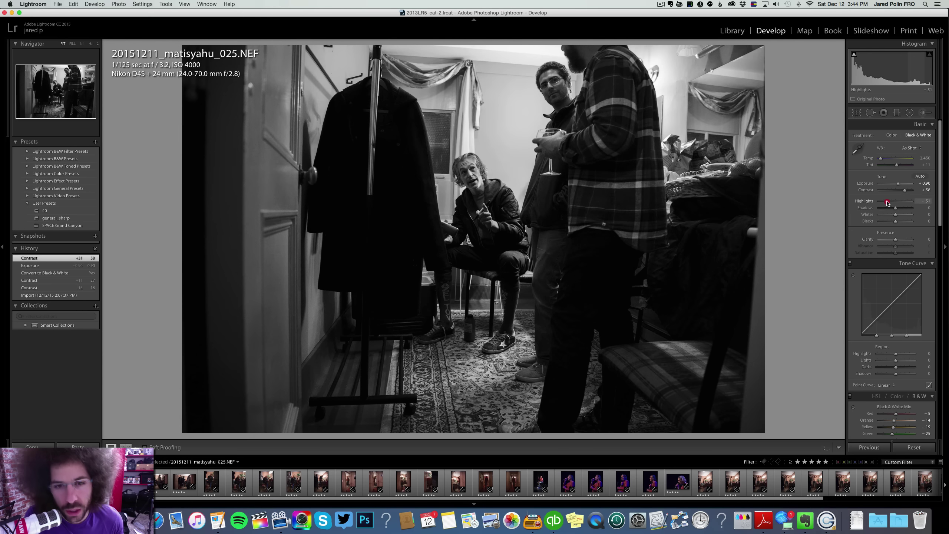
click(914, 448)
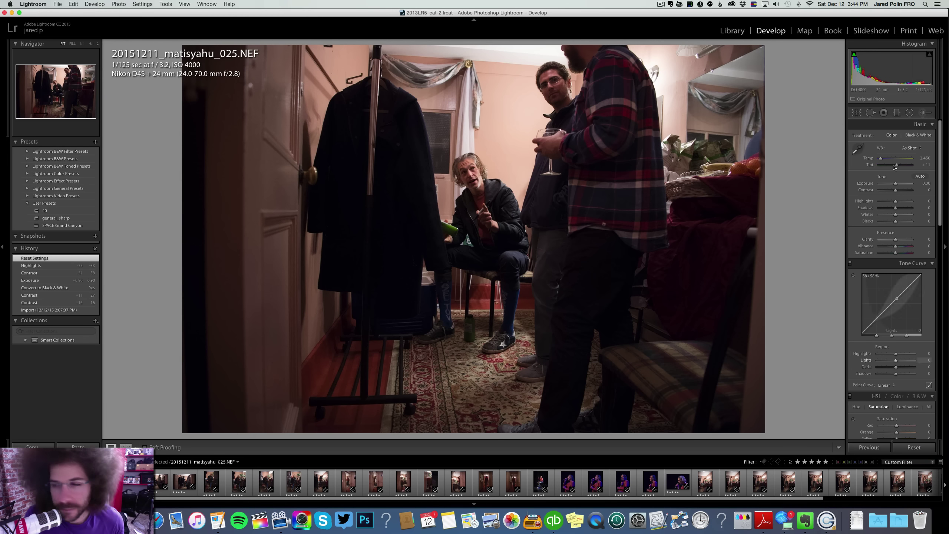
Set exposure +0.65, contrast +37, shadows +33 and clarity +9 on 20151211_matisyahu_025.NEF, with the Medium Contrast point curve.
drag(898, 186, 901, 191)
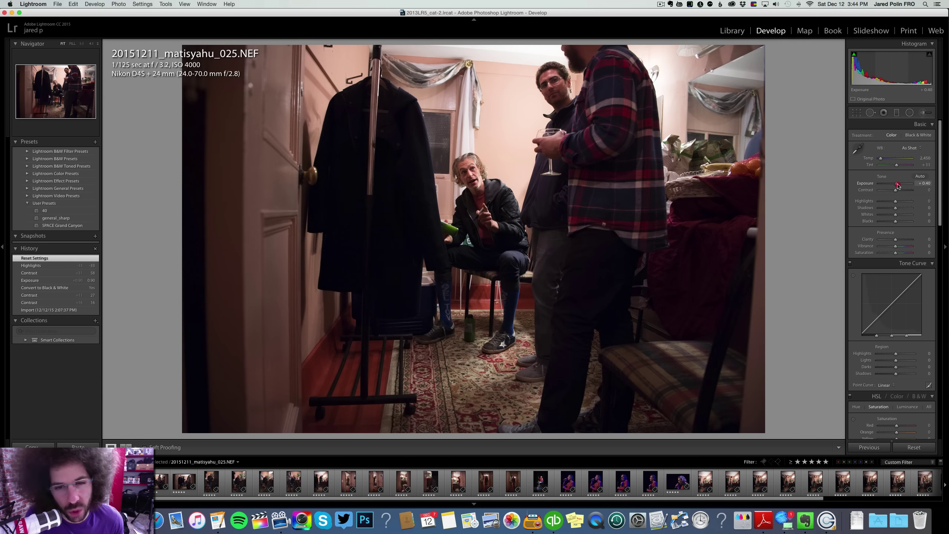
click(901, 190)
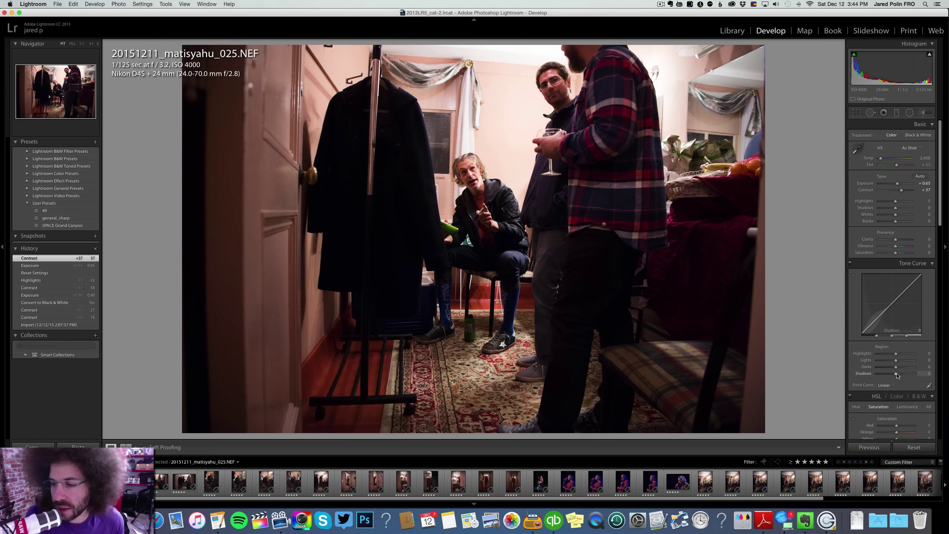
click(886, 385)
click(888, 388)
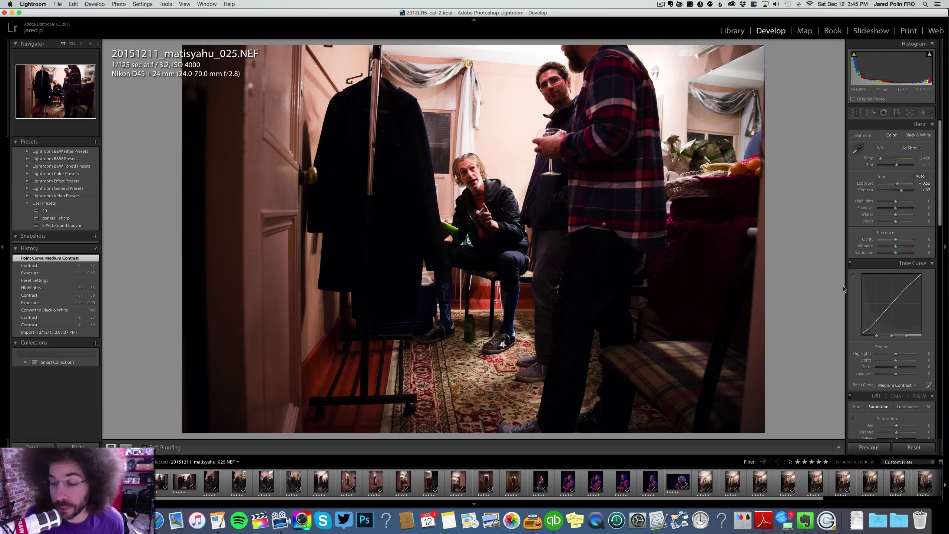
drag(895, 239, 901, 209)
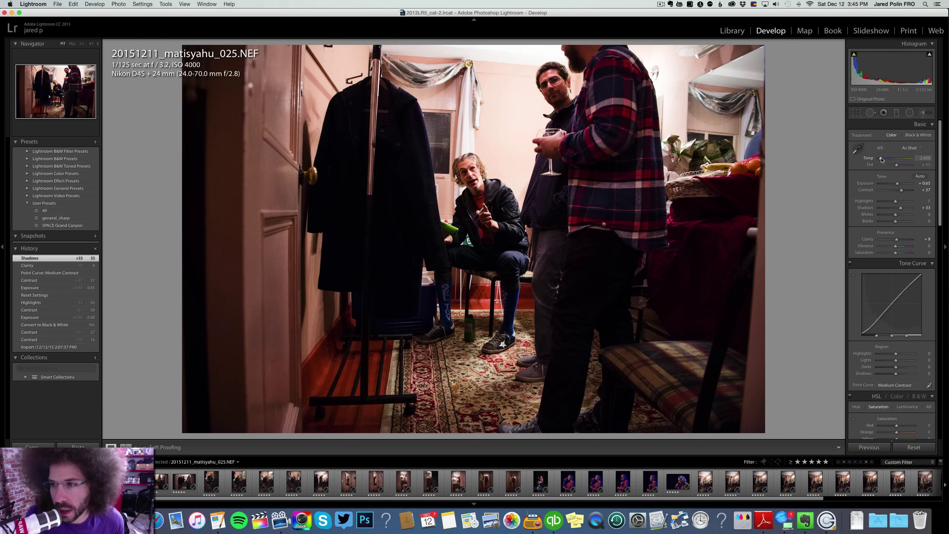
Try a slight temperature change and a tint of +31, and undo the tint change.
drag(882, 160, 899, 165)
key(super+z)
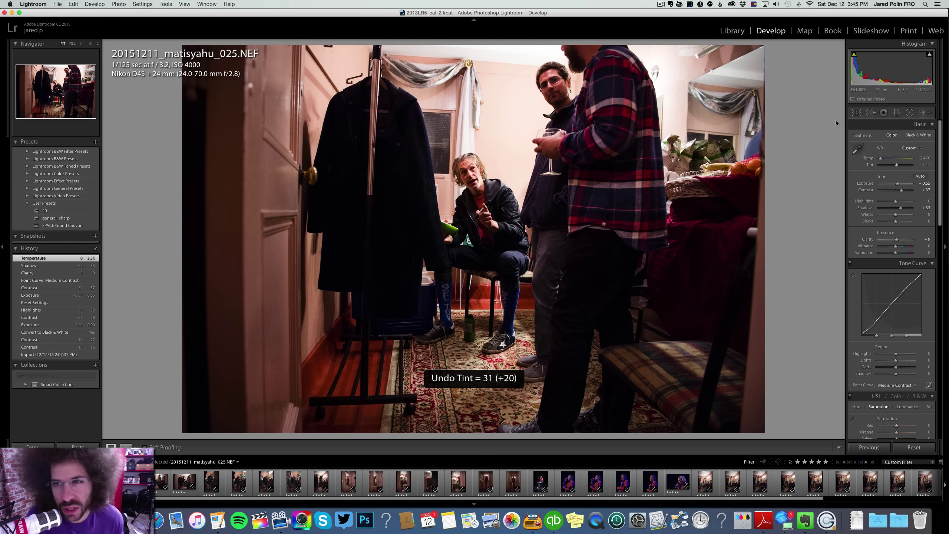
Inspect the standing men, the seated man's face and his socks and shoes at close zoom.
click(656, 72)
drag(636, 73, 755, 128)
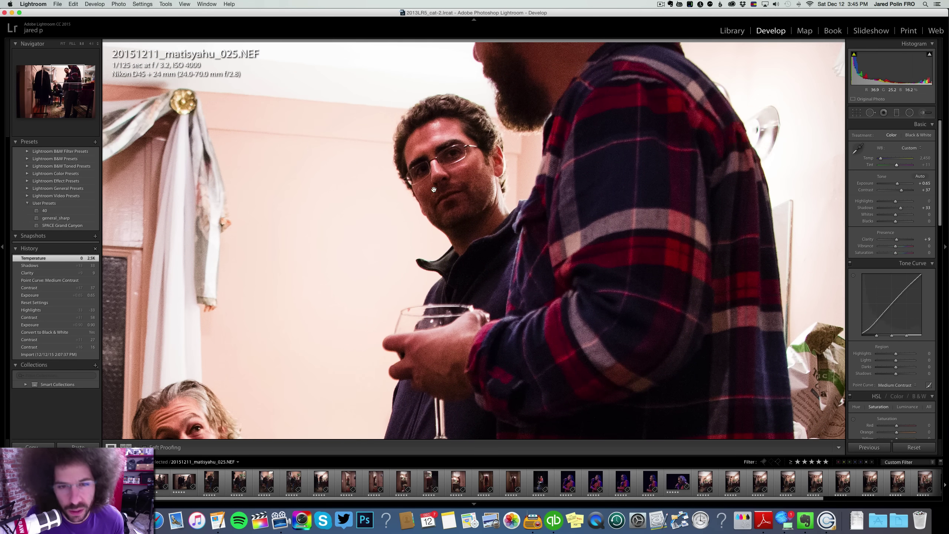
drag(316, 382, 485, 152)
click(426, 155)
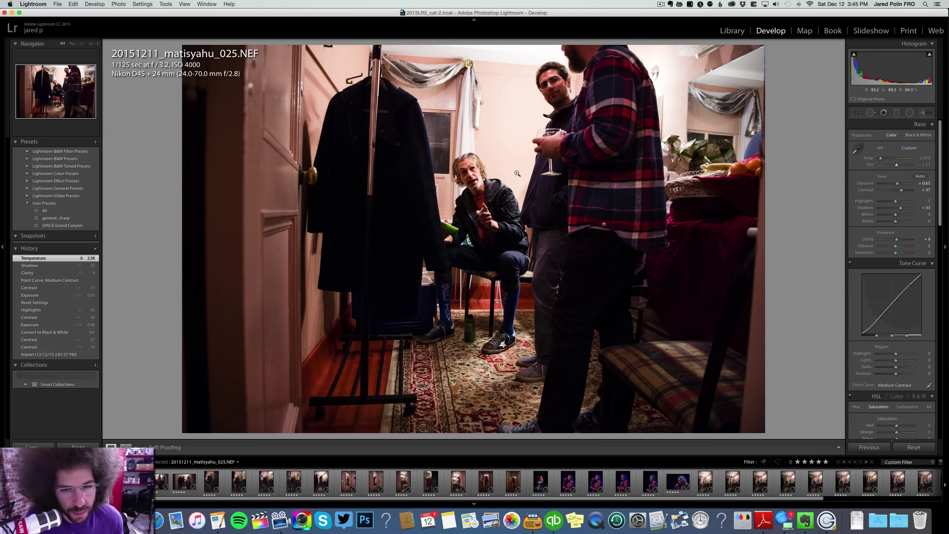
click(499, 325)
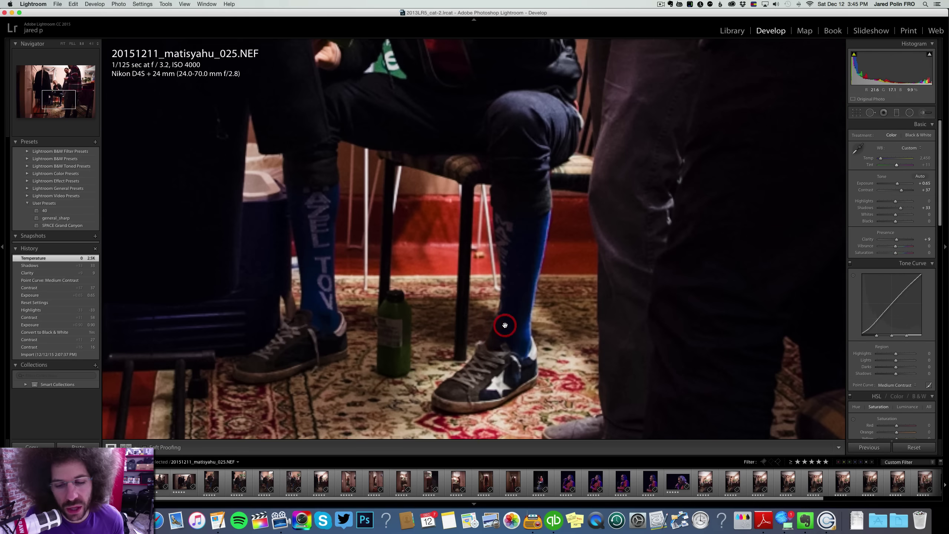
click(502, 324)
Preview 20151211_matisyahu_025.NEF in black and white and return it to color.
click(910, 136)
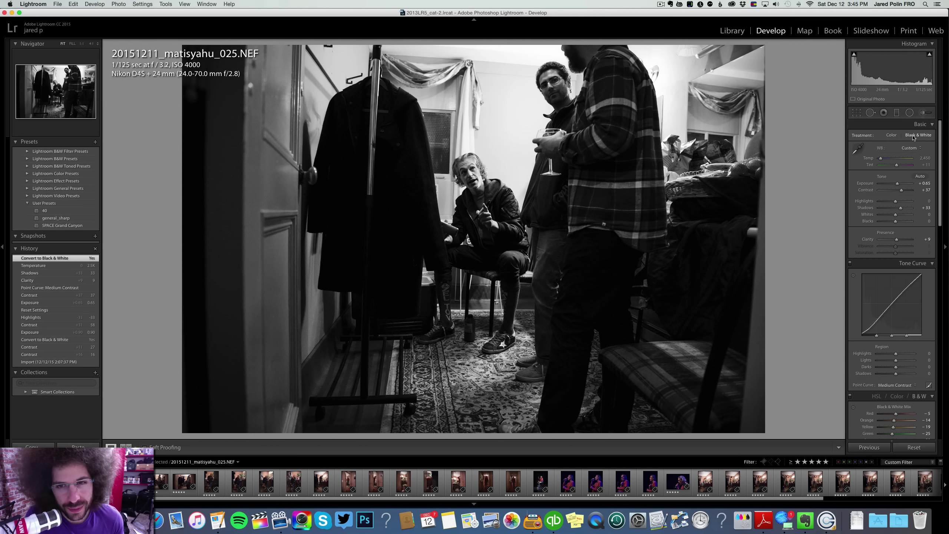
click(891, 135)
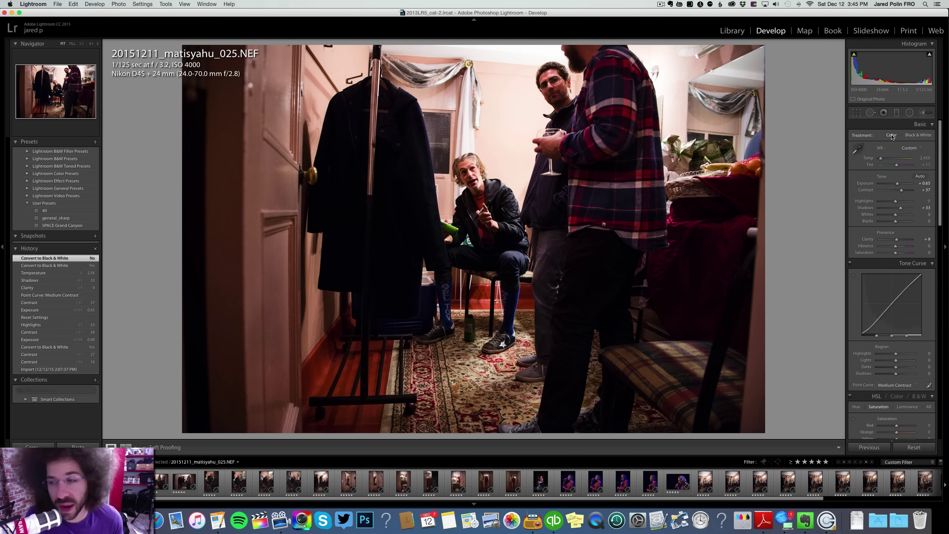
Try a color temperature of 2,400 on 20151211_matisyahu_025.NEF and settle on 2,350.
click(923, 159)
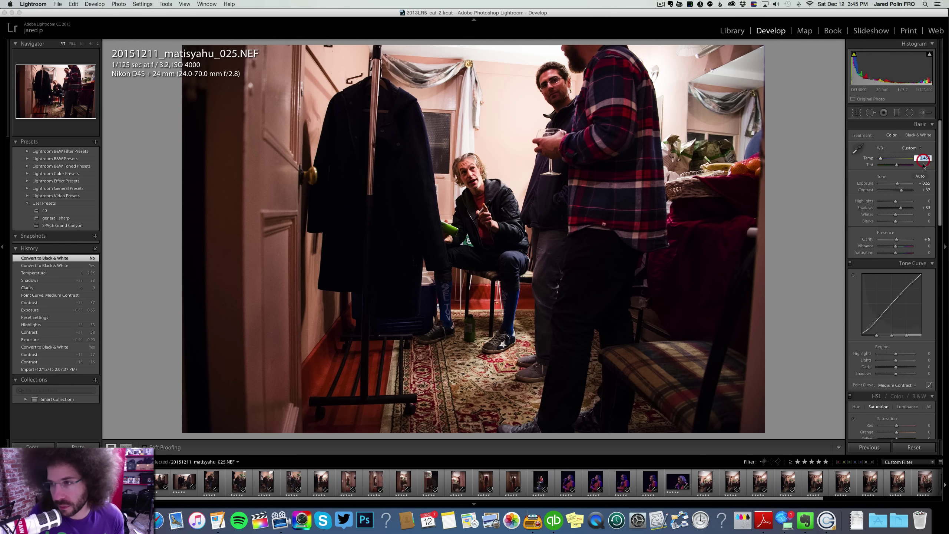
text(2,)
text(400)
key(Return)
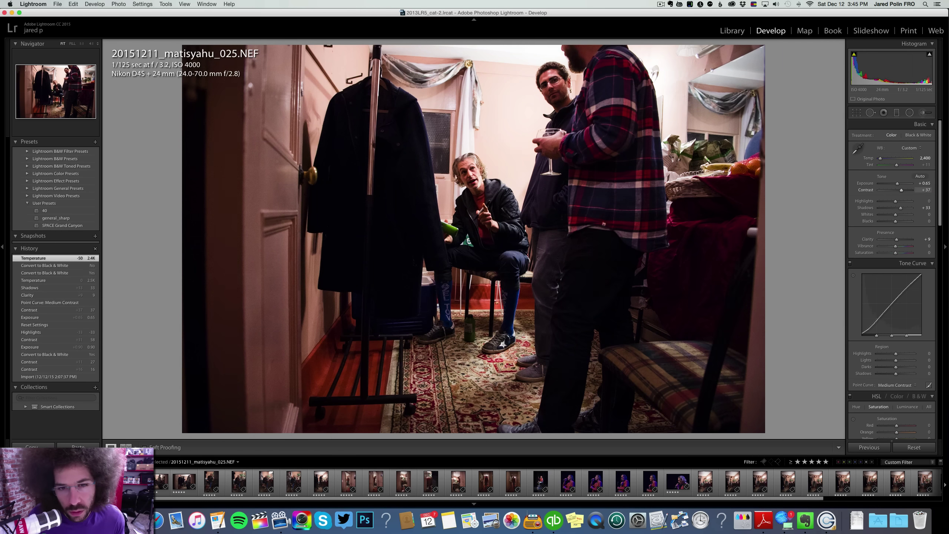
click(923, 159)
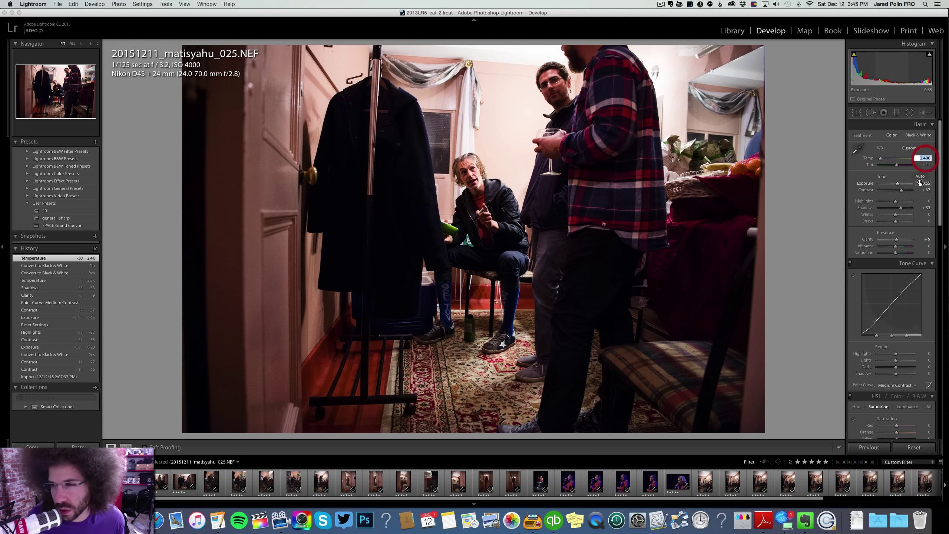
text(2350)
key(Return)
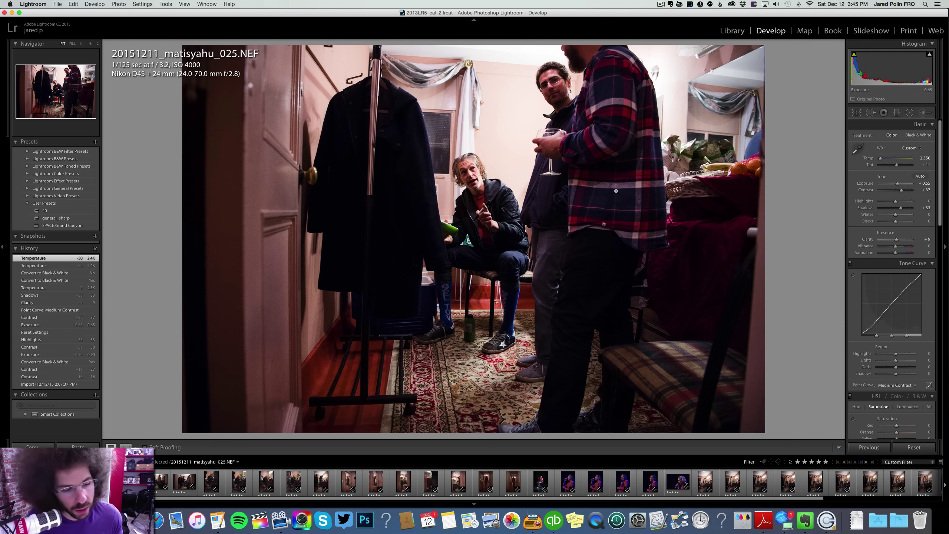
Synchronize the develop settings of 20151211_matisyahu_025.NEF to 20151211_matisyahu_028.NEF and open the synchronized photo.
key(Right)
key(Left)
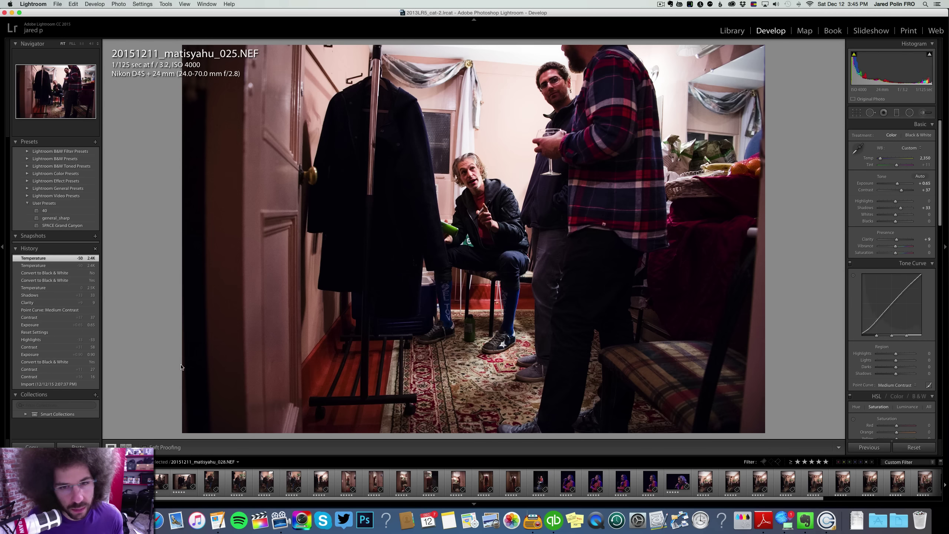
key(Right)
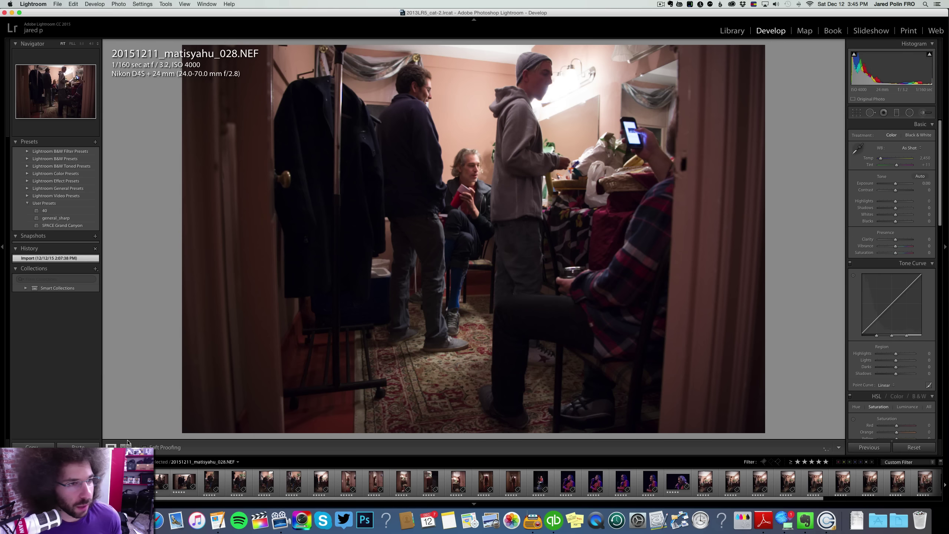
key(Left)
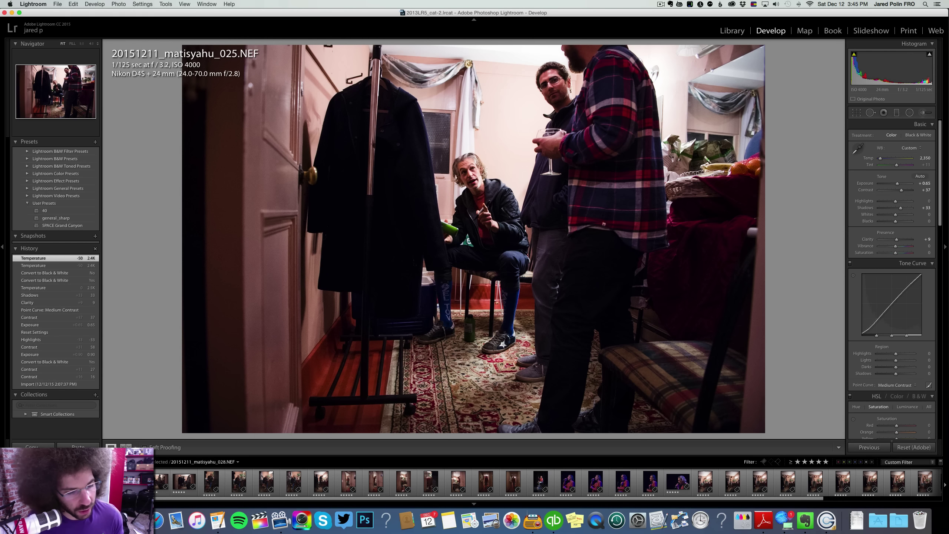
key(super+a)
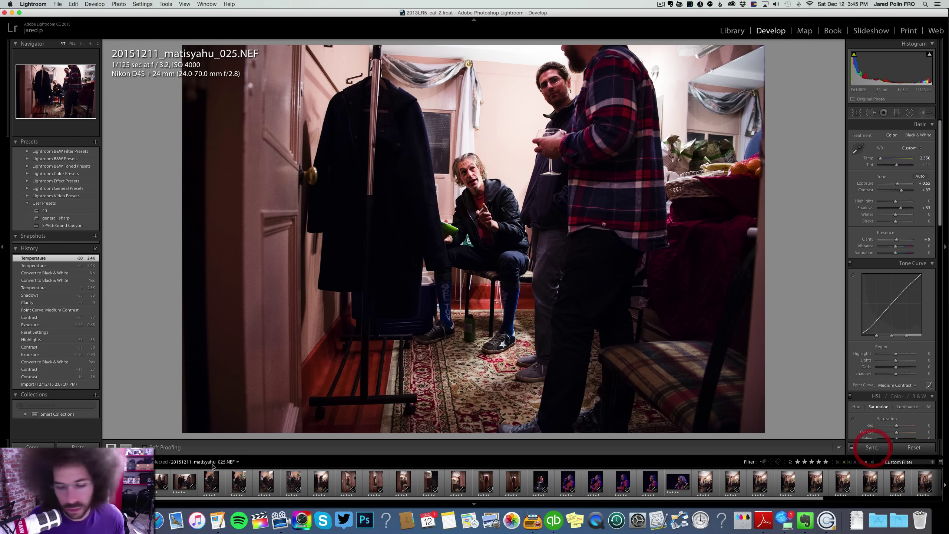
key(super+shift+v)
click(130, 482)
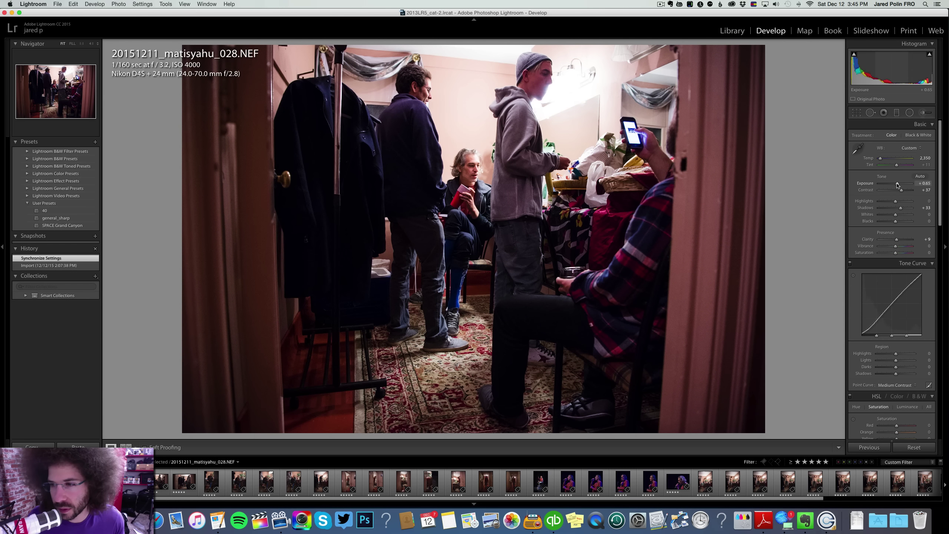
Set the exposure of 20151211_matisyahu_028.NEF to +0.40 and compare it with 20151211_matisyahu_025.NEF.
drag(898, 184, 897, 185)
key(Left)
key(Right)
key(Left)
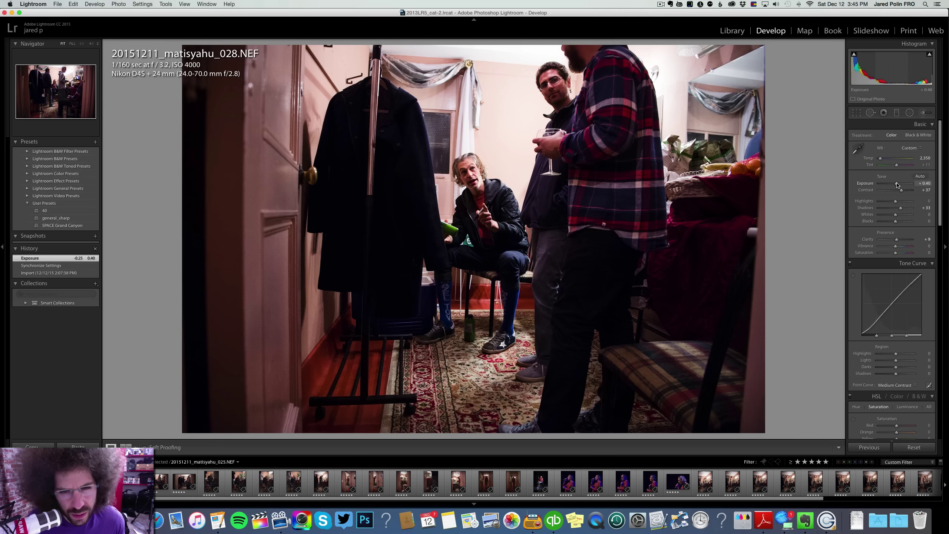
key(Right)
key(Right)
Compare 20151211_matisyahu_028.NEF in black and white and in color, ending with the color treatment.
key(v)
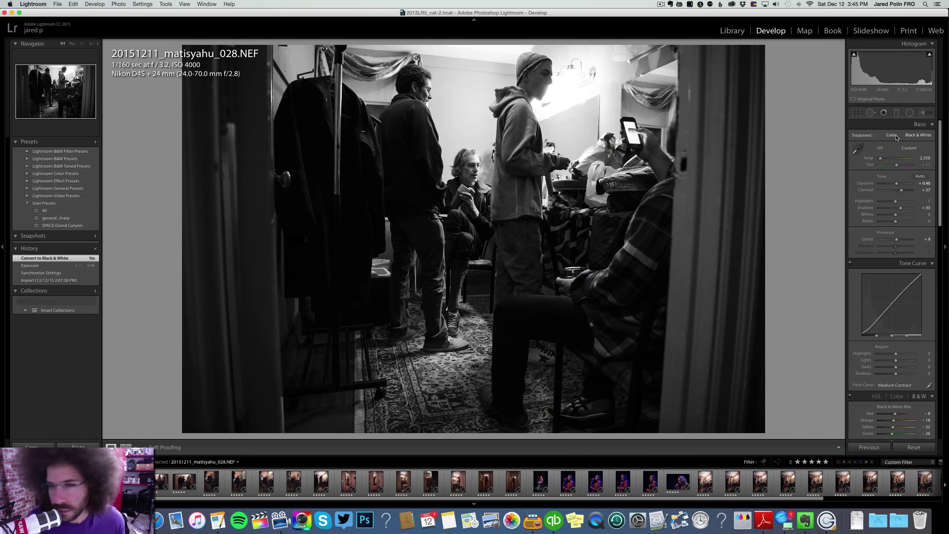
click(890, 135)
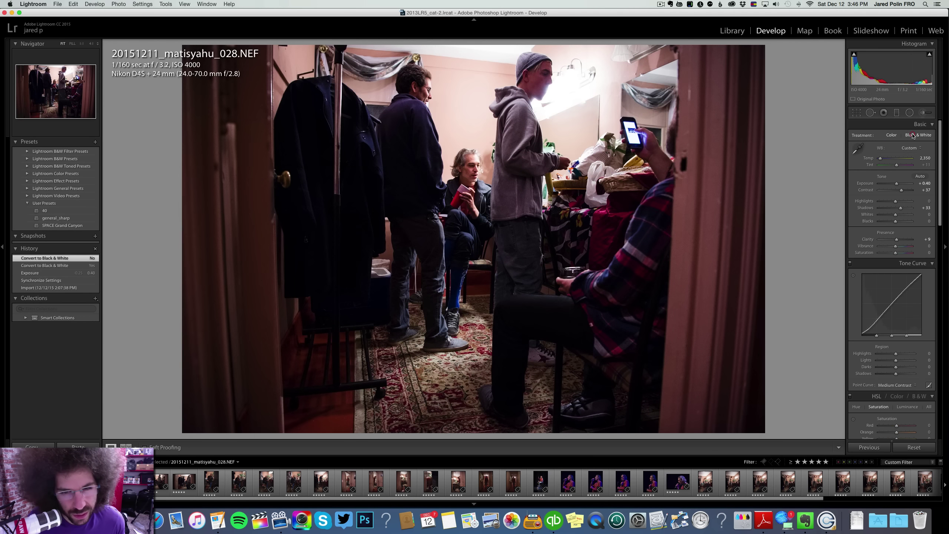
click(903, 135)
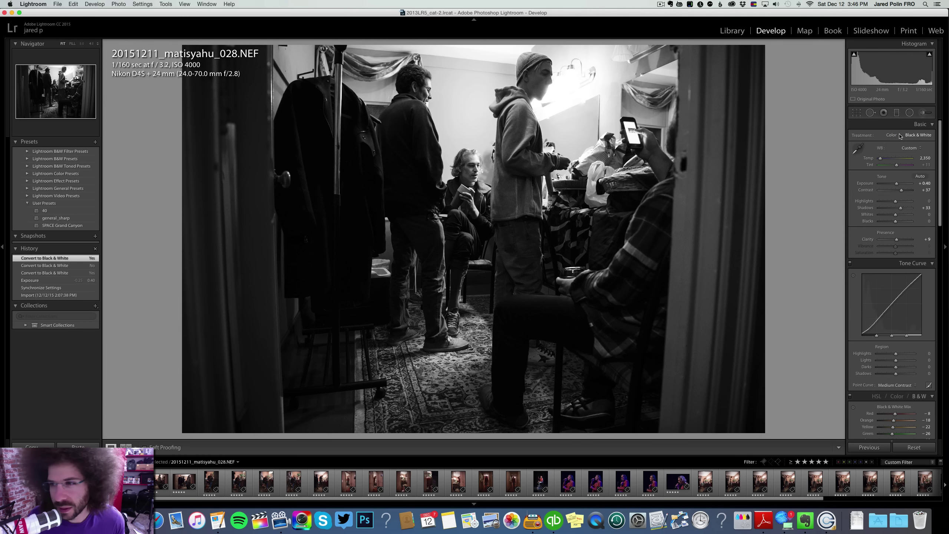
click(892, 135)
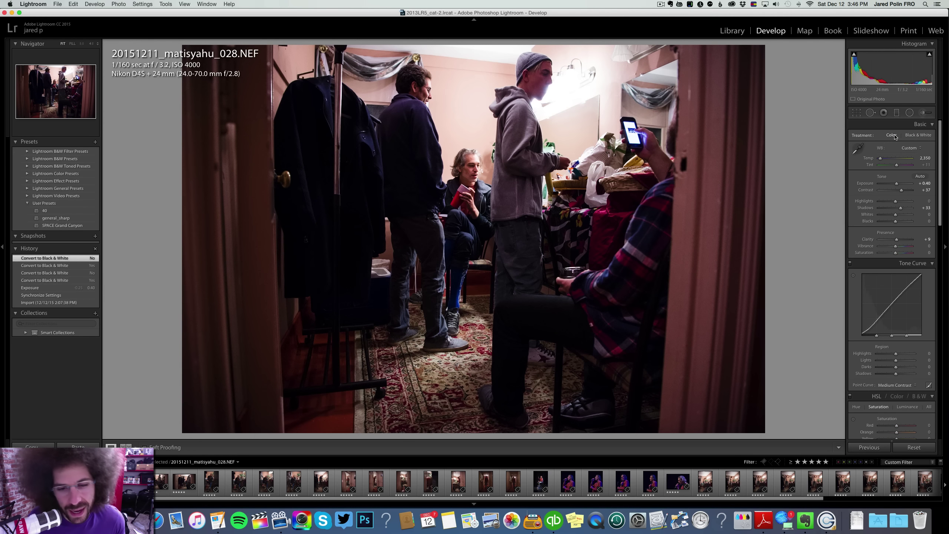
Synchronize the develop settings of 20151211_matisyahu_028.NEF to 20151211_matisyahu_030.NEF and open the synchronized photo.
key(Right)
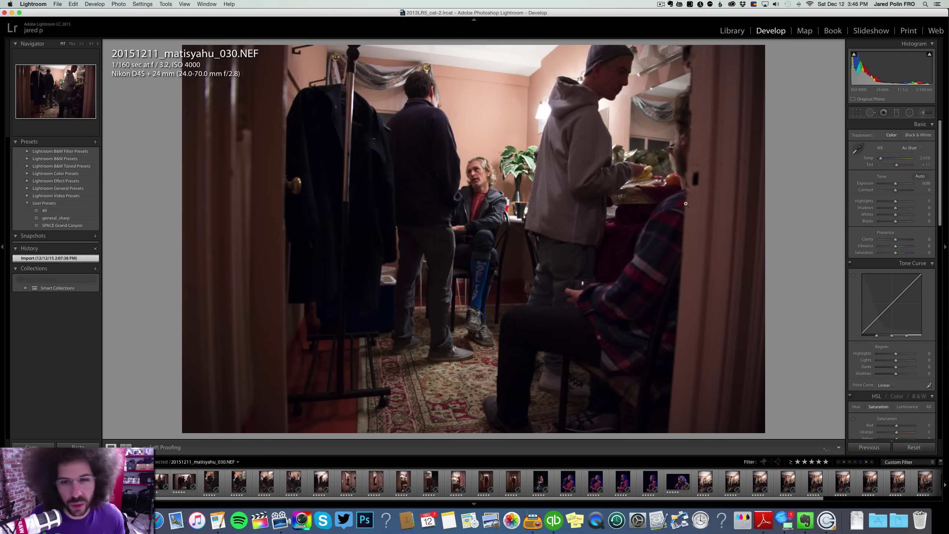
key(Left)
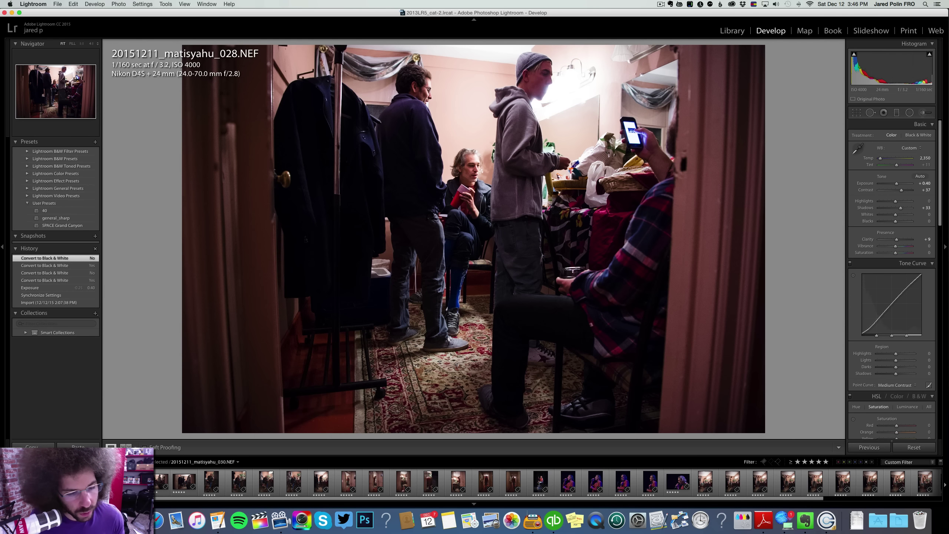
click(869, 448)
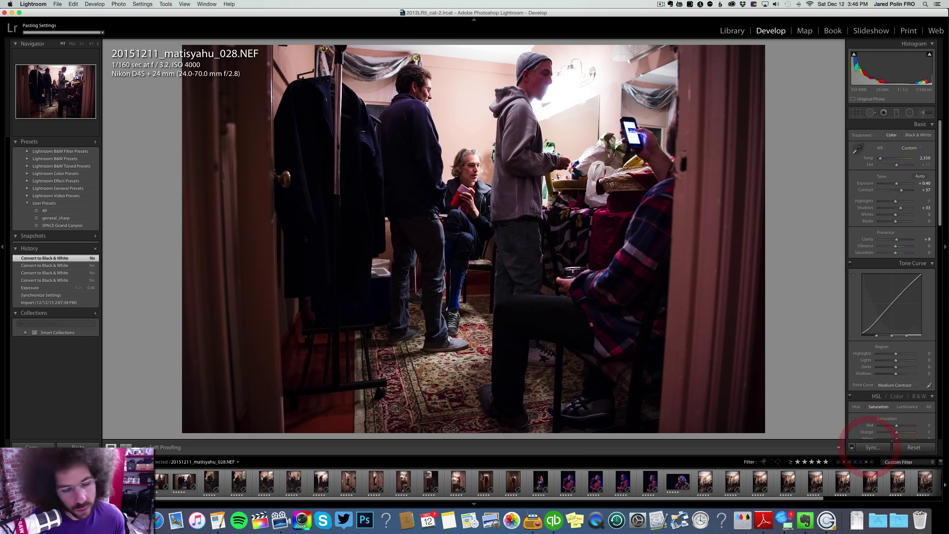
key(Right)
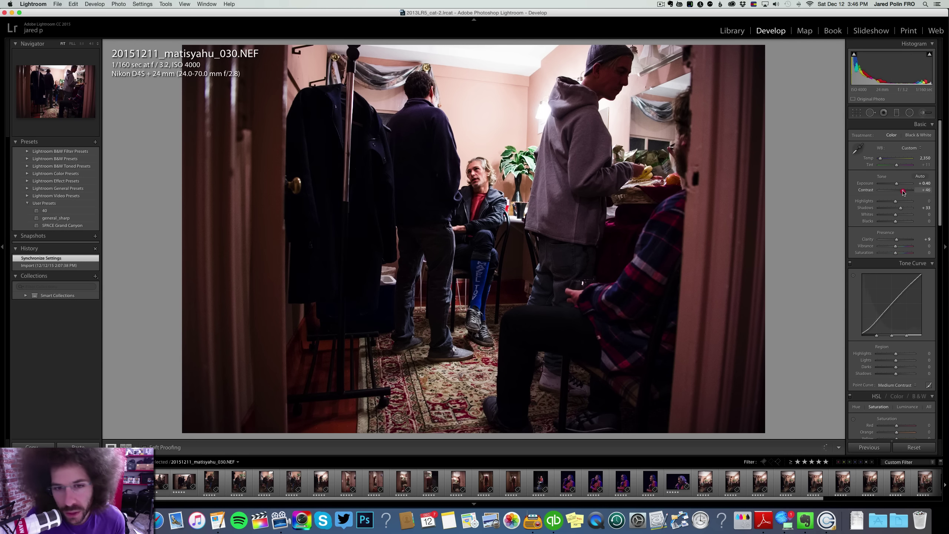
Set 20151211_matisyahu_030.NEF to contrast +46, clarity +10, blacks -20 and shadows +48, and compare it in black and white, ending with color.
drag(902, 191, 904, 191)
drag(897, 240, 903, 210)
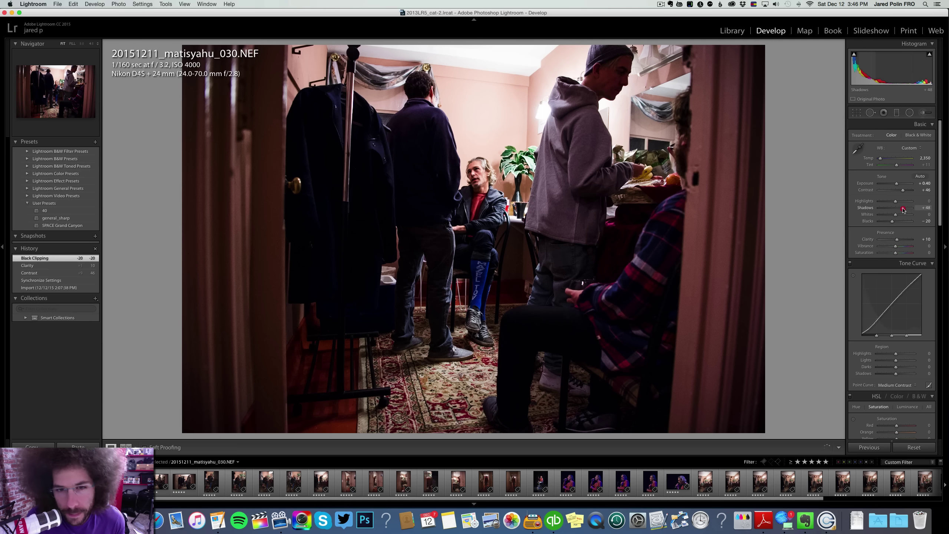
click(910, 135)
click(891, 136)
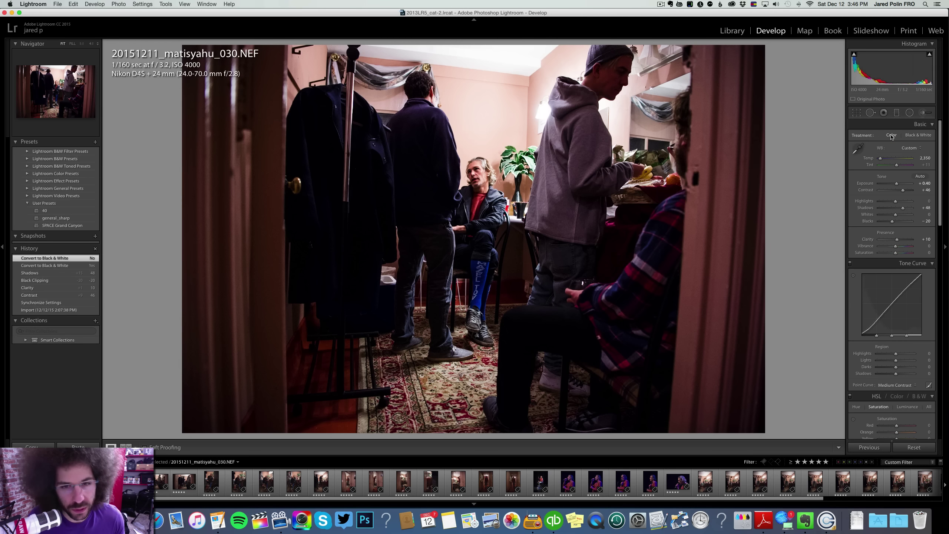
Synchronize the develop settings of 20151211_matisyahu_030.NEF to 20151211_matisyahu_037.NEF and open the synchronized photo.
key(Right)
key(Left)
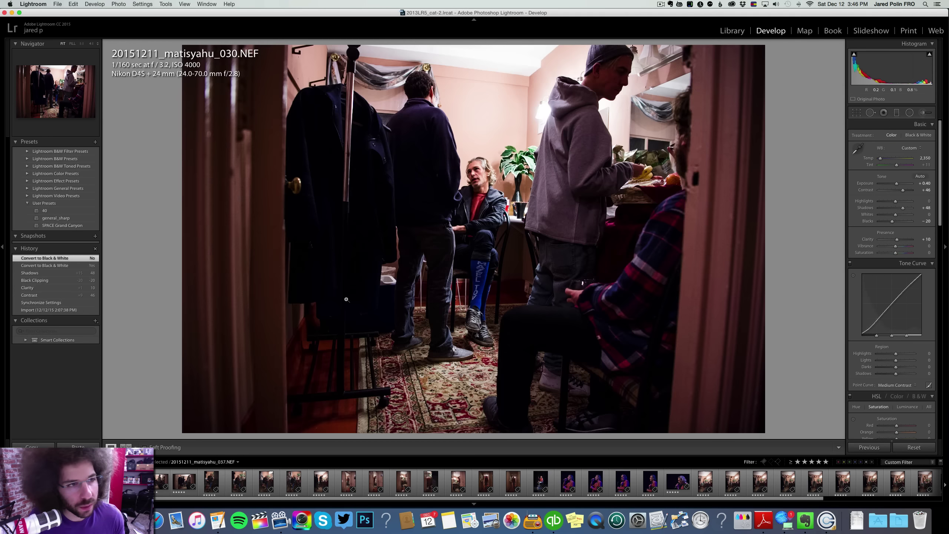
key(Right)
key(Left)
key(super+a)
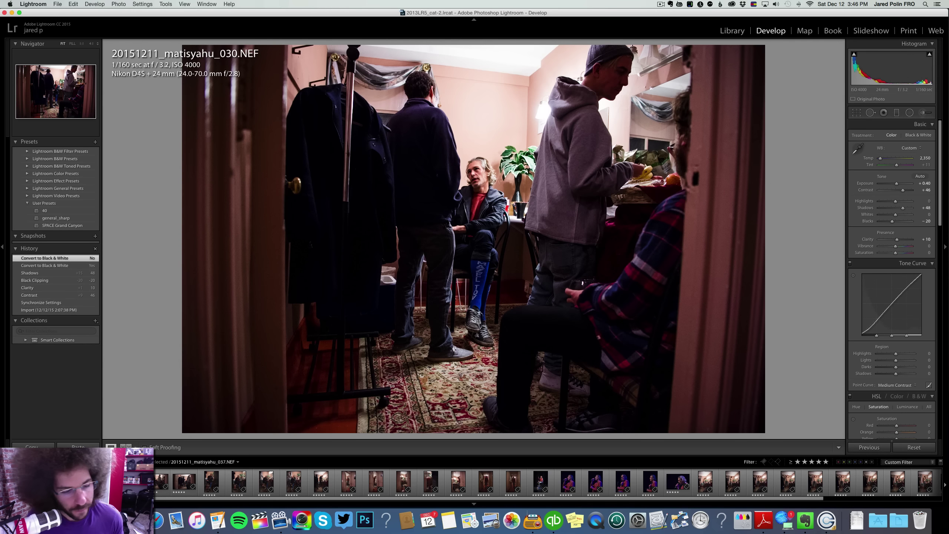
click(867, 448)
key(Return)
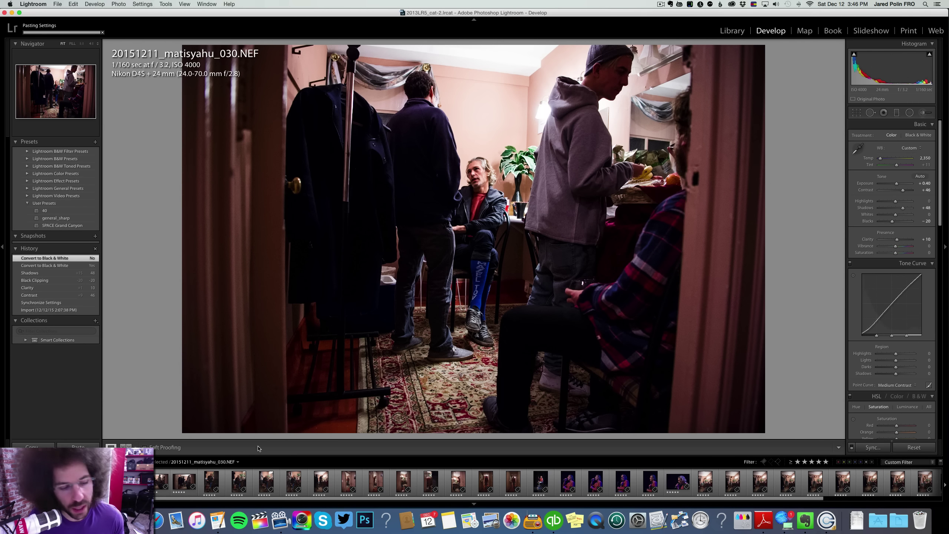
key(Right)
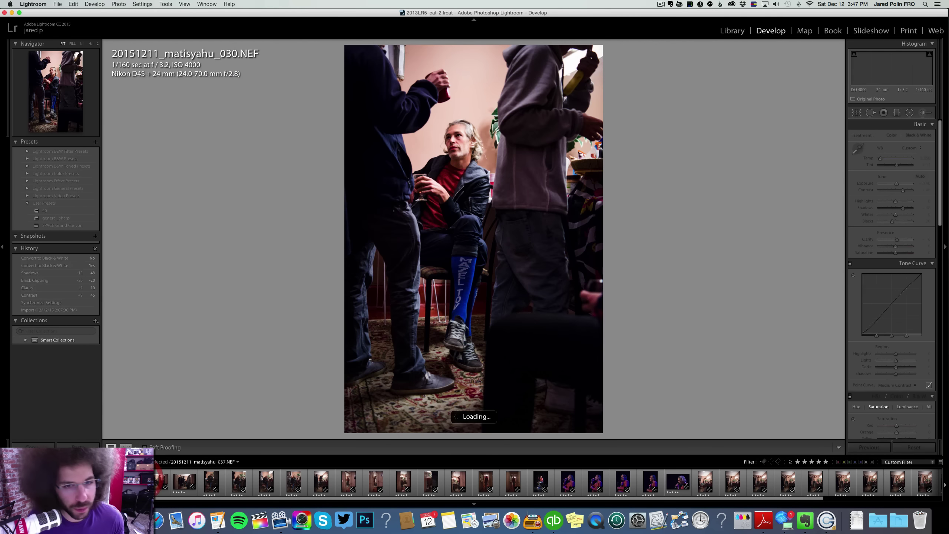
Inspect the seated man's face and his hand holding the glass up close in 20151211_matisyahu_037.NEF.
click(438, 131)
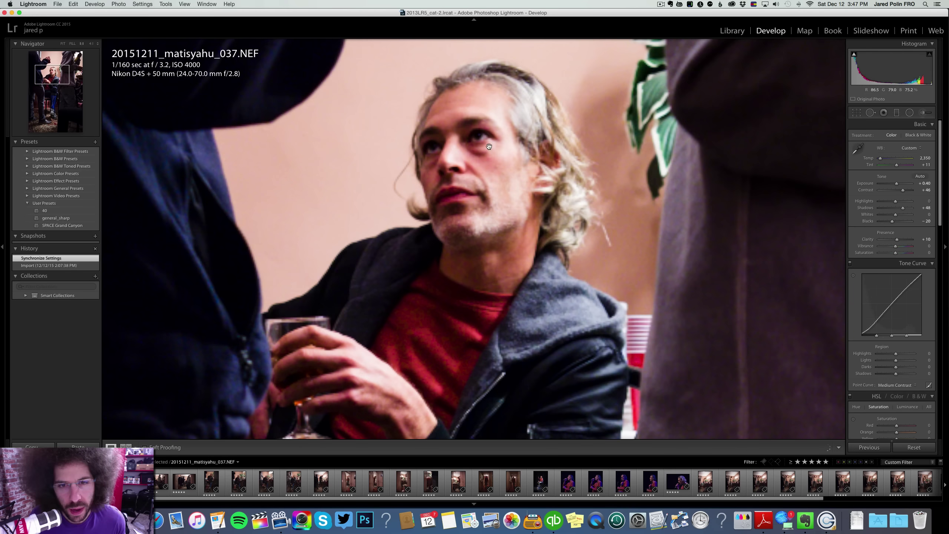
drag(501, 145, 511, 90)
drag(371, 285, 421, 176)
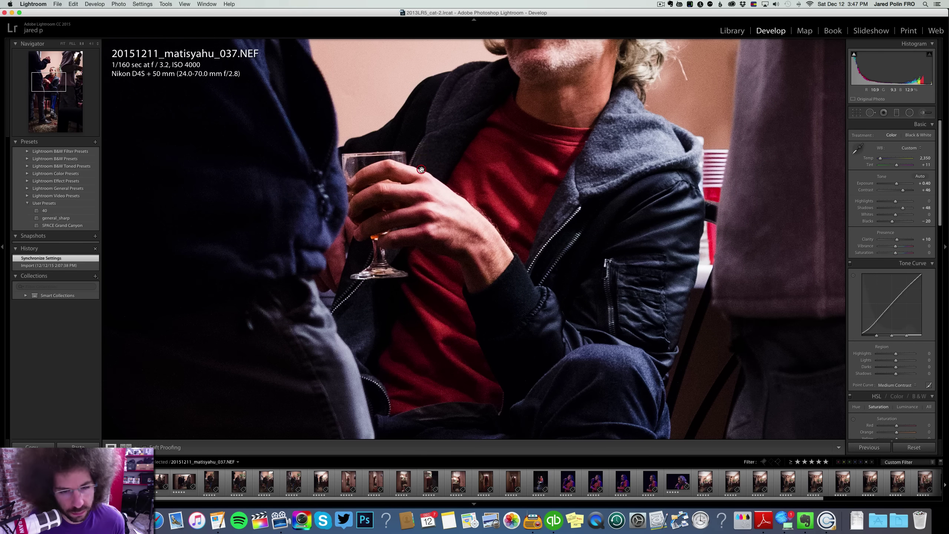
click(438, 122)
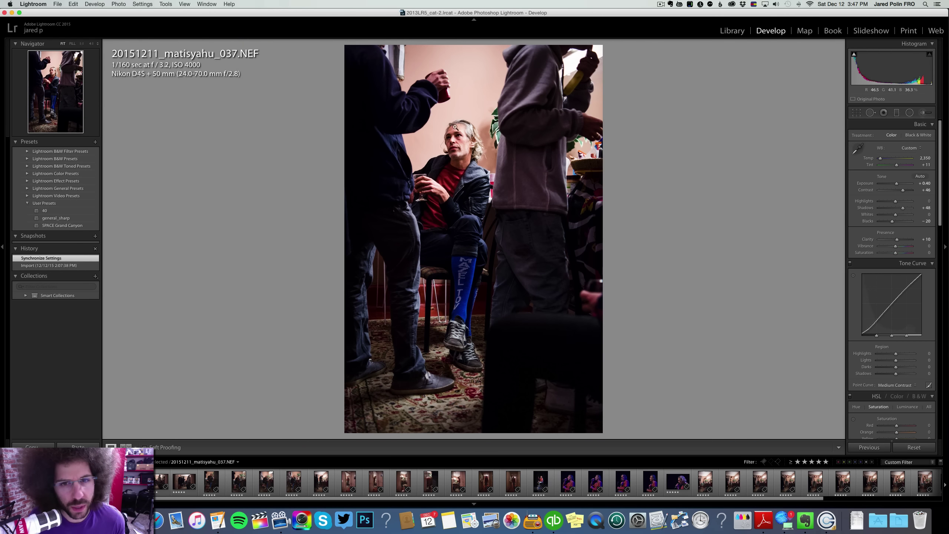
click(455, 127)
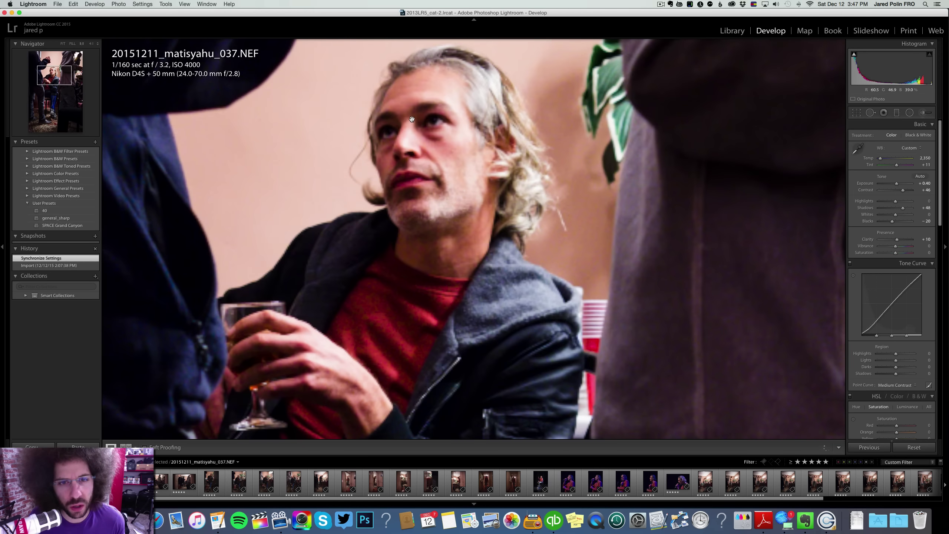
click(403, 106)
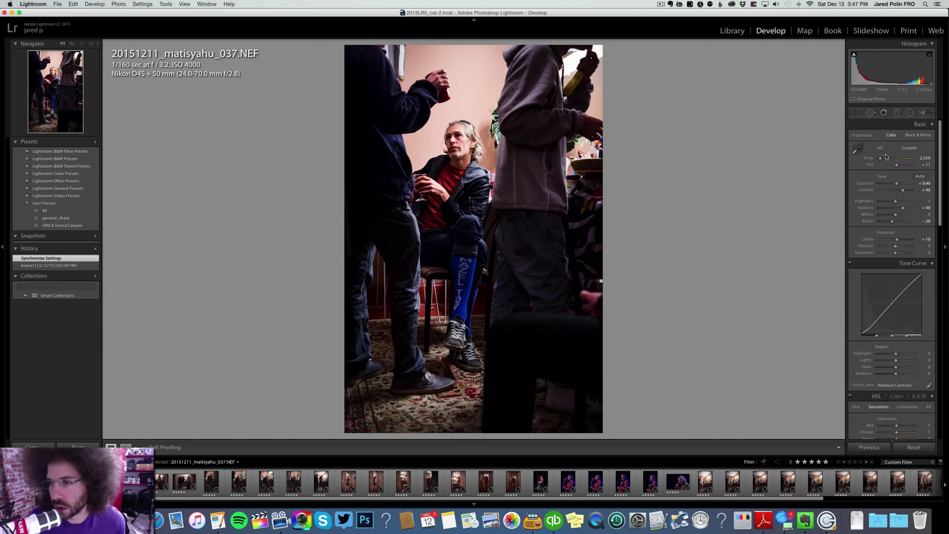
Try color temperatures of 2,200 and 2,275 on 20151211_matisyahu_037.NEF and settle on 2,300.
click(922, 158)
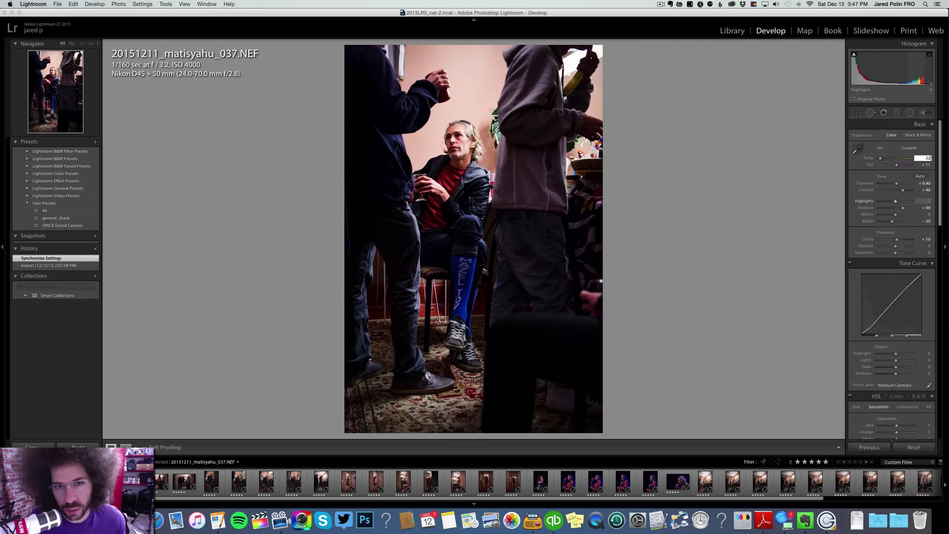
key(Return)
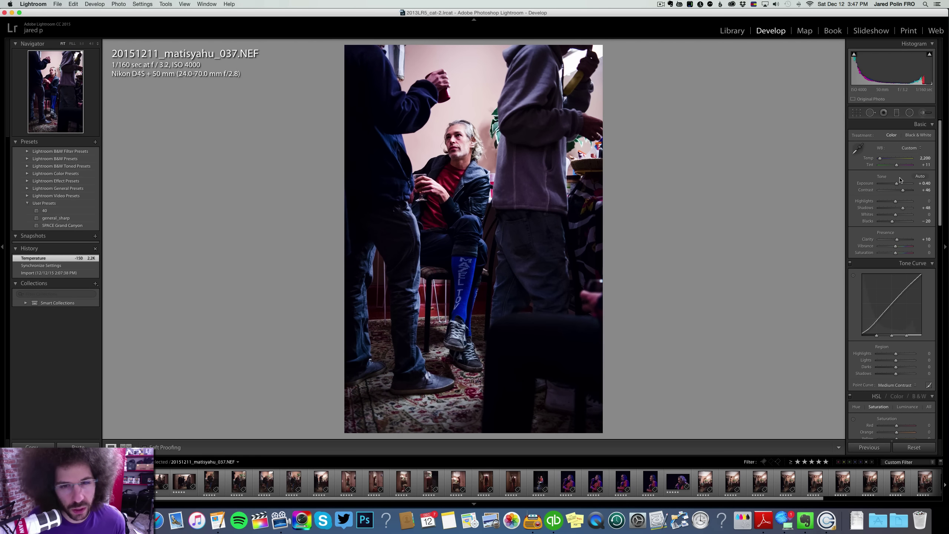
click(924, 159)
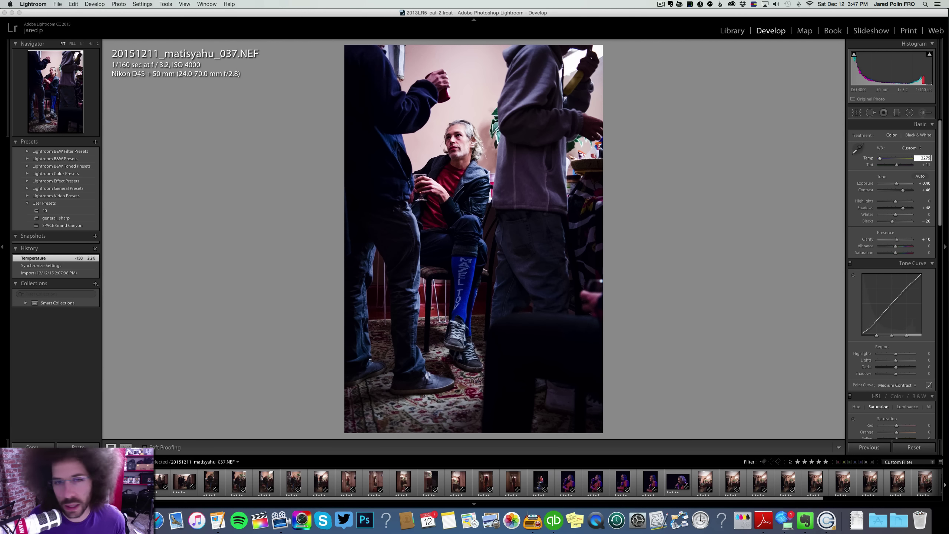
key(Return)
click(924, 159)
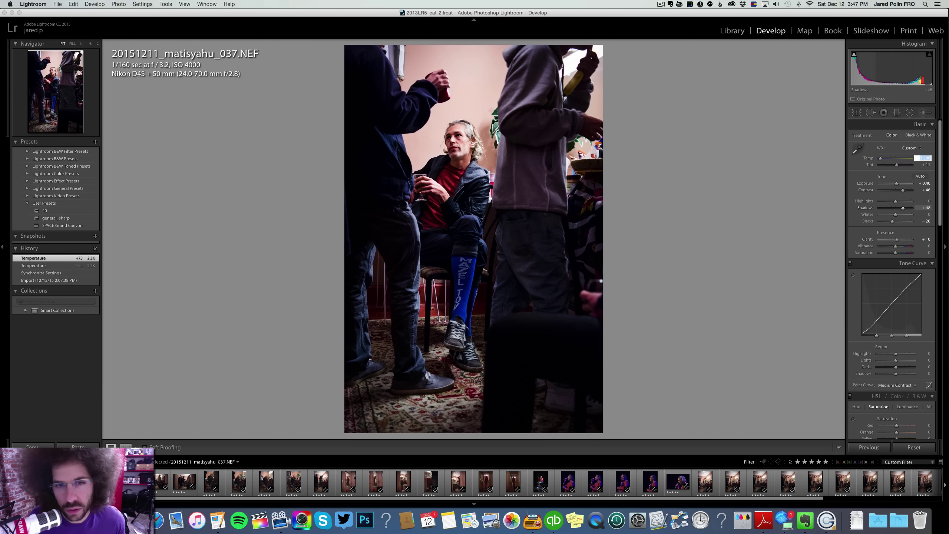
text(2300)
key(Return)
Set the color temperature of 20151211_matisyahu_030.NEF to 2,300.
key(Left)
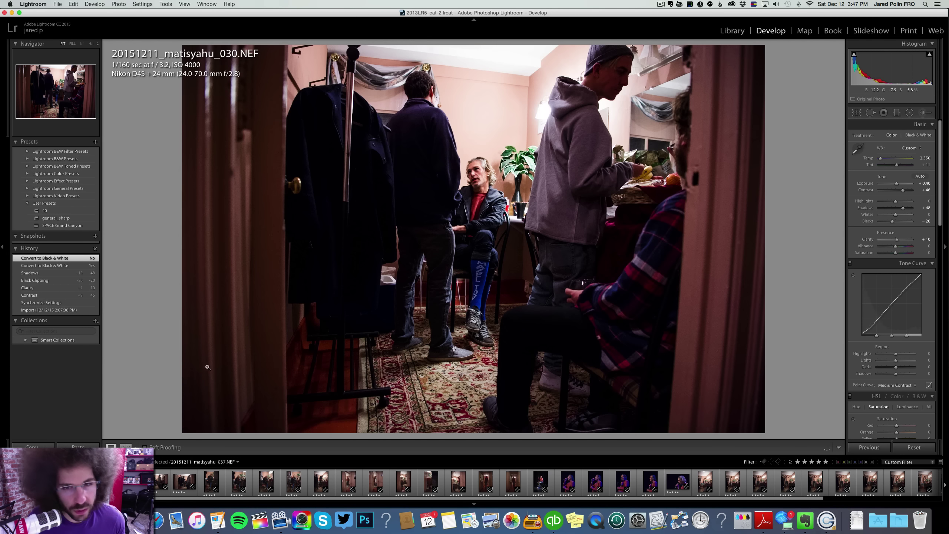
click(922, 157)
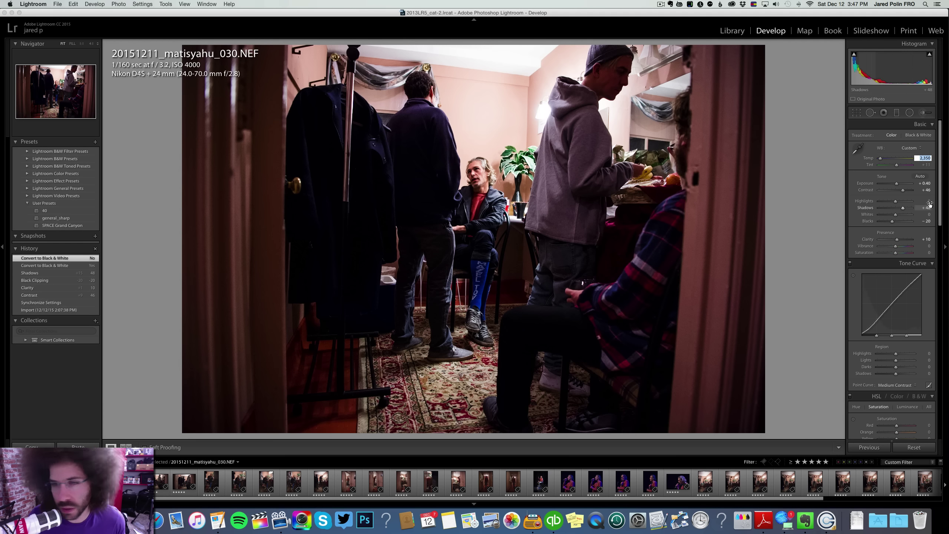
text(2,300)
key(Return)
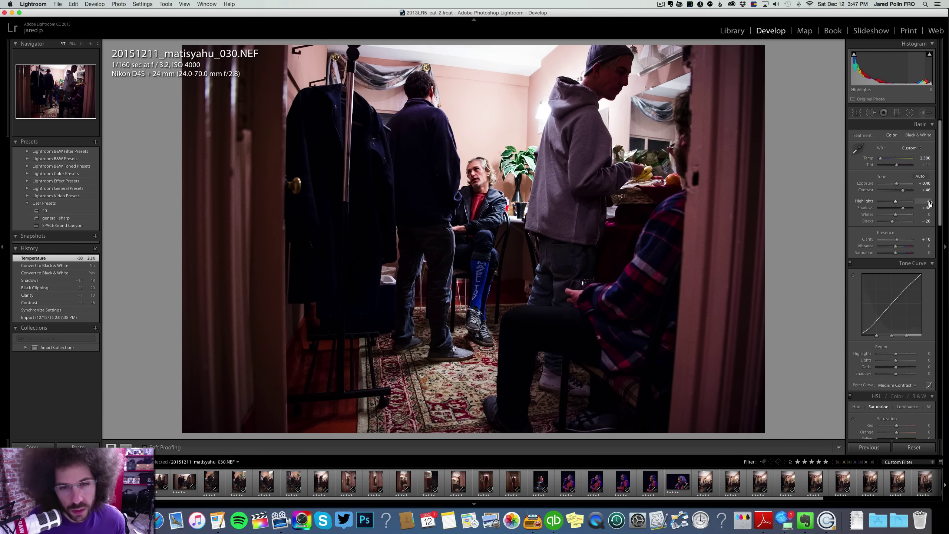
Try a color temperature of 2,300 on 20151211_matisyahu_028.NEF and undo it.
key(Left)
click(925, 158)
text(2300)
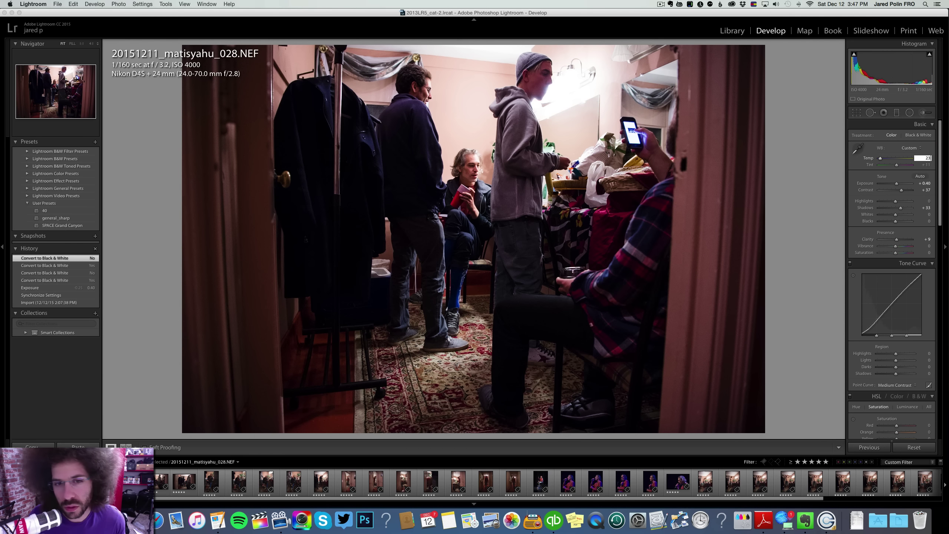
key(Return)
key(super+z)
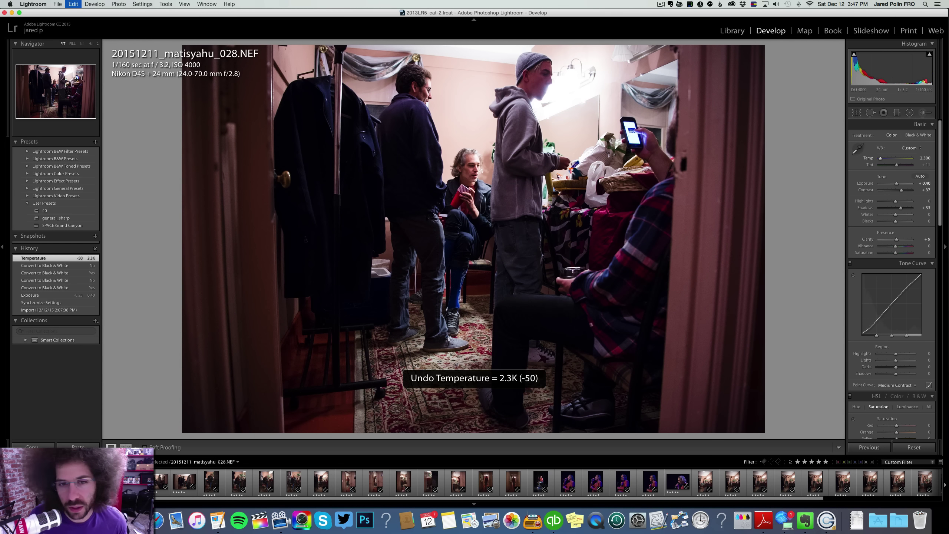
Compare 20151211_matisyahu_037.NEF with the neighboring shots and in black and white, ending with the color treatment.
key(Right)
key(Right)
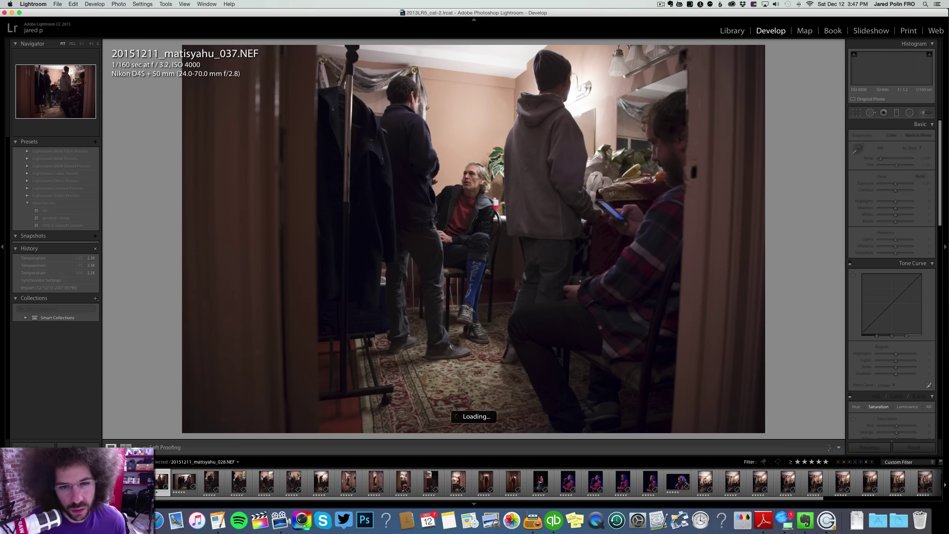
key(Left)
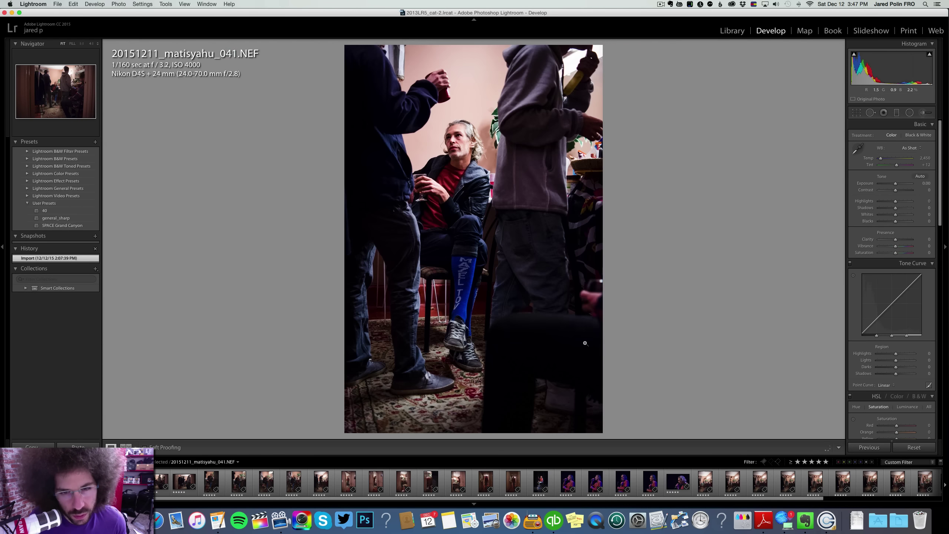
key(Left)
key(Right)
key(Right)
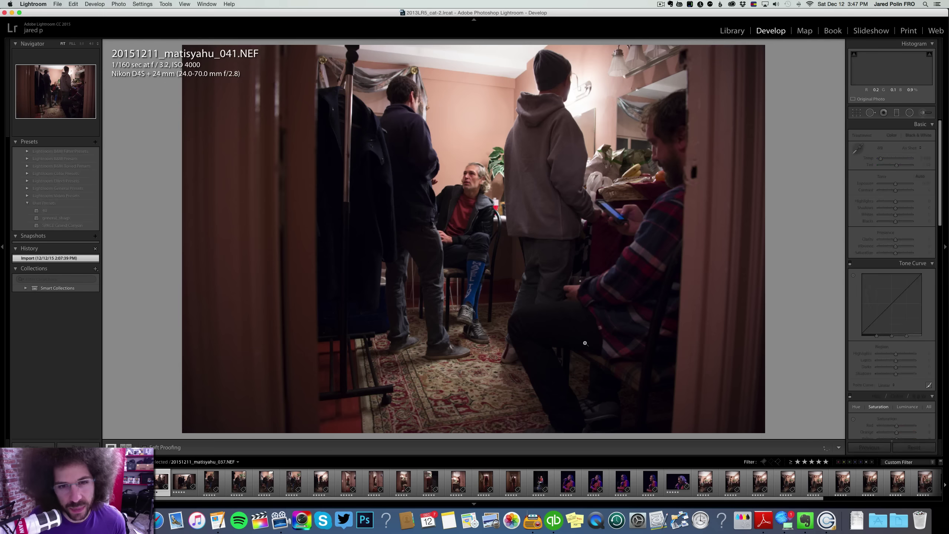
key(Left)
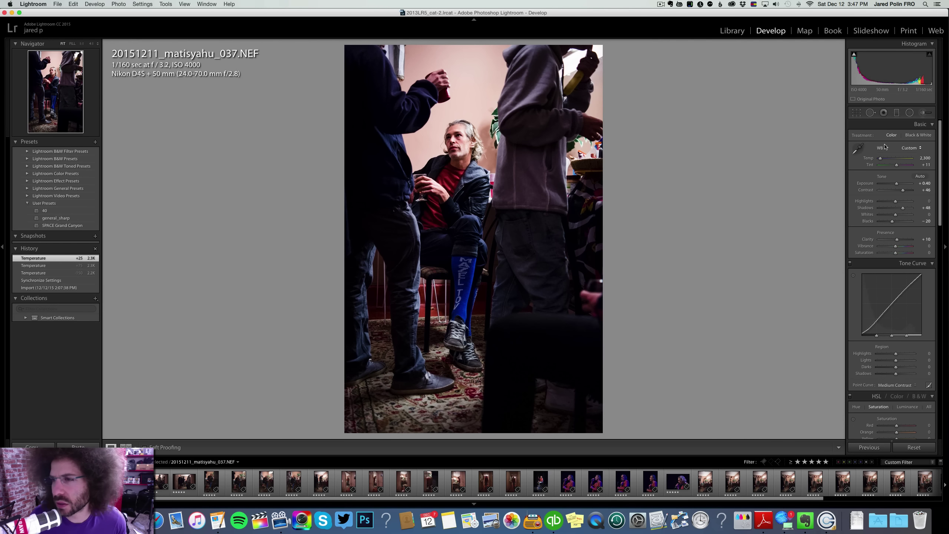
click(912, 135)
click(891, 135)
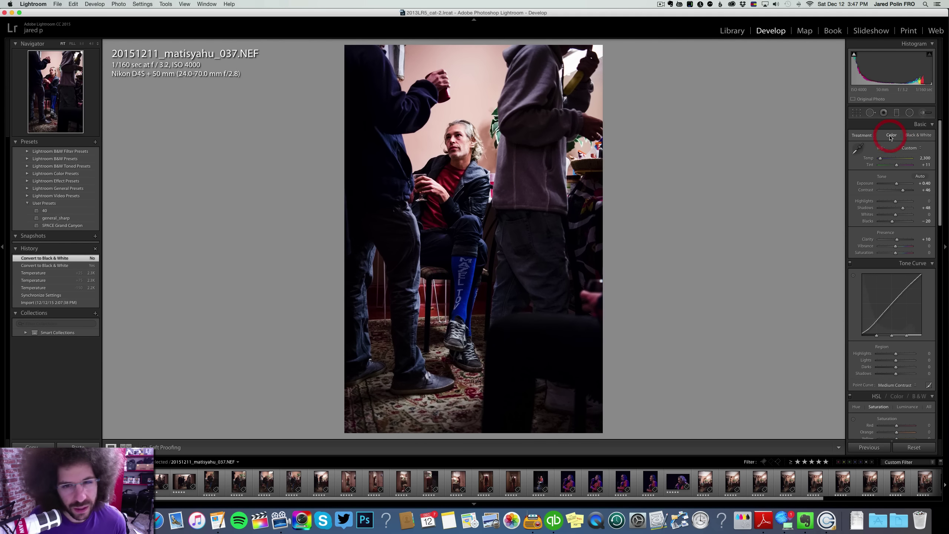
Rate 20151211_matisyahu_041.NEF four stars and check the seated man's face up close in 20151211_matisyahu_045.NEF.
key(Right)
key(4)
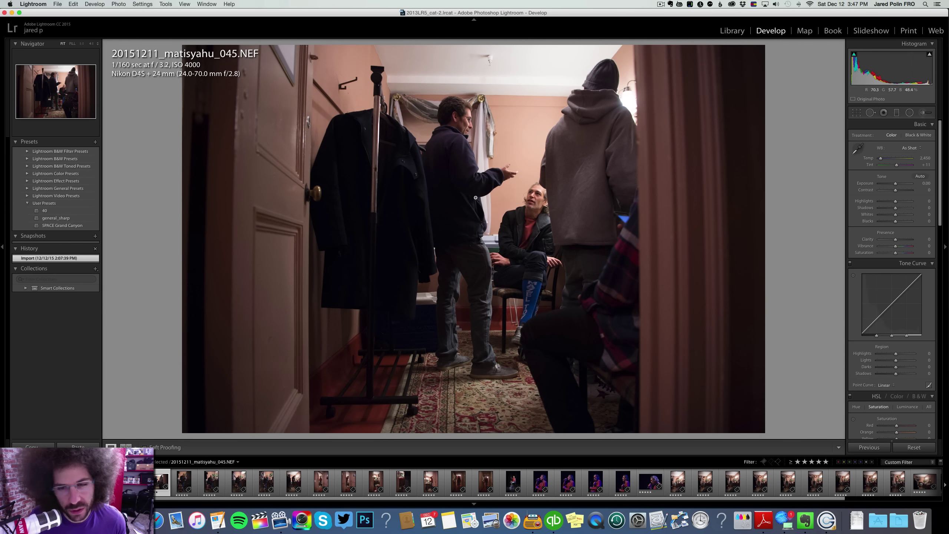
click(527, 196)
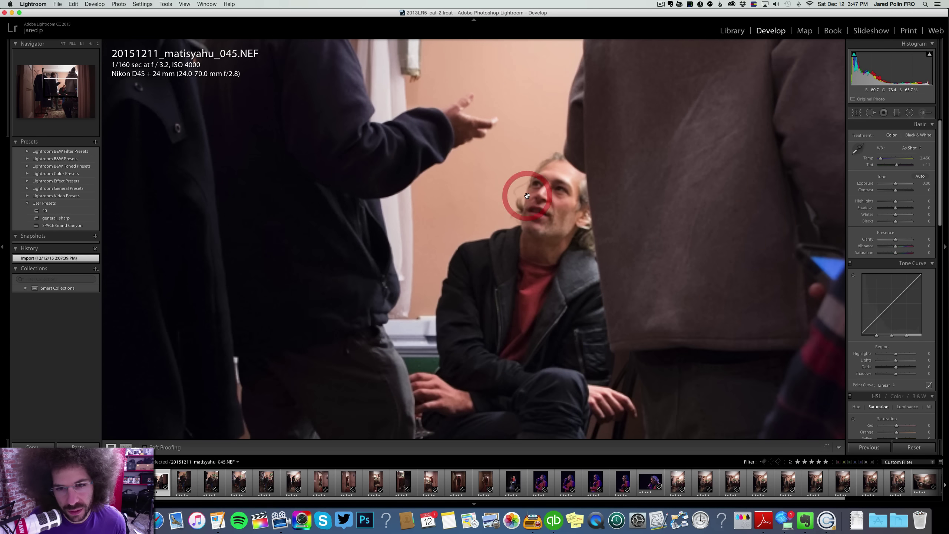
click(558, 188)
Compare 20151211_matisyahu_045.NEF with the edited dressing-room shots before it and open 20151211_matisyahu_030.NEF.
key(Left)
key(Left)
key(Left)
key(Left)
key(Left)
key(Left)
key(Left)
key(Left)
key(Left)
key(Left)
key(Left)
key(Left)
key(Left)
key(Left)
key(Left)
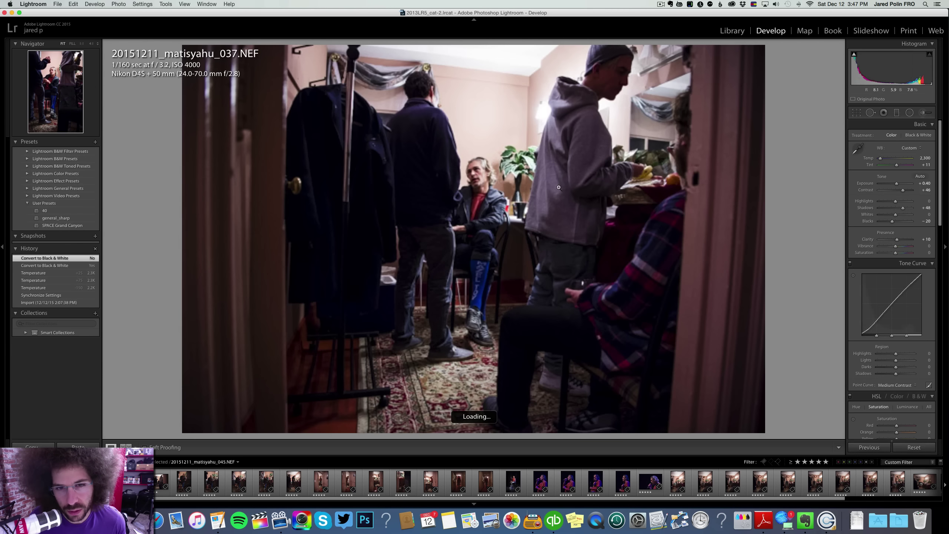
key(Left)
key(Left)
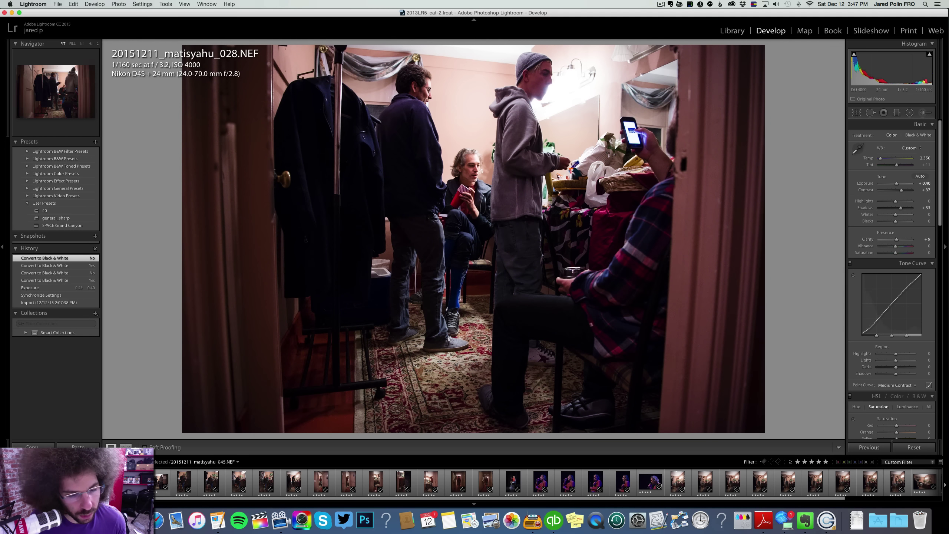
click(156, 482)
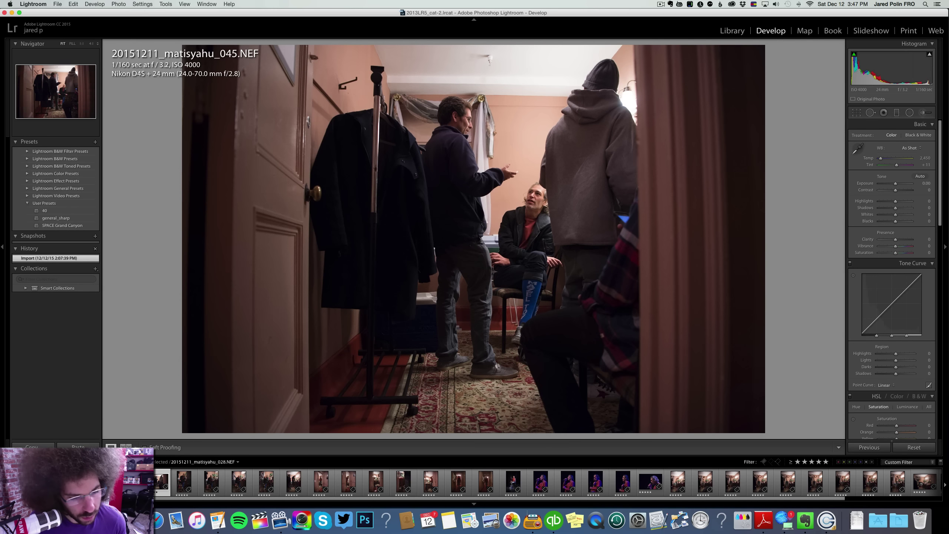
click(129, 482)
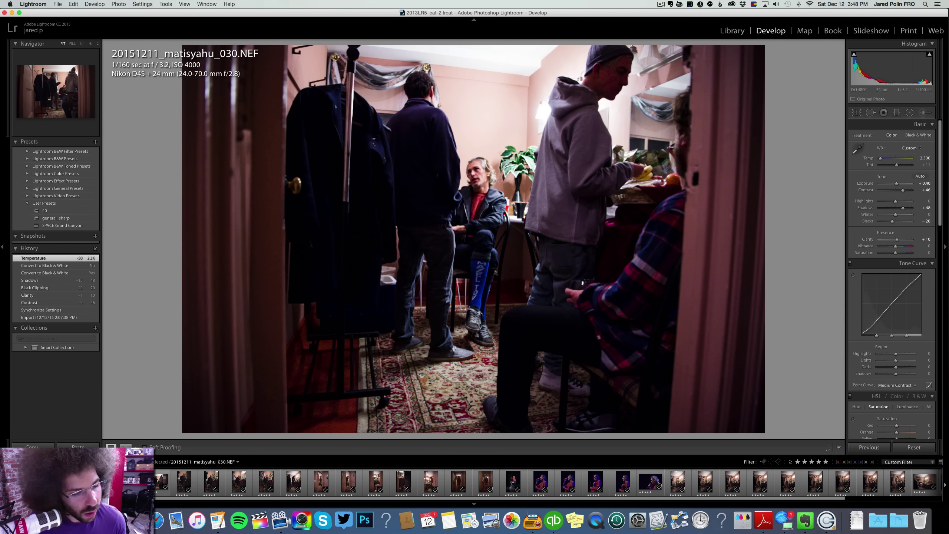
Synchronize the develop settings of 20151211_matisyahu_030.NEF to 20151211_matisyahu_045.NEF and lower the highlights of 045 to about -44.
shift+click(157, 482)
click(872, 448)
key(Return)
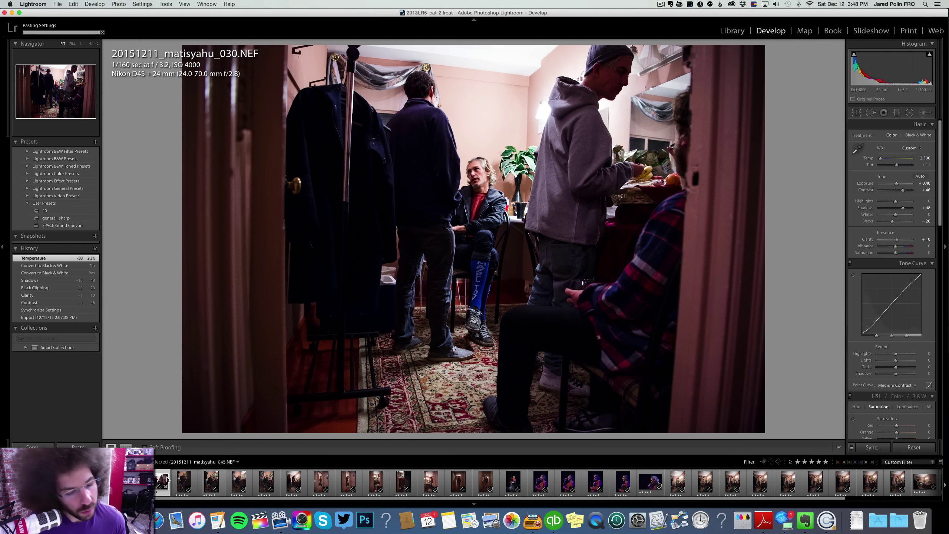
click(157, 472)
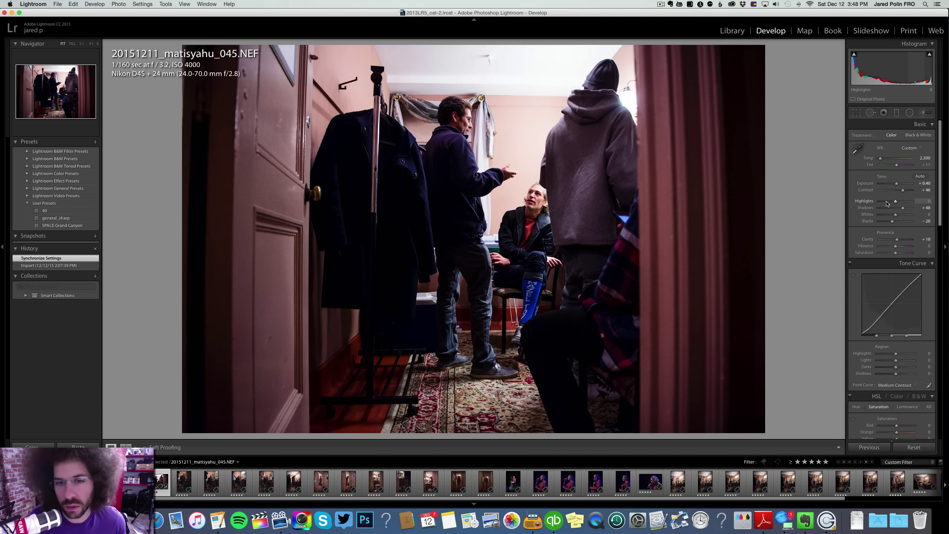
click(887, 202)
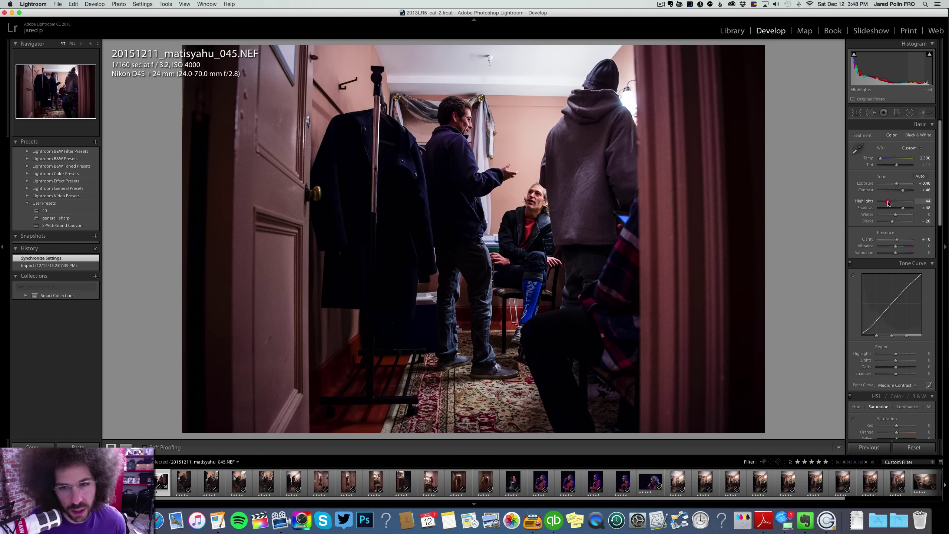
Try lowering the highlights of 20151211_matisyahu_037.NEF and undo the change.
key(Right)
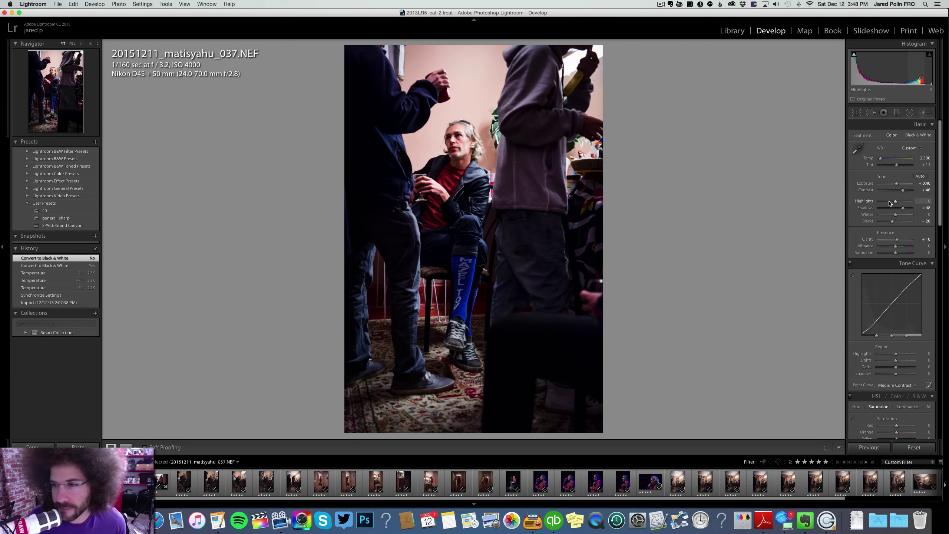
drag(890, 202, 815, 202)
key(super+z)
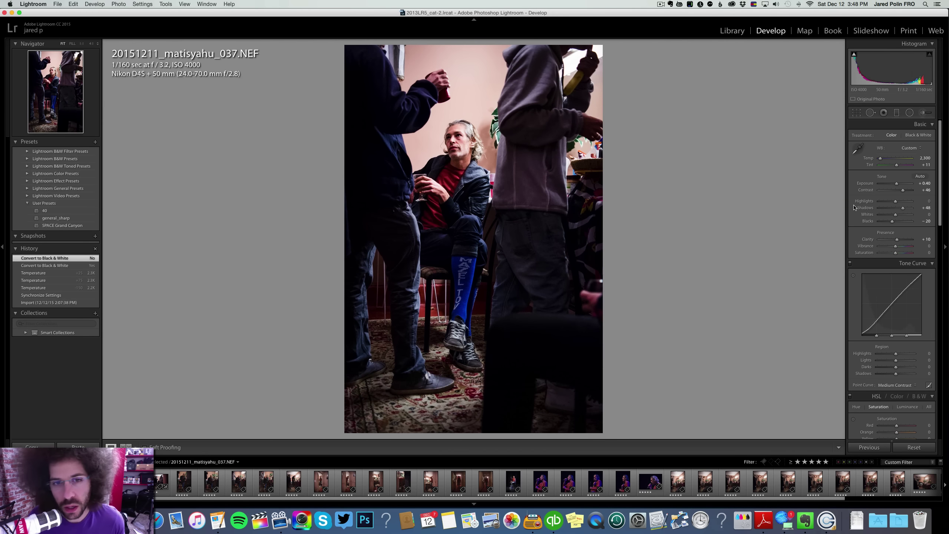
Compare 20151211_matisyahu_047.NEF with 20151211_matisyahu_037.NEF and set the rating of 047 to 0.
key(Right)
key(Right)
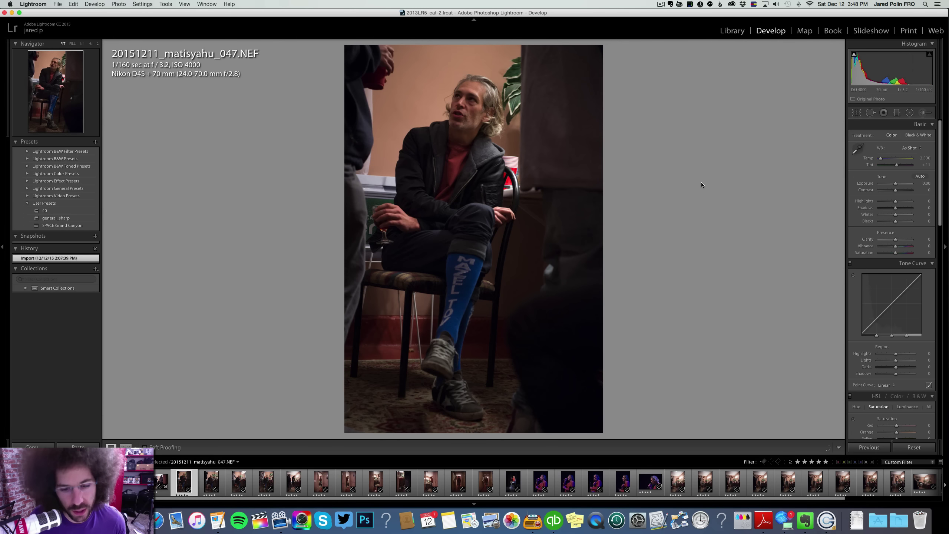
key(Left)
key(Left)
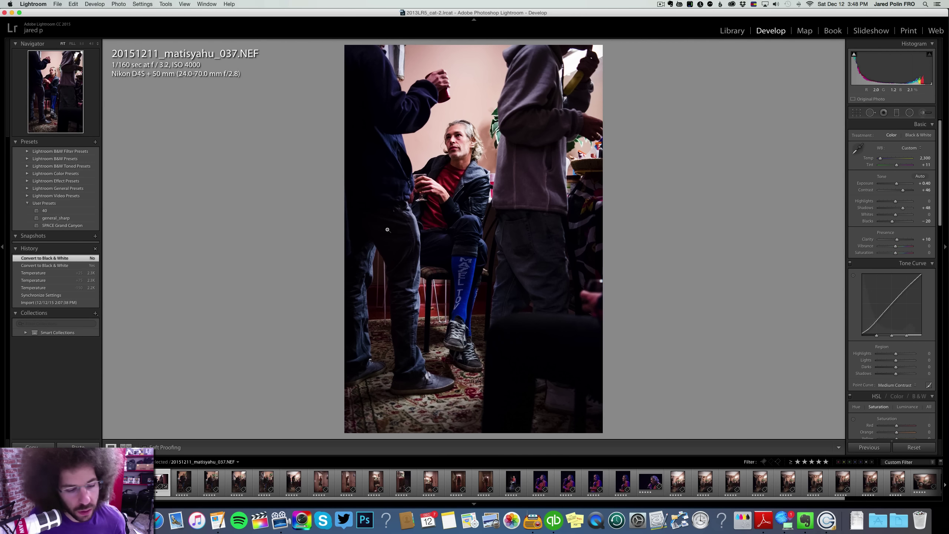
key(Right)
key(Right)
key(0)
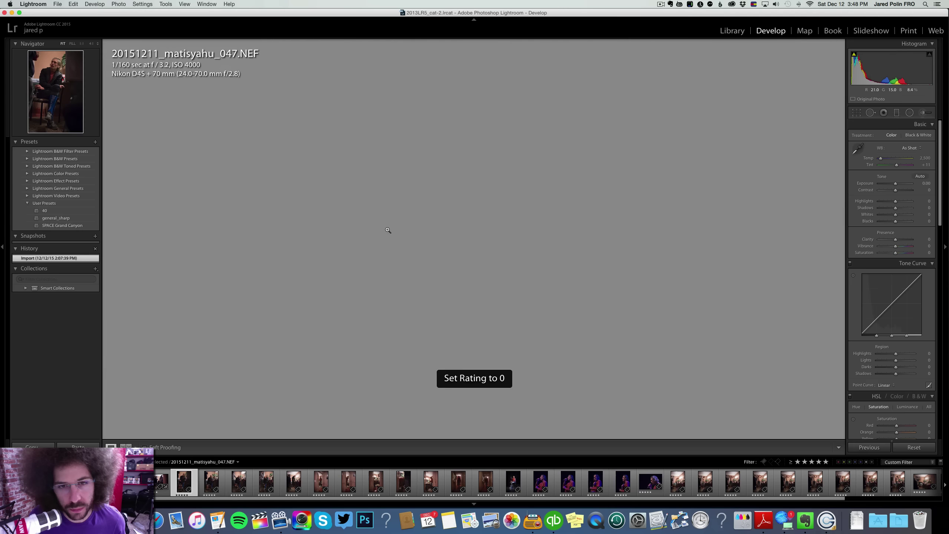
Set the rating of 20151211_matisyahu_054.NEF to 0 and check the seated man's face up close in 20151211_matisyahu_056.NEF.
key(Right)
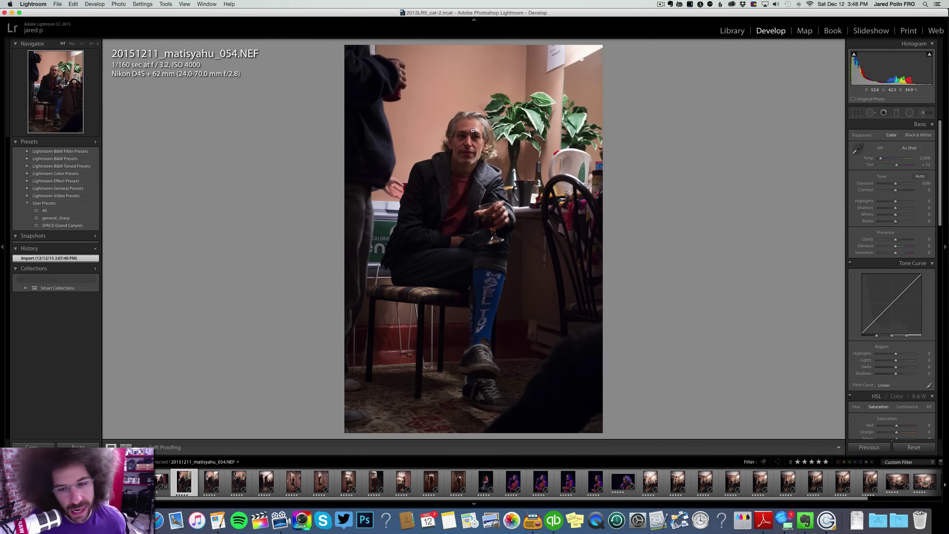
key(0)
key(Right)
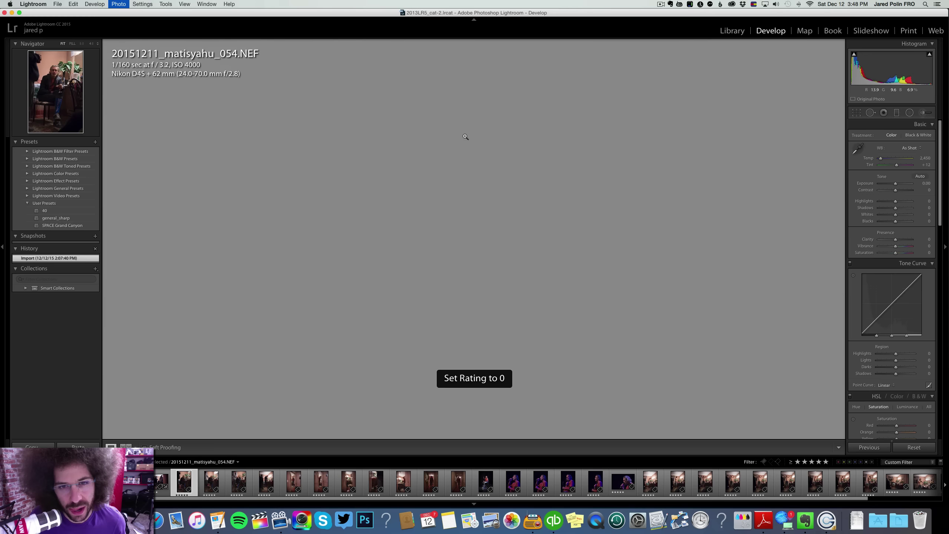
key(Right)
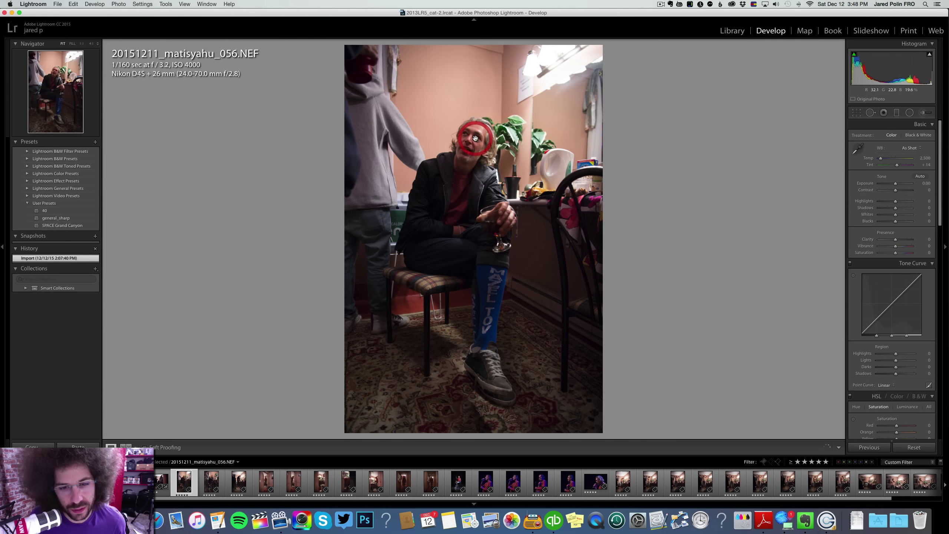
click(477, 139)
click(495, 146)
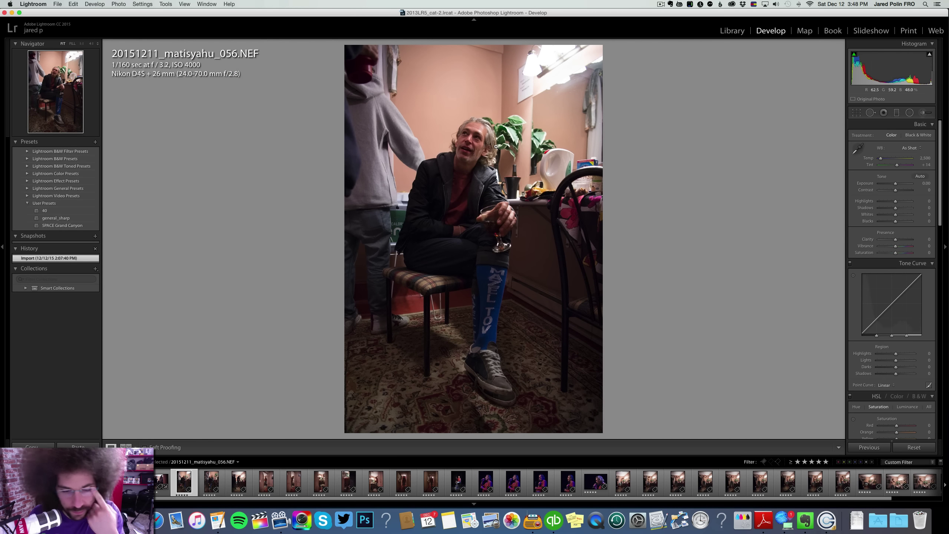
Set the rating of 20151211_matisyahu_059.NEF to 0 and return to 20151211_matisyahu_056.NEF.
key(Right)
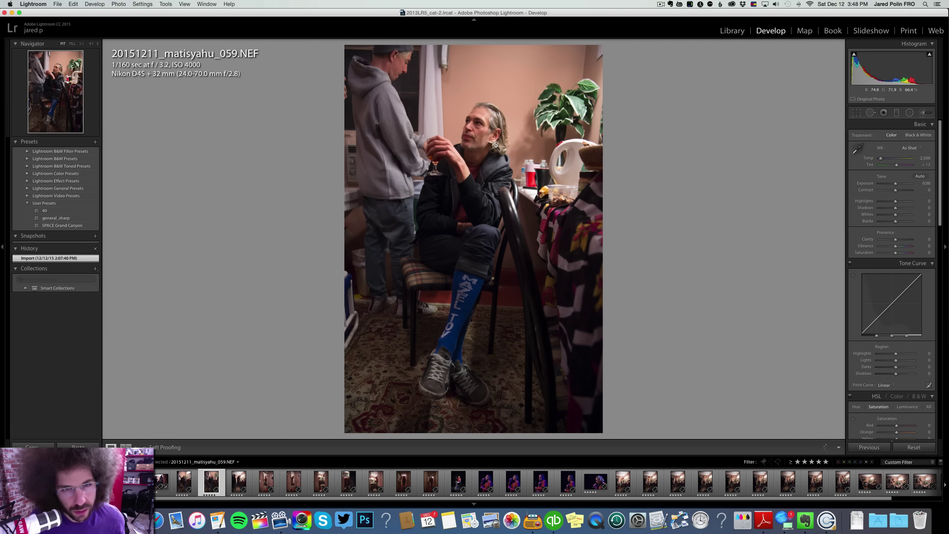
key(0)
key(Right)
key(Left)
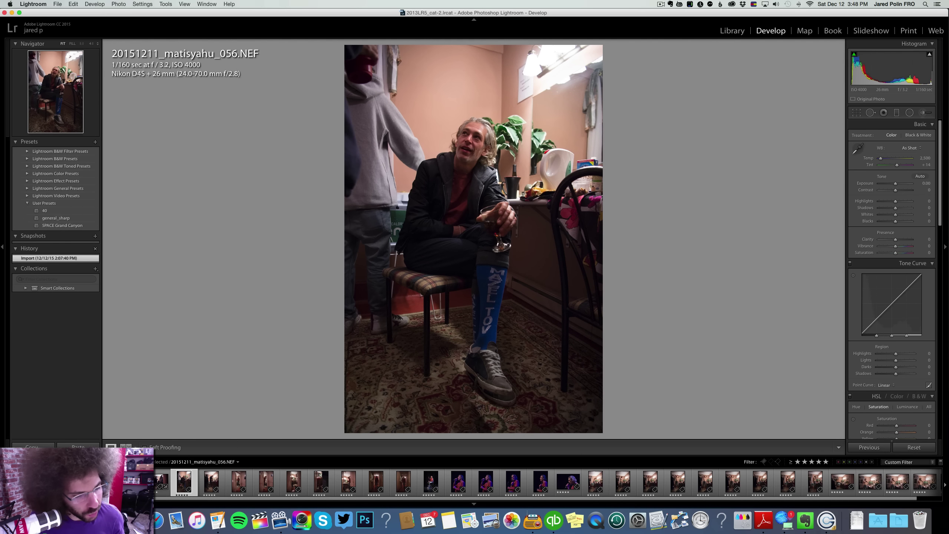
Try synchronizing the settings of 20151211_matisyahu_037.NEF to 20151211_matisyahu_056.NEF and reset 056.
key(Left)
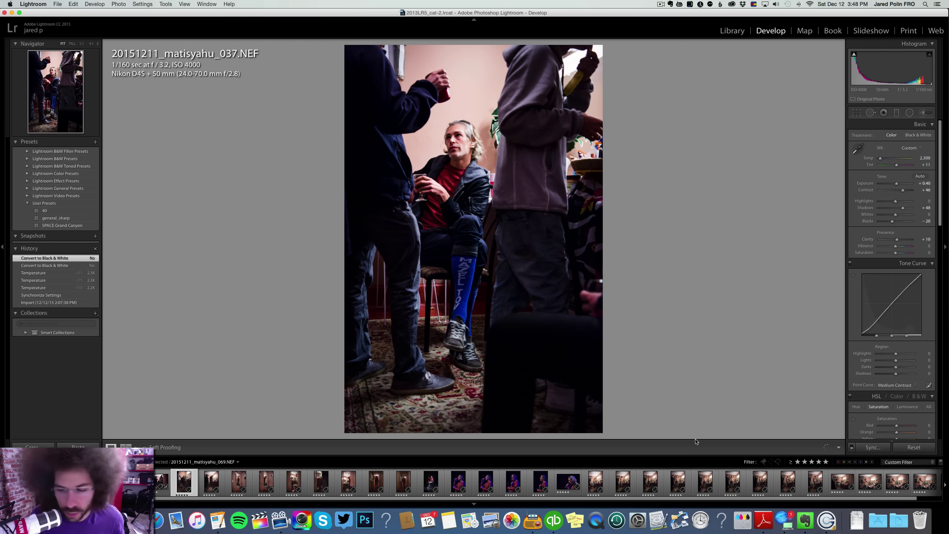
click(859, 444)
key(Return)
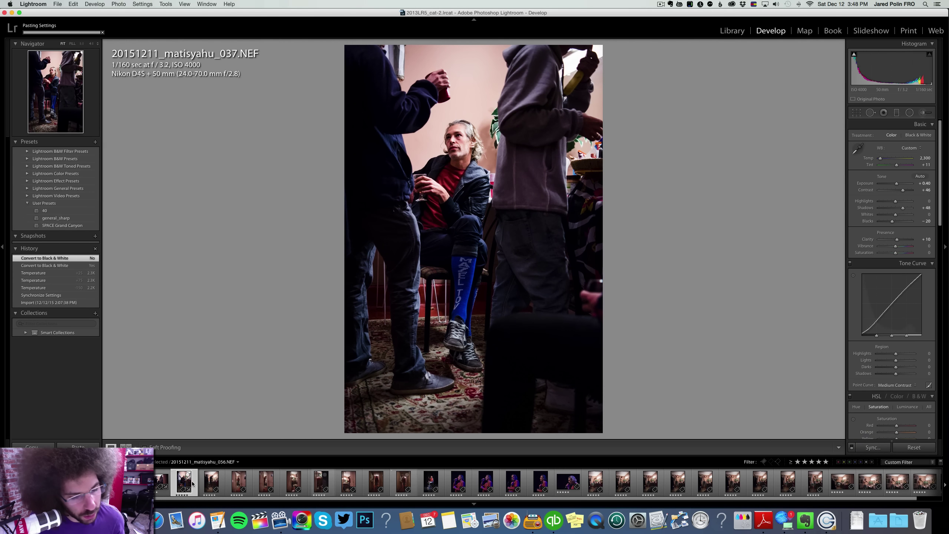
click(193, 484)
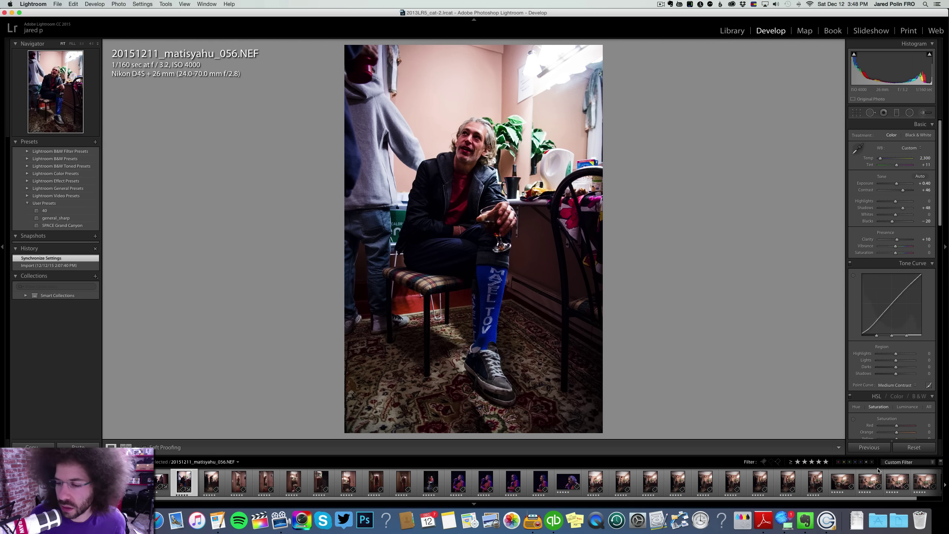
click(914, 447)
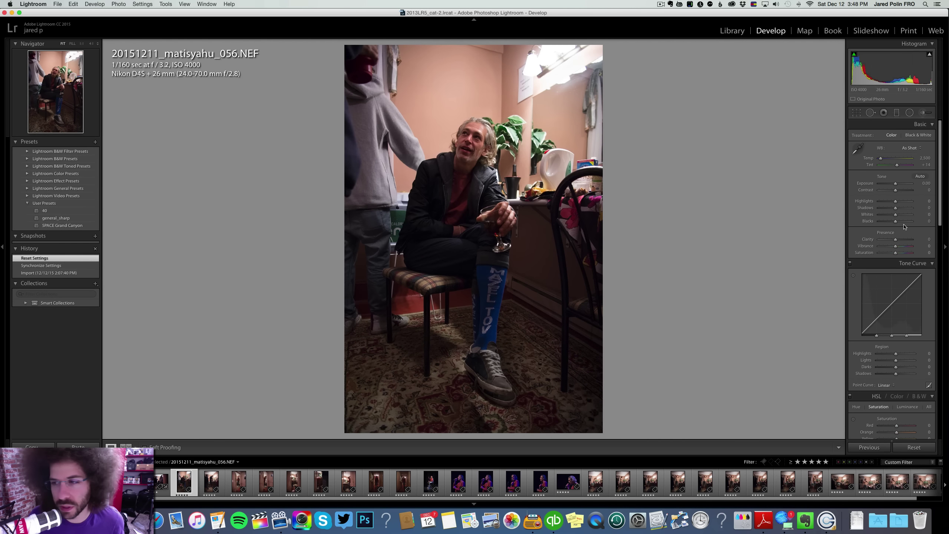
Set exposure to +0.95 and highlights to -40 on 20151211_matisyahu_056.NEF, and try it in black and white with contrast +46.
drag(895, 183, 888, 202)
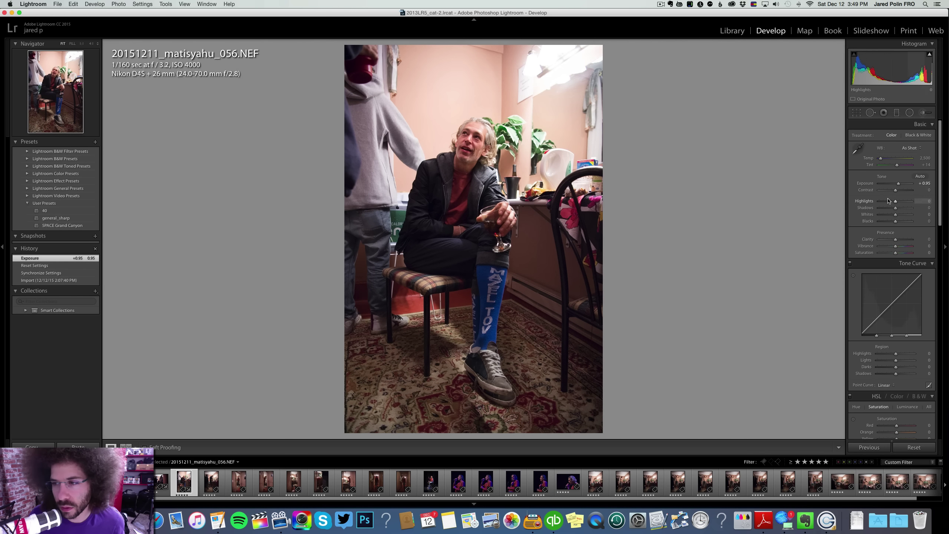
click(916, 136)
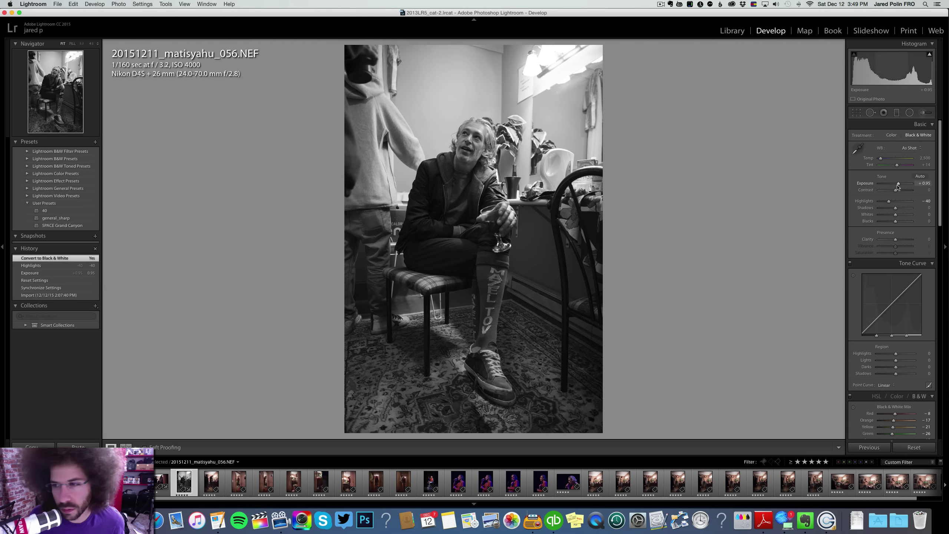
drag(895, 190, 902, 190)
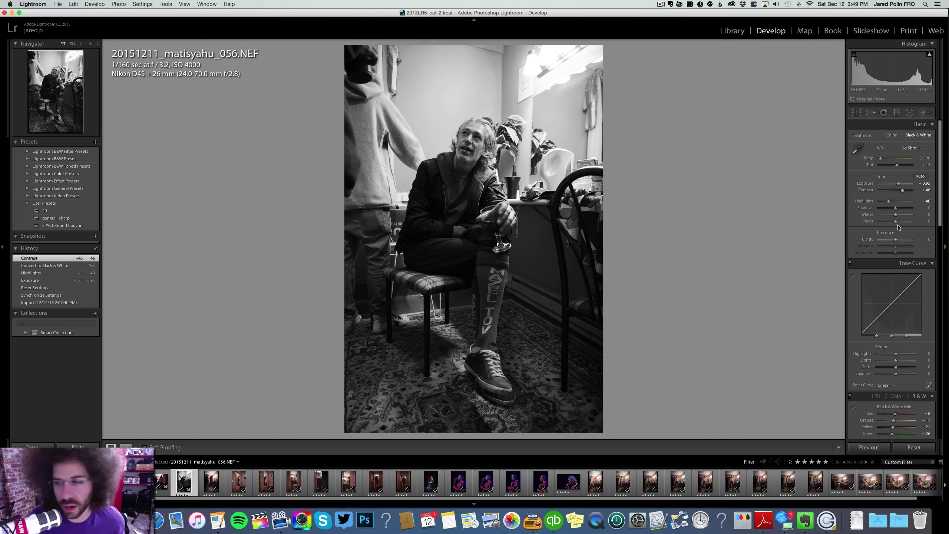
Return 20151211_matisyahu_056.NEF to color and set its temperature to 2,300 and tint to +9.
click(891, 135)
click(923, 158)
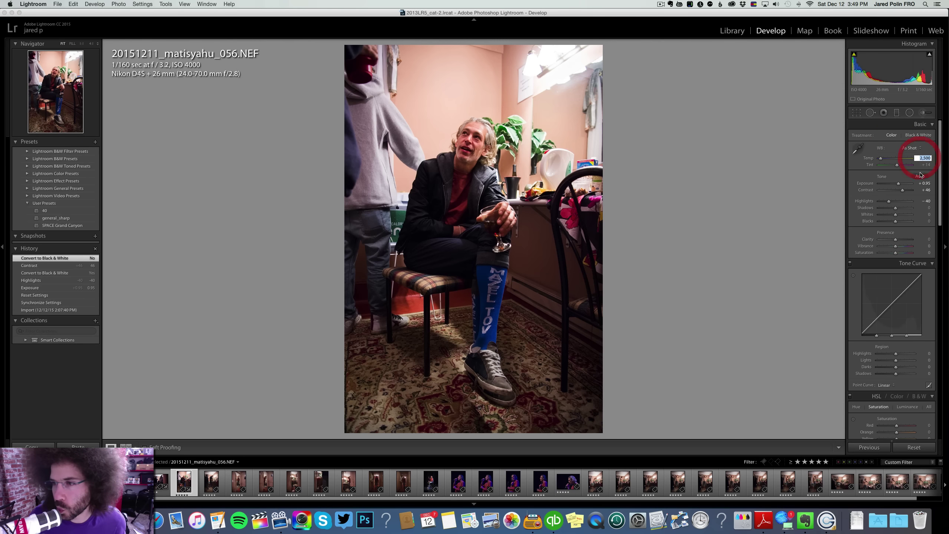
text(2,300)
key(Return)
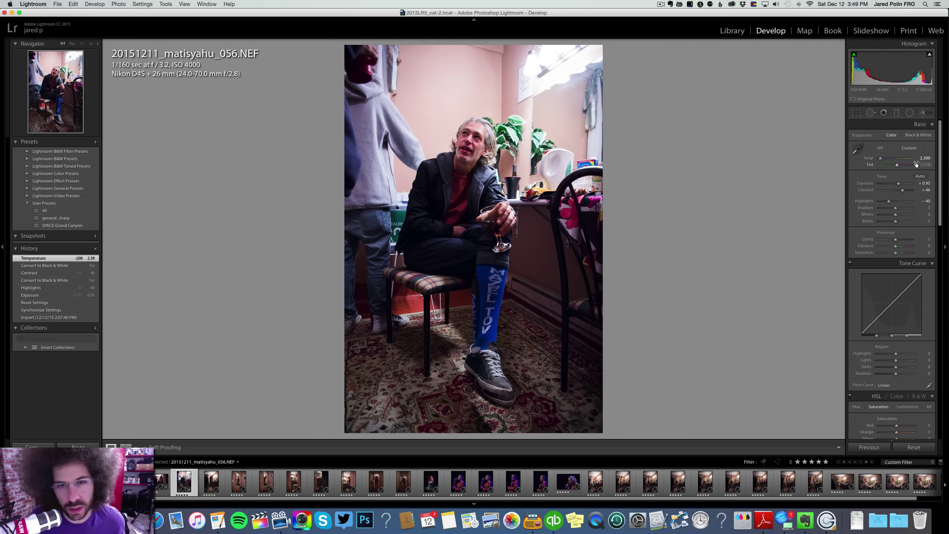
drag(897, 169, 897, 168)
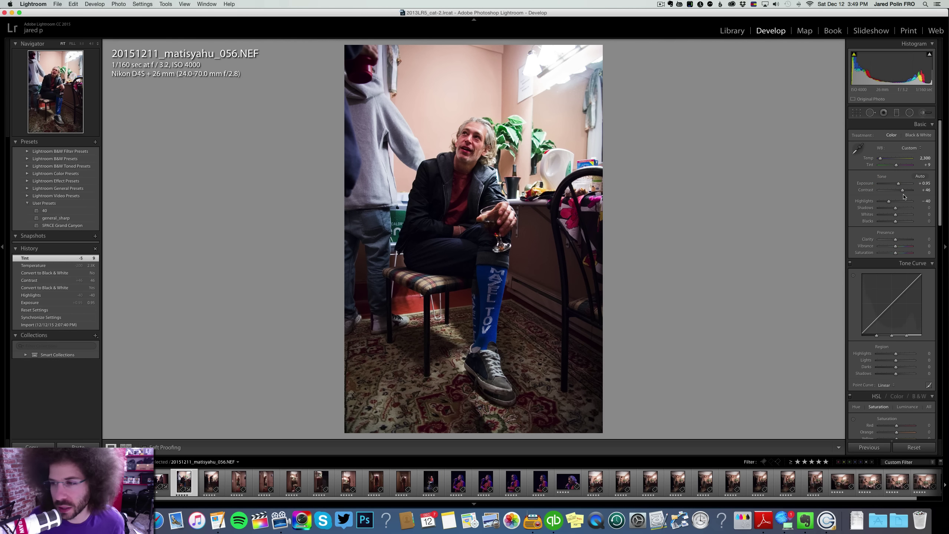
Give 20151211_matisyahu_056.NEF contrast +55, clarity +14, the Medium Contrast point curve, blacks -23 and shadows about +29, and set its rating to 0.
drag(903, 190, 903, 191)
drag(895, 239, 901, 212)
click(885, 385)
click(899, 389)
click(904, 208)
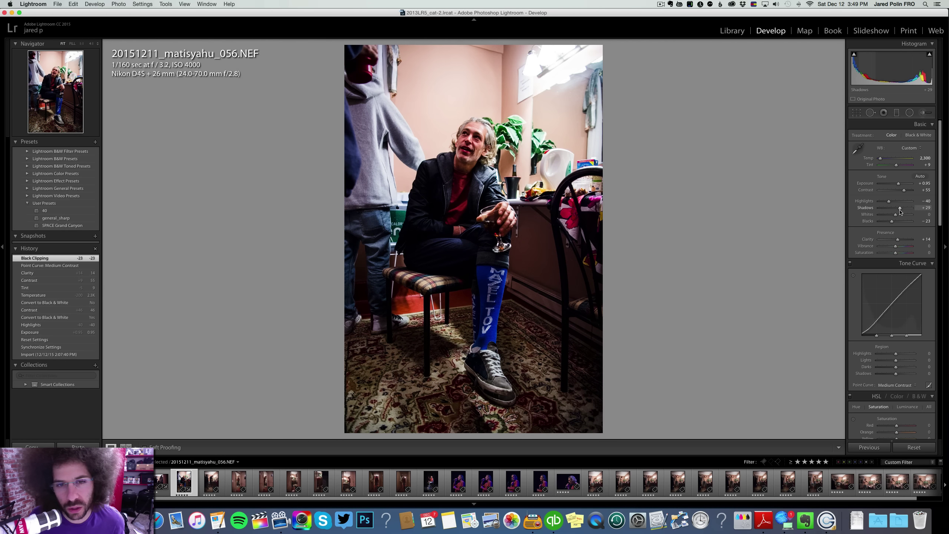
key(0)
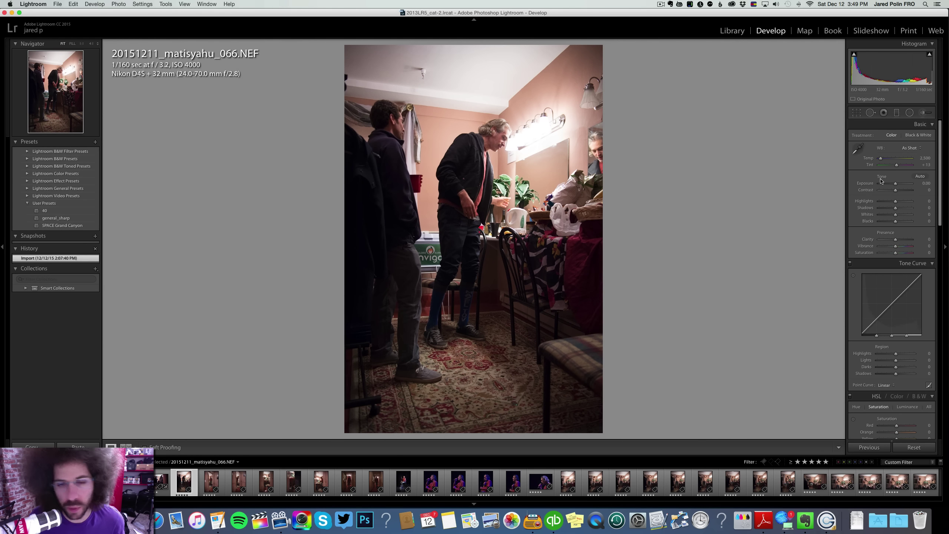
Try contrast +48, exposure -0.22 and the Strong Contrast point curve on 20151211_matisyahu_066.NEF.
click(903, 189)
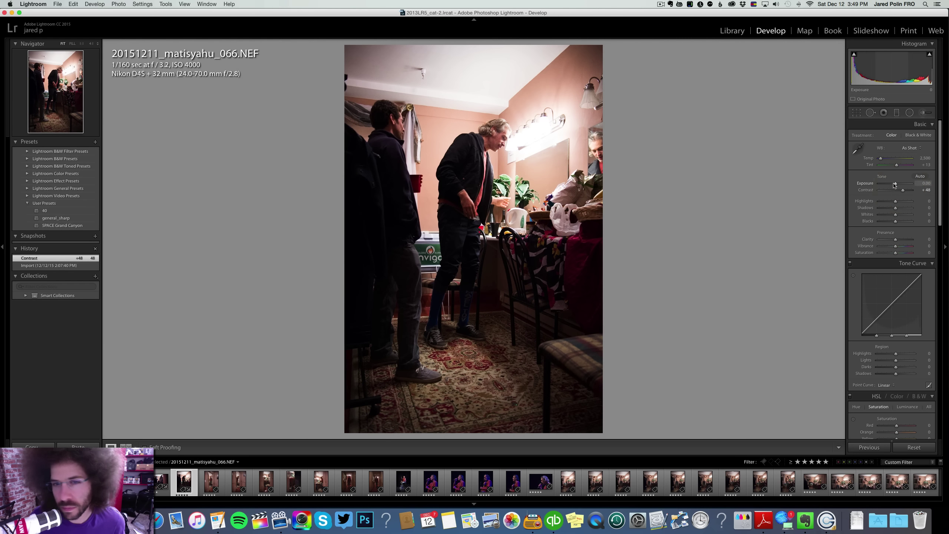
click(894, 184)
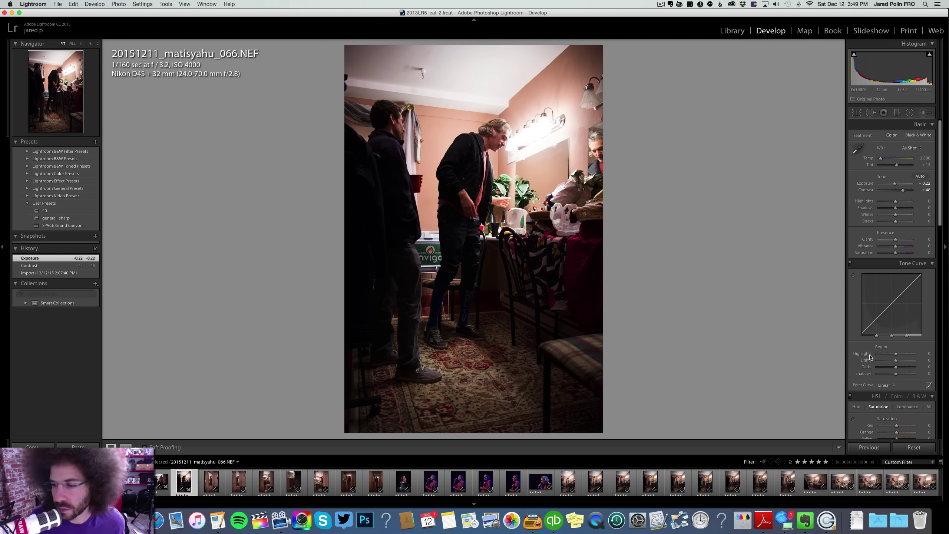
click(876, 386)
click(896, 395)
Apply the Medium Contrast point curve to 20151211_matisyahu_066.NEF with exposure +0.30, contrast +13, highlights -36, shadows +37, blacks -1 and clarity +15.
click(885, 386)
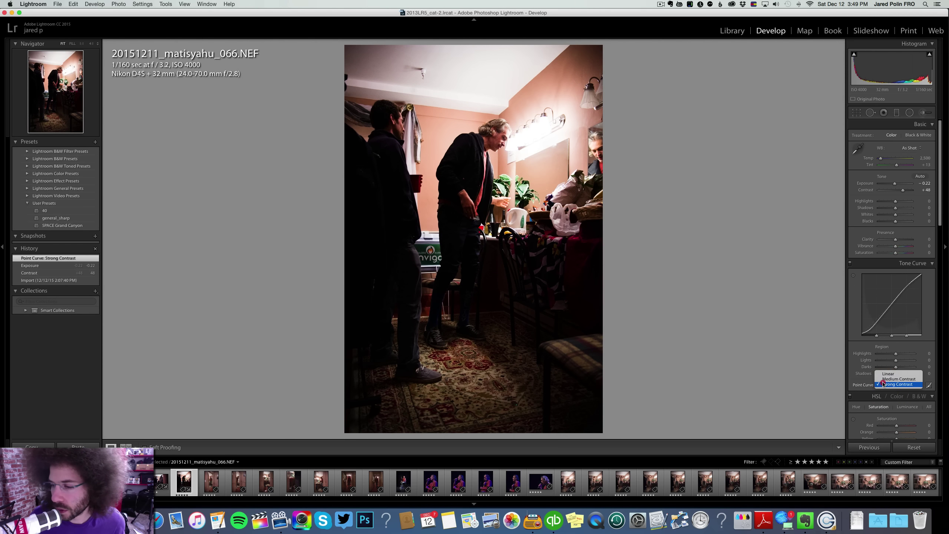
click(884, 379)
drag(895, 184, 901, 210)
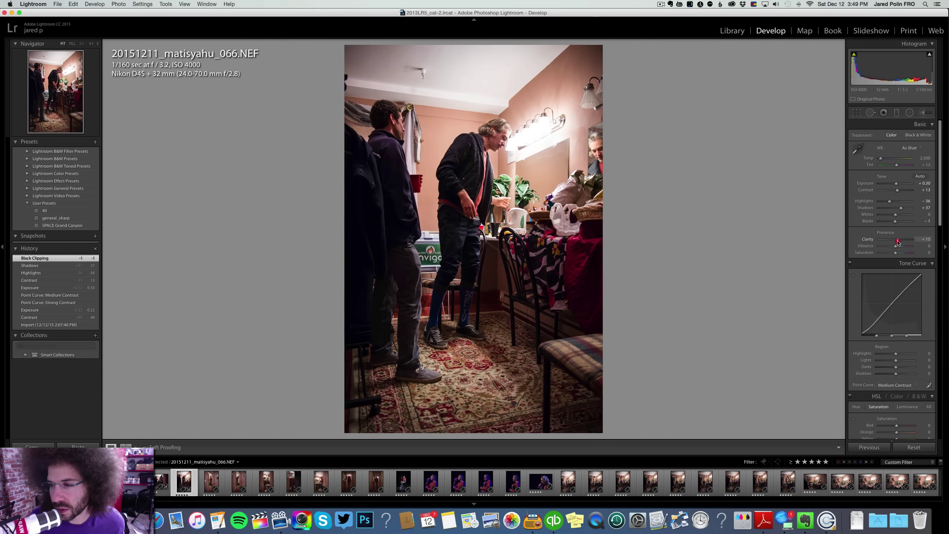
drag(900, 242, 903, 241)
Convert 20151211_matisyahu_066.NEF to black and white with contrast +67, highlights -60 and whites +11, checking the man's face up close.
click(911, 135)
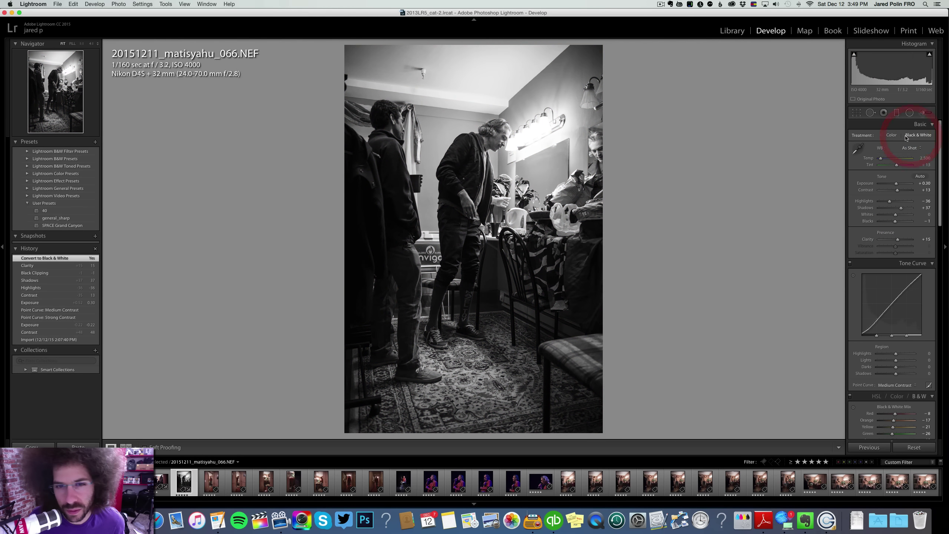
click(905, 192)
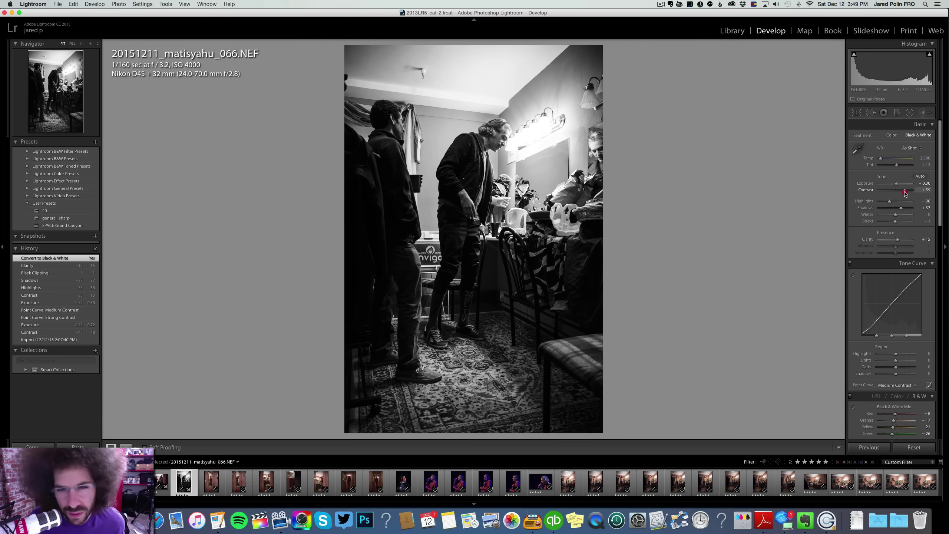
drag(889, 201, 886, 204)
click(523, 139)
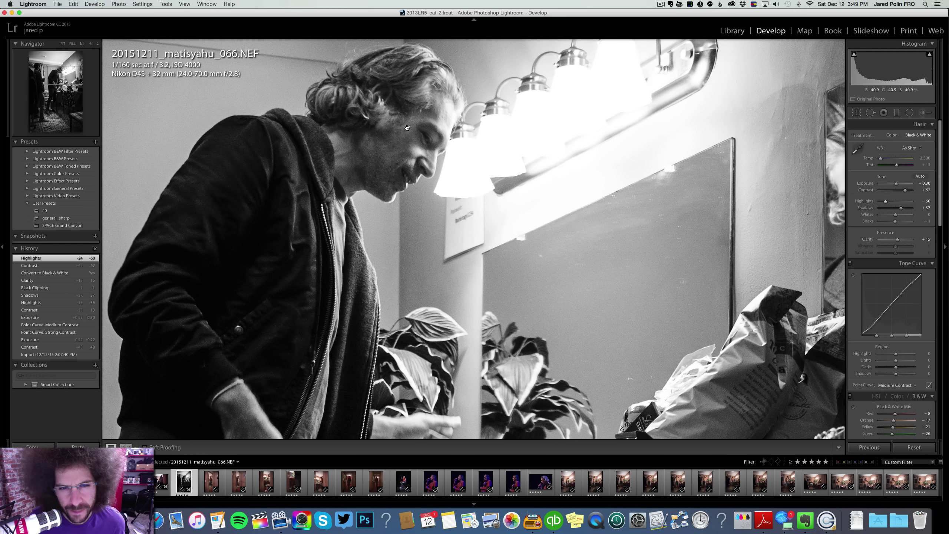
click(408, 128)
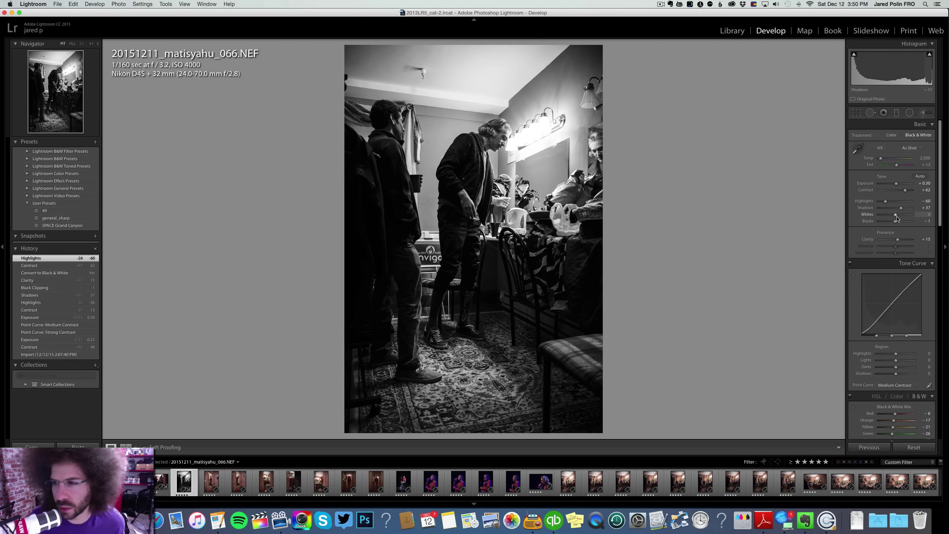
drag(901, 216, 906, 192)
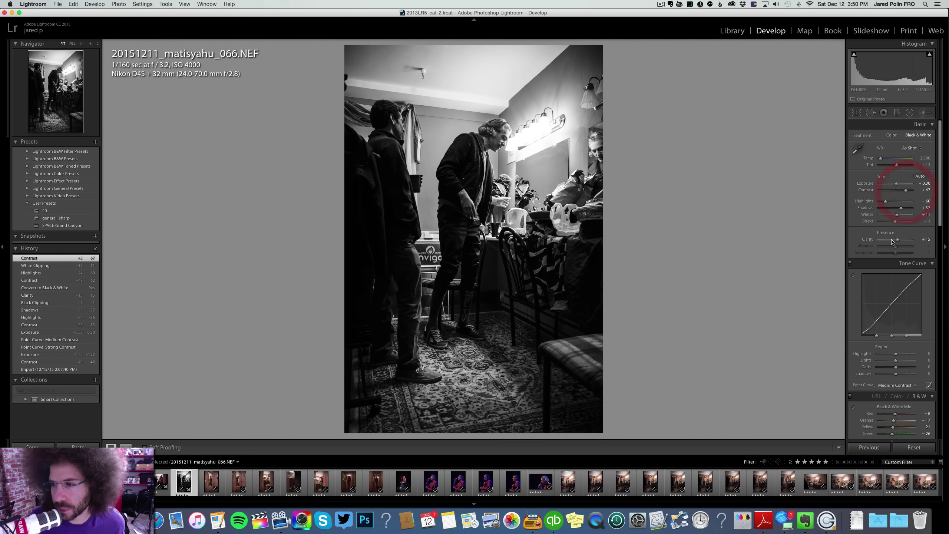
Open the next photo, 20151211_matisyahu_069.NEF, and check the man in the doorway up close.
key(Right)
click(468, 189)
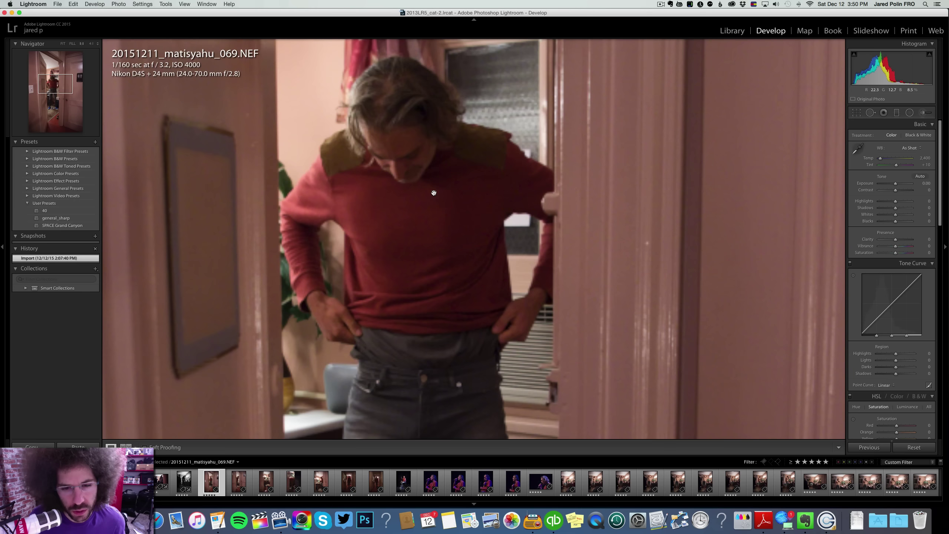
click(434, 132)
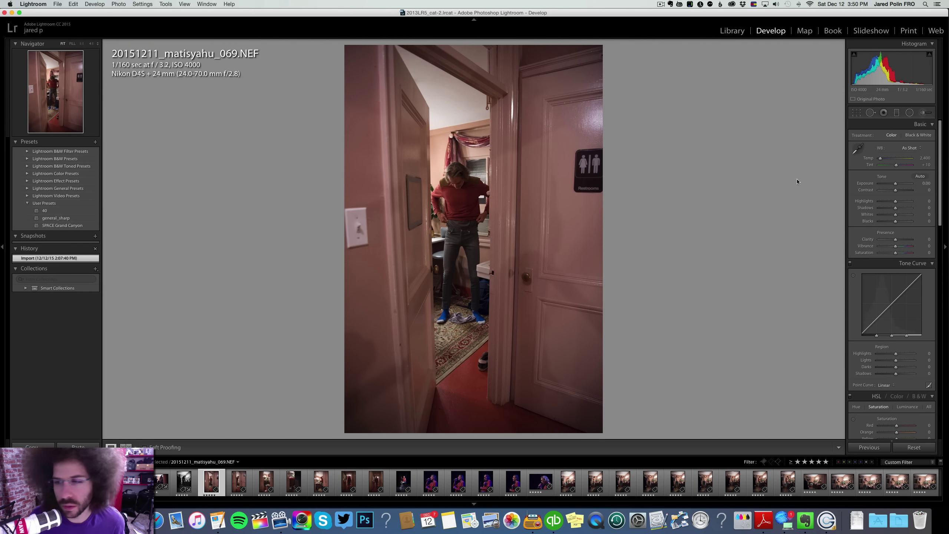
Try black and white with exposure +1.27, contrast +32, the Strong Contrast curve, clarity +12, blacks -12 and shadows +23, compare it in color, and reset the photo.
drag(902, 193, 897, 193)
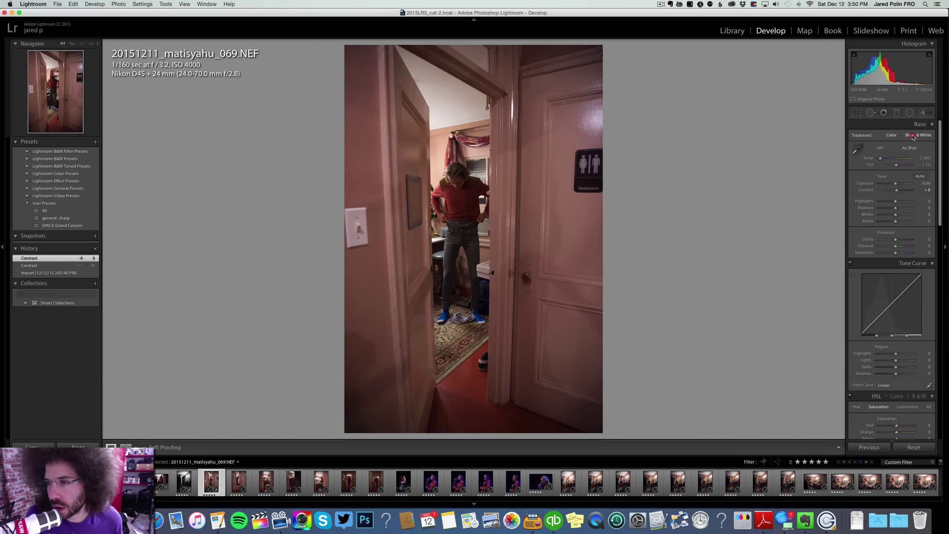
key(v)
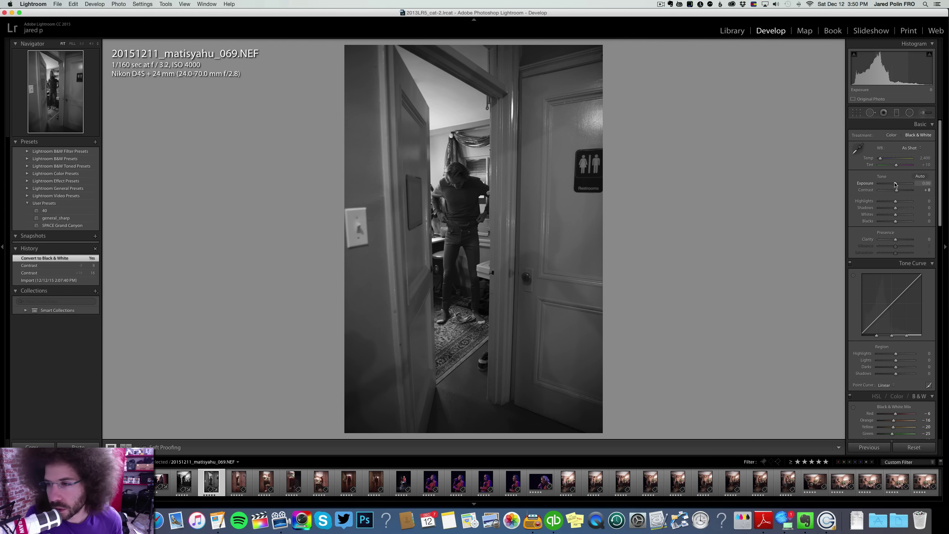
drag(899, 184, 900, 184)
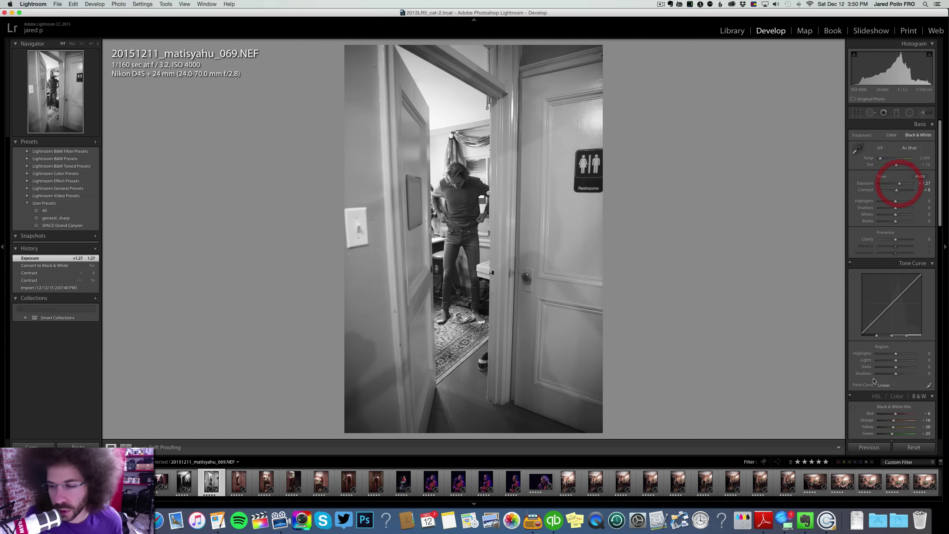
click(886, 385)
click(890, 396)
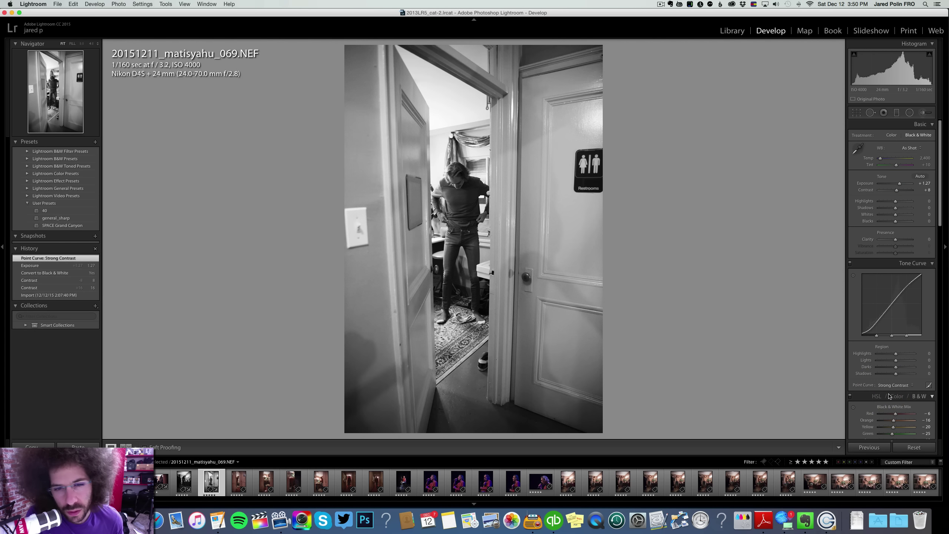
drag(895, 239, 893, 223)
drag(896, 190, 899, 208)
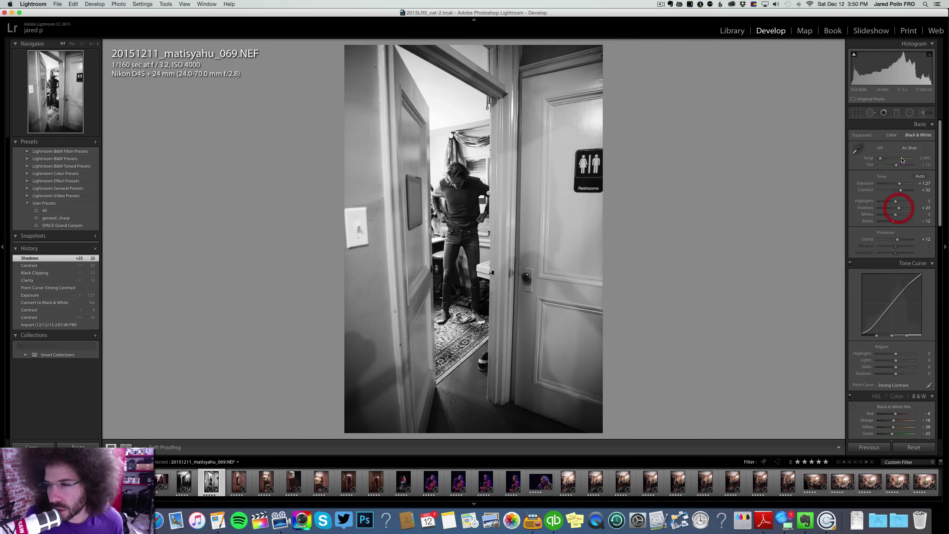
click(893, 135)
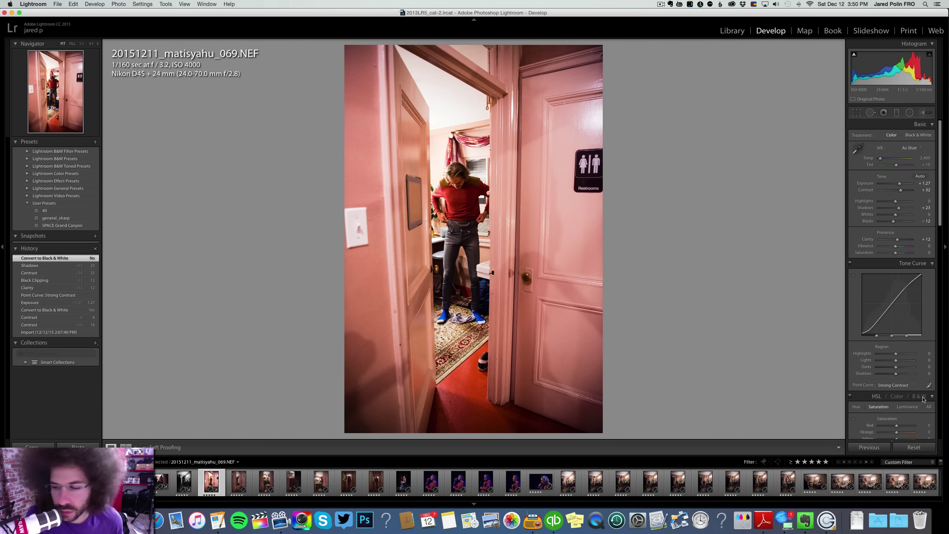
click(915, 445)
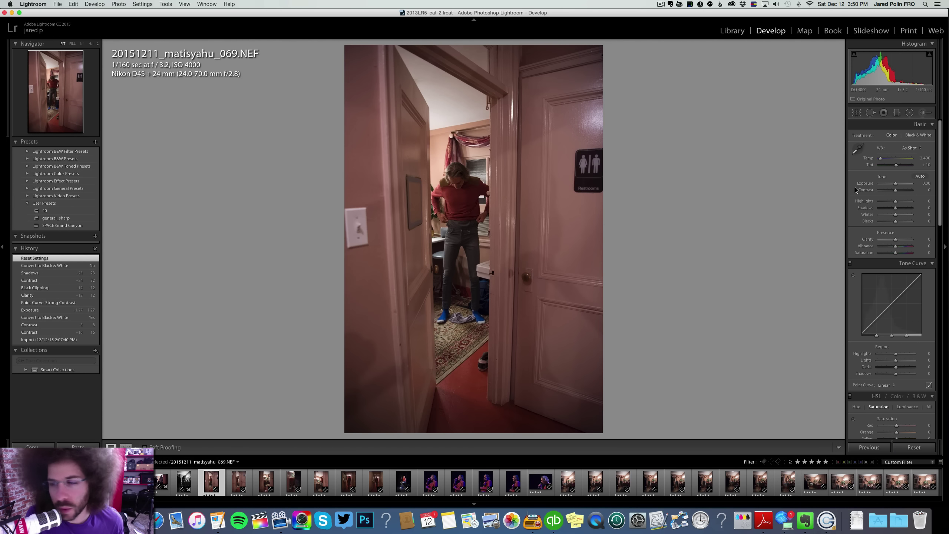
Give 20151211_matisyahu_069.NEF exposure +0.50, contrast +29, the Medium Contrast point curve, clarity +11, blacks -20 and shadows +50.
drag(893, 184, 895, 185)
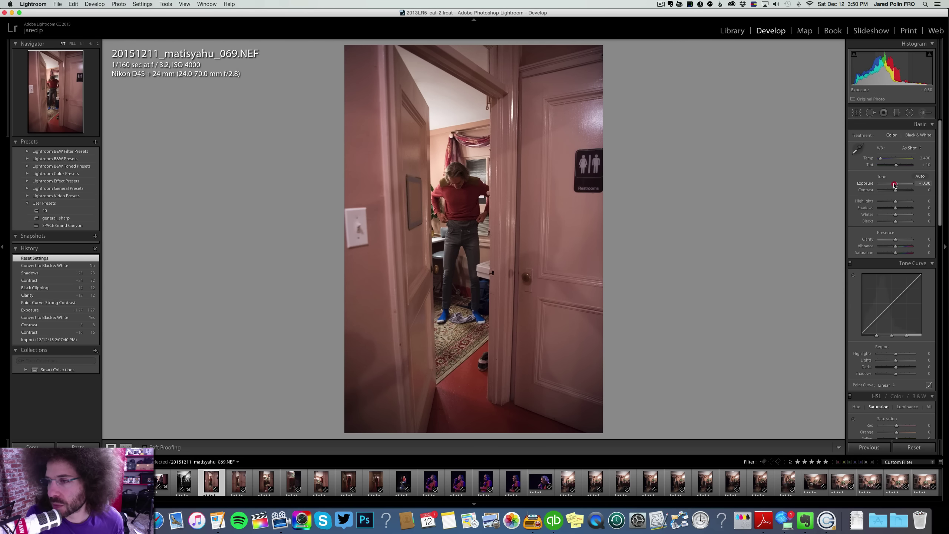
click(900, 190)
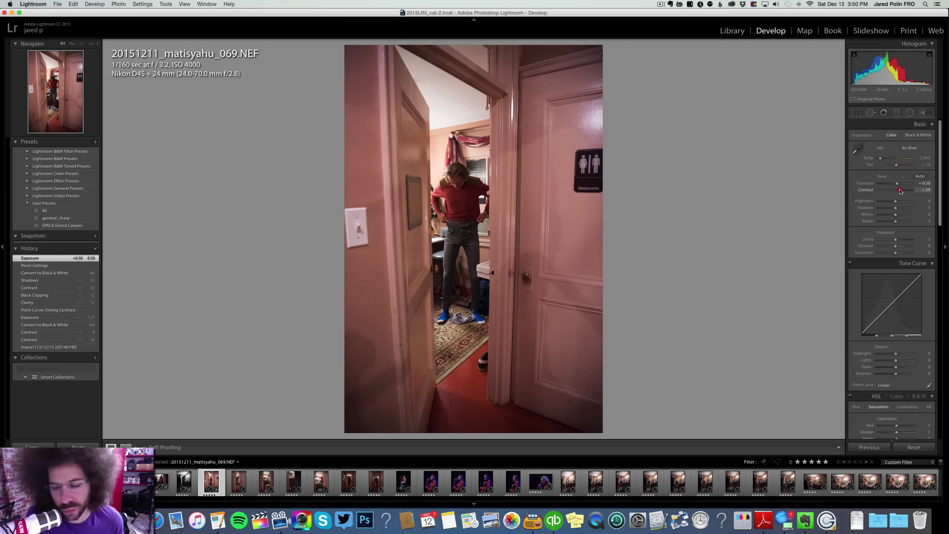
drag(899, 191, 900, 190)
click(886, 385)
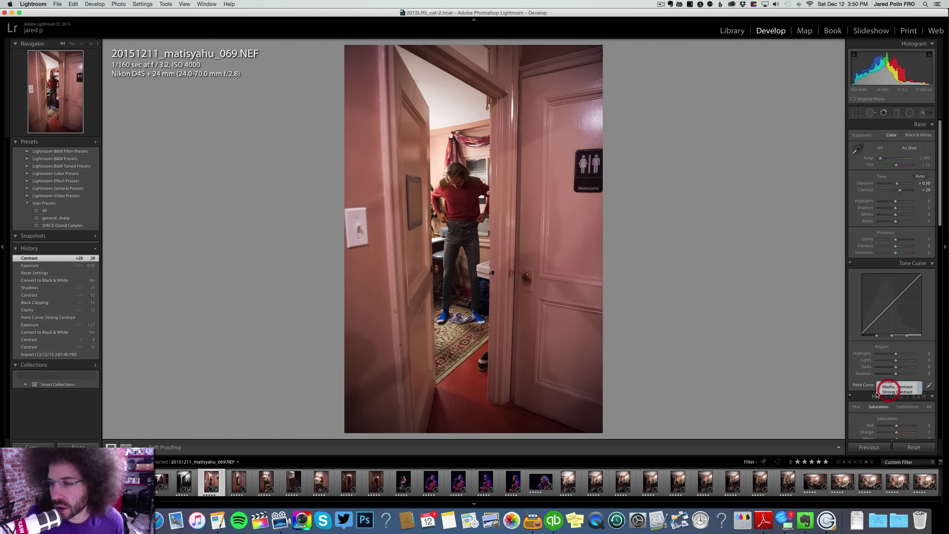
click(893, 387)
drag(897, 239, 904, 209)
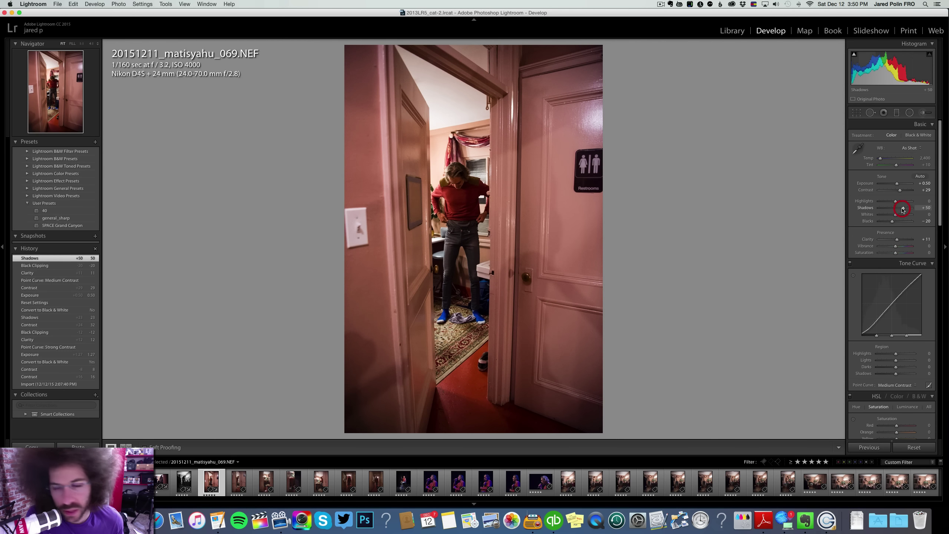
Set the white balance temperature of photo 069 to 2,300.
click(924, 158)
text(2,)
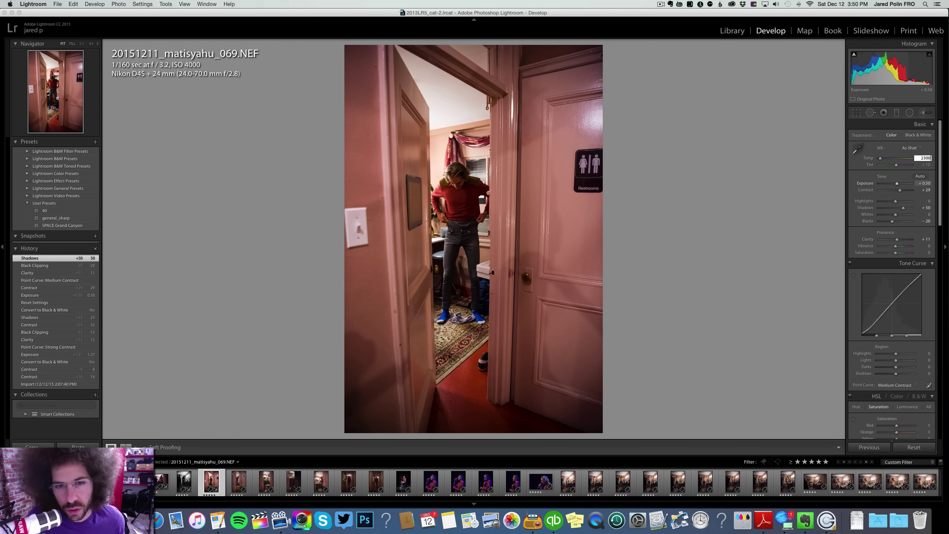
text(300)
key(Return)
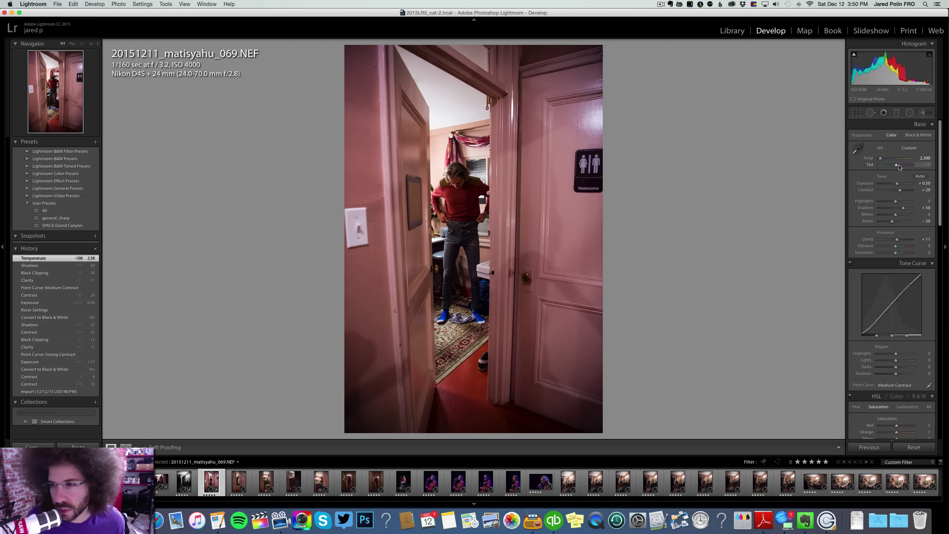
Try a lower tint on photo 069, undo it, and set the tint to +7.
drag(897, 167, 896, 166)
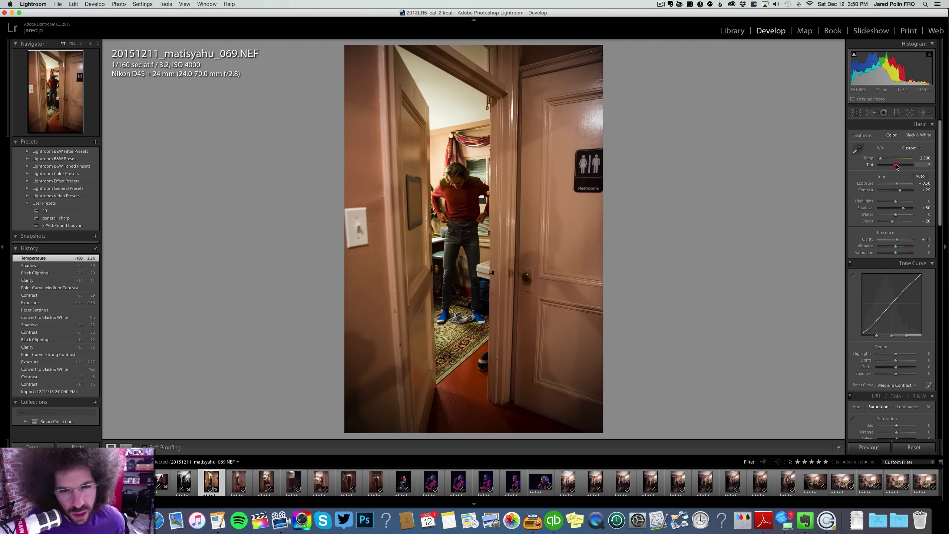
key(super+z)
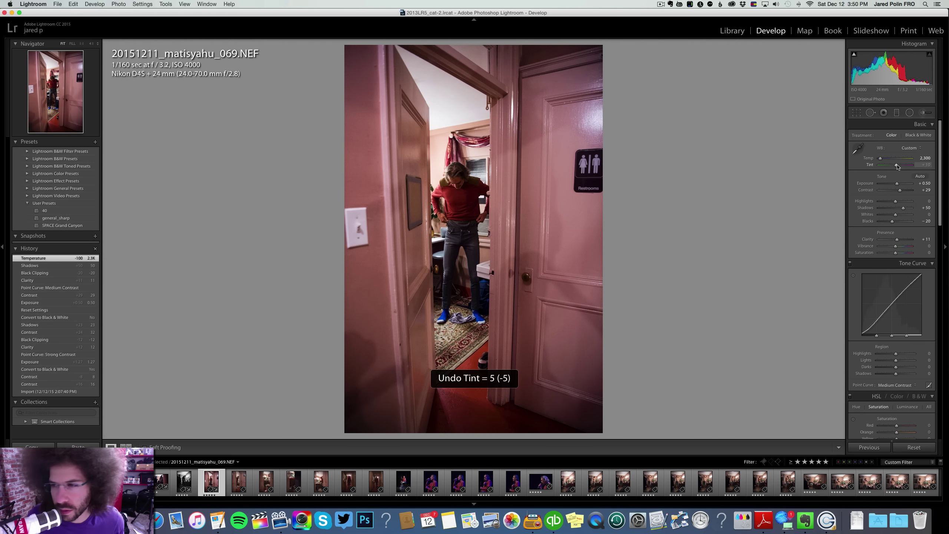
click(915, 166)
click(922, 165)
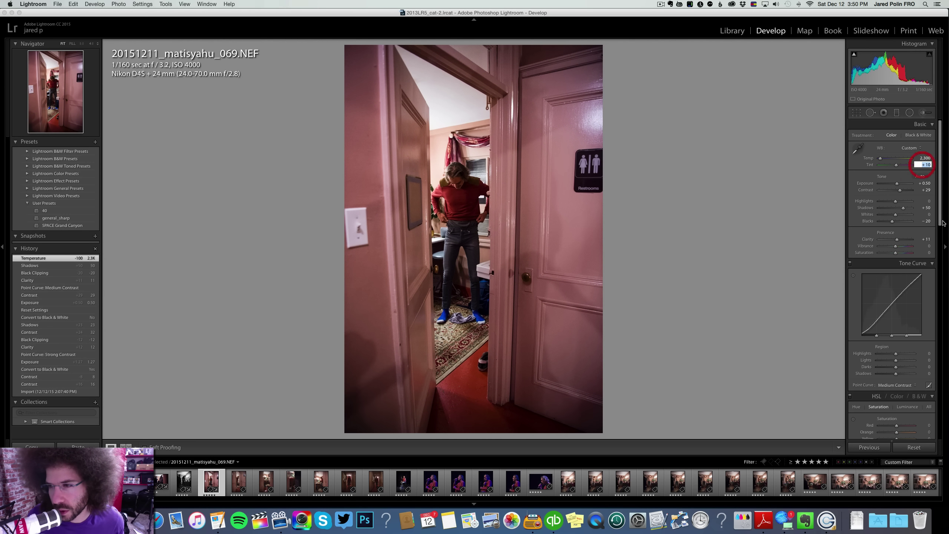
text(7)
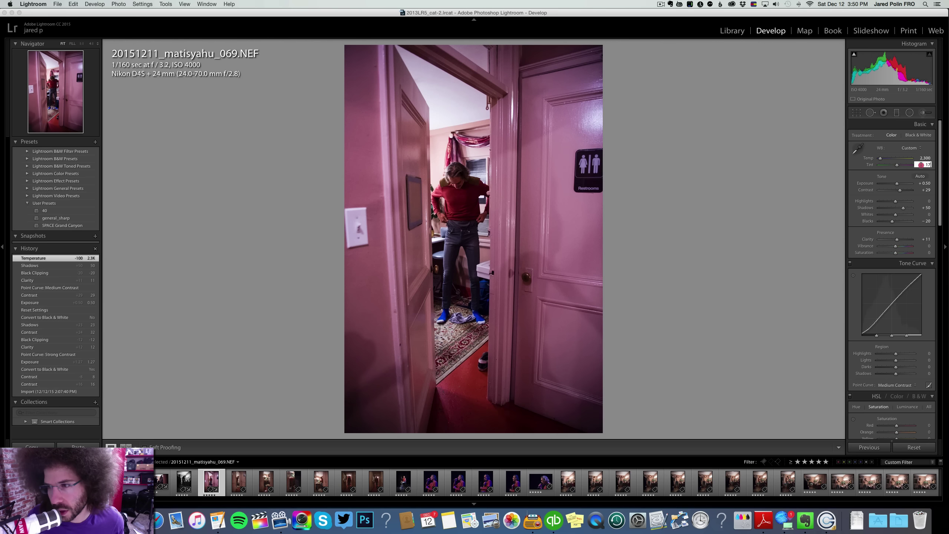
key(Return)
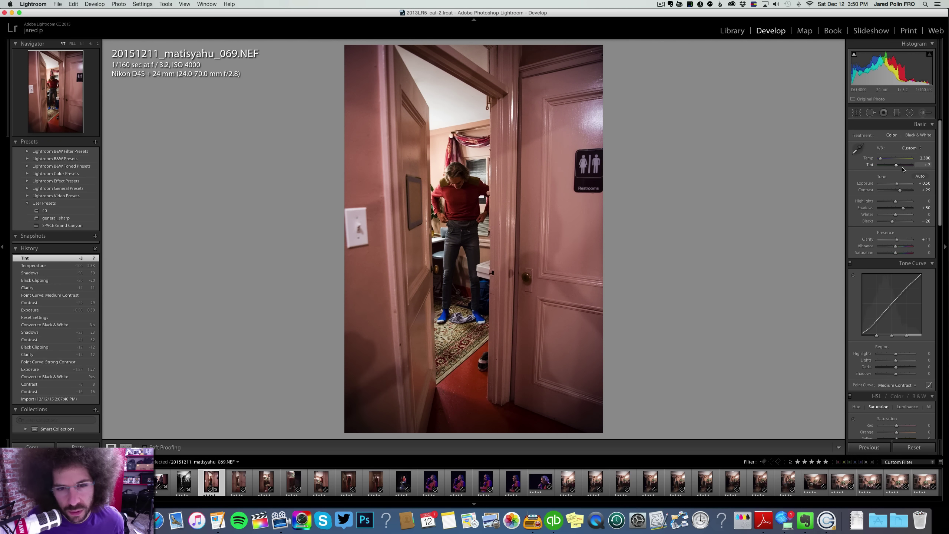
Adjust photo 069 to Whites +26, Blacks -26 and Clarity +13.
click(899, 215)
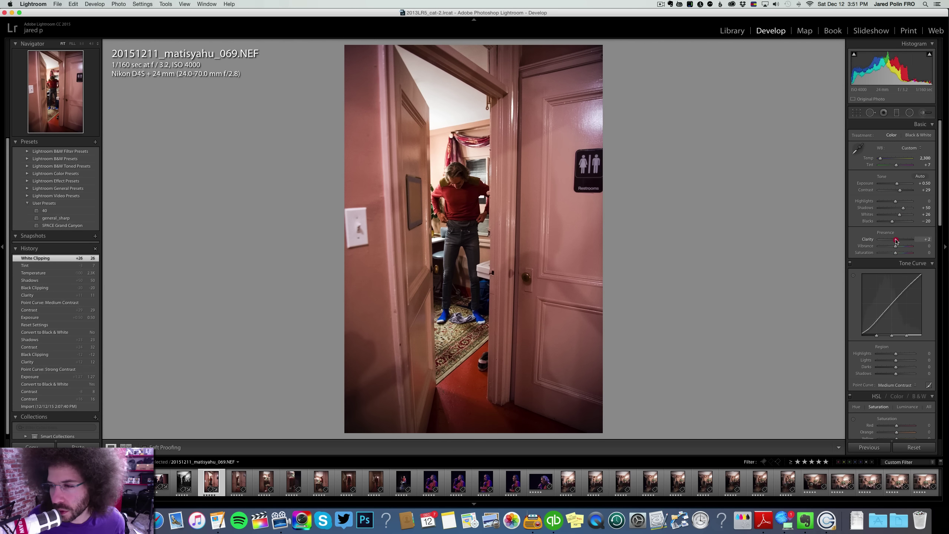
mouse_move(896, 240)
mouse_down()
mouse_move(890, 222)
mouse_move(898, 239)
mouse_up()
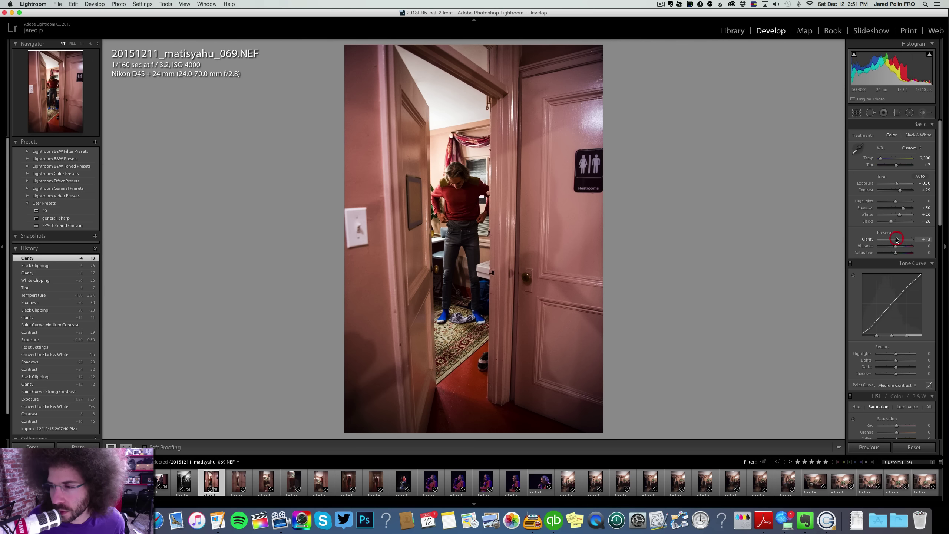
Compare the Linear point curve with Medium Contrast, and preview photo 069 in black and white before returning it to color.
click(896, 385)
click(894, 379)
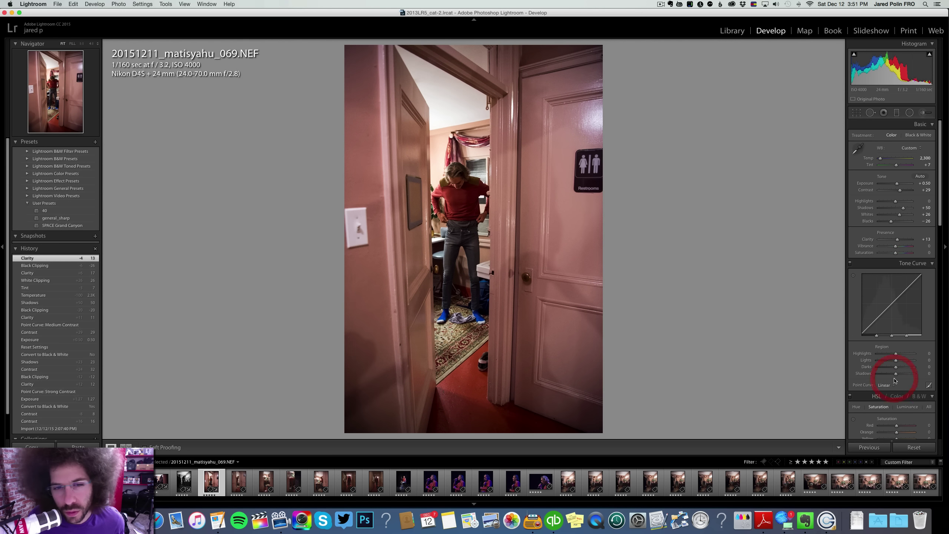
click(896, 385)
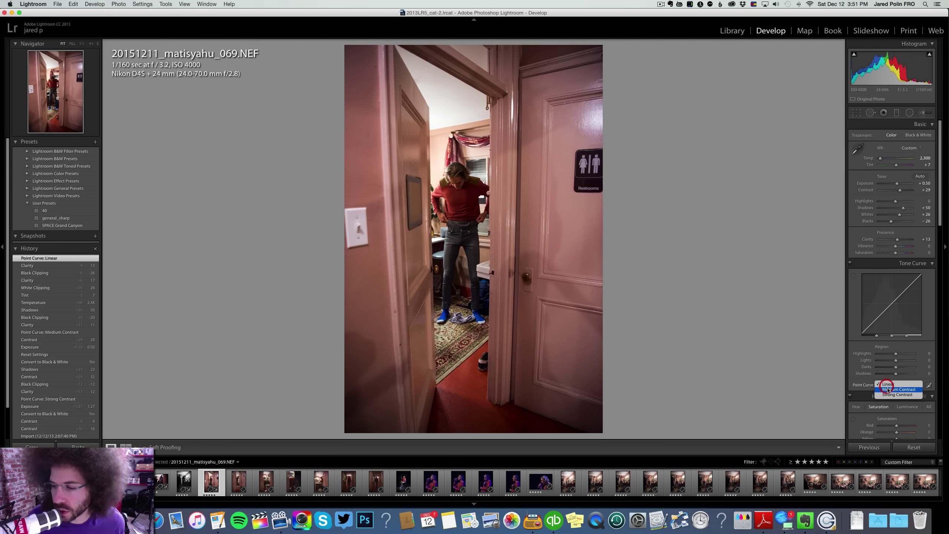
click(895, 391)
click(912, 135)
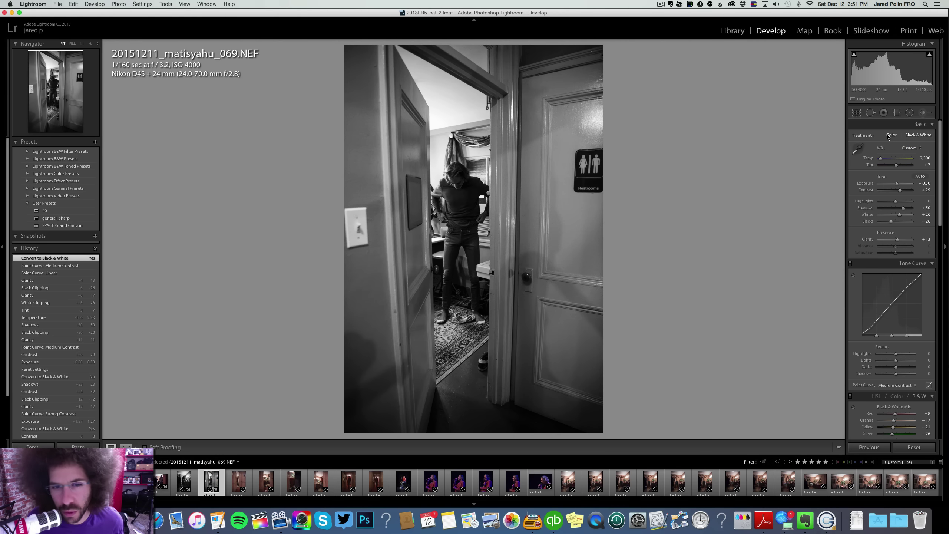
click(888, 136)
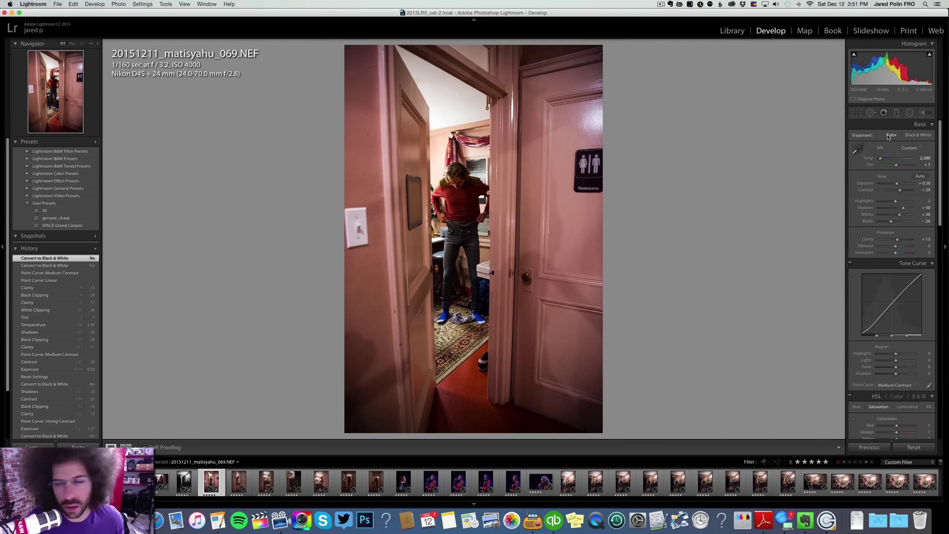
Set the temperature of photo 069 to 2,200 and compare it with the unedited photo 072.
click(923, 157)
text(2)
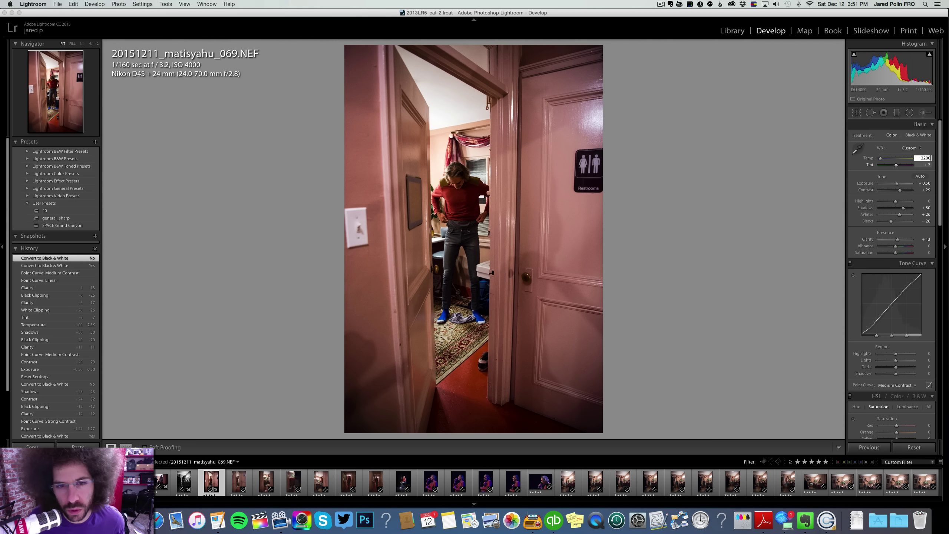
key(Return)
key(Right)
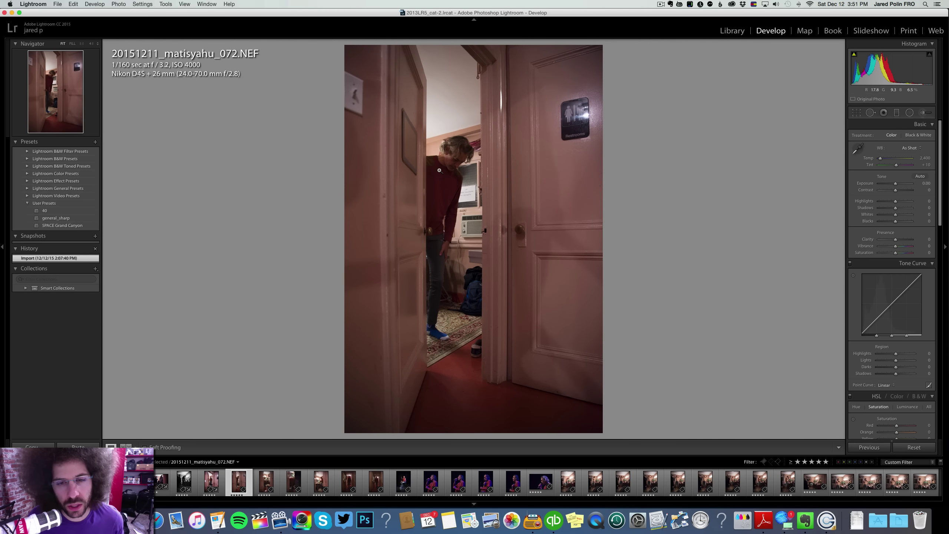
key(Left)
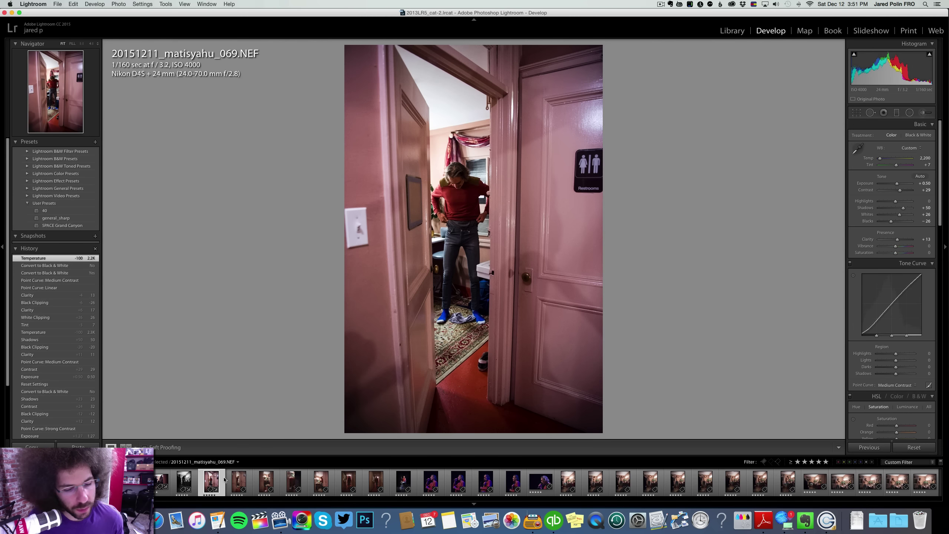
Synchronize the develop settings of photo 069 to the next two photos, 072 and 073, and open photo 072.
super+click(230, 482)
super+click(269, 482)
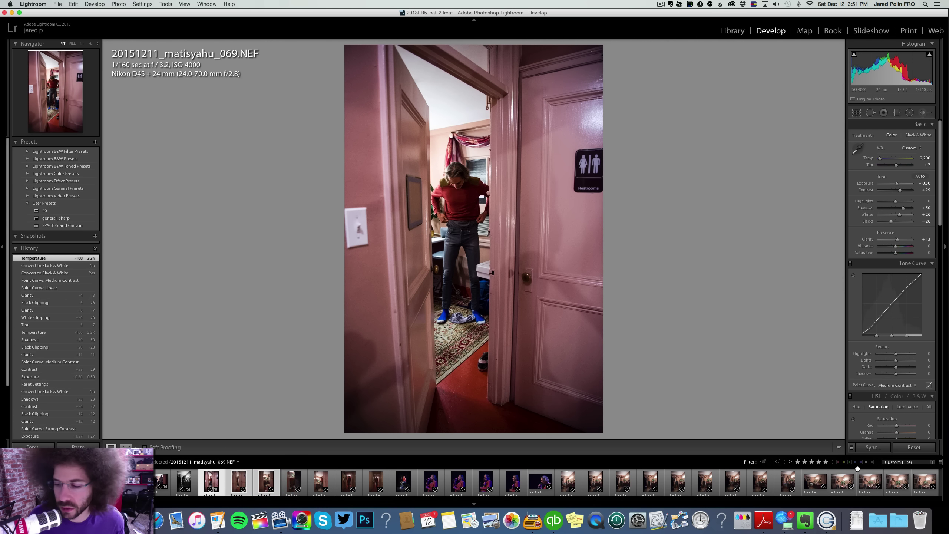
click(873, 447)
key(Return)
click(239, 481)
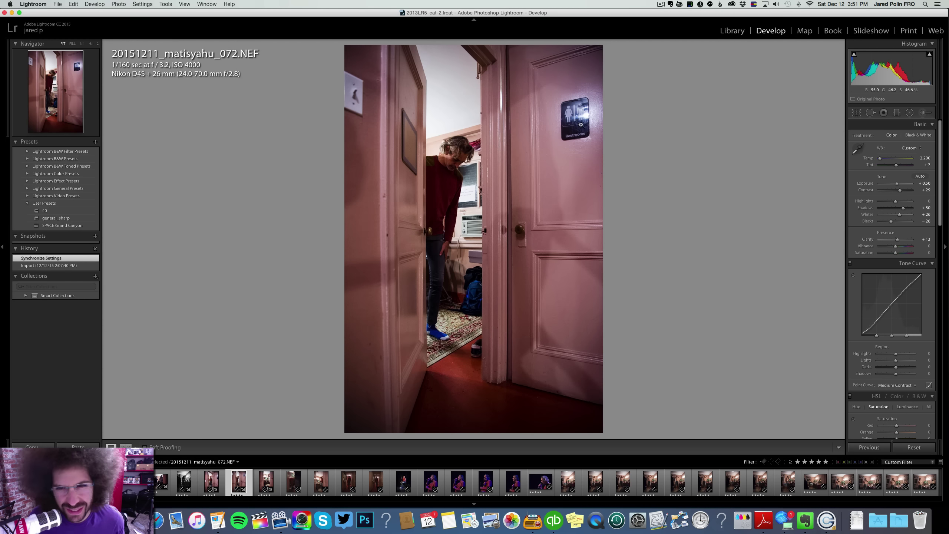
drag(580, 124, 598, 202)
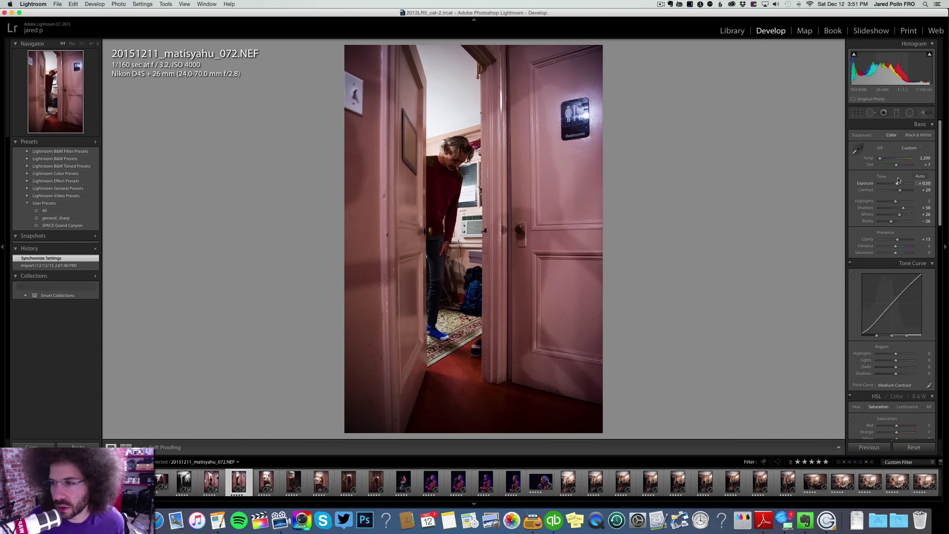
Preview photo 072 in black and white, return it to color, and compare it with photo 069.
click(912, 136)
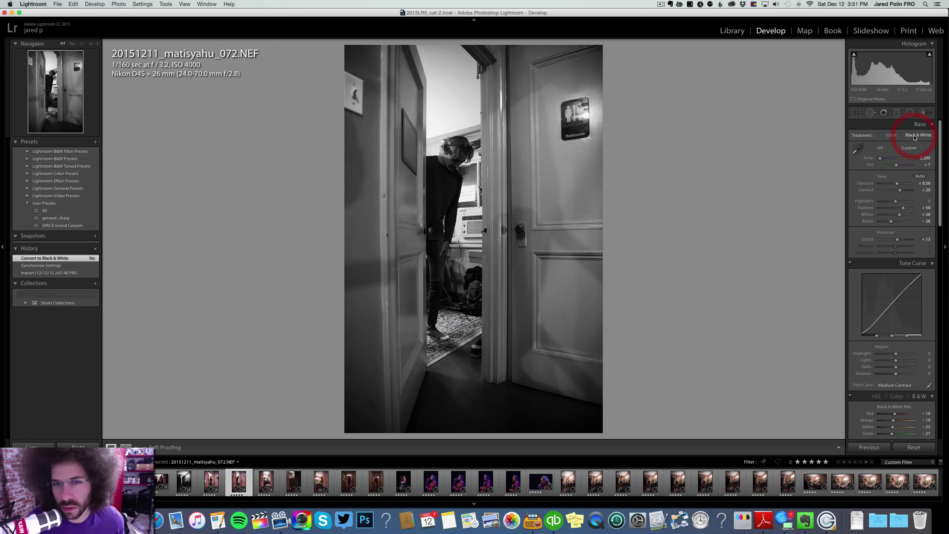
click(894, 136)
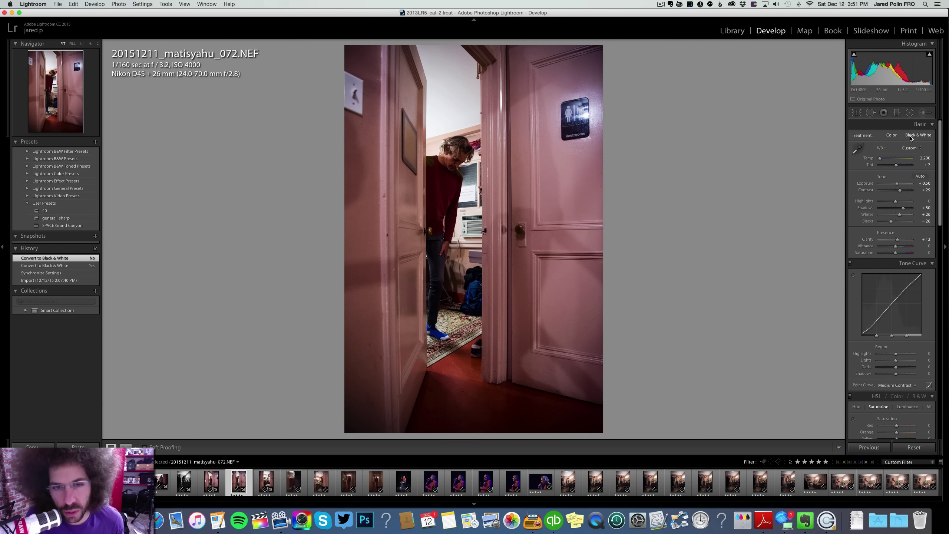
key(Left)
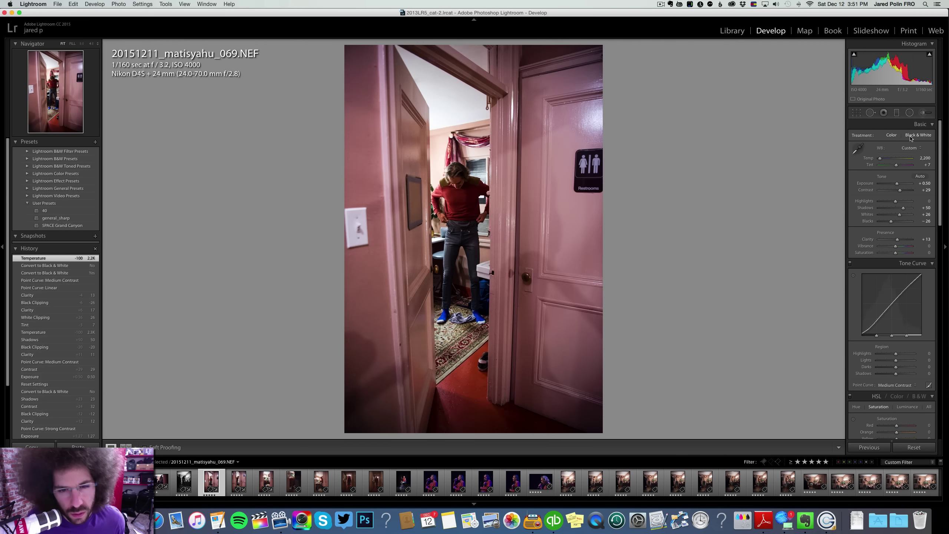
key(Right)
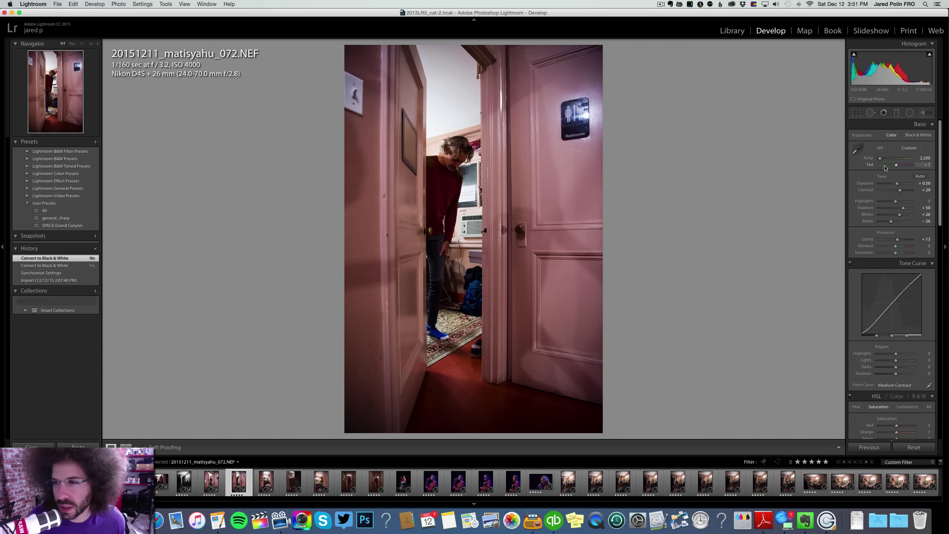
Try a temperature of 2,100 on photo 072 and restore it to 2,200.
click(925, 159)
text(2100)
key(Return)
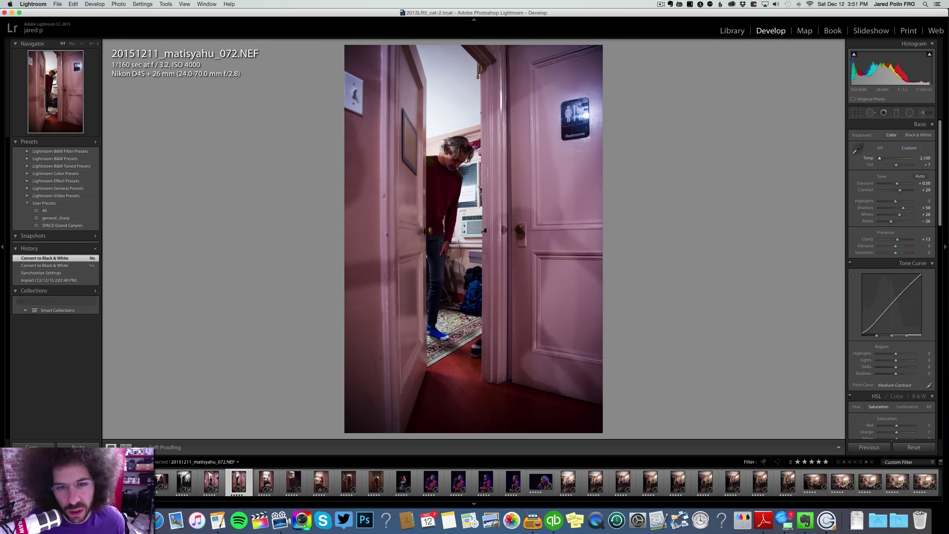
click(925, 159)
text(2,)
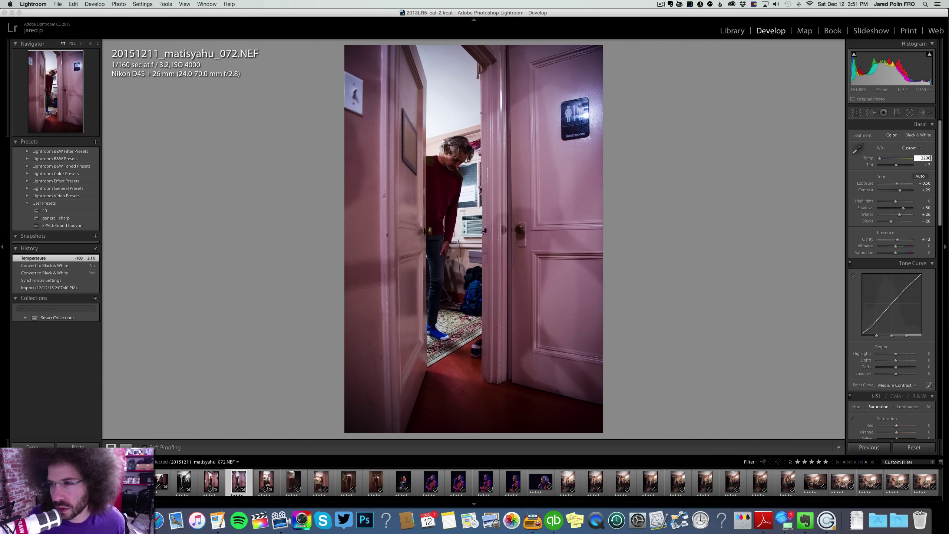
text(200)
key(Return)
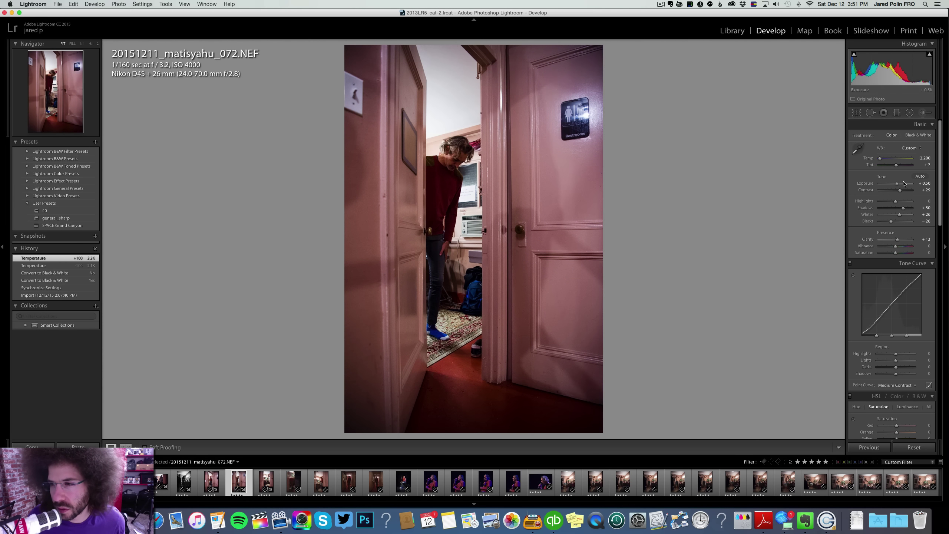
Set photo 072 to Blacks +6, Contrast +38, Shadows +70 and Highlights +30, and set Highlights to +34 on photo 069.
shift+double_click(895, 222)
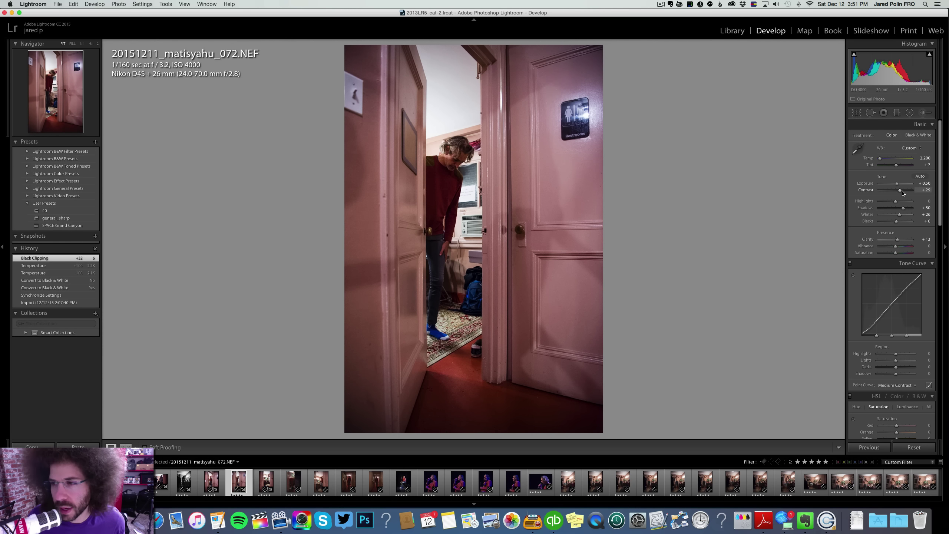
drag(902, 192, 907, 207)
drag(900, 202, 901, 201)
key(Left)
key(Right)
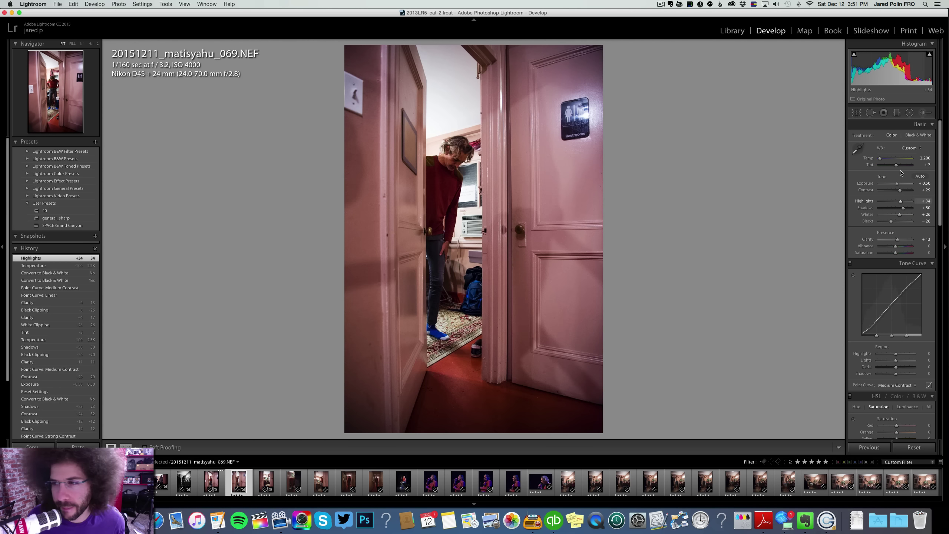
Preview photos 072 and 073 in black and white, returning each one to color.
click(917, 135)
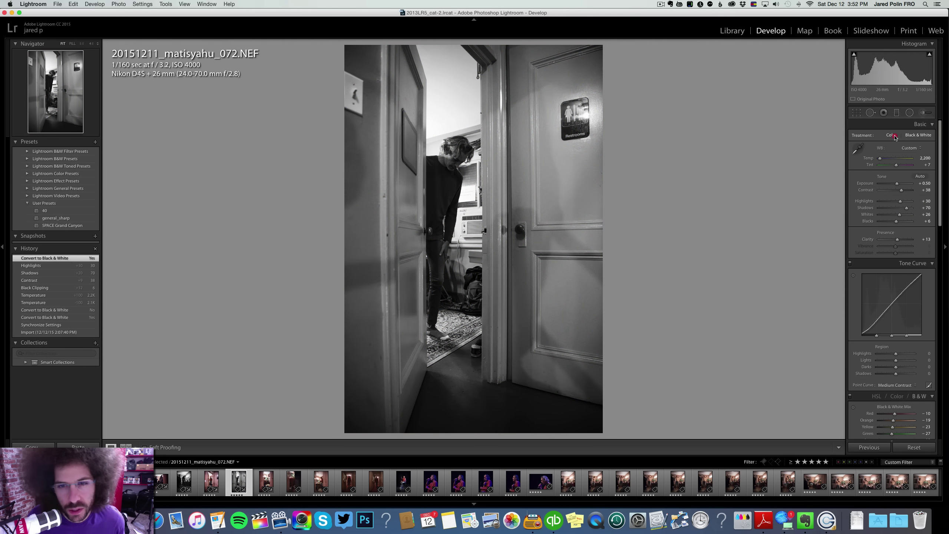
click(892, 135)
key(Right)
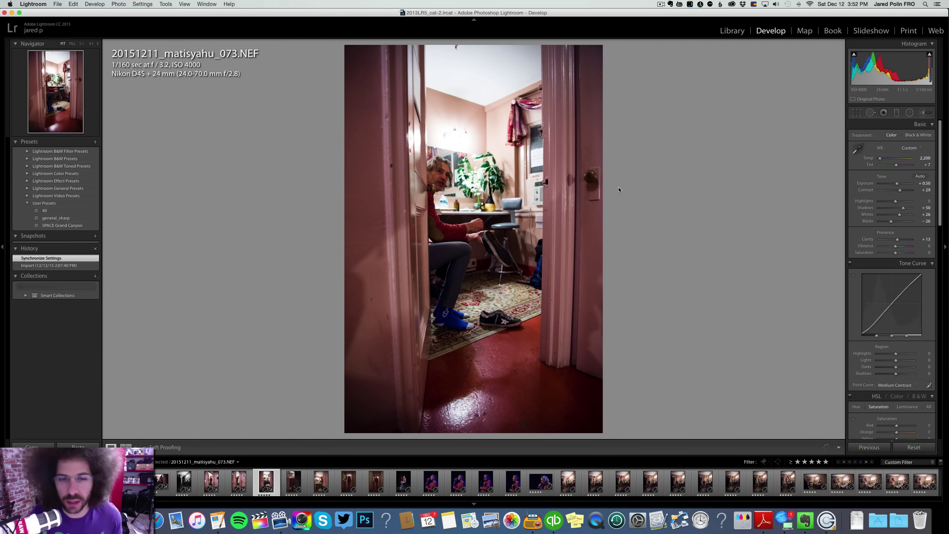
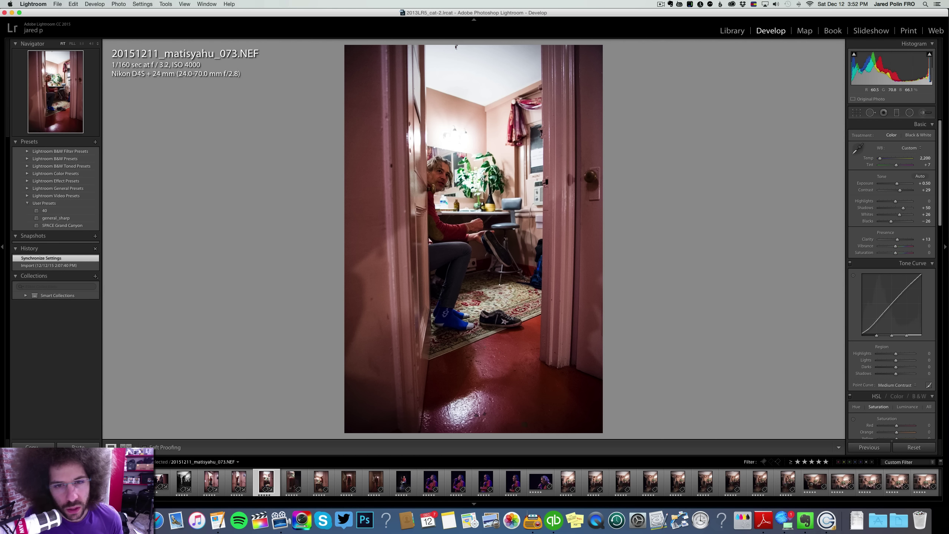
click(908, 135)
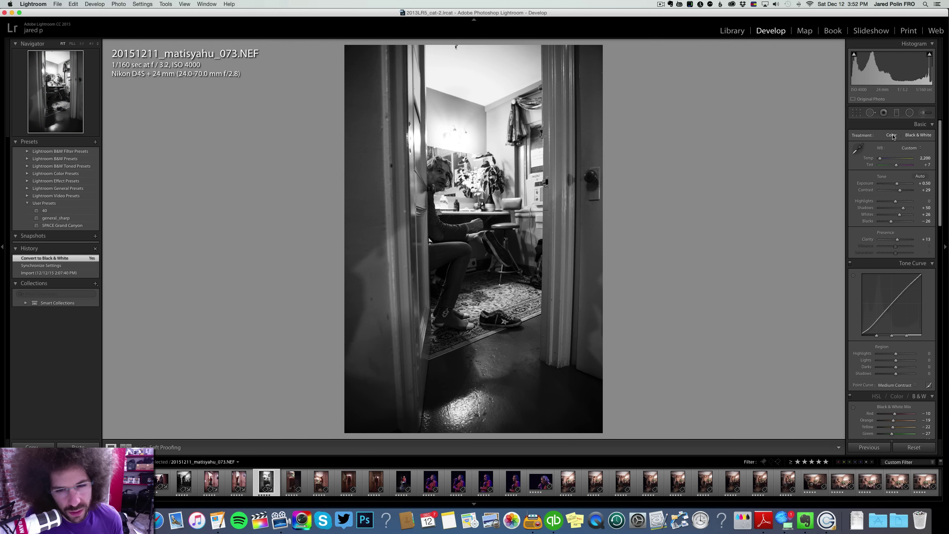
click(892, 135)
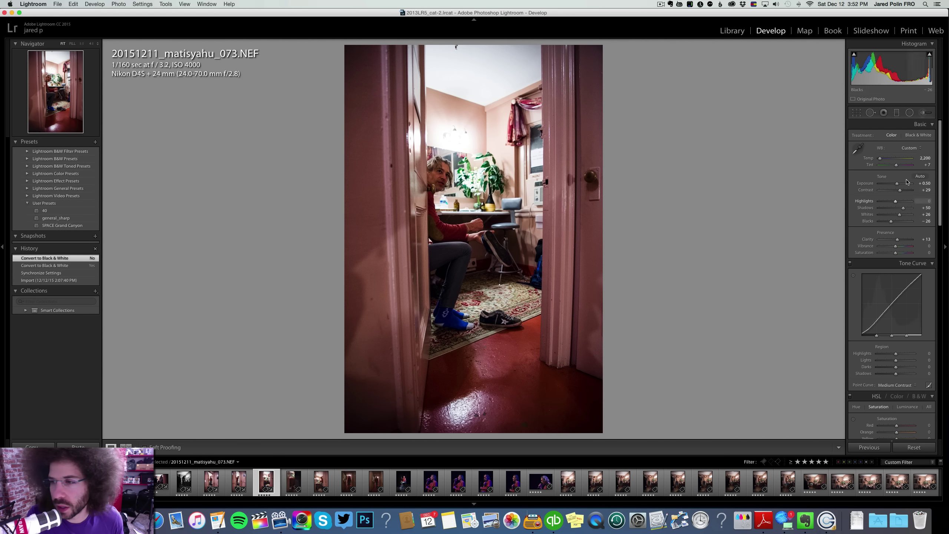
Set photo 073 to Exposure +0.80 and Contrast +47, and try a temperature of 2,100 before restoring 2,200.
drag(897, 185, 902, 191)
click(926, 159)
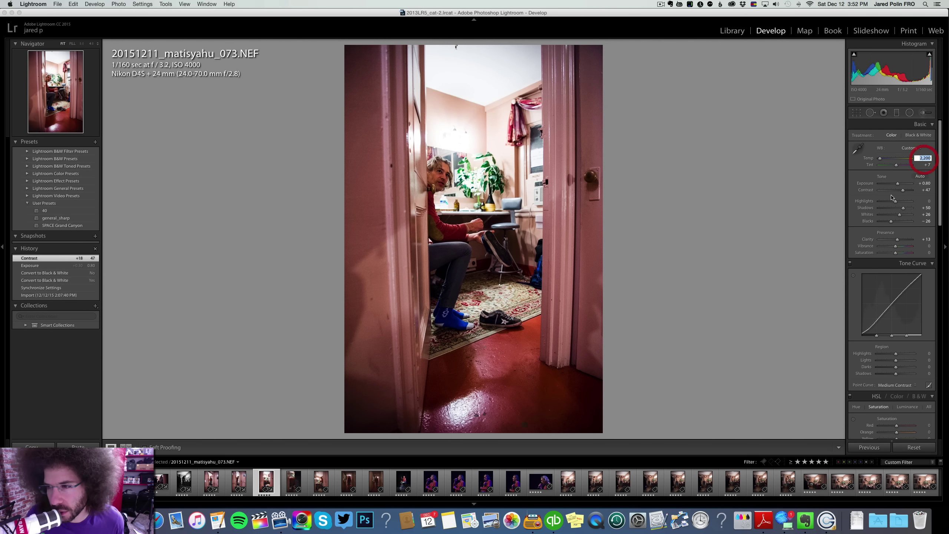
text(2100)
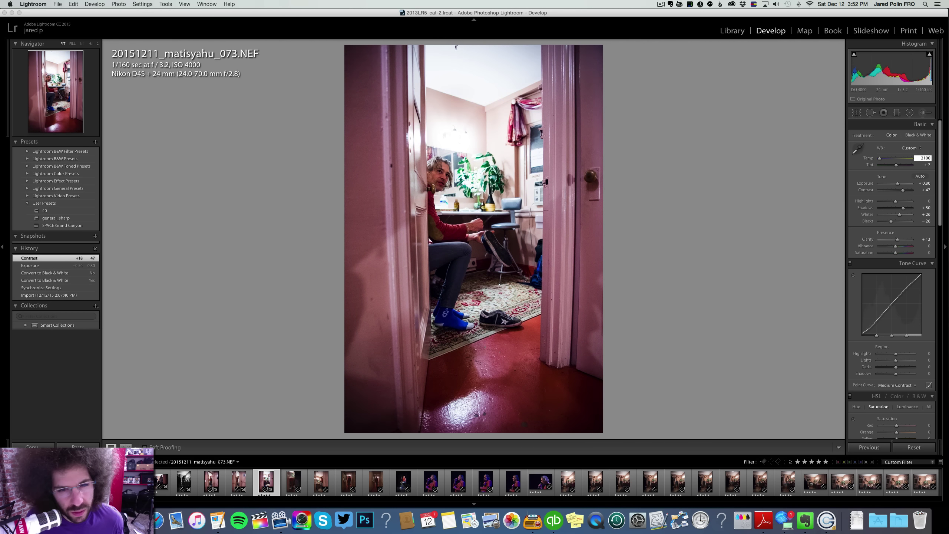
double_click(922, 157)
text(22)
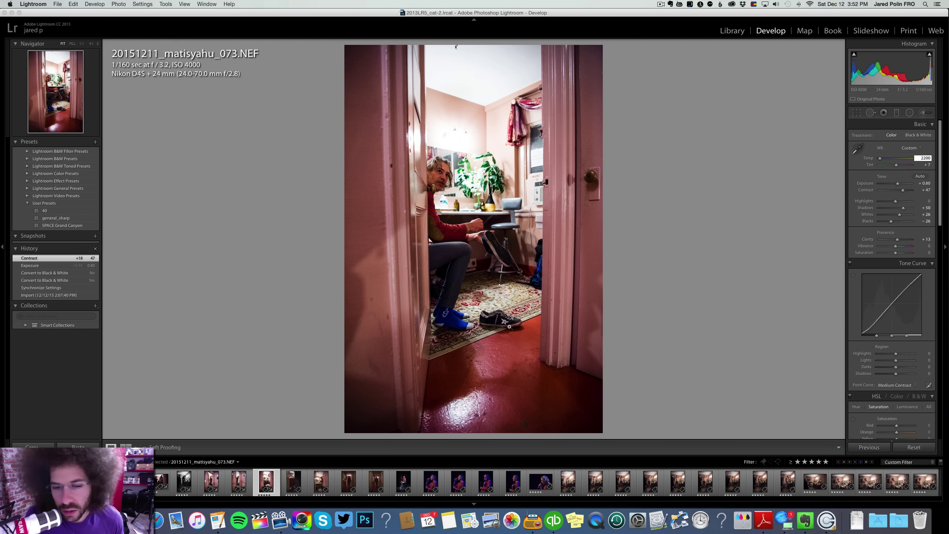
Inspect photo 073 up close, from the shoe and rug to the upper part of the room.
click(490, 316)
click(502, 324)
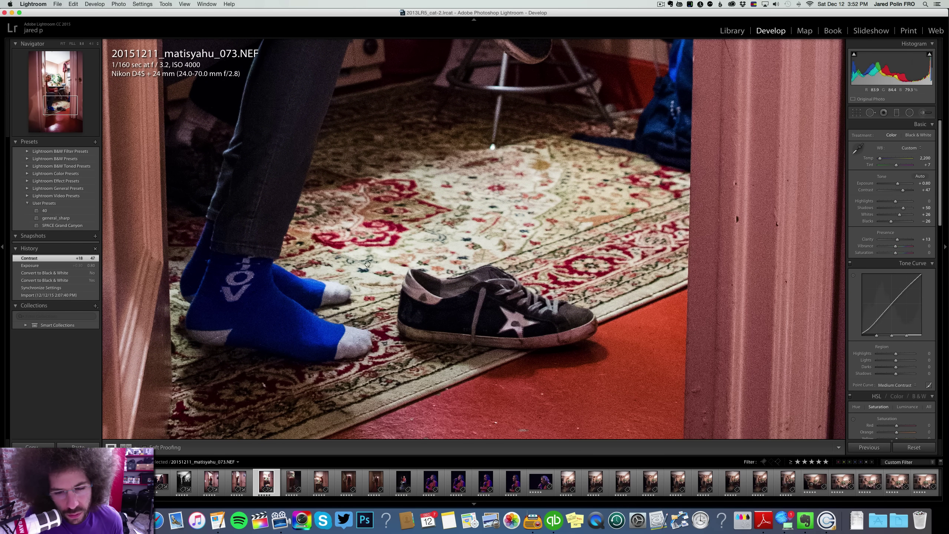
drag(341, 264, 481, 278)
drag(501, 84, 465, 352)
drag(554, 219, 581, 434)
click(543, 156)
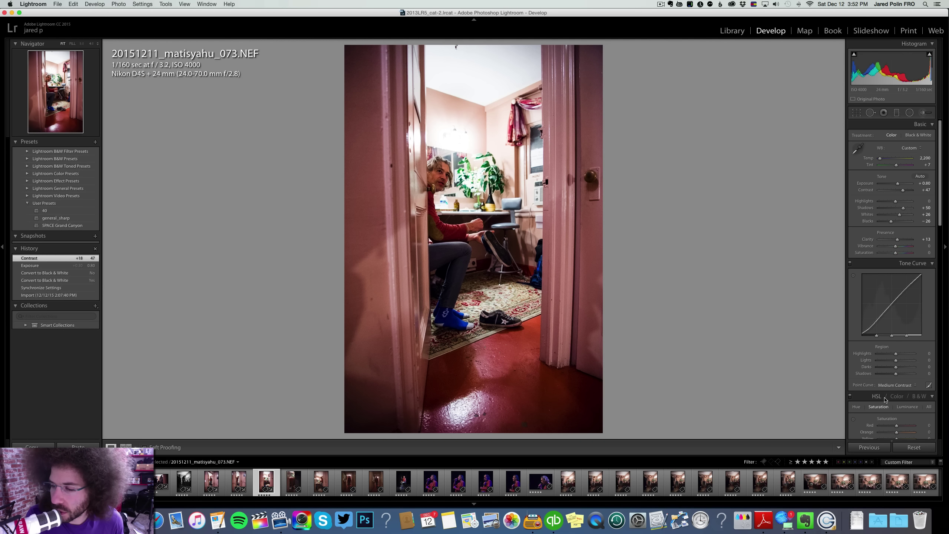
Try the Strong Contrast and Medium Contrast point curves on photo 073 and settle on Linear.
click(892, 385)
click(885, 379)
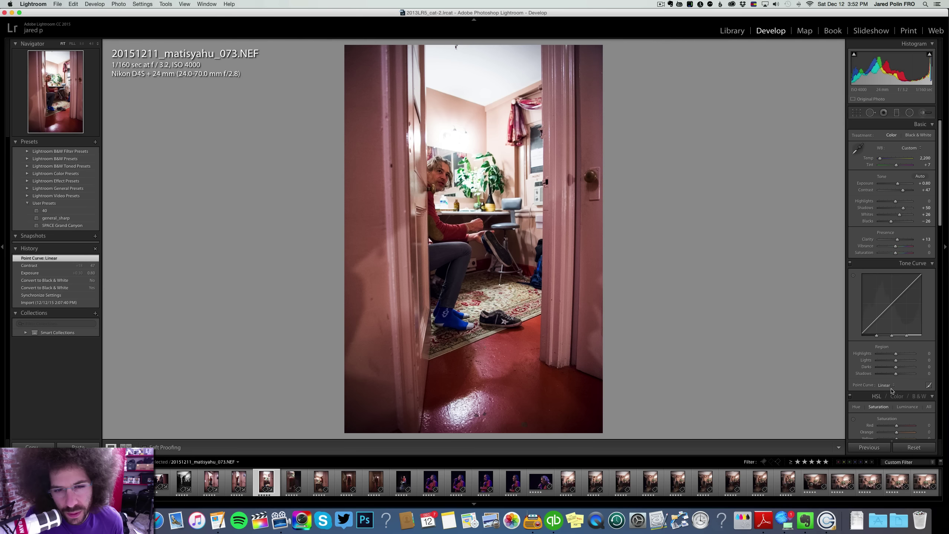
click(891, 385)
click(890, 398)
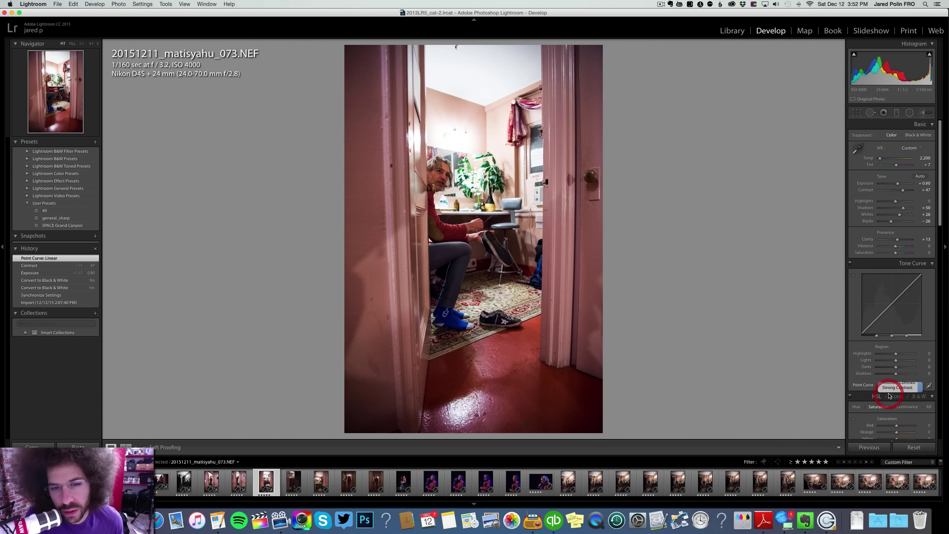
click(889, 386)
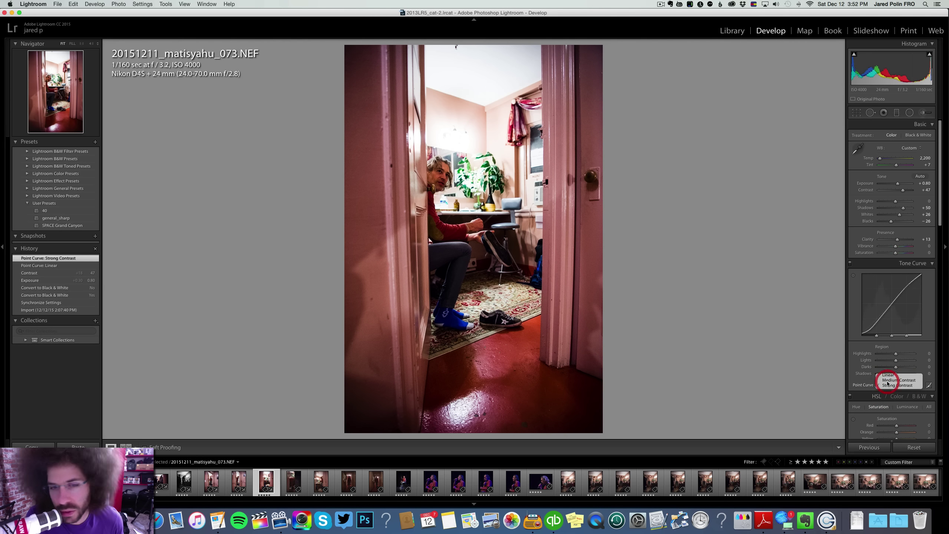
click(888, 379)
click(890, 386)
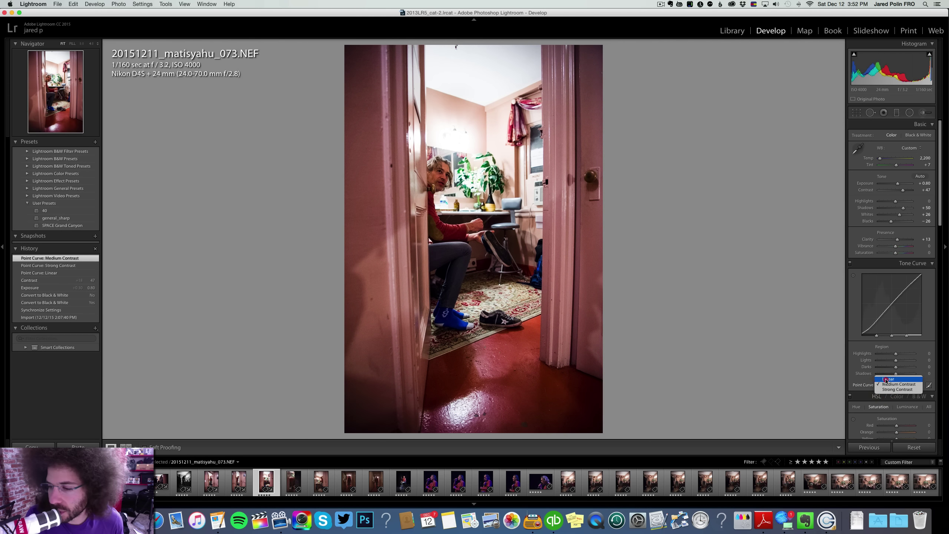
click(885, 378)
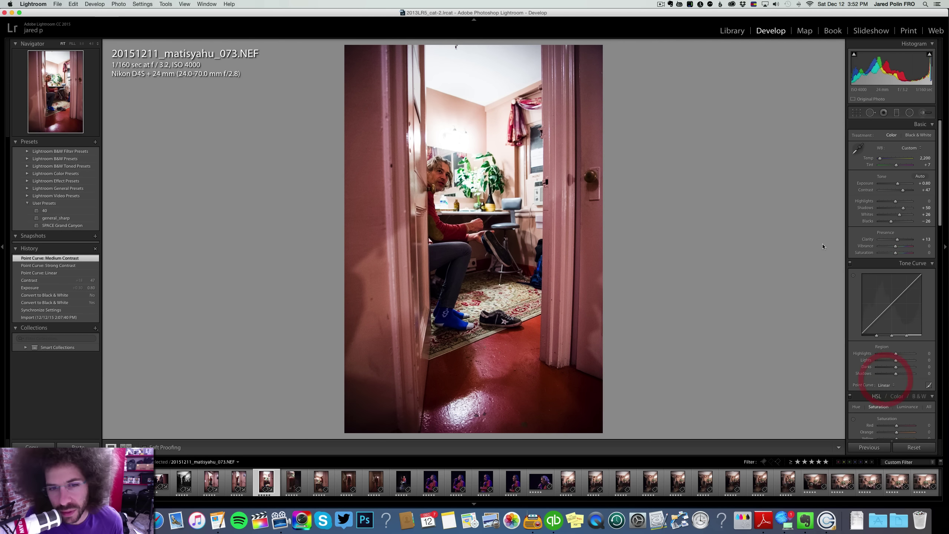
Set Contrast on photo 073 to +65 and check the man's face up close.
click(907, 190)
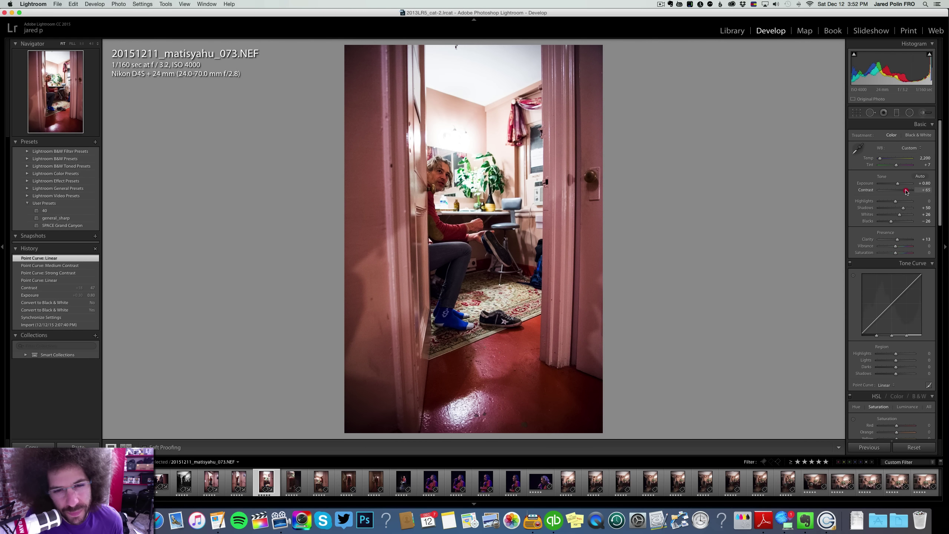
drag(904, 191, 904, 191)
click(402, 148)
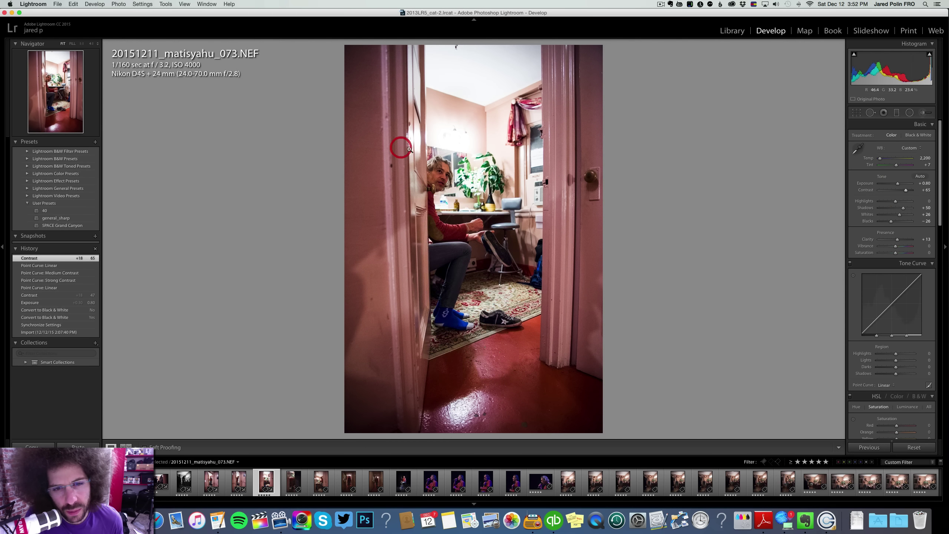
click(434, 166)
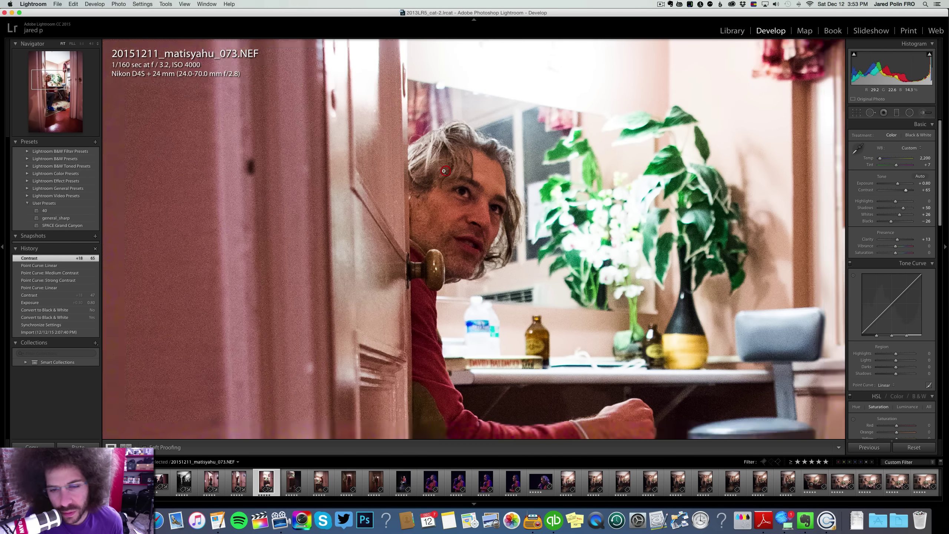
click(742, 289)
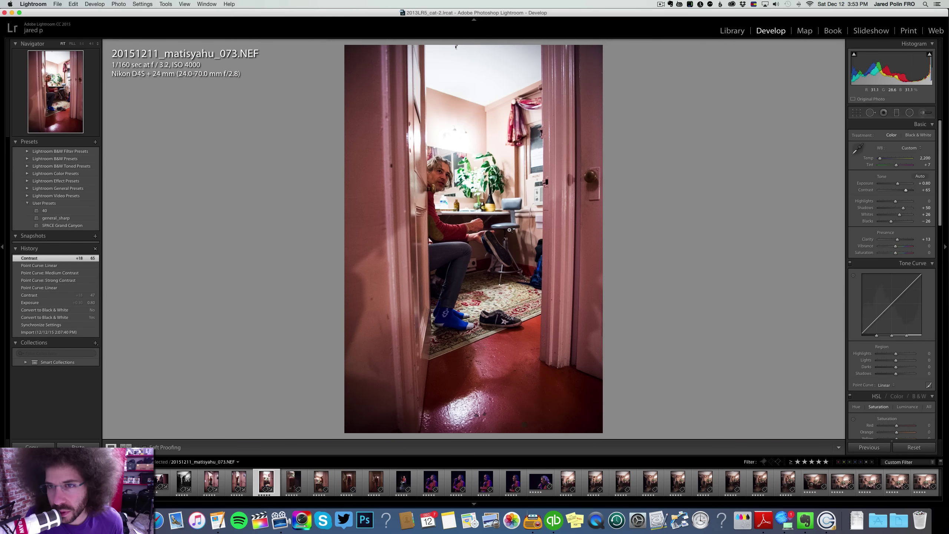
scroll(882, 389, down, 5)
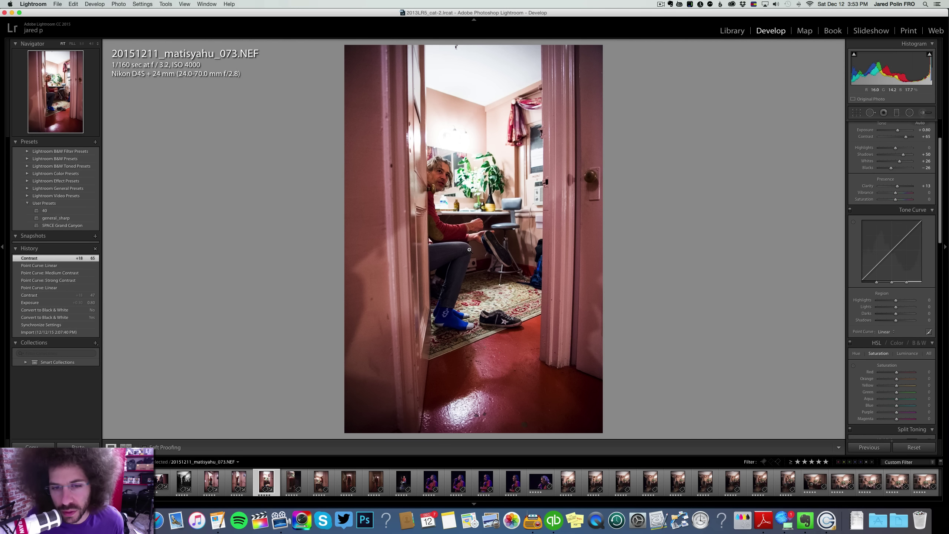
Set photo 079 to Exposure +1.70 and Contrast +39, then preview it in black and white and return it to color.
key(Right)
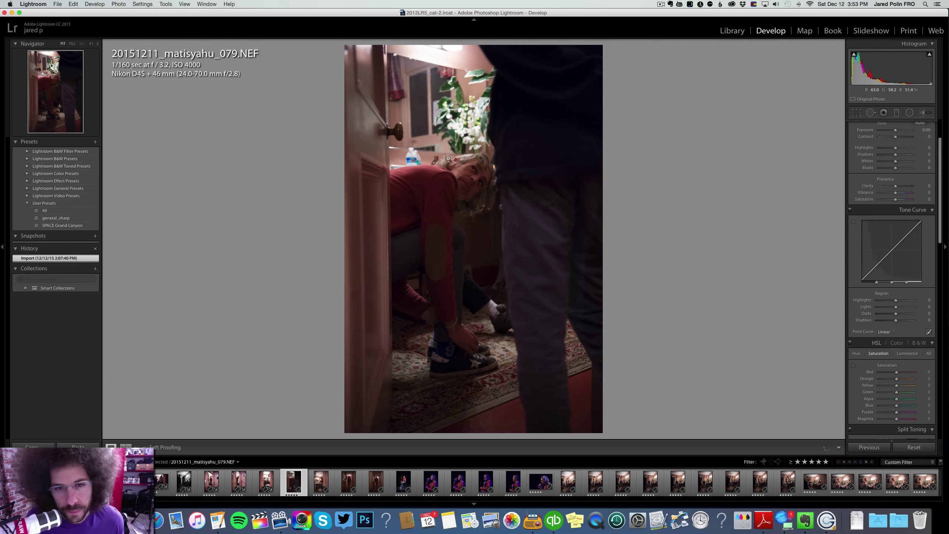
drag(898, 185, 901, 184)
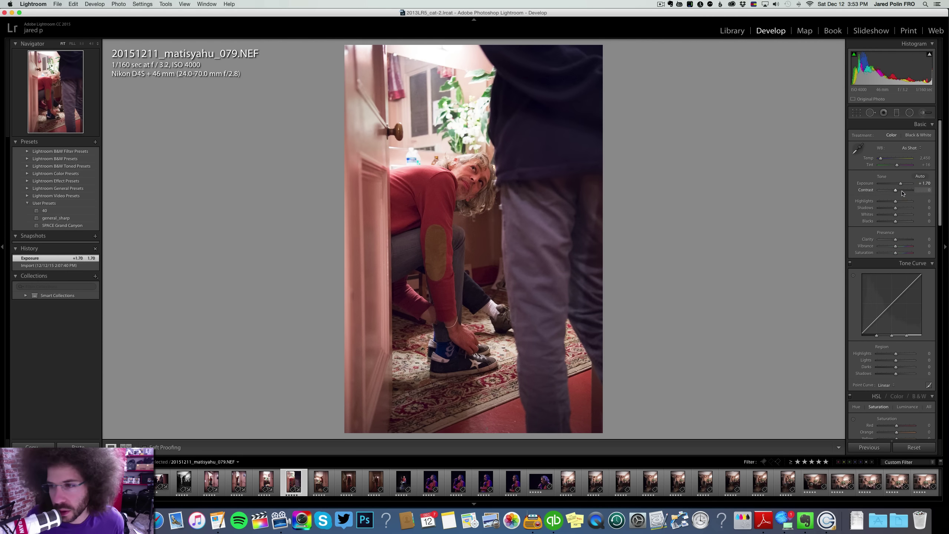
click(902, 190)
click(908, 136)
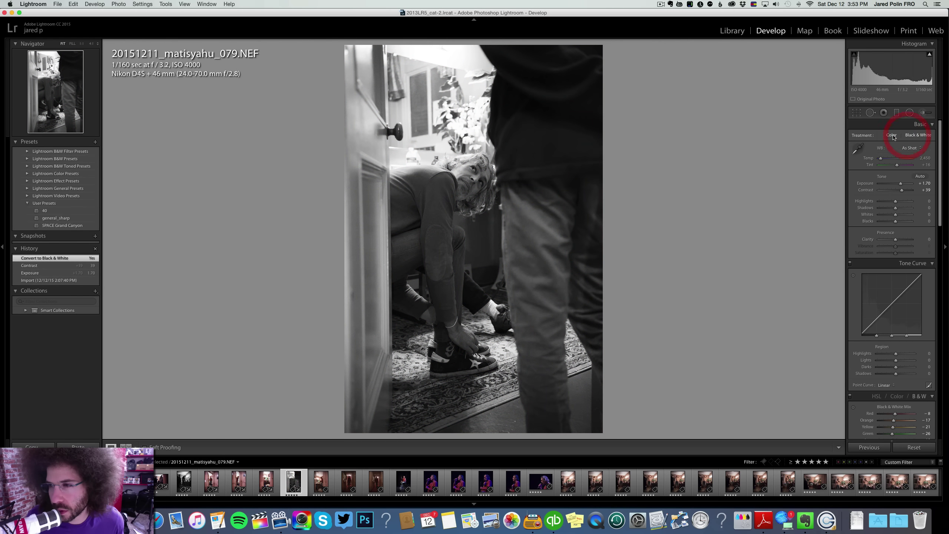
click(891, 135)
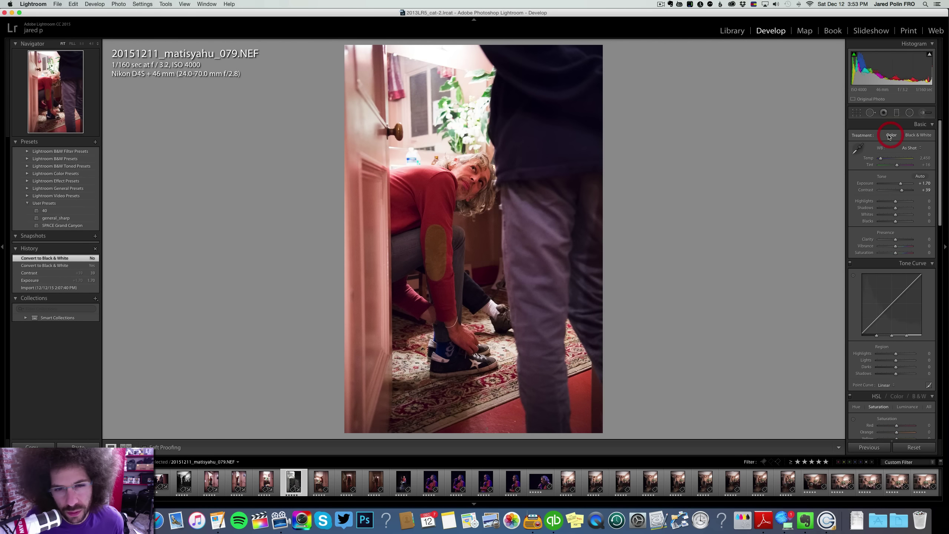
Give photo 079 a Medium Contrast point curve, Clarity +30 and Highlights -36.
click(886, 385)
click(897, 387)
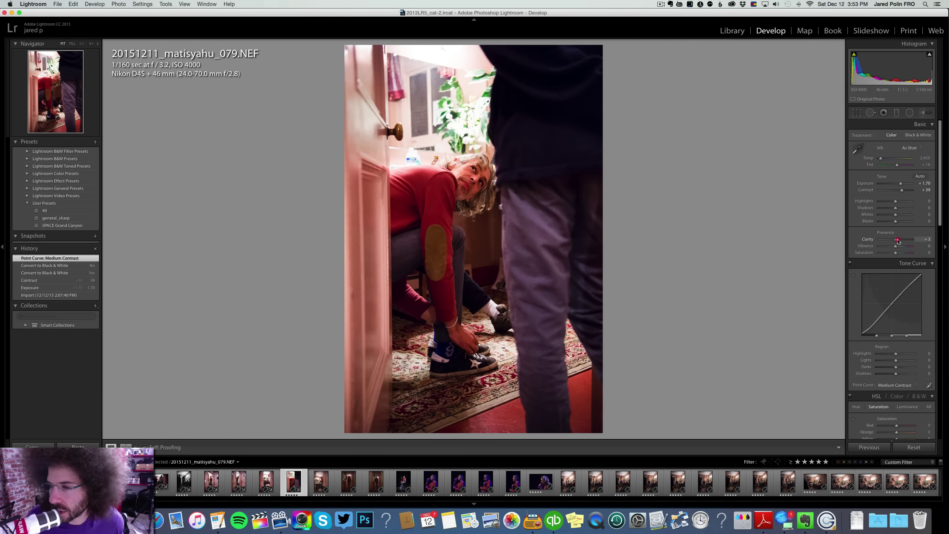
drag(896, 239, 900, 239)
click(890, 202)
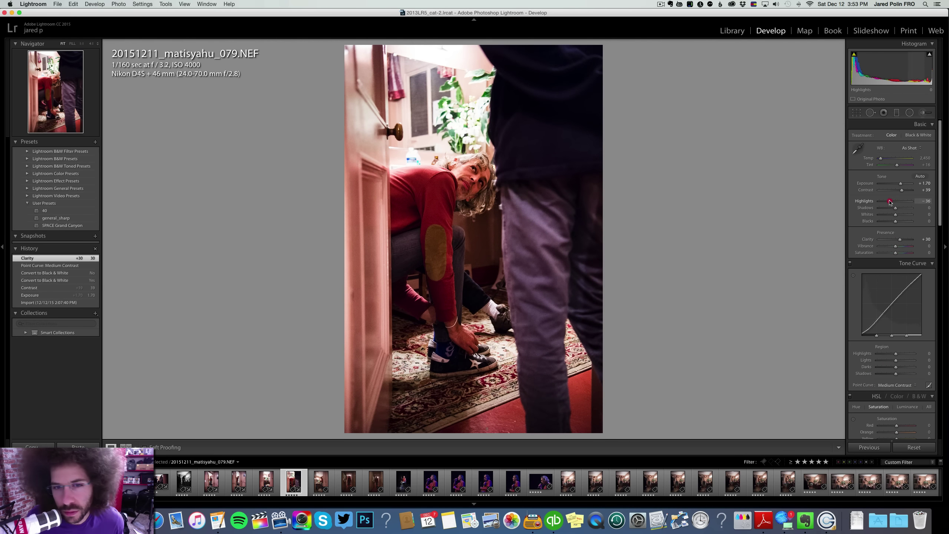
Try a temperature of 2,200 on photo 079 and settle on 2,300.
click(919, 158)
text(2)
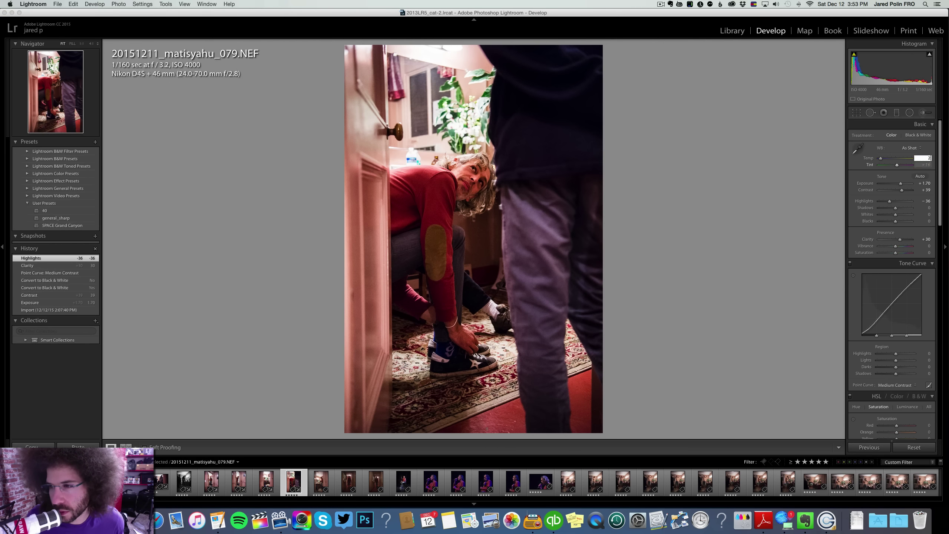
text(200)
key(Return)
text(2,3)
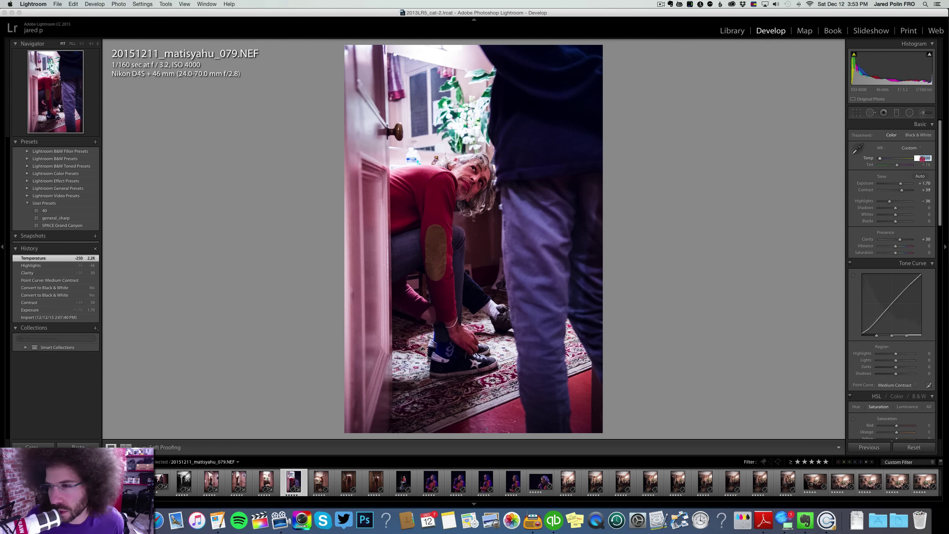
text(00)
key(Return)
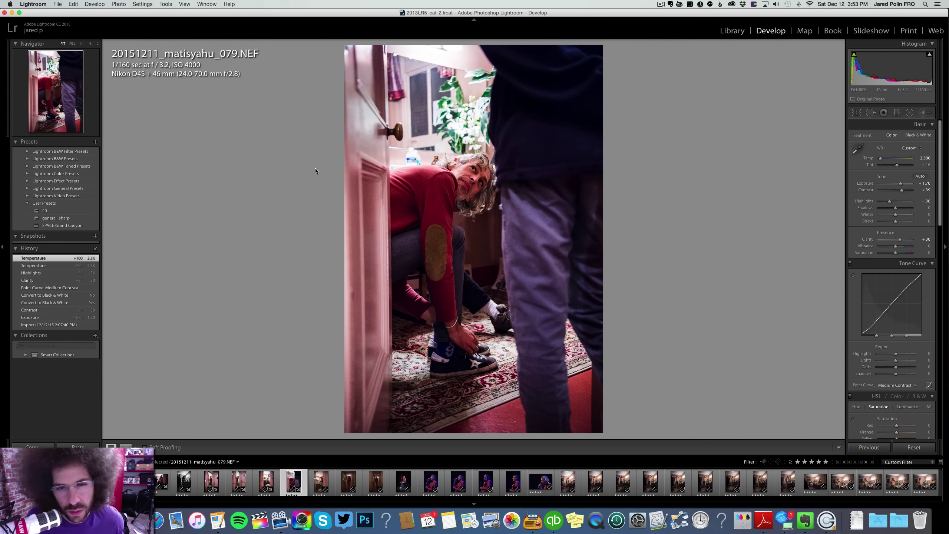
Check the face in photo 079 up close and compare the photo's color repeatedly with photo 073.
click(465, 167)
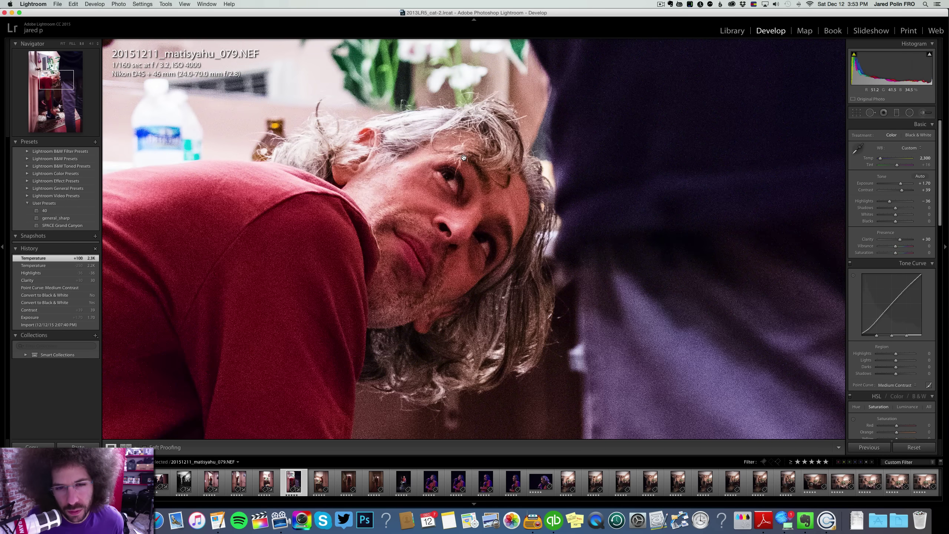
click(464, 158)
key(Left)
key(Right)
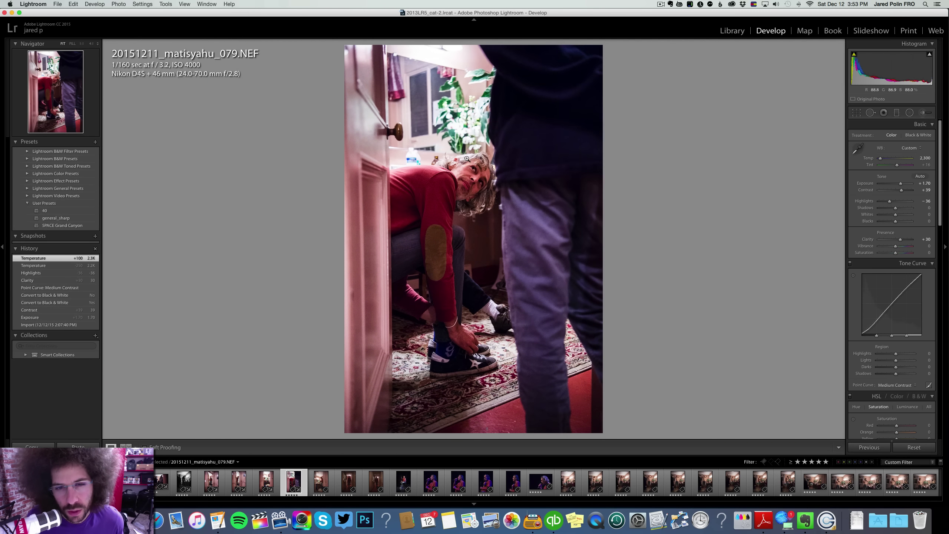
key(Left)
key(Right)
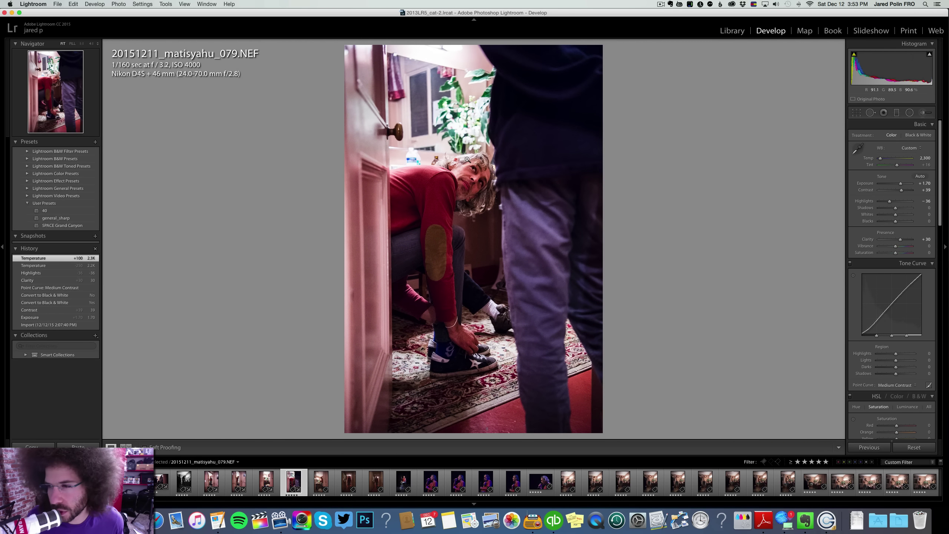
key(Left)
key(Right)
Try a tint of +7 on photo 079, settle on +10, and compare the result with photo 073.
click(924, 164)
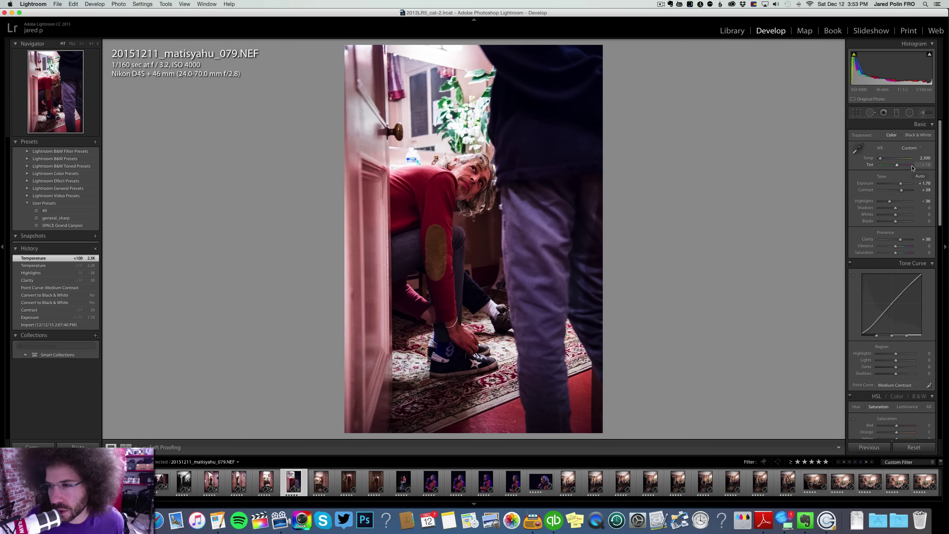
text(7)
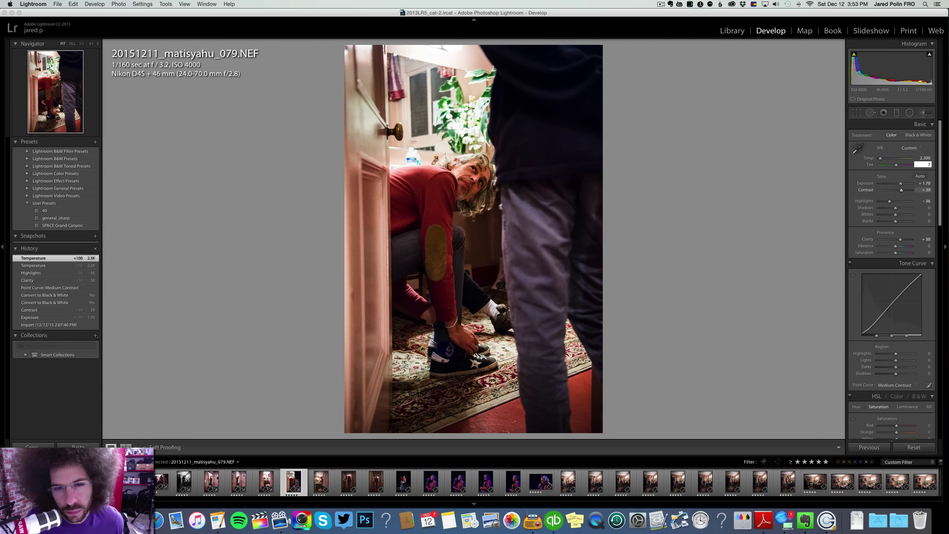
key(Return)
drag(924, 164, 932, 166)
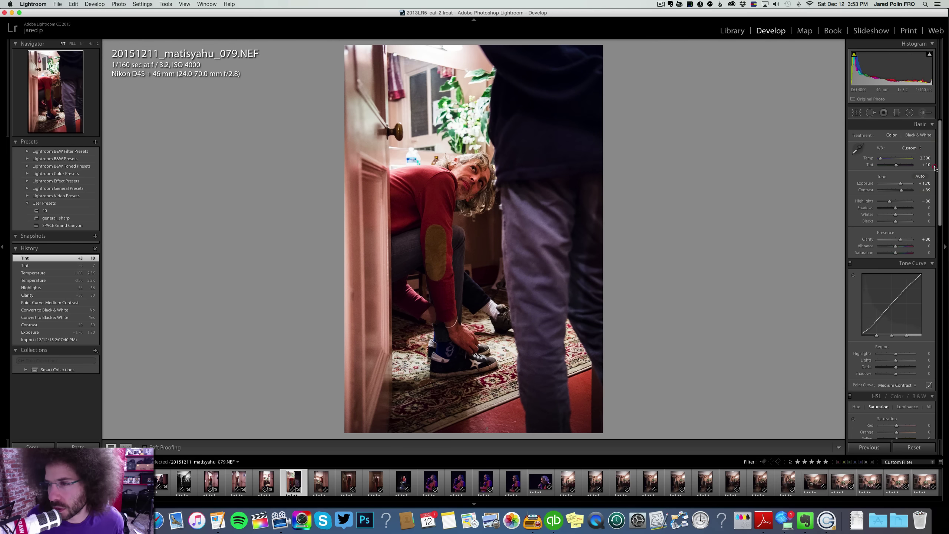
key(Left)
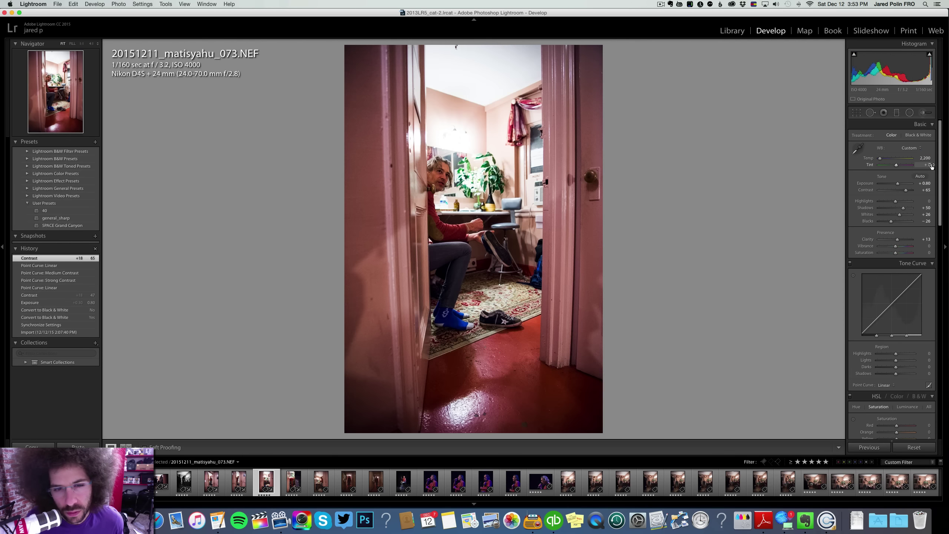
key(Right)
Set Contrast on photo 081 to +35 and compare it with photo 079.
key(Right)
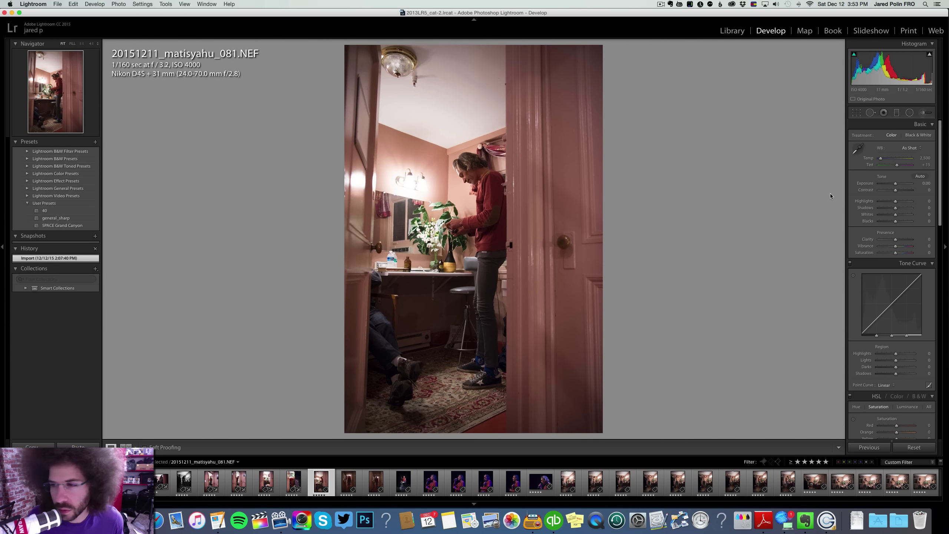
click(901, 190)
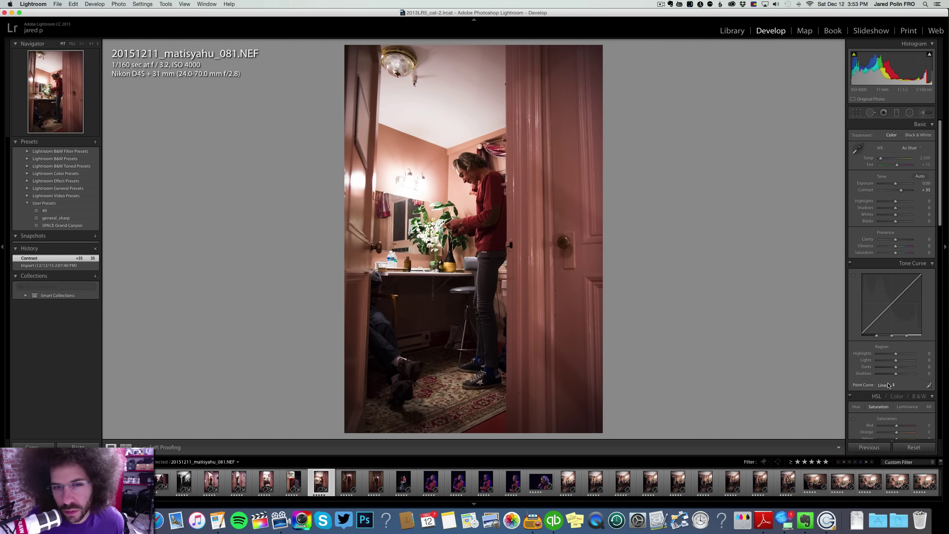
click(293, 481)
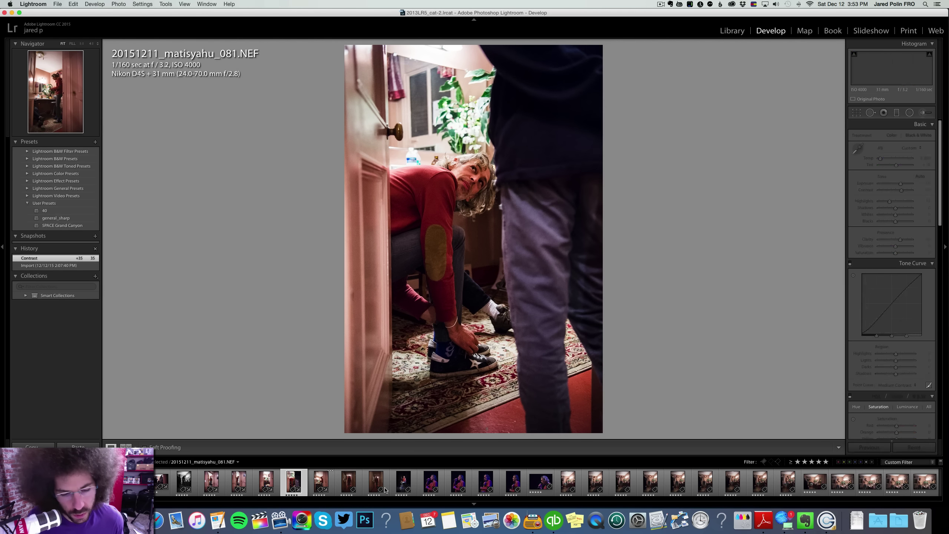
click(320, 482)
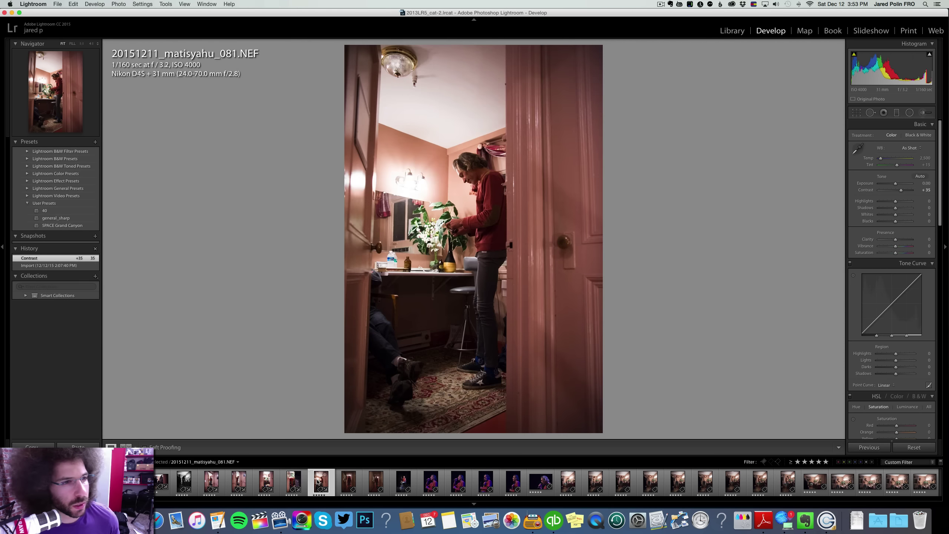
Synchronize the develop settings of photo 079 to photo 081 with the default selection of settings, and show photo 081.
key(shift+Left)
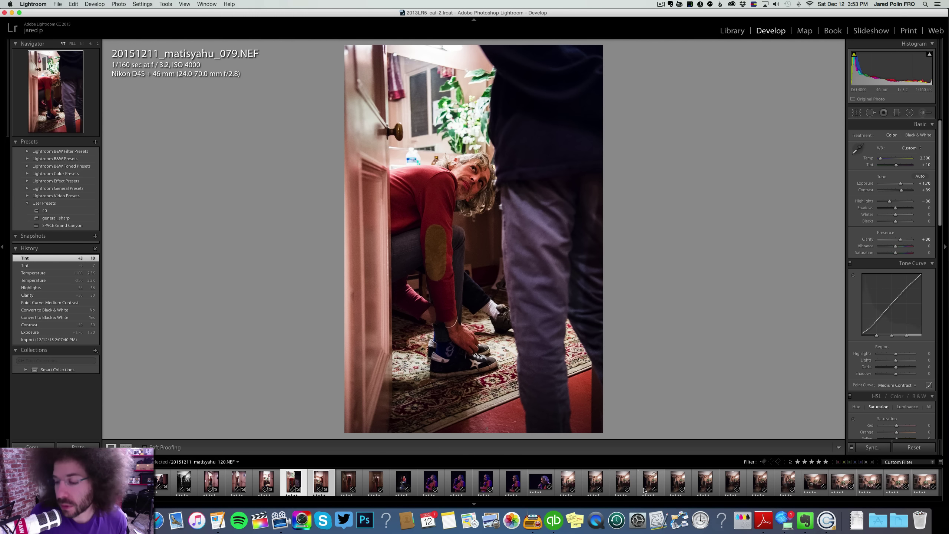
click(870, 447)
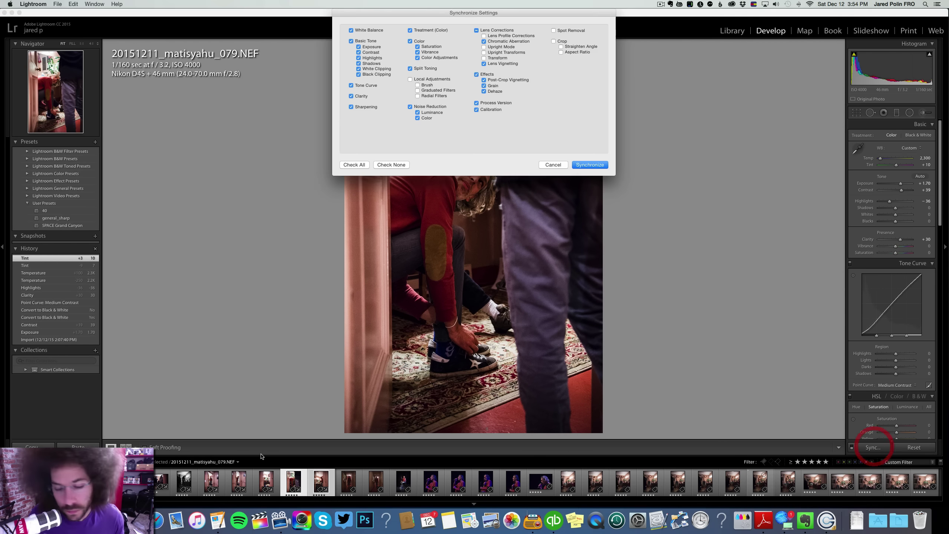
key(Return)
click(321, 481)
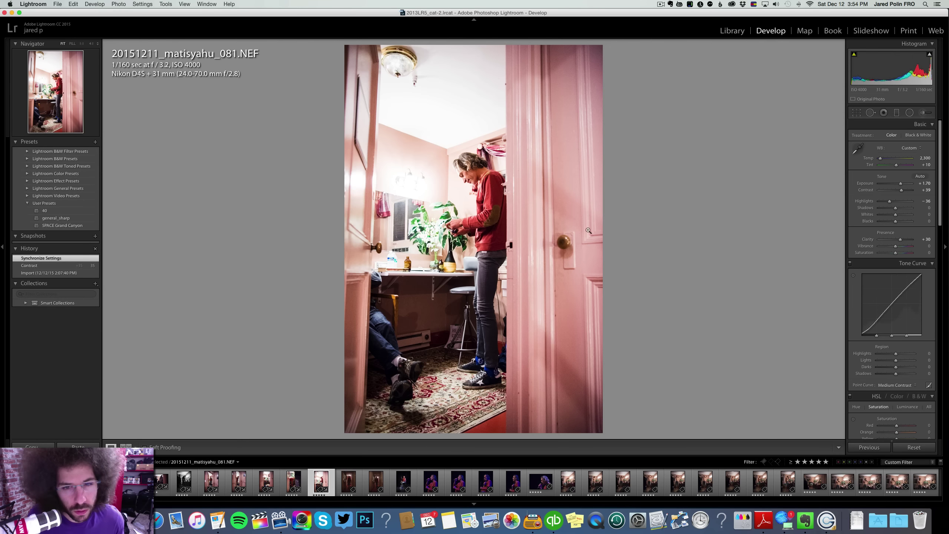
Convert photo 081 to black and white and set its Exposure to +1.03 and Contrast to +45.
drag(895, 186, 891, 187)
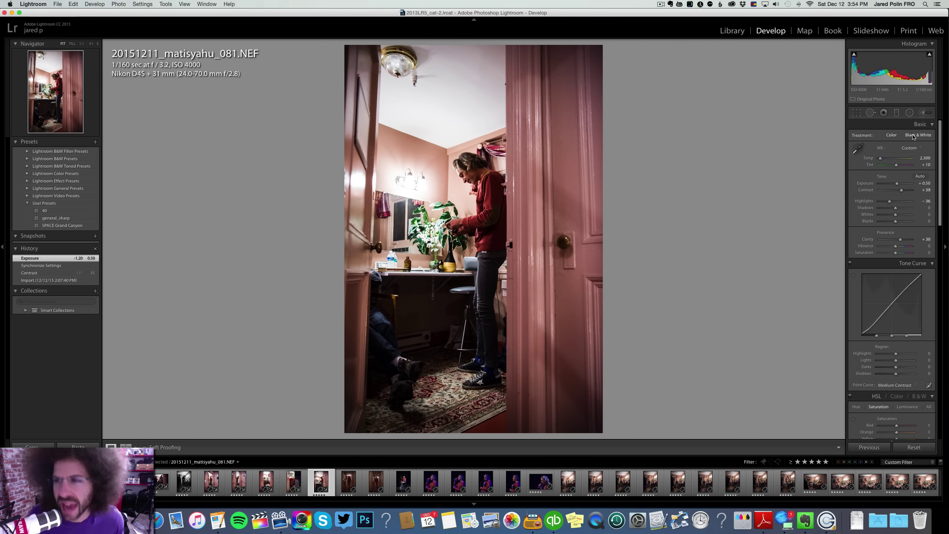
key(v)
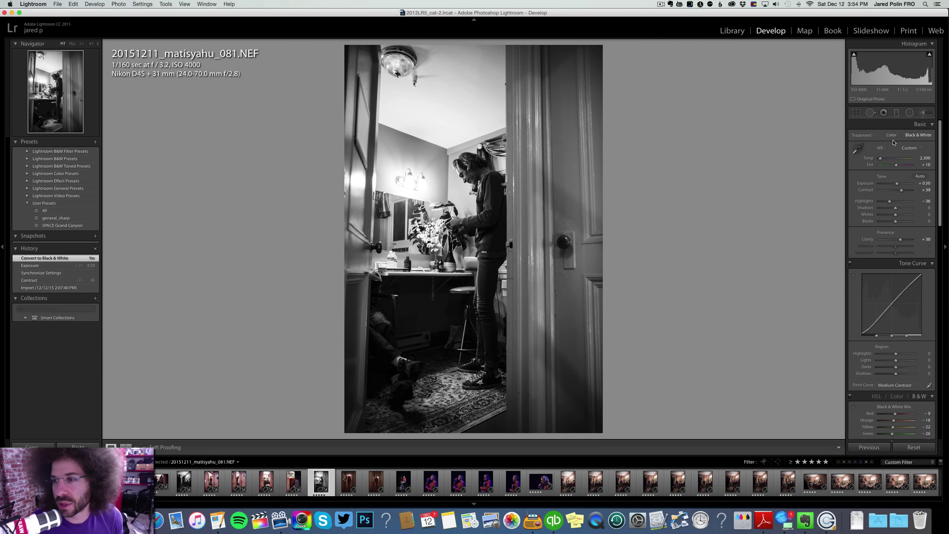
click(898, 185)
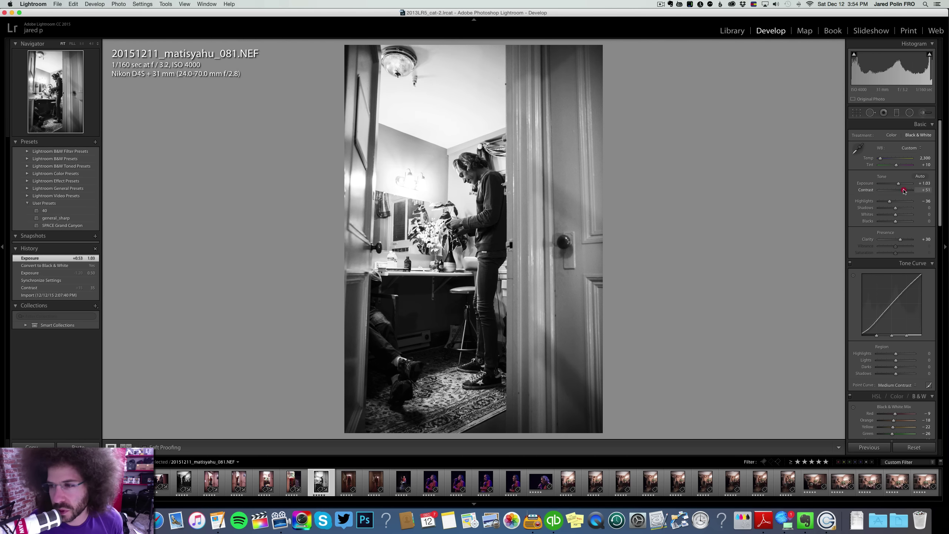
drag(904, 191, 902, 190)
Check photo 081 in color, return to black and white, and set Highlights -32, Shadows +5, Whites -20 and Blacks -22.
click(892, 136)
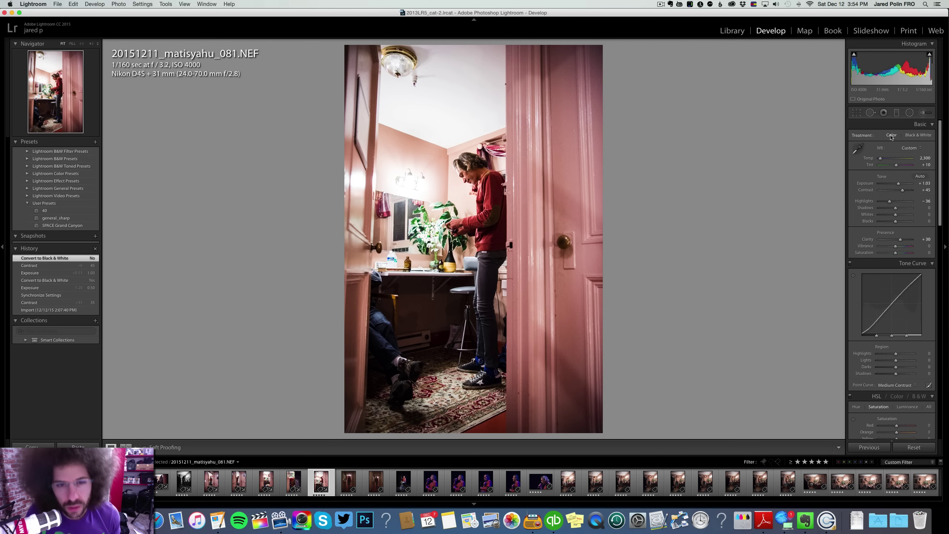
click(918, 135)
drag(465, 169, 465, 169)
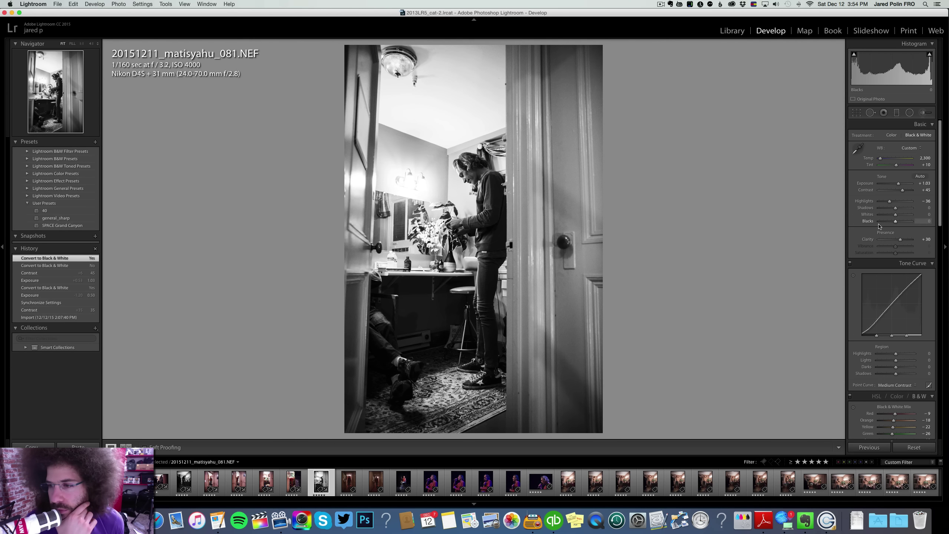
mouse_move(892, 222)
mouse_down()
mouse_move(900, 225)
mouse_move(888, 202)
mouse_move(897, 209)
mouse_up()
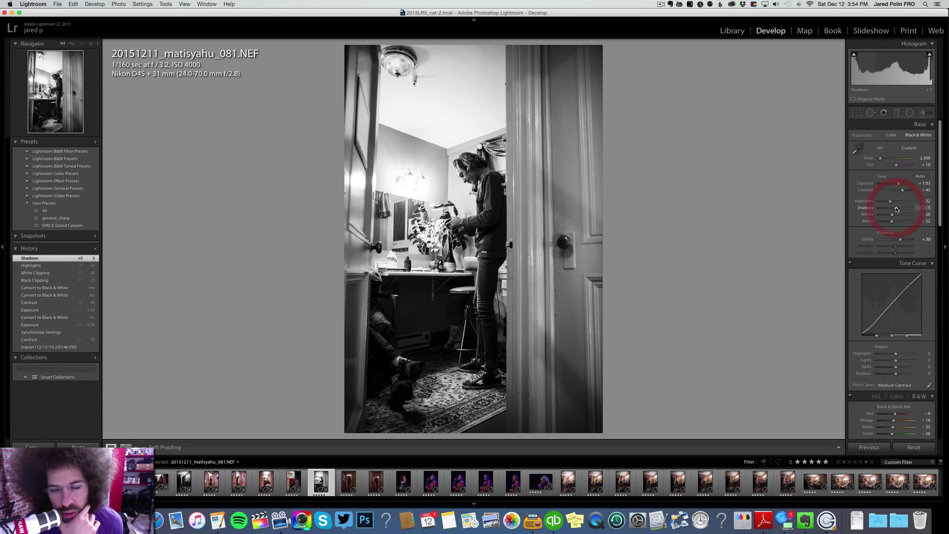
Compare the color and black-and-white treatments of photo 081 twice, ending on black and white.
click(891, 136)
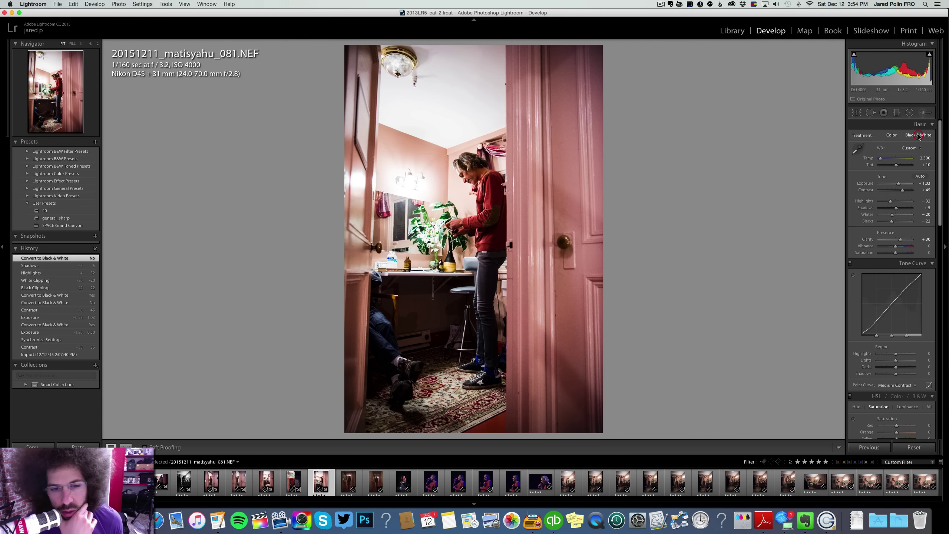
click(918, 136)
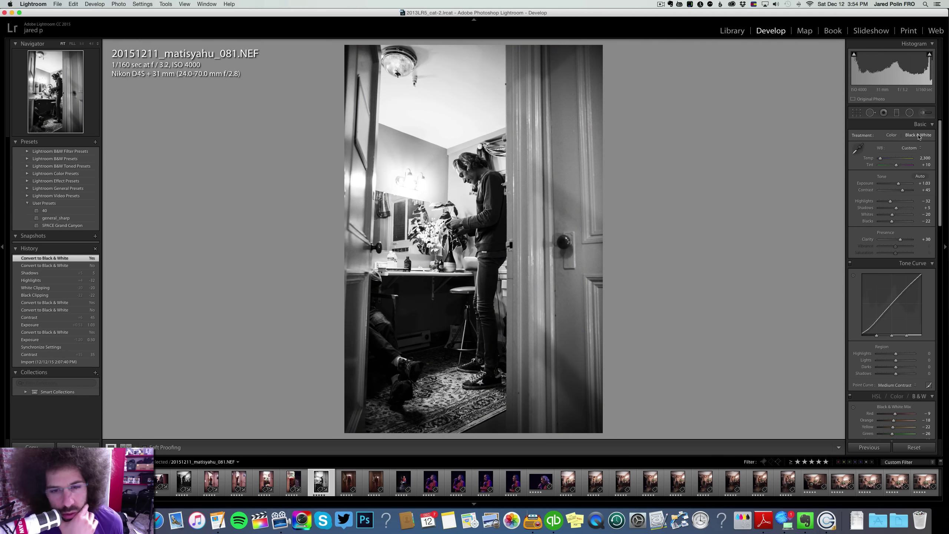
click(892, 136)
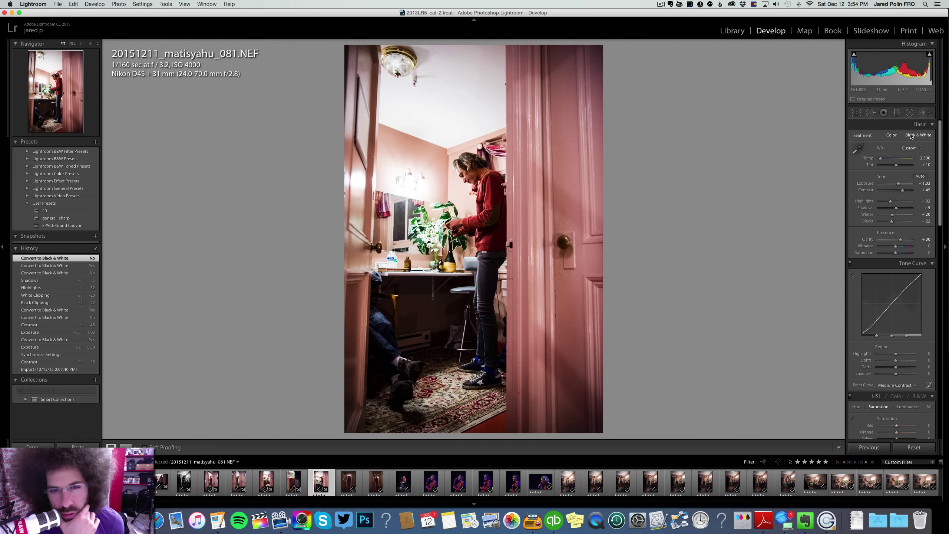
click(911, 136)
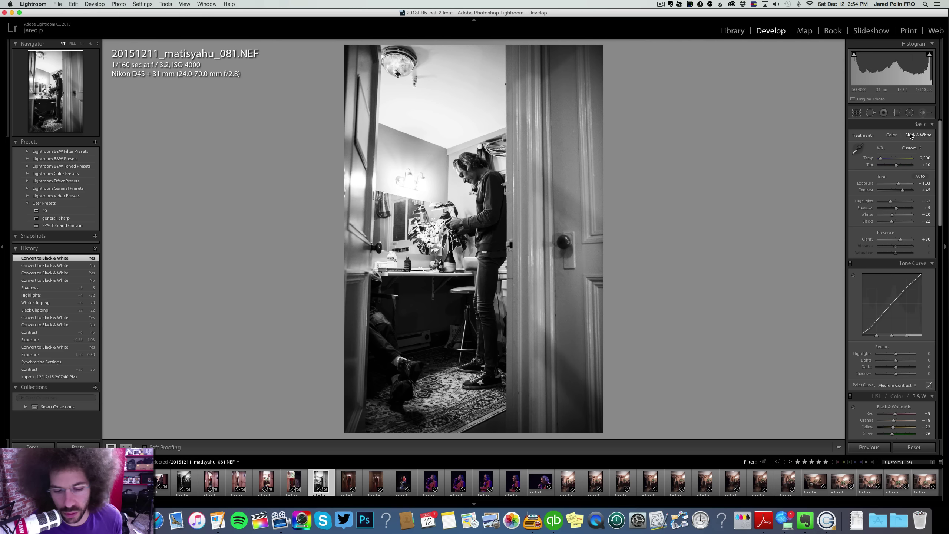
Set photo 082 to Exposure +1.92 and Contrast +31, and preview it briefly in black and white.
key(Right)
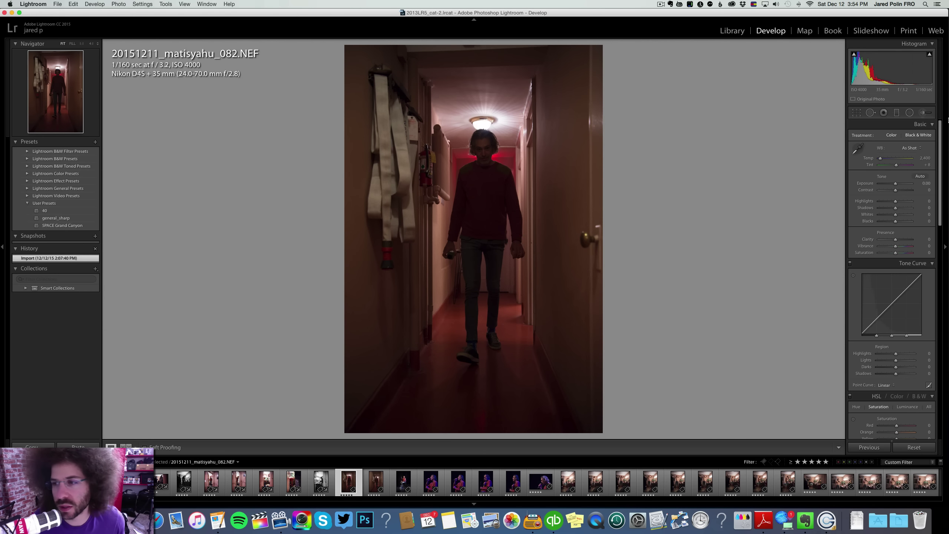
click(901, 184)
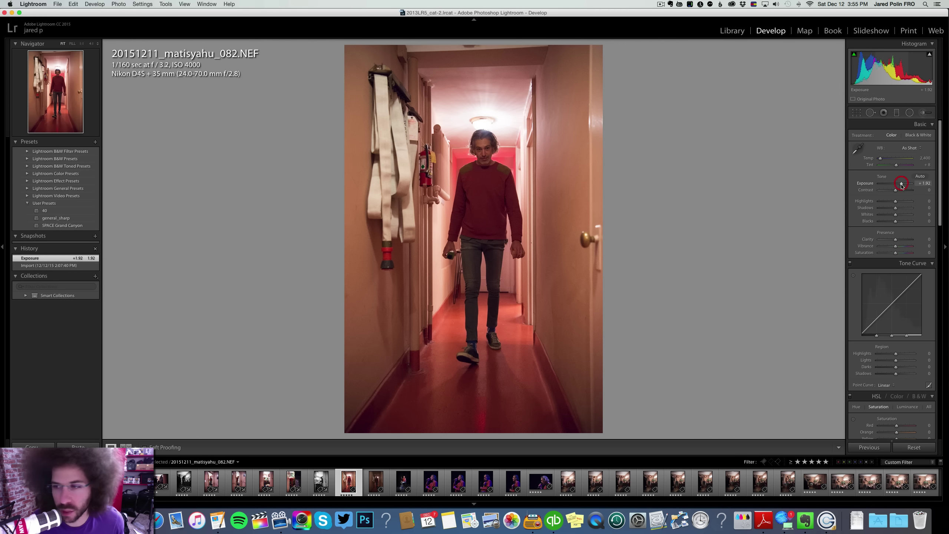
click(900, 189)
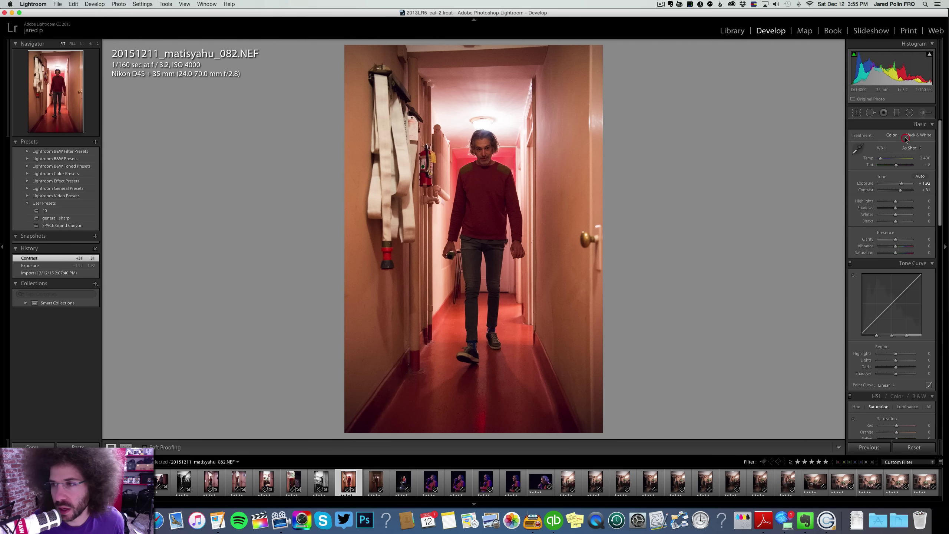
key(v)
click(889, 136)
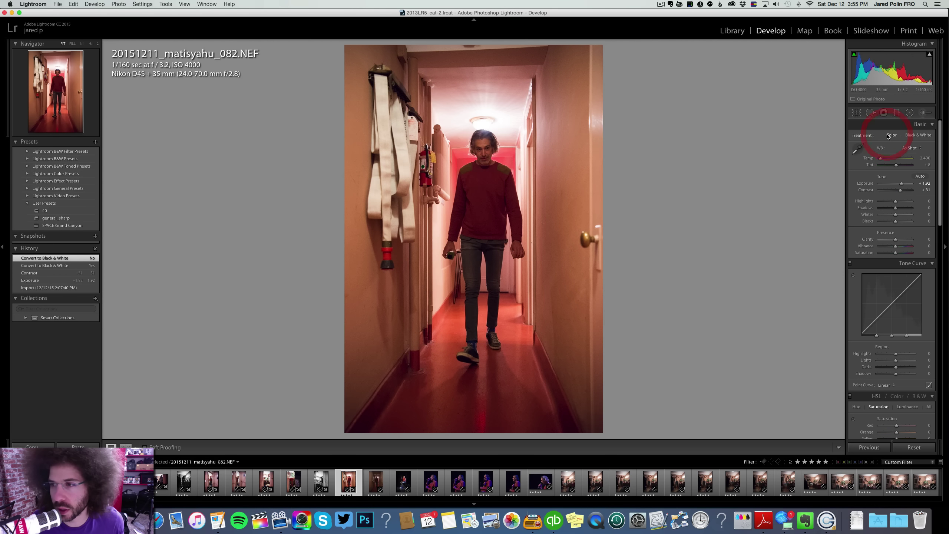
Apply the Medium Contrast point curve to photo 082 and raise its Shadows to +53.
click(884, 385)
click(884, 389)
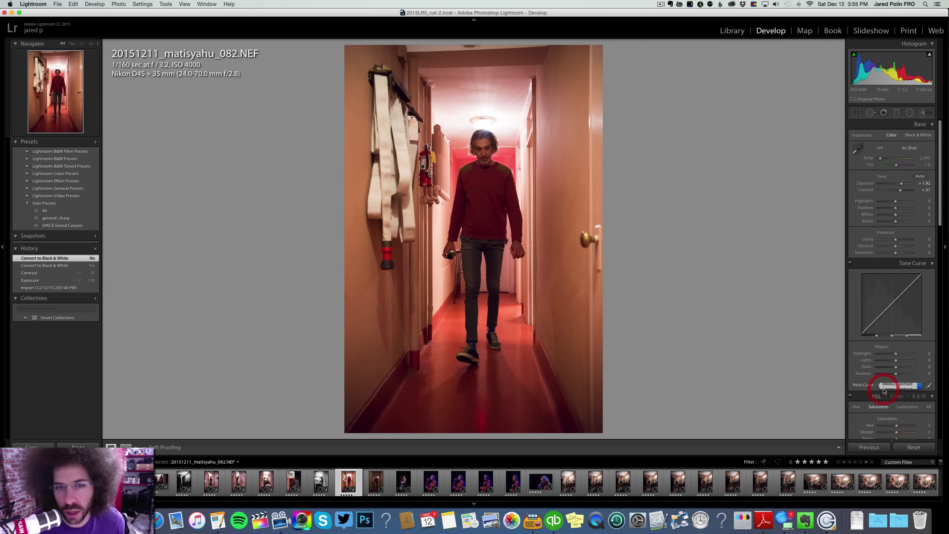
drag(899, 209, 903, 209)
Try a temperature of 2,200 on photo 082, settle on 2,100, and set Contrast to +72 and Tint to 0.
click(925, 158)
text(2200)
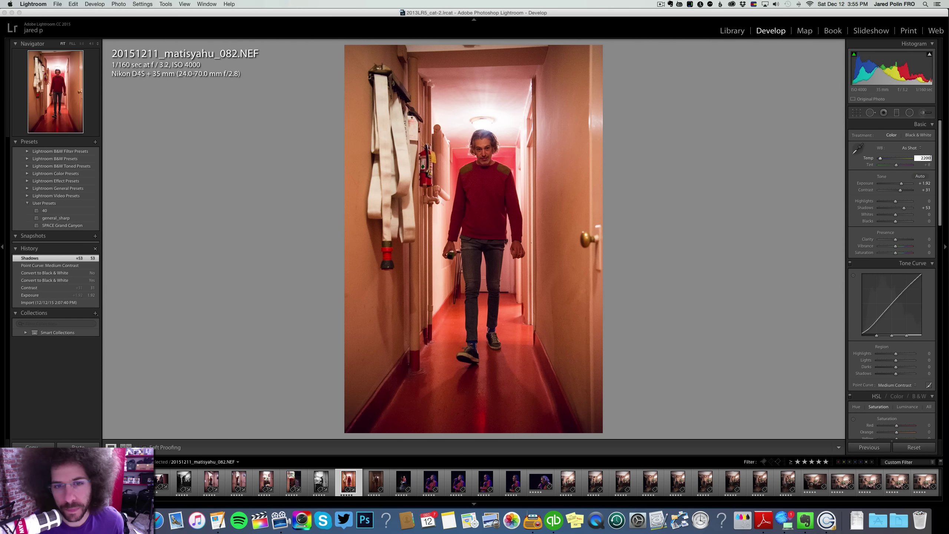
key(Return)
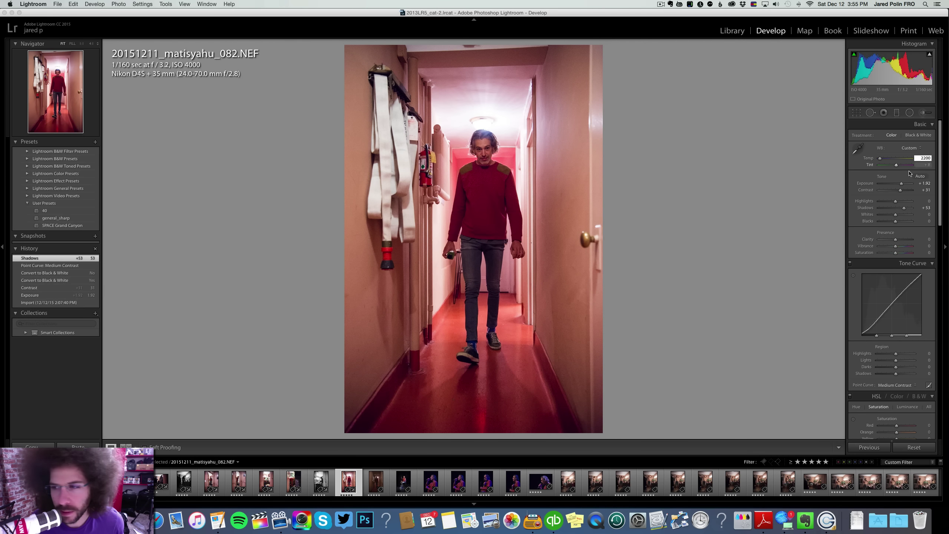
click(909, 191)
drag(909, 192, 895, 165)
drag(880, 159, 880, 159)
Preview photo 082 in black and white, return it to color, and check the face up close.
click(920, 136)
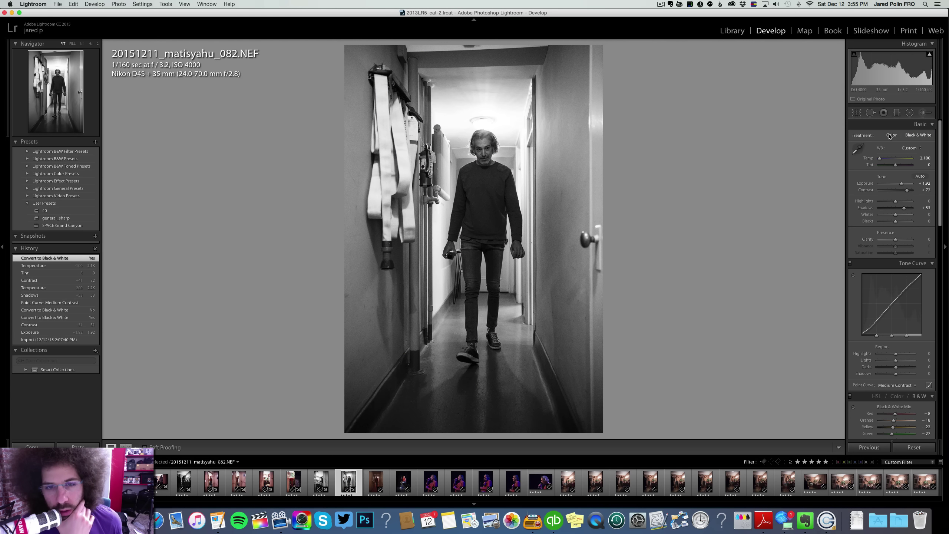
click(891, 136)
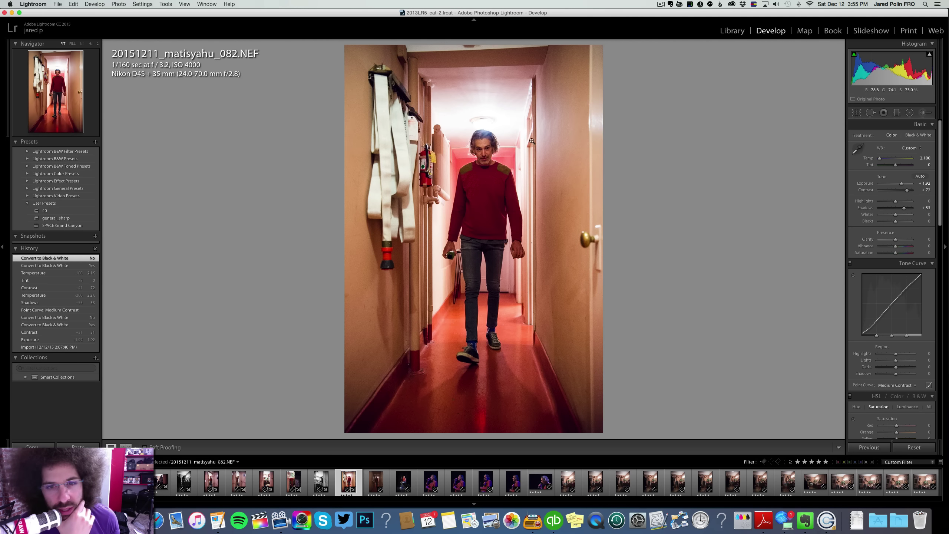
click(476, 137)
click(492, 78)
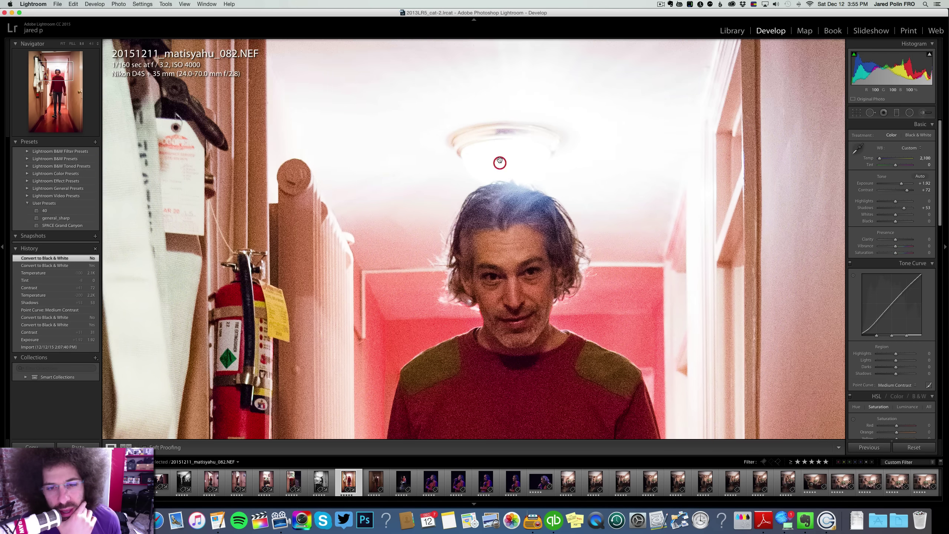
click(496, 159)
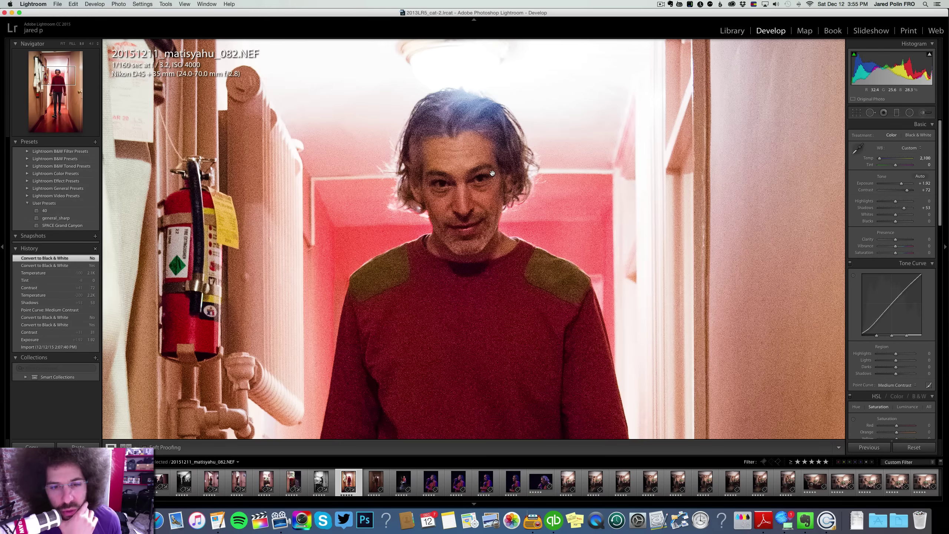
click(458, 149)
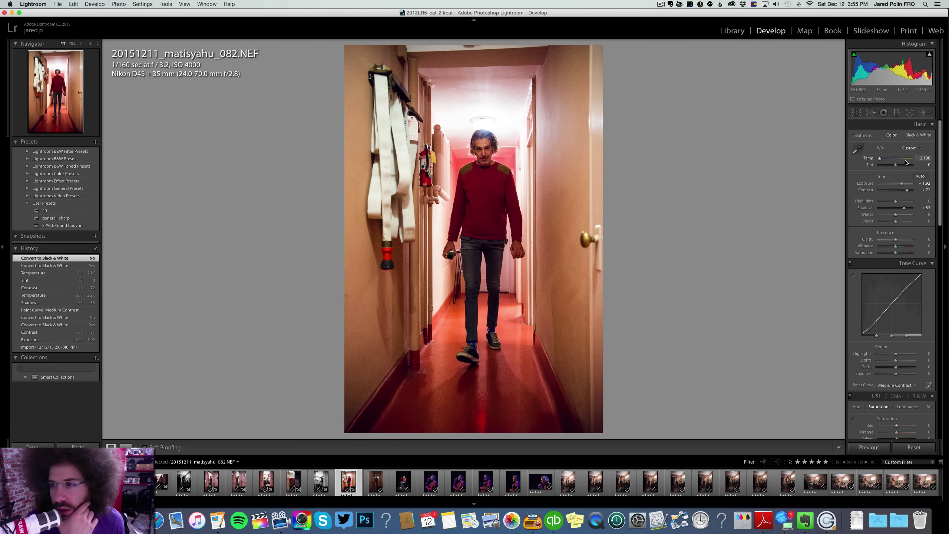
Set the temperature of photo 082 to 2,050.
click(924, 158)
text(2)
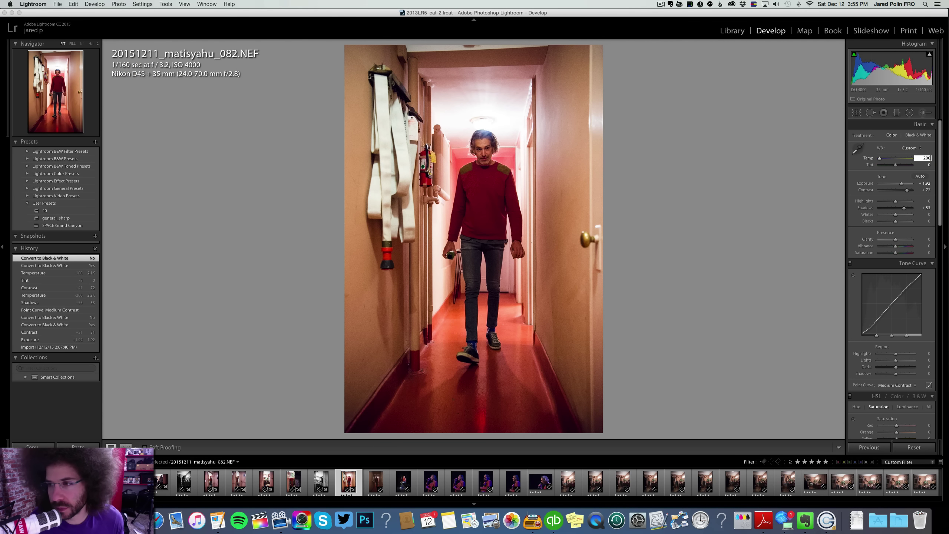
key(BackSpace)
key(BackSpace)
key(BackSpace)
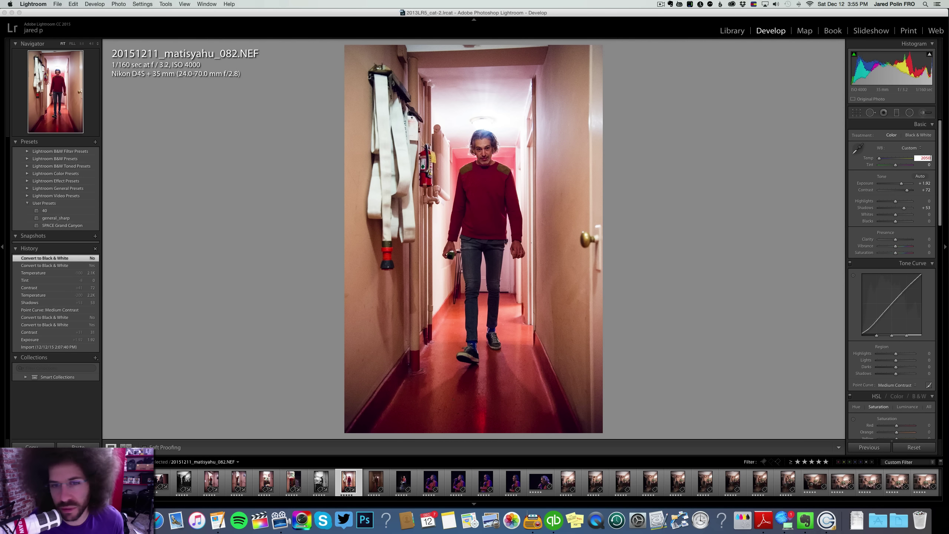
key(Return)
Compare the black-and-white and color treatments of photo 082 twice, ending on color.
click(917, 135)
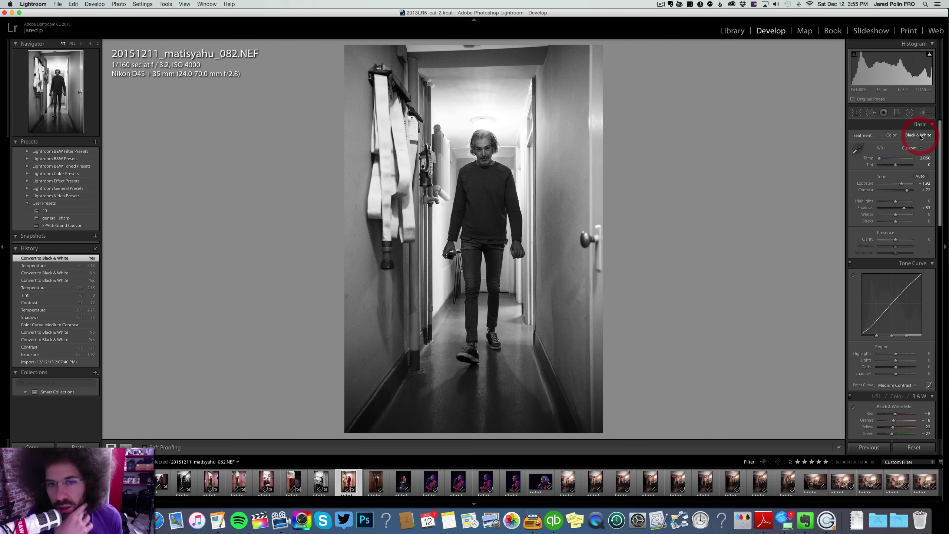
click(892, 135)
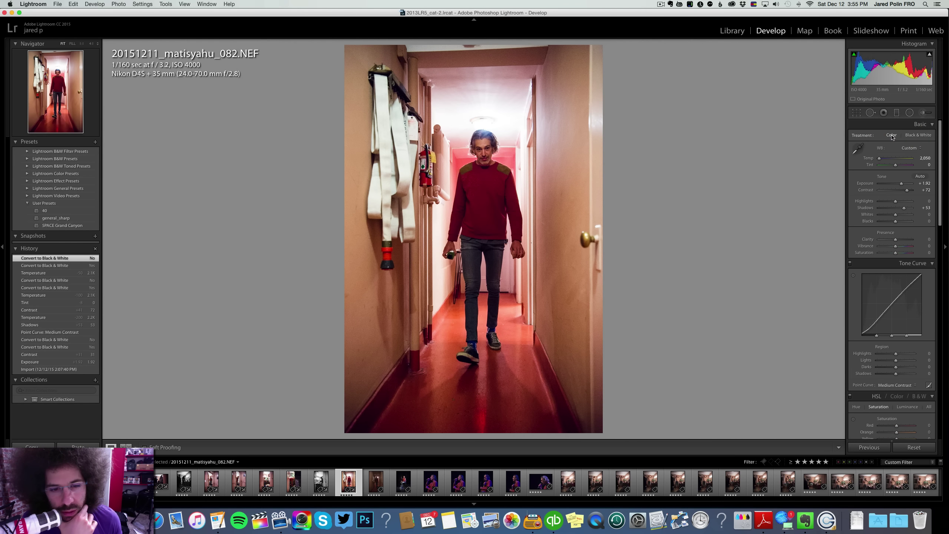
click(909, 137)
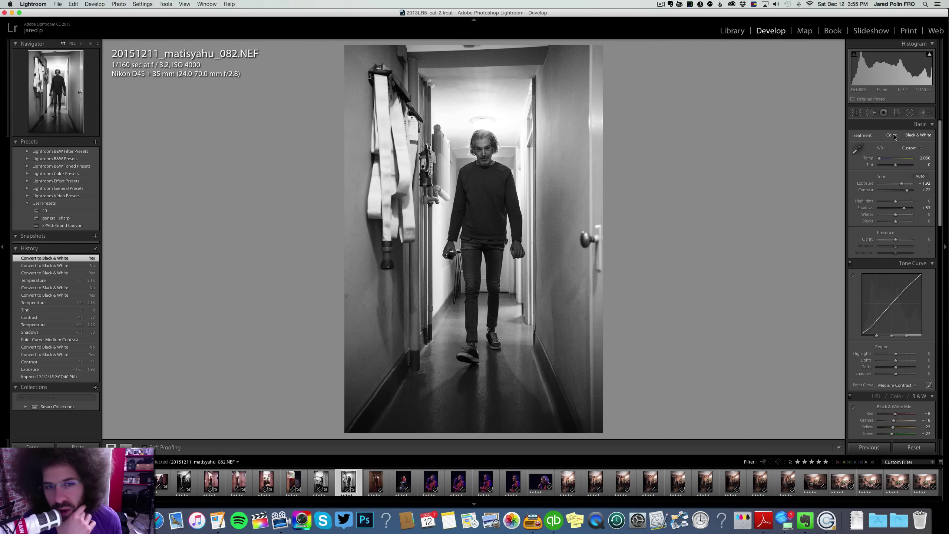
click(895, 137)
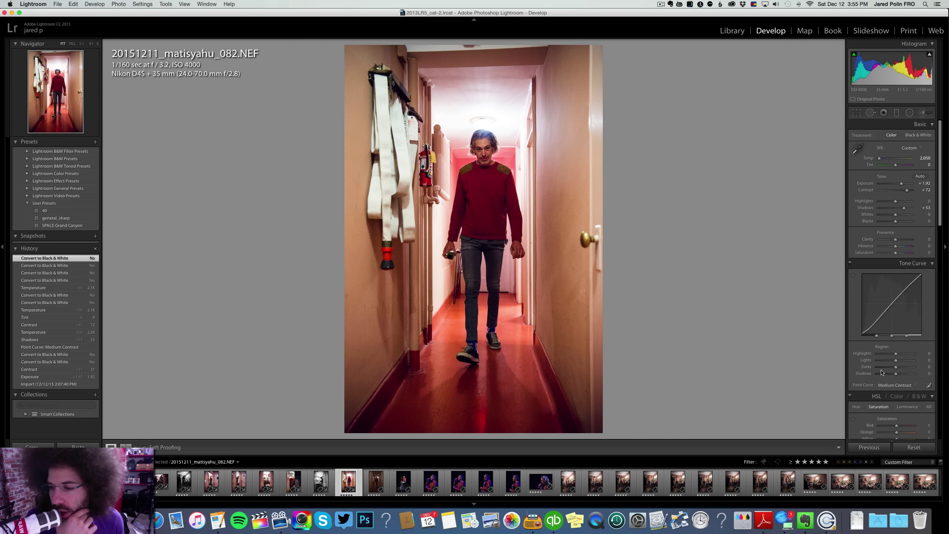
Set Clarity on photo 082 to +20 and compare the before and after views repeatedly.
drag(896, 240, 899, 242)
key(backslash)
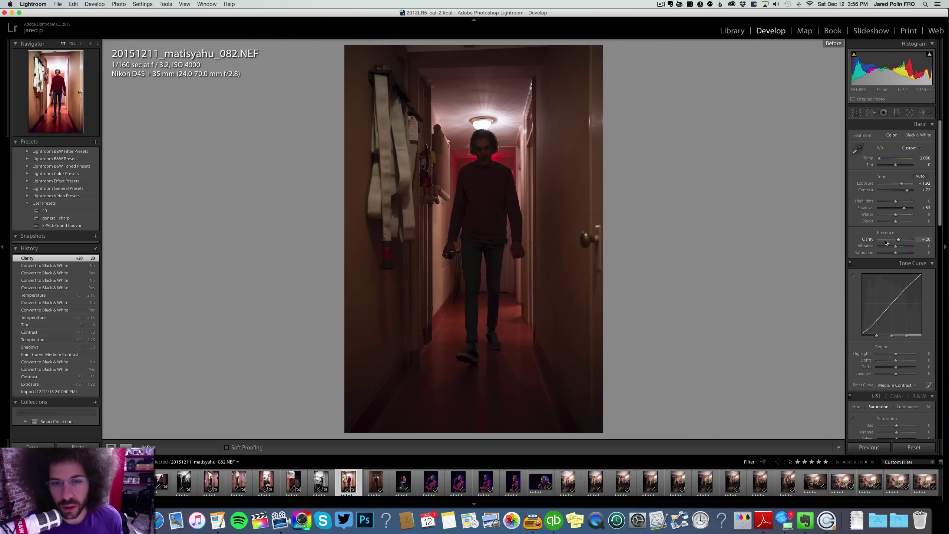
key(backslash)
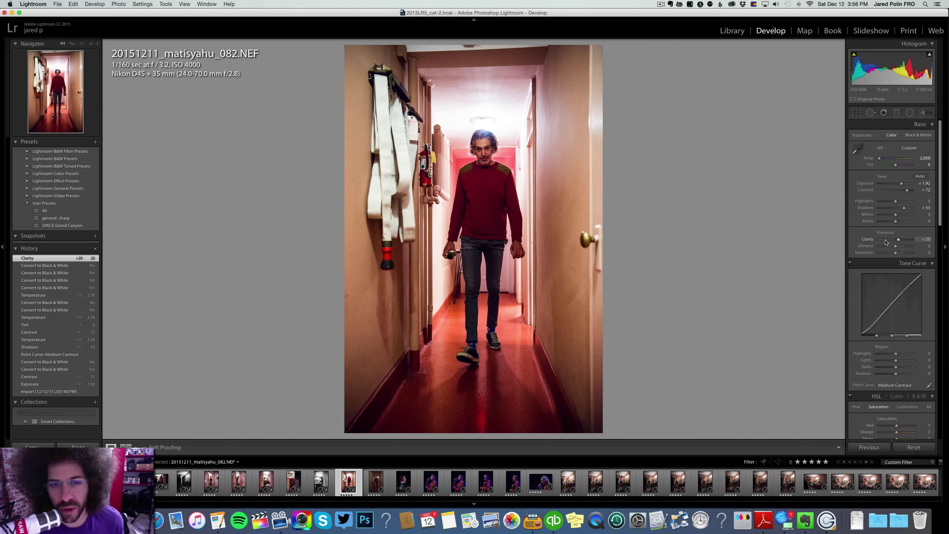
key(backslash)
key(backslash)
key(backslash)
key(backslash)
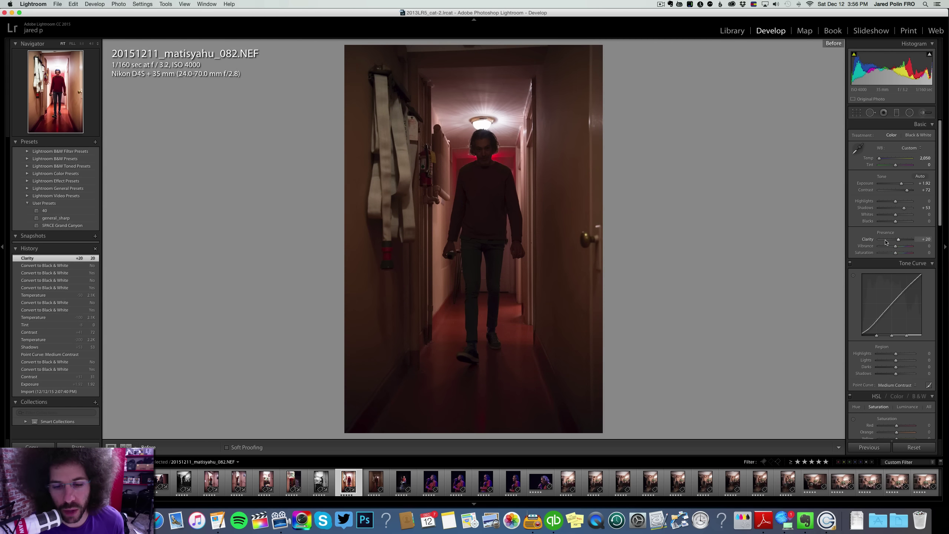
key(backslash)
key(backslash)
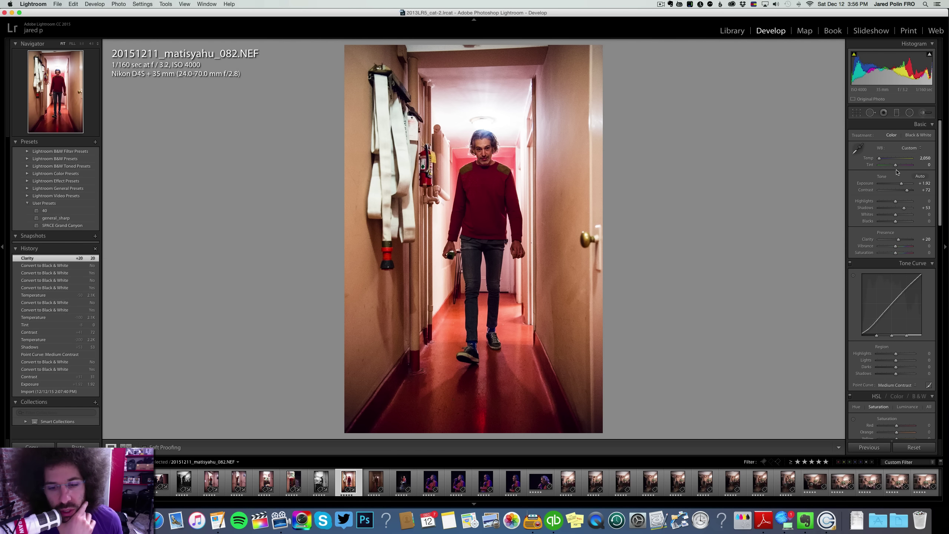
Examine the hallway portrait 082 up close around the hands and sweater, and return to the full view.
click(503, 324)
click(533, 302)
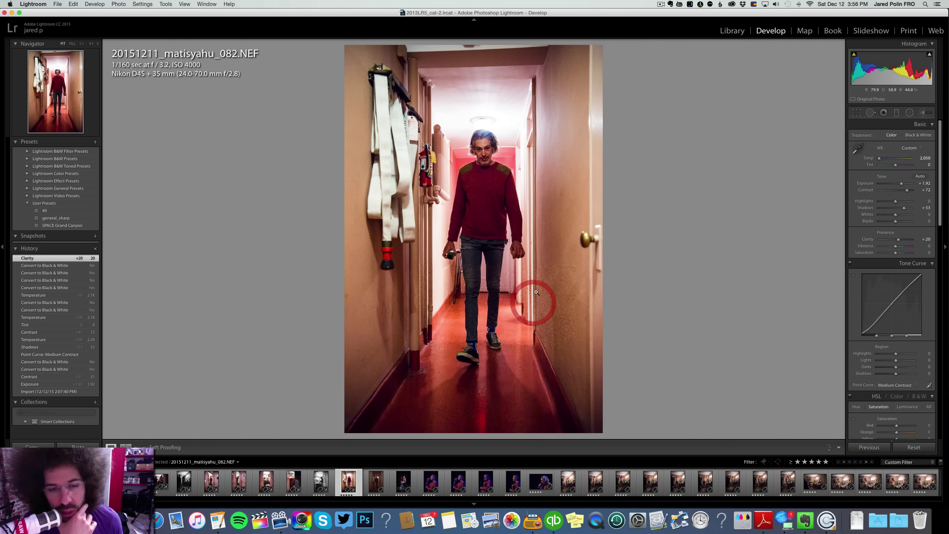
click(471, 156)
drag(336, 432, 487, 128)
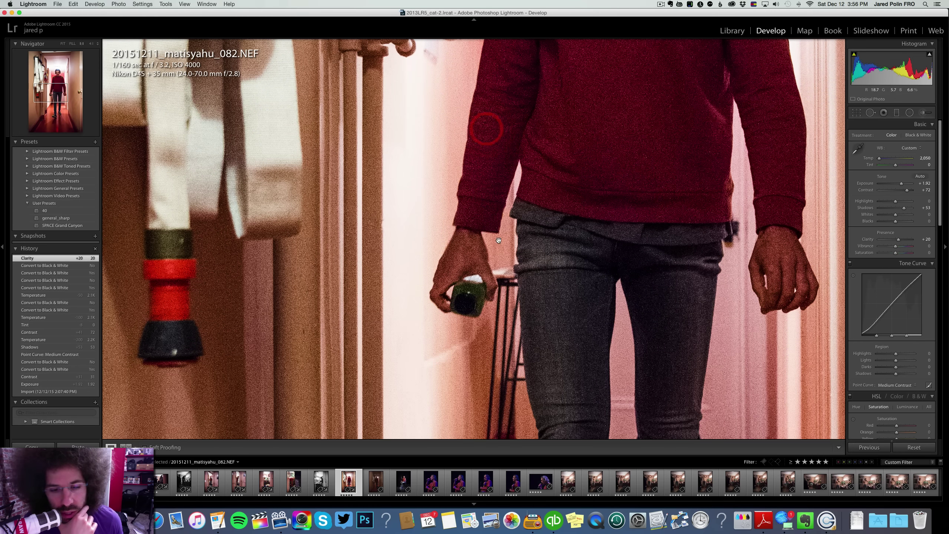
click(549, 217)
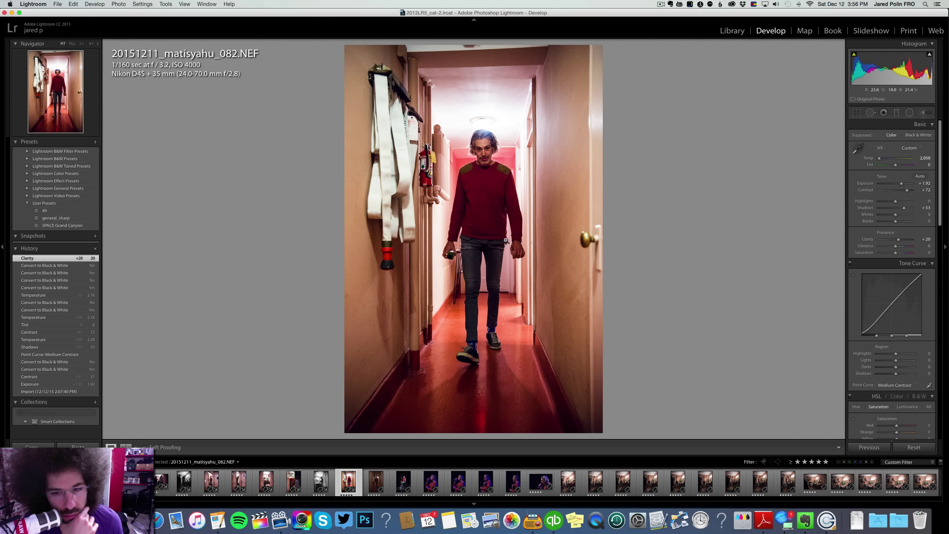
Try slightly lower vibrance and saturation on photo 082, and reset both values to 0.
click(923, 158)
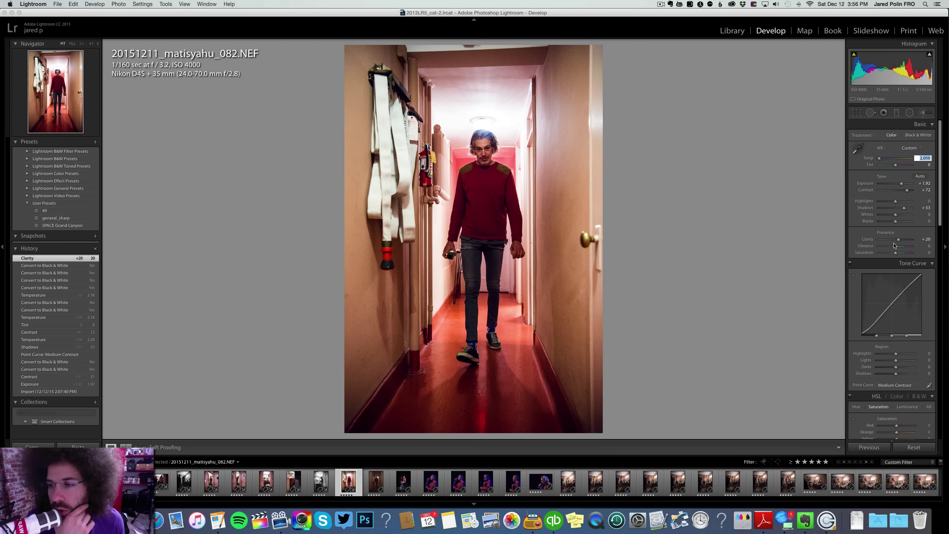
drag(896, 246, 891, 256)
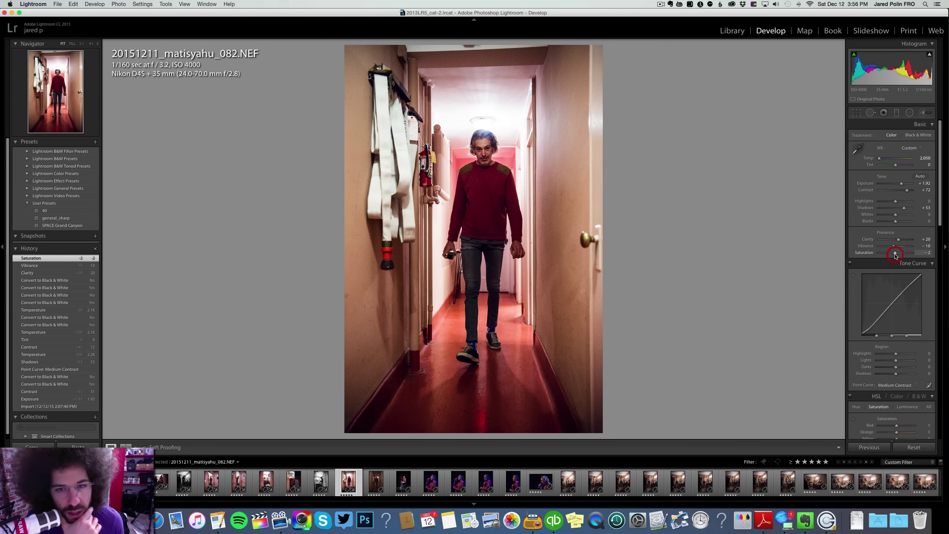
click(926, 254)
text(0)
key(shift+Tab)
text(0)
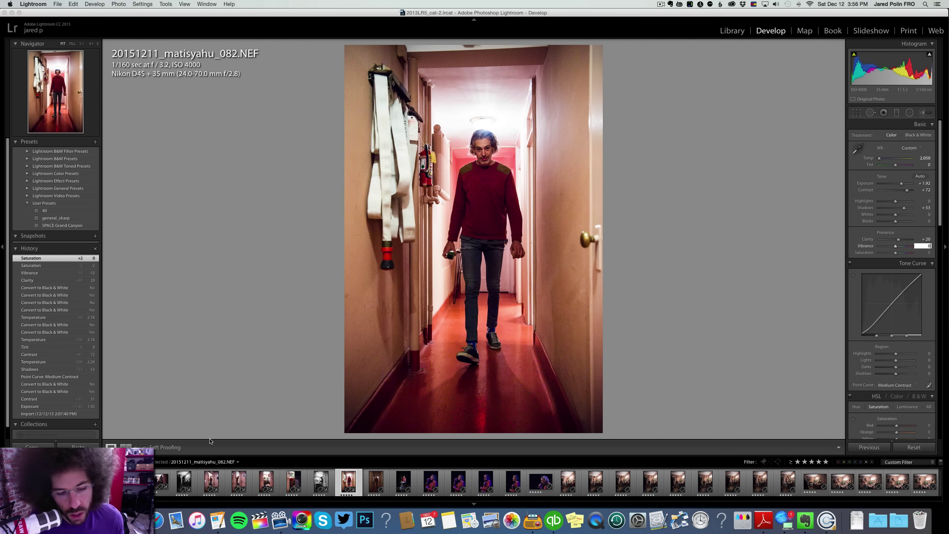
Lower the orange saturation of photo 073 to -22.
click(262, 480)
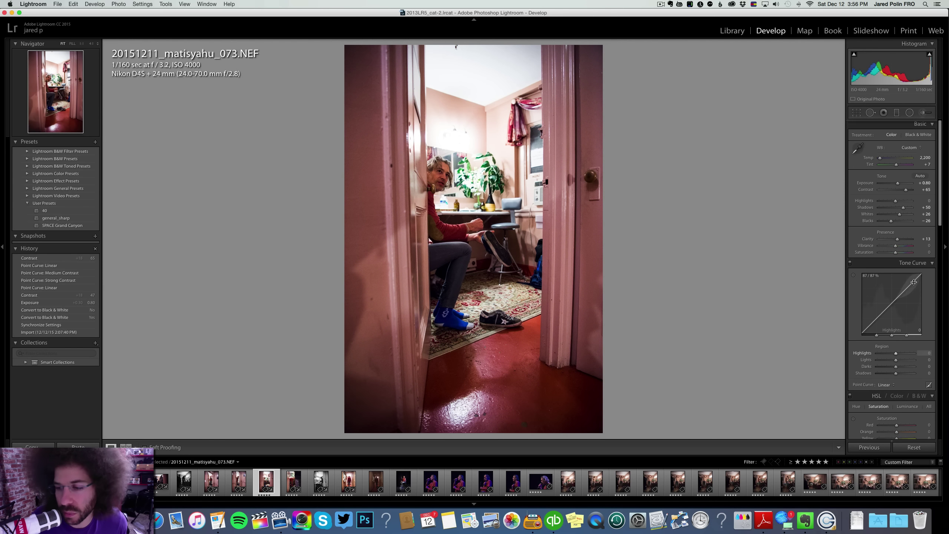
scroll(914, 284, down, 4)
scroll(914, 284, down, 1)
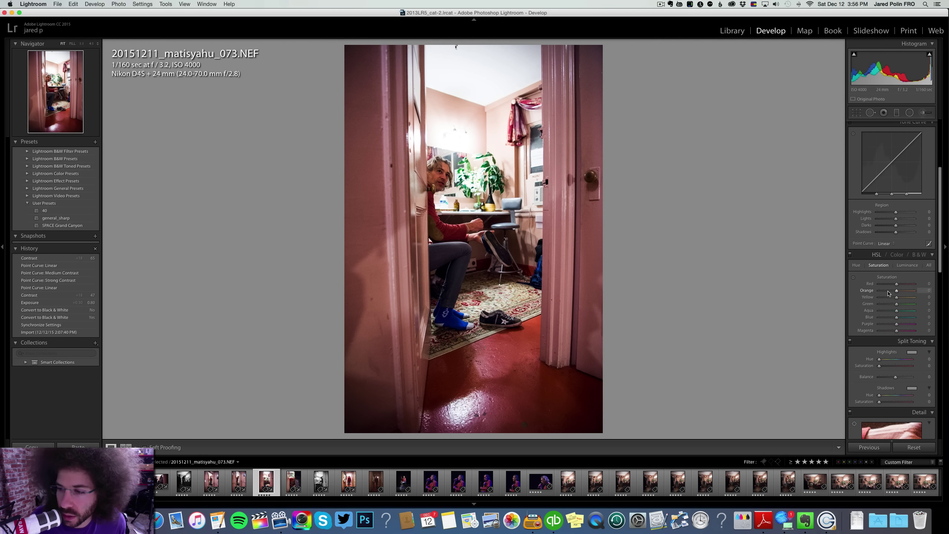
click(888, 291)
drag(888, 292, 892, 291)
click(924, 290)
text(0)
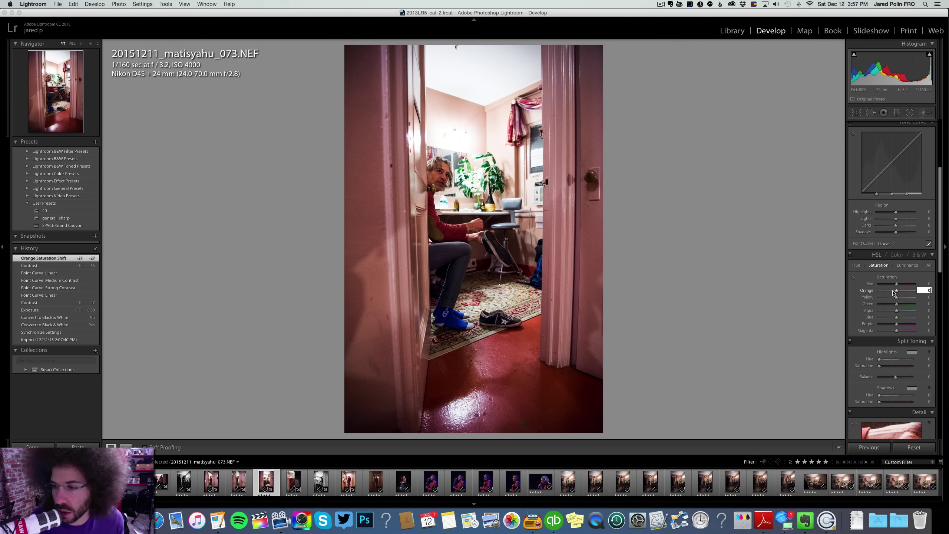
click(893, 292)
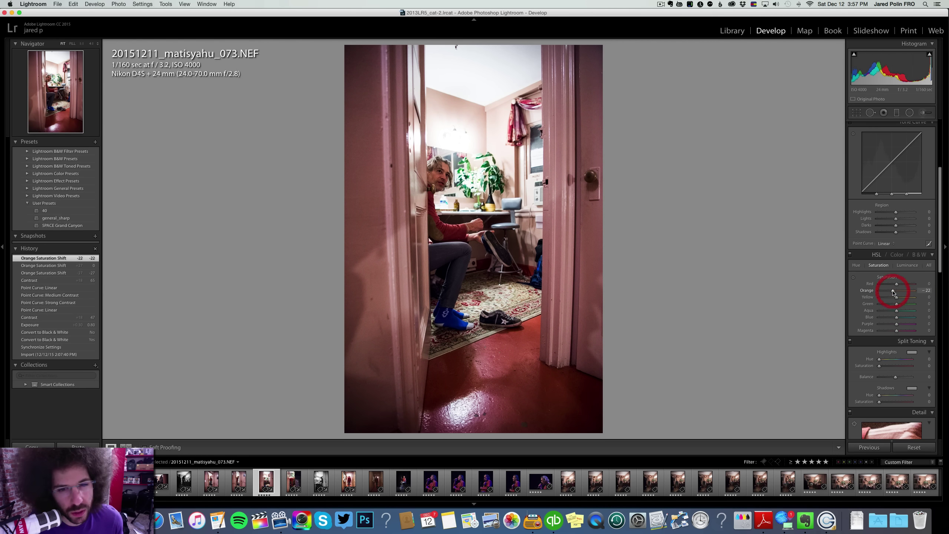
Review the earlier photos in the series one by one, going back from 073 past 069 to 030.
key(Left)
key(Left)
key(Left)
key(Left)
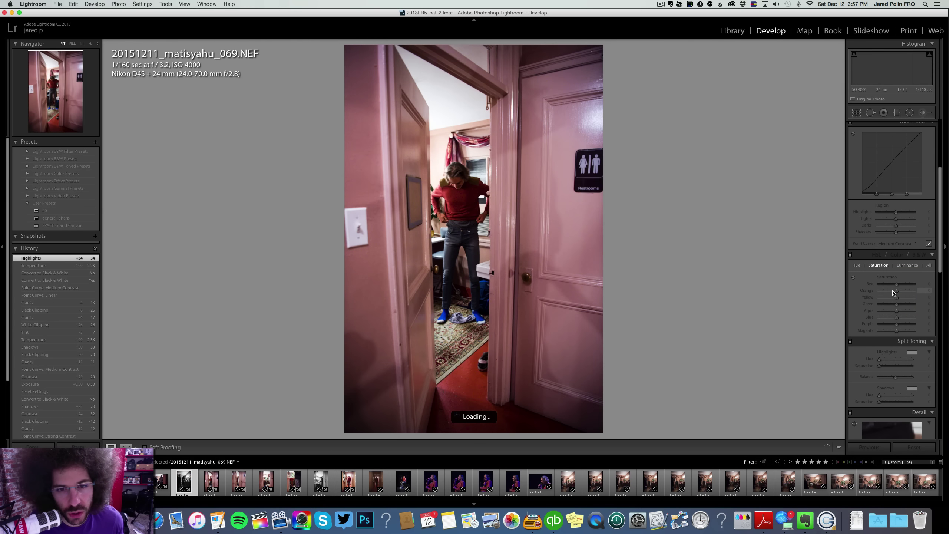
key(Left)
key(Left)
key(Left)
key(Left)
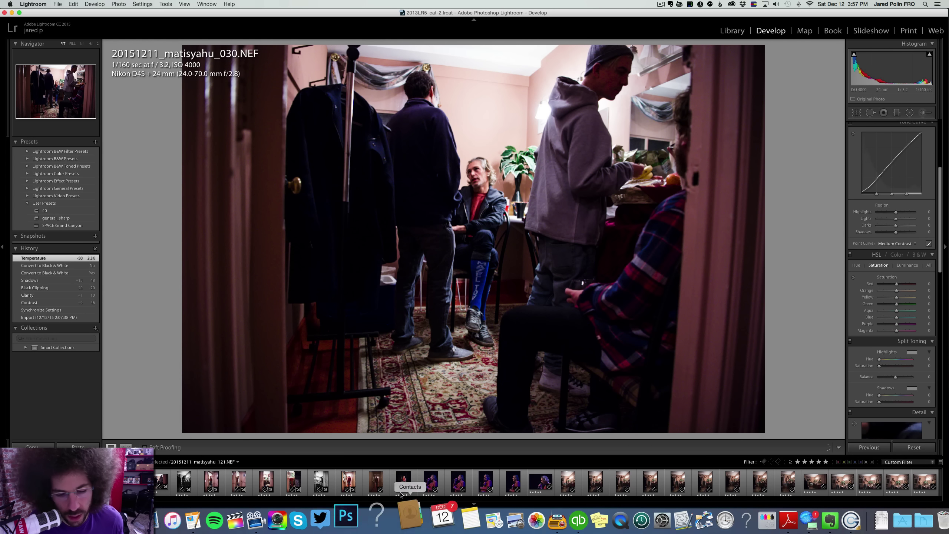
Return to photo 082 and preview it in black and white before restoring color.
click(344, 482)
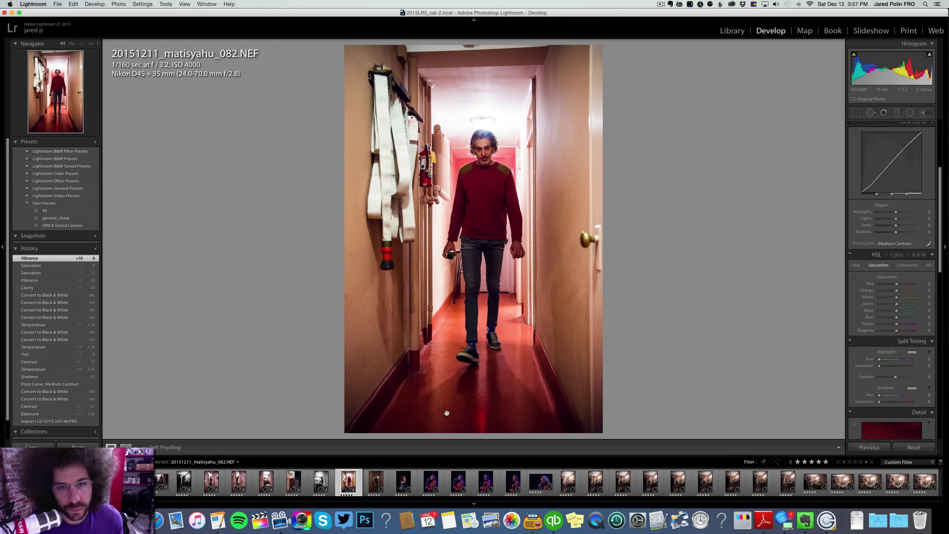
scroll(897, 197, up, 5)
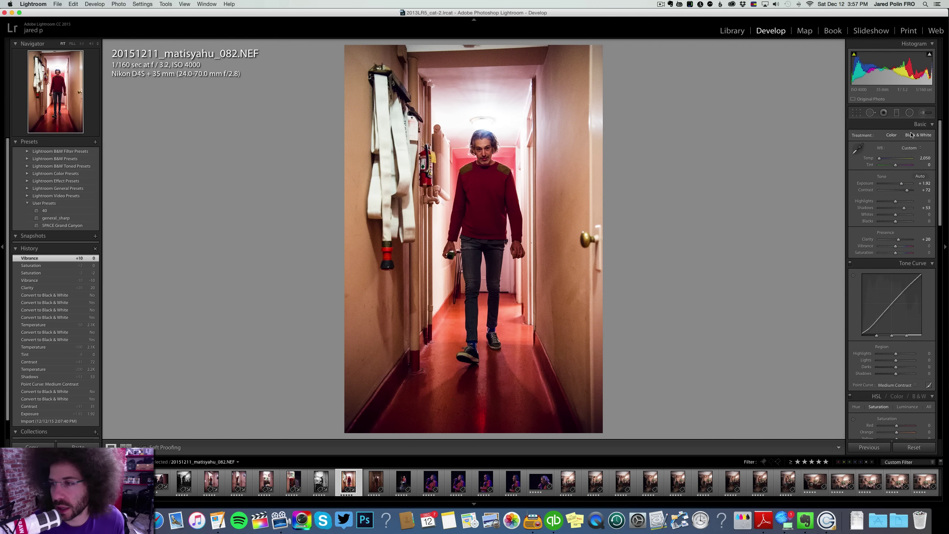
click(912, 136)
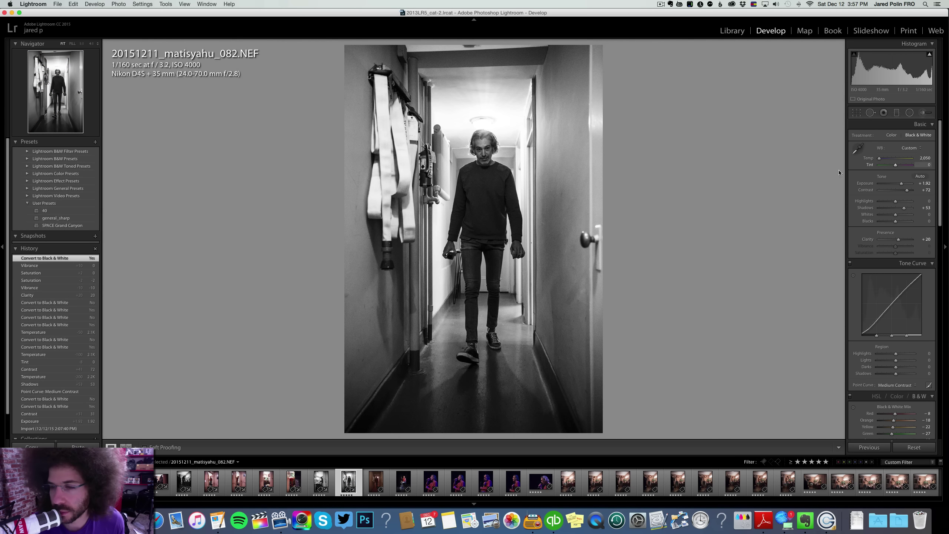
click(893, 136)
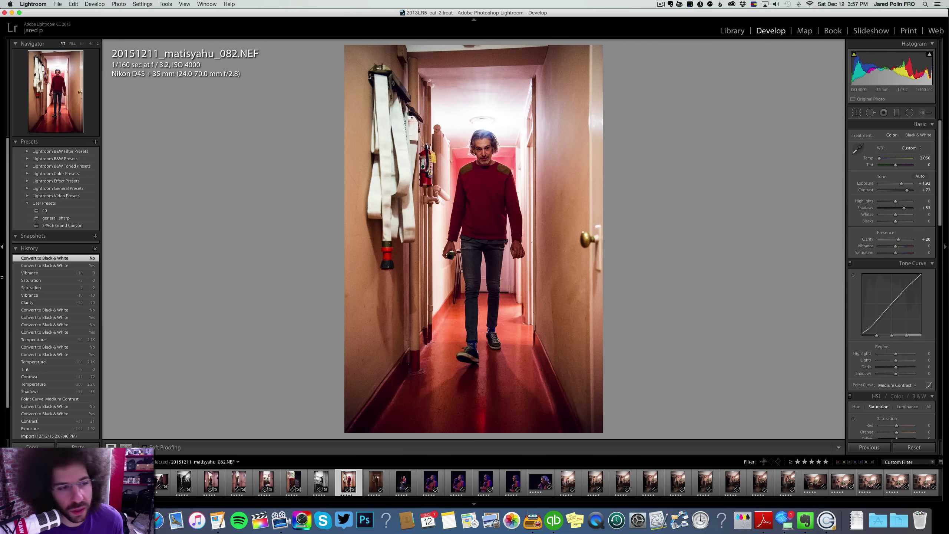
Save the color version of photo 082 as a snapshot named "1".
click(95, 235)
text(1)
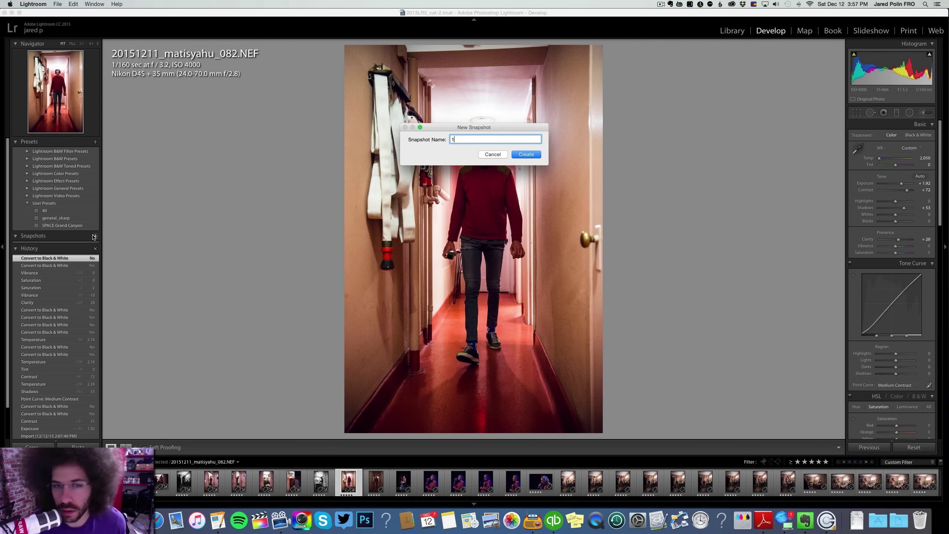
key(Return)
Convert photo 082 to black and white and set contrast to +100, highlights to -51 and blacks to +39.
click(918, 135)
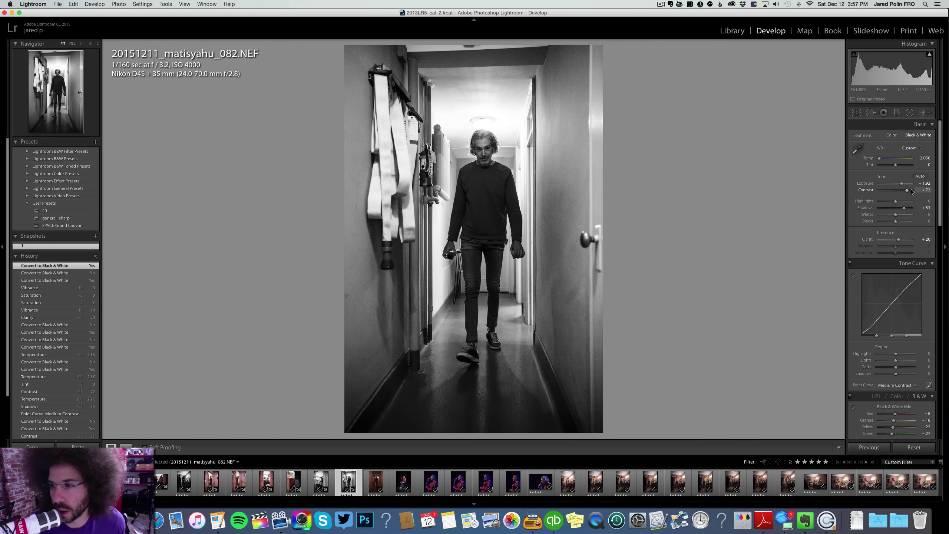
drag(911, 192, 916, 192)
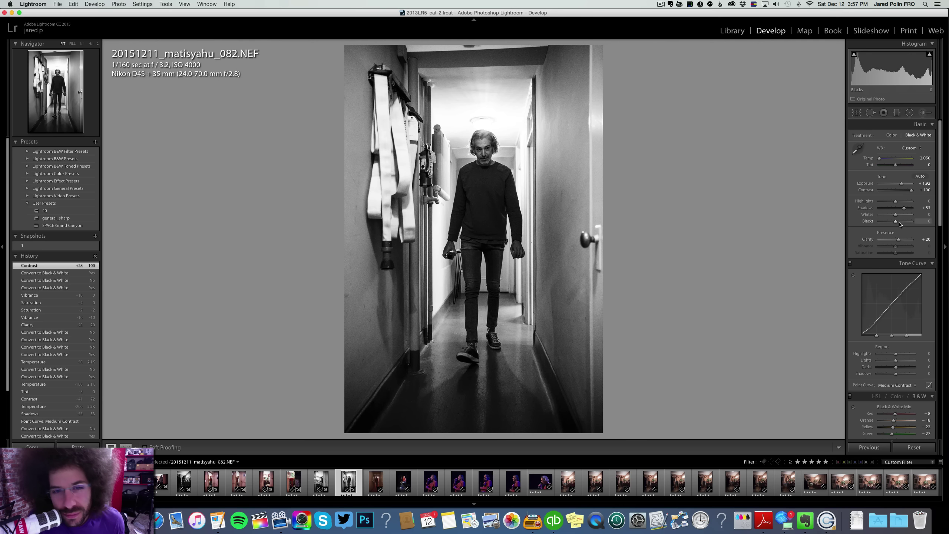
mouse_move(899, 223)
mouse_down()
mouse_move(881, 204)
mouse_move(902, 224)
mouse_up()
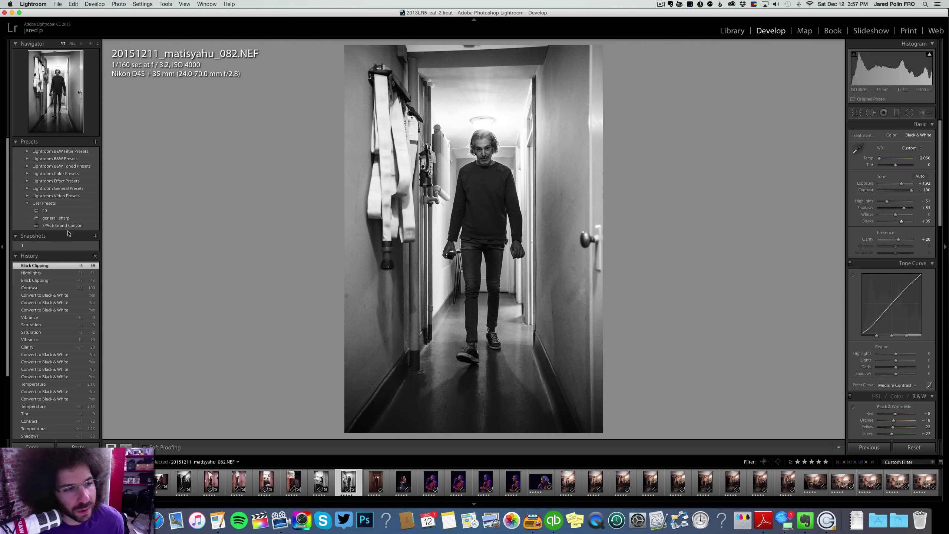
Save the black-and-white version of photo 082 as a snapshot named "bw".
click(95, 236)
text(bw)
key(Return)
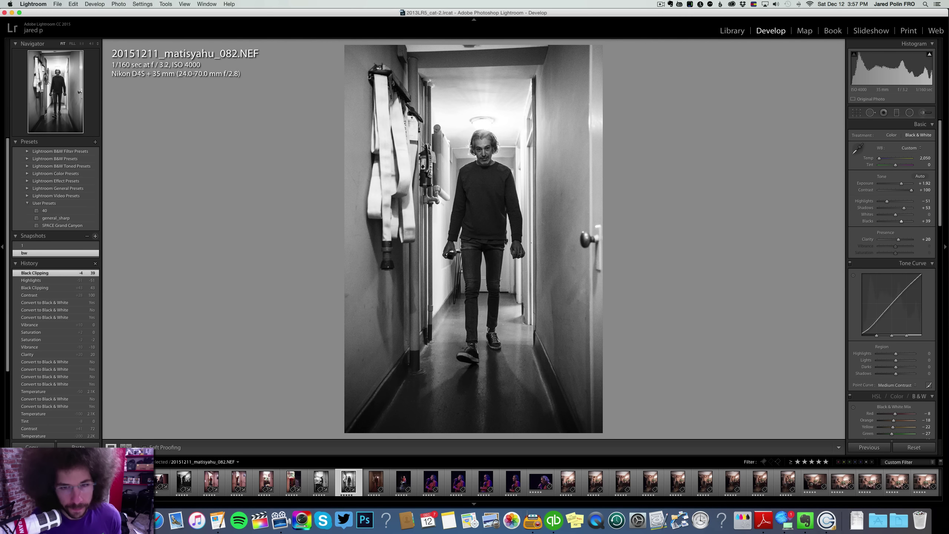
Compare the "1" and "bw" snapshots of photo 082 repeatedly, ending on the color snapshot "1".
click(52, 246)
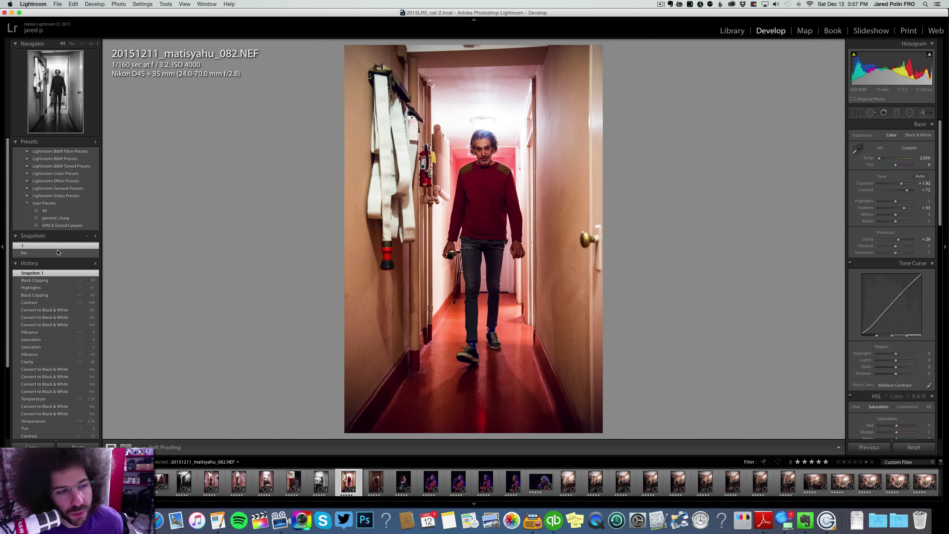
click(58, 254)
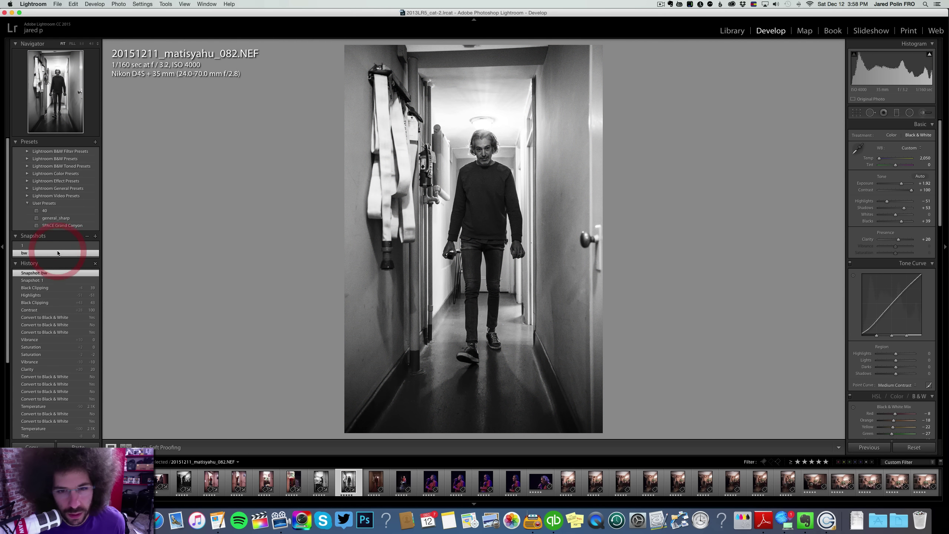
click(59, 247)
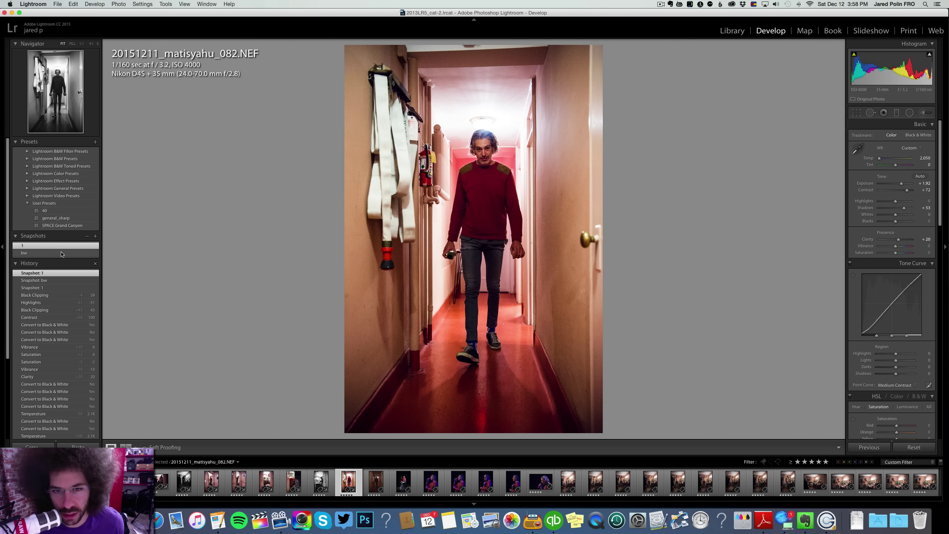
click(62, 255)
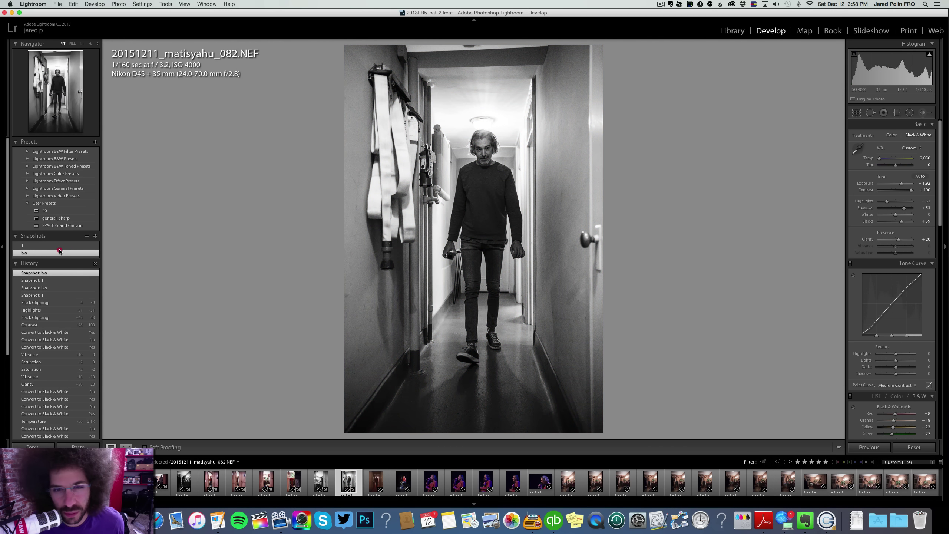
click(56, 246)
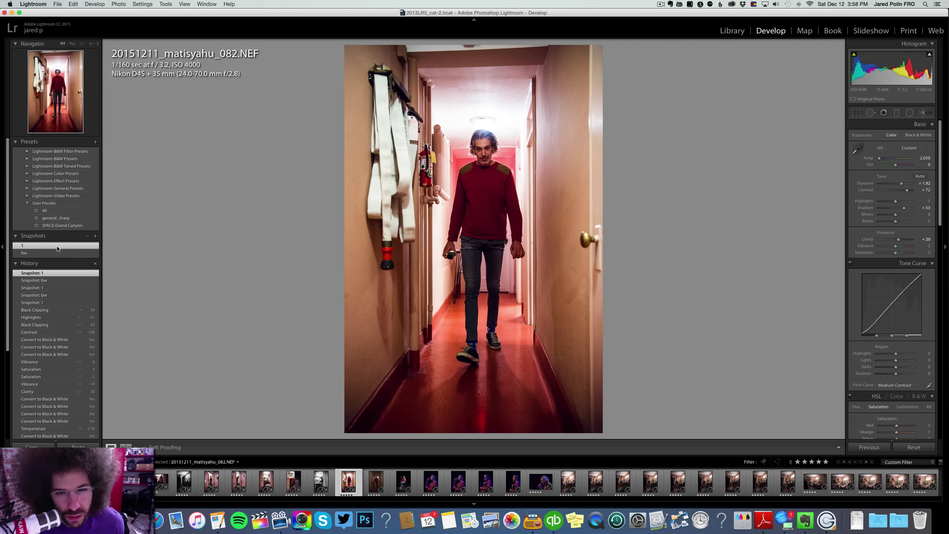
click(59, 253)
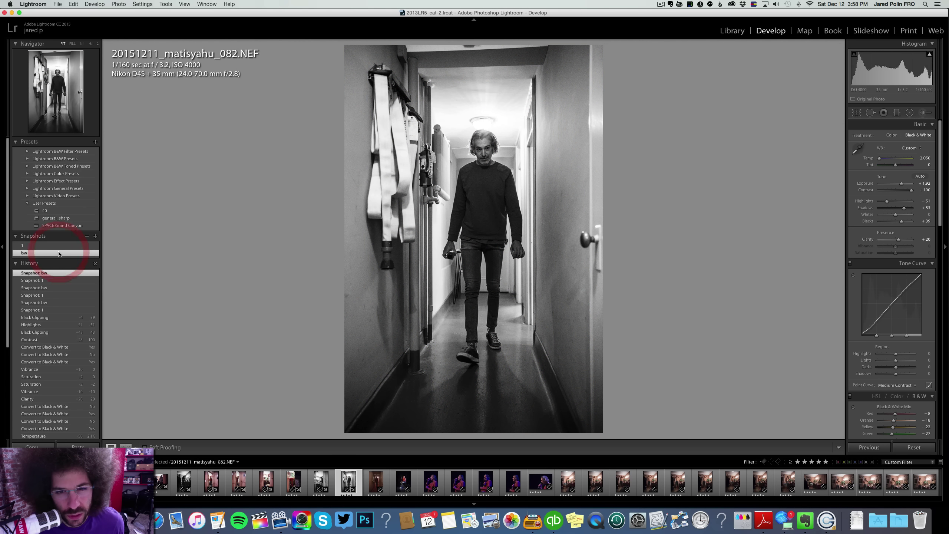
click(56, 247)
Set the rating of photo 087 to 0 and check the face in photo 093 up close.
key(Right)
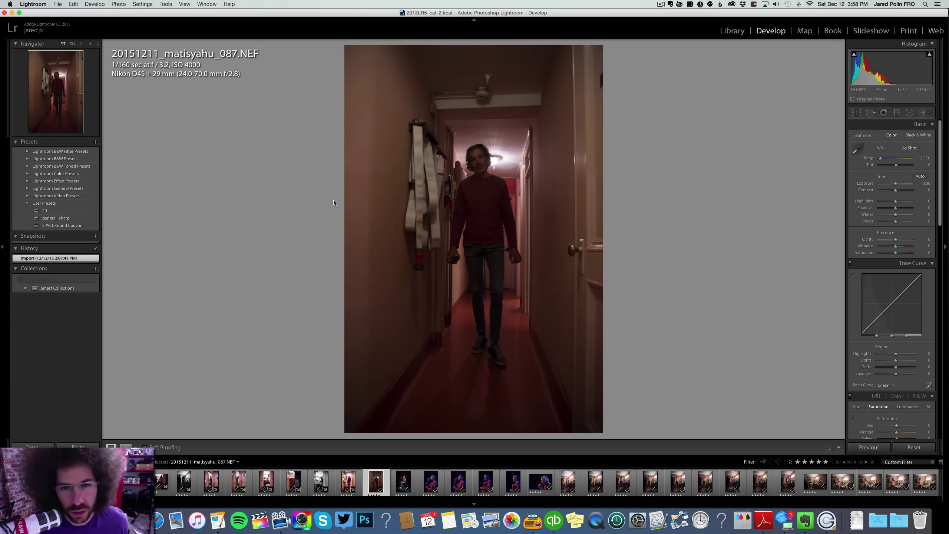
key(0)
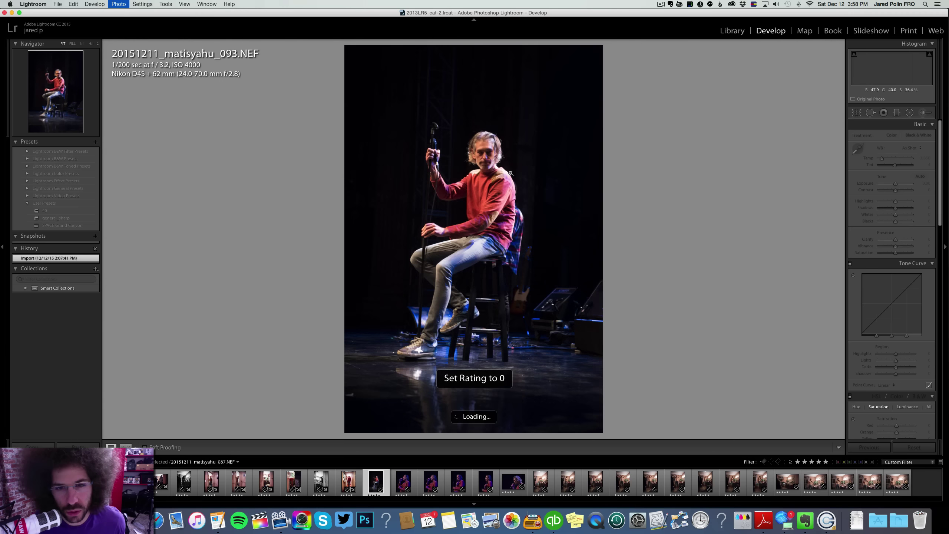
click(489, 153)
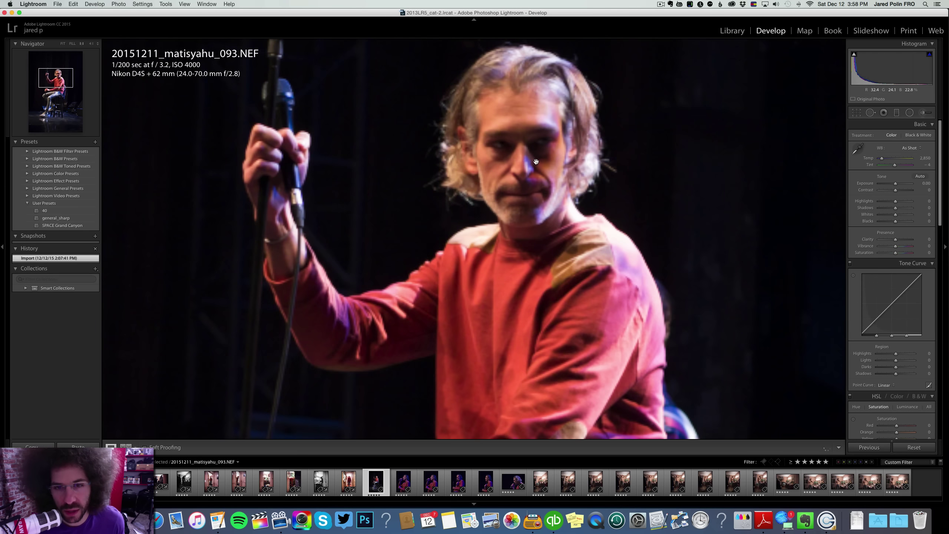
key(super+minus)
click(542, 147)
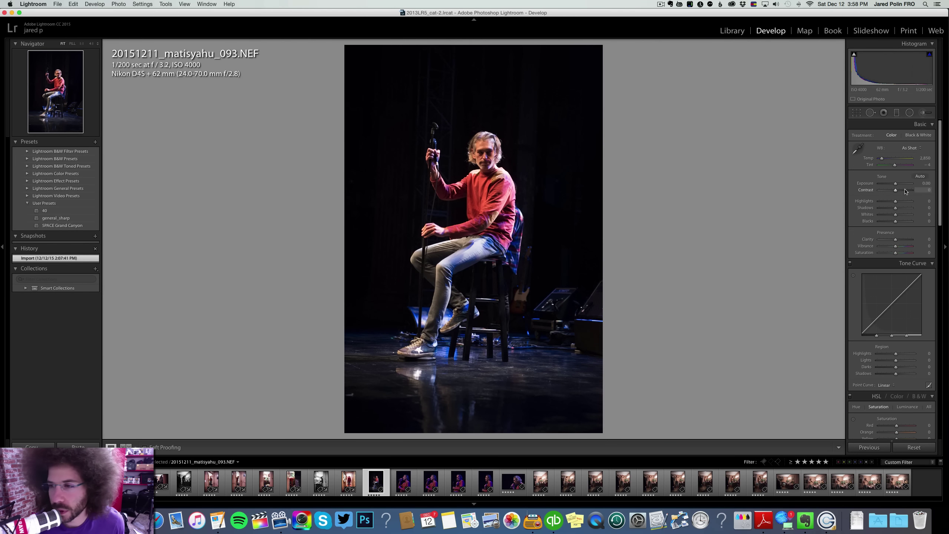
Set contrast to +25 and exposure to +0.80 on photo 093, and preview it in black and white before restoring color.
drag(896, 190, 898, 185)
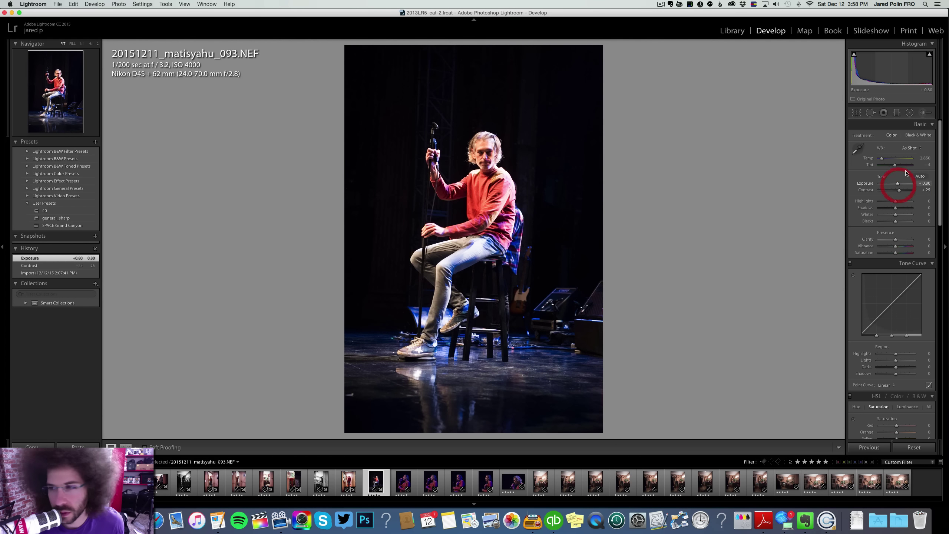
click(911, 138)
click(887, 137)
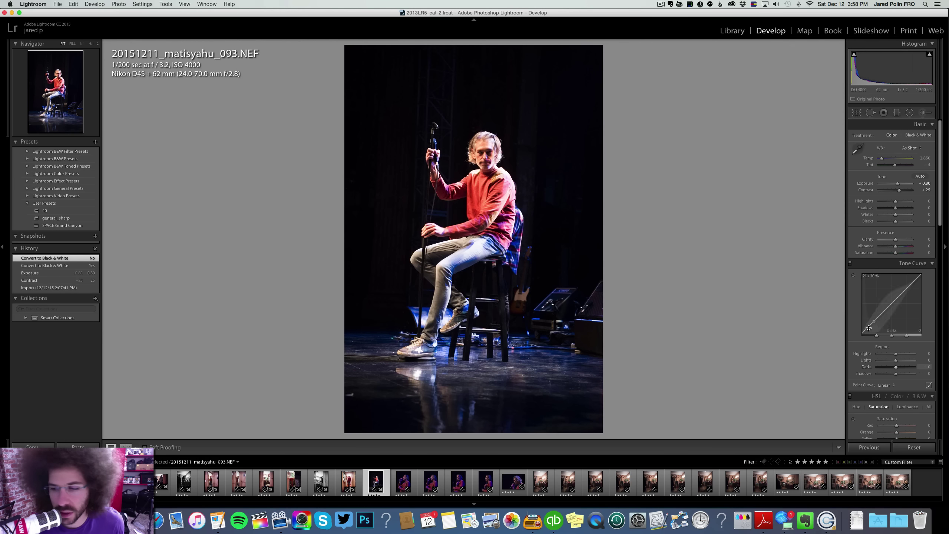
Apply the Medium Contrast point curve to photo 093 and set clarity +15, blacks +10, shadows +38 and temperature 2,630.
click(885, 385)
click(889, 391)
drag(895, 239, 902, 209)
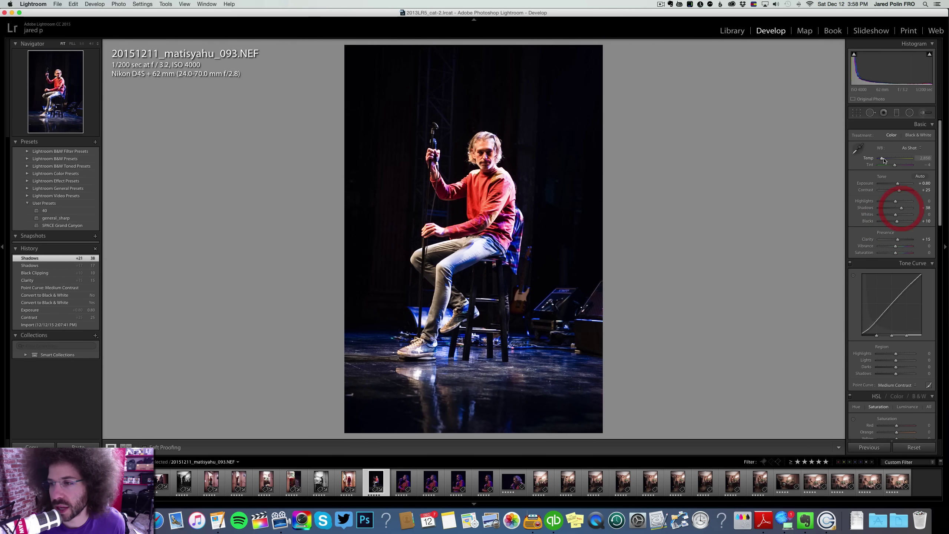
drag(882, 159, 882, 160)
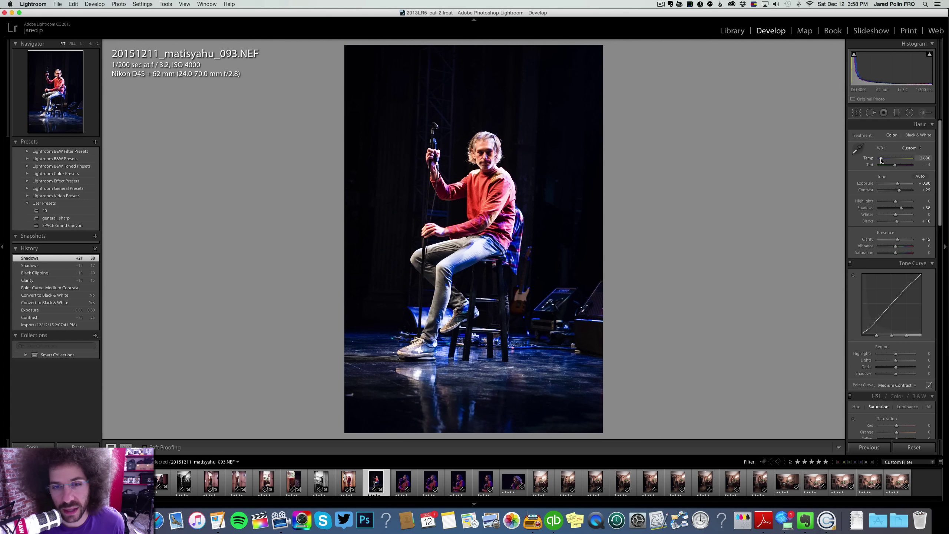
Set exposure +0.85 and contrast +60 on photo 099, apply the Medium Contrast point curve and set clarity to +10.
key(Right)
drag(898, 179, 904, 191)
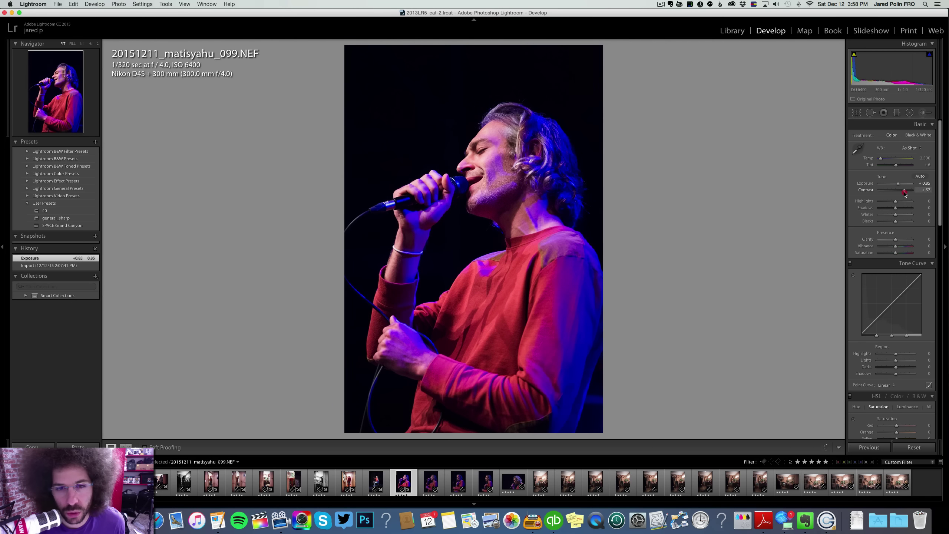
click(883, 385)
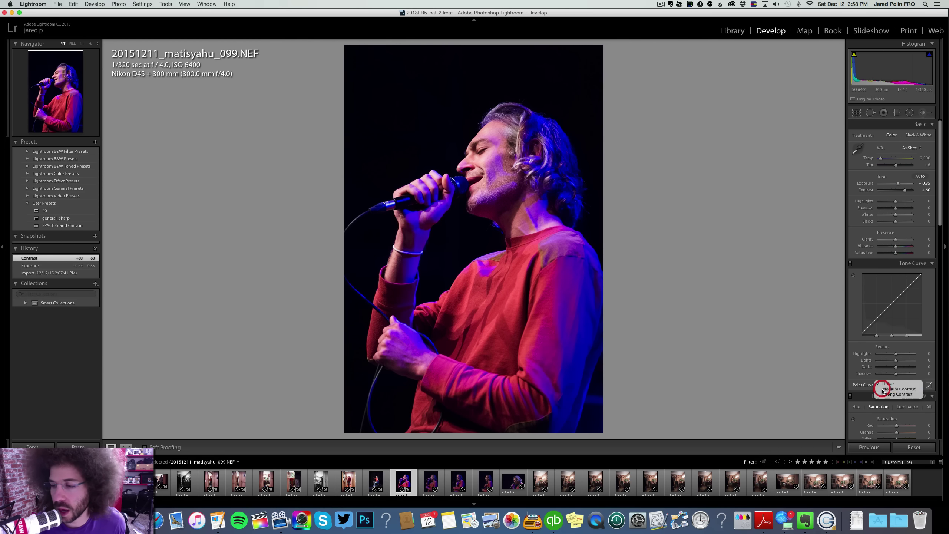
click(882, 389)
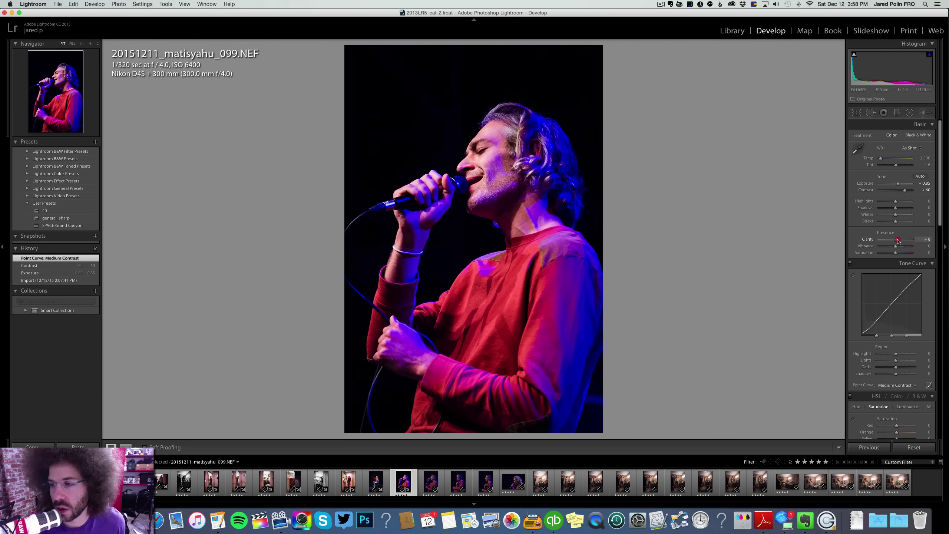
drag(898, 241, 899, 241)
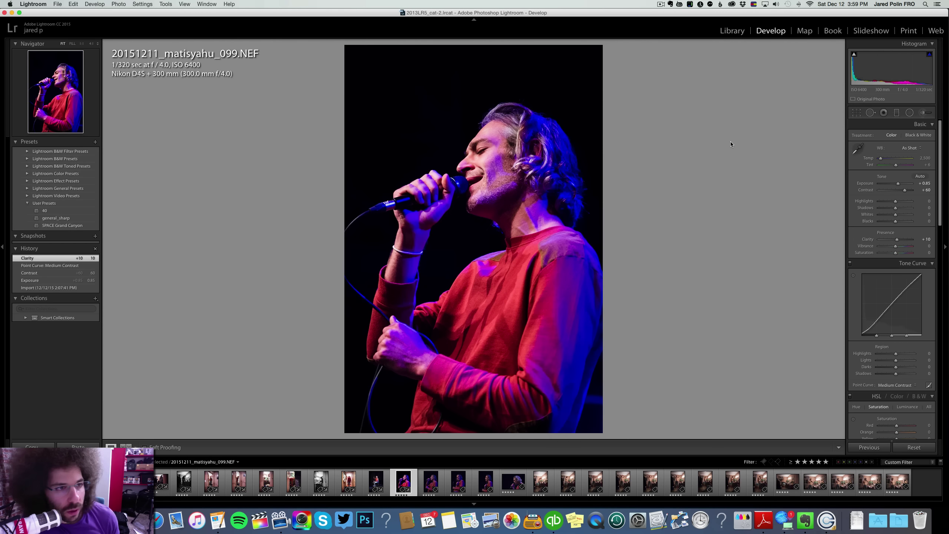
Check the face in photo 099 up close and set clarity +9, blacks -26, whites -10 and shadows -7.
click(492, 154)
drag(438, 127, 478, 194)
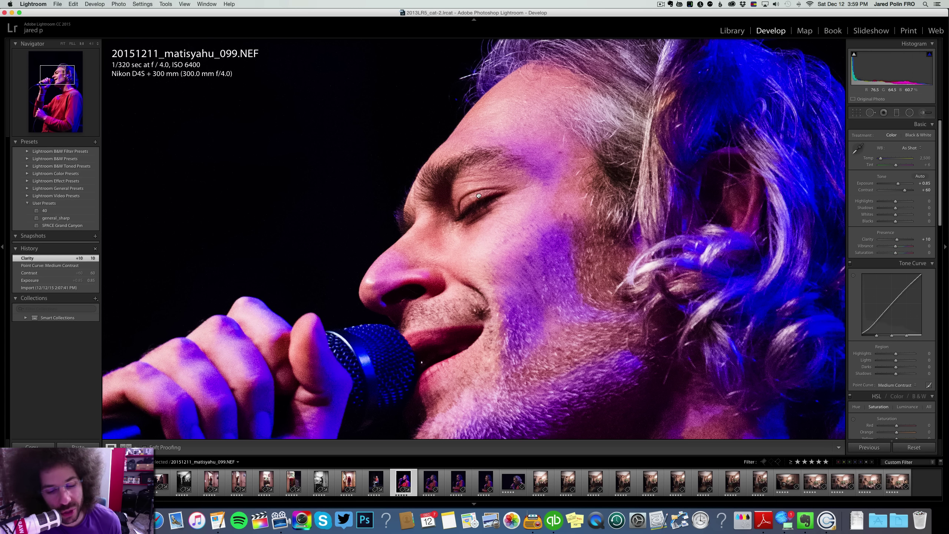
click(478, 195)
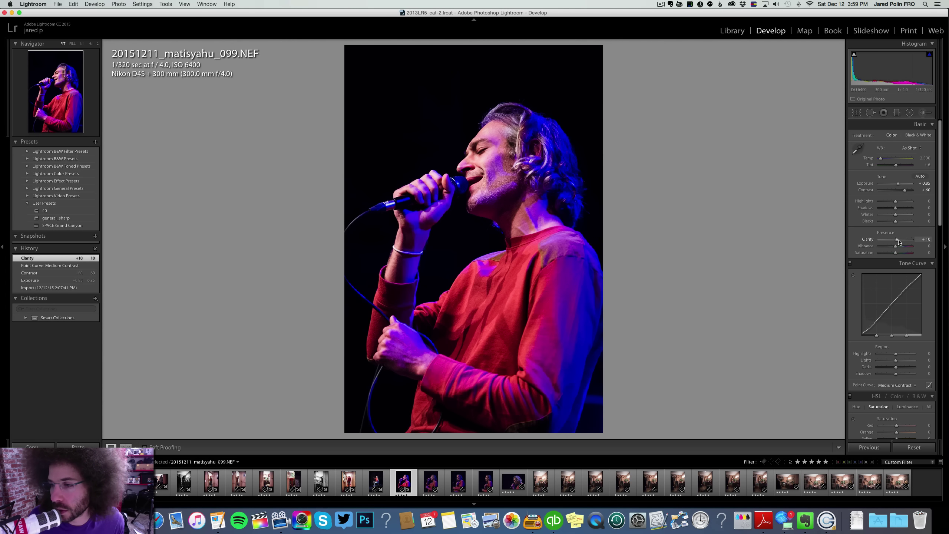
drag(898, 241, 674, 214)
drag(846, 216, 689, 212)
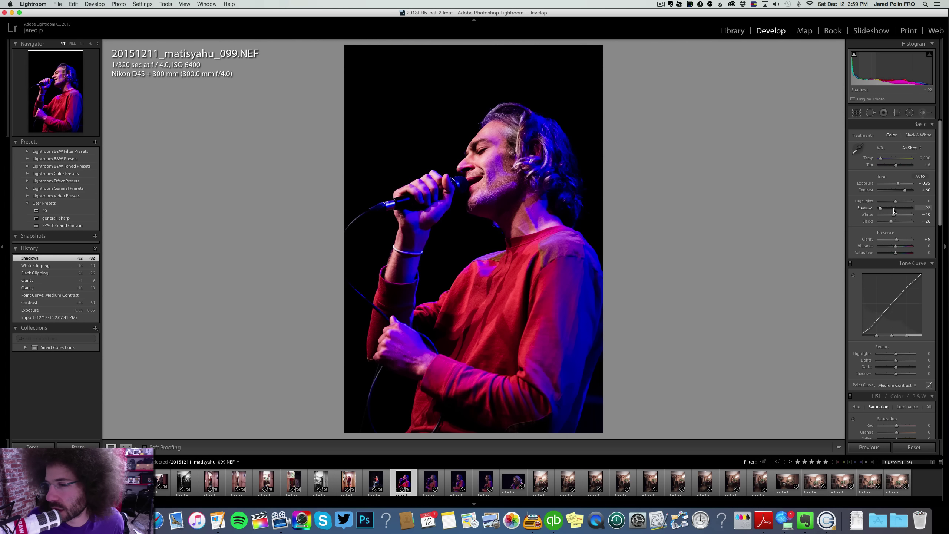
click(893, 205)
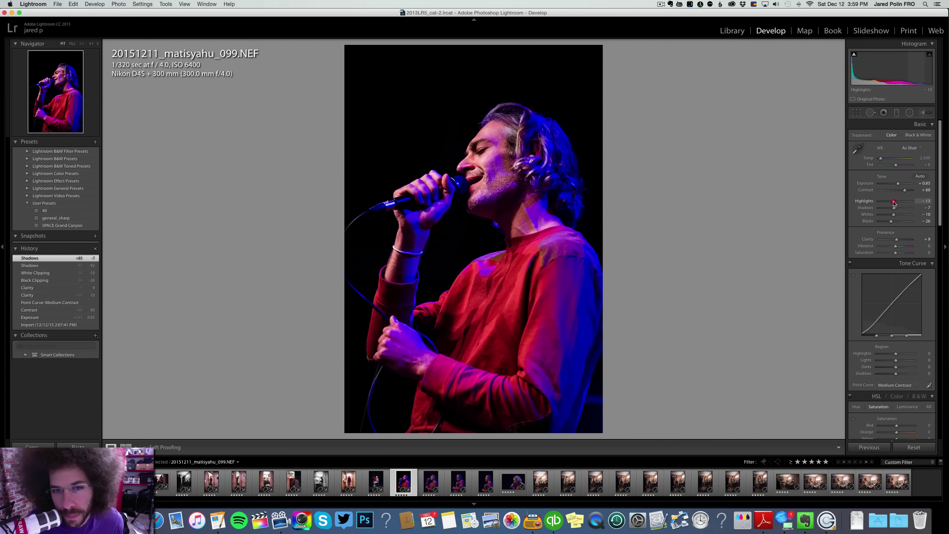
Try highlights at +100 on photo 099, undo that change and set contrast to +63.
mouse_move(893, 202)
mouse_down()
mouse_move(878, 202)
mouse_move(904, 202)
mouse_up()
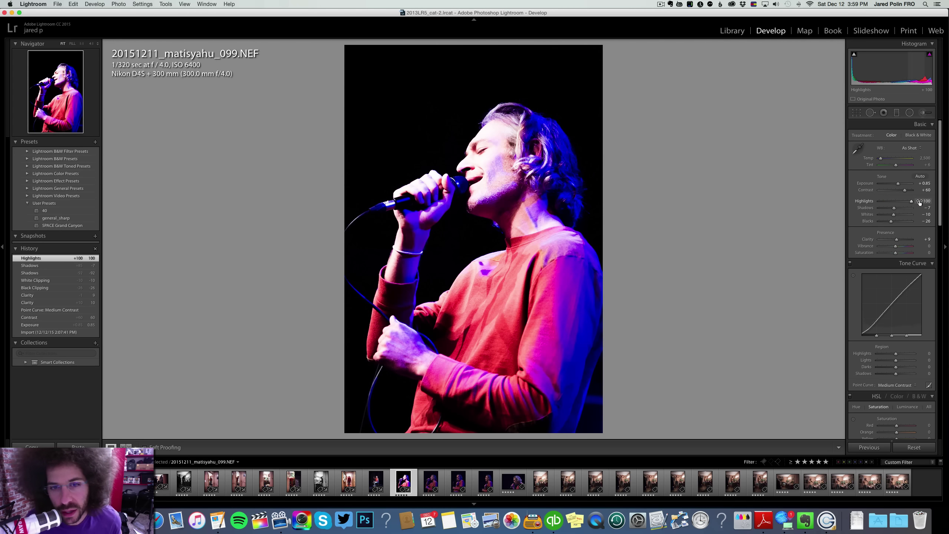
key(super+z)
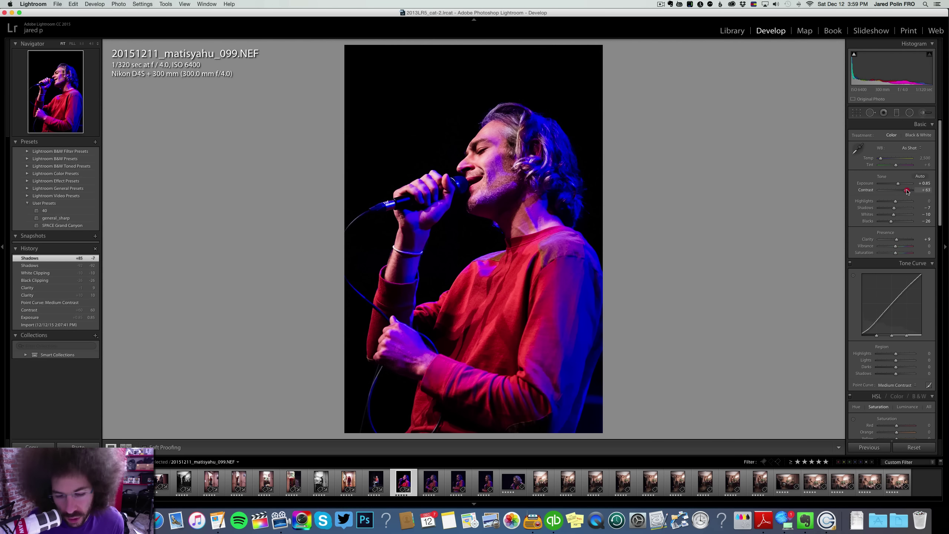
drag(907, 191, 901, 190)
Synchronize the develop settings of photo 099 to photos 100 through 102 with the default options.
key(Right)
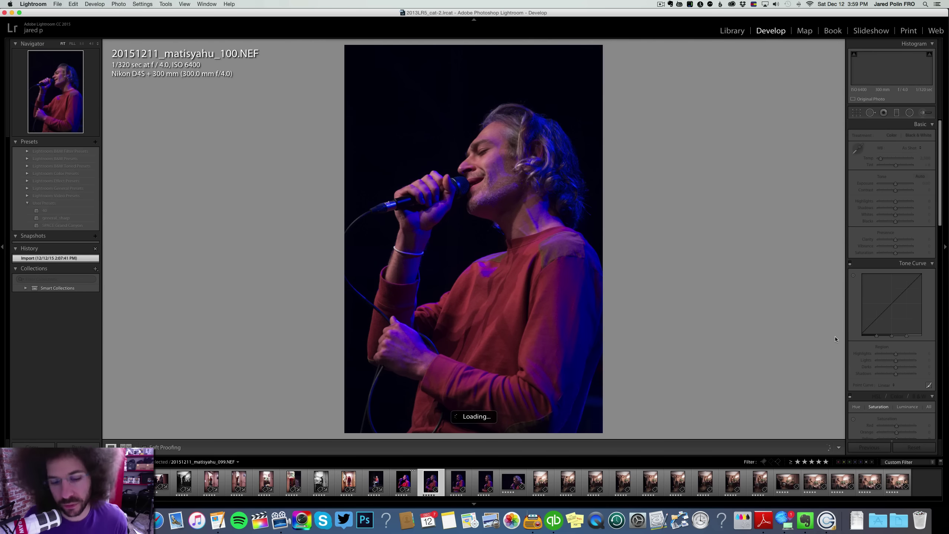
key(Left)
shift+click(475, 484)
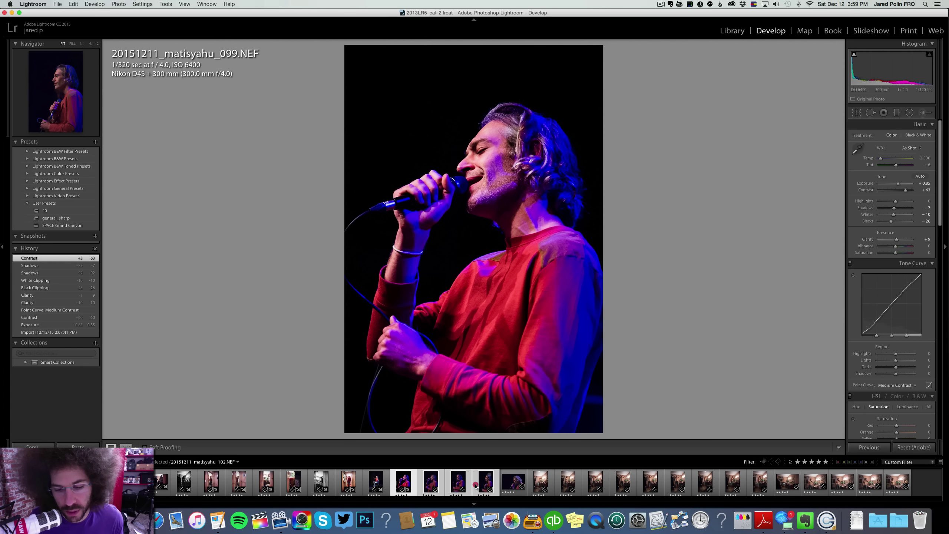
click(873, 448)
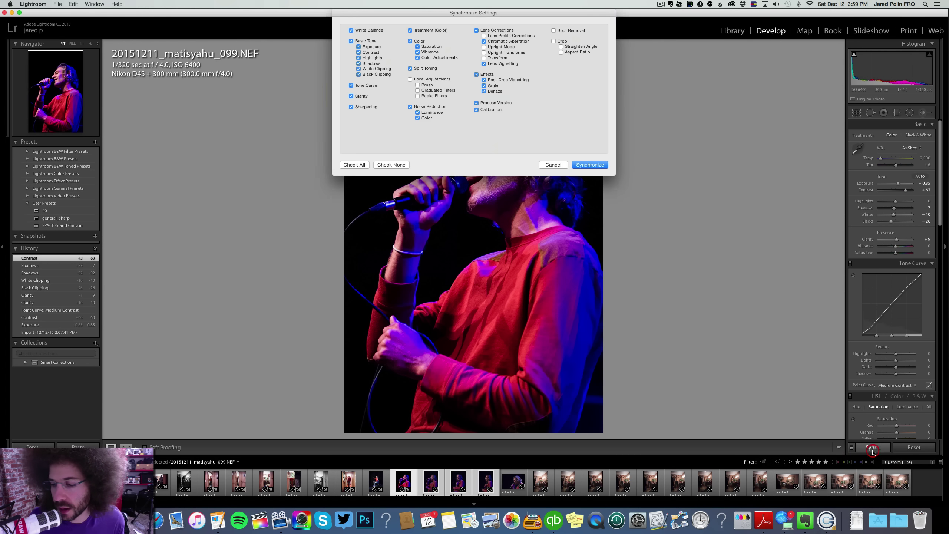
key(Return)
Convert photo 100 to black and white with exposure +1.01, contrast +100, blacks -46, whites -2, shadows +26 and highlights -8, and compare it with photo 099.
click(438, 484)
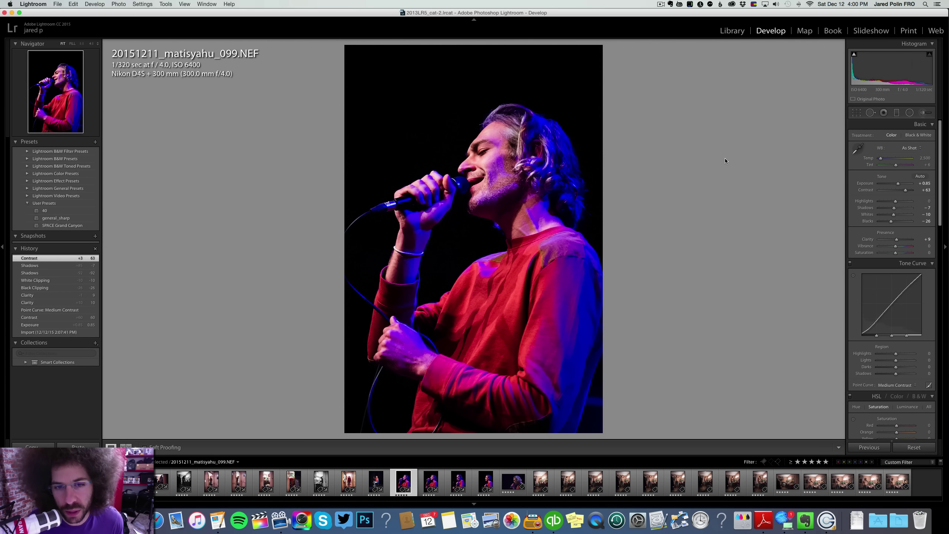
click(911, 136)
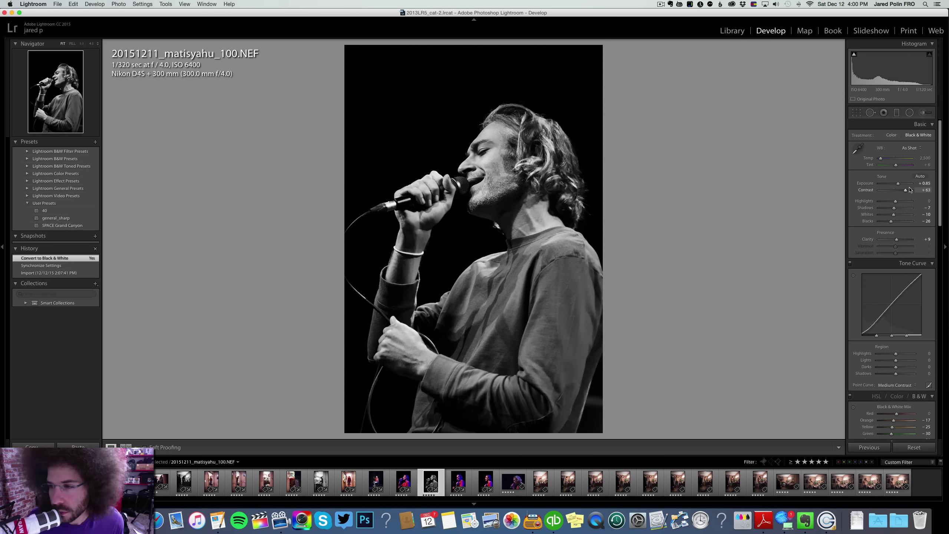
mouse_move(910, 189)
mouse_down()
mouse_move(899, 185)
mouse_move(912, 190)
mouse_up()
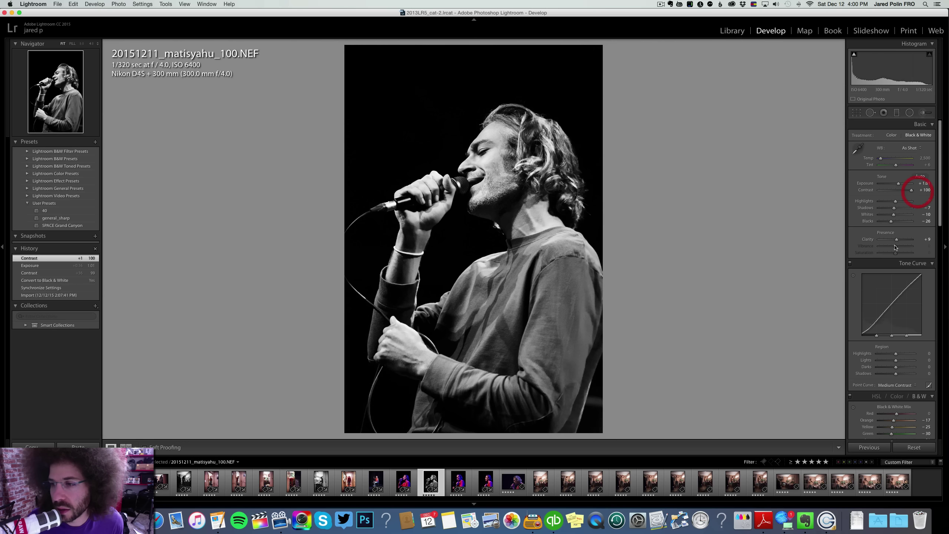
drag(888, 224, 895, 202)
key(Left)
key(Right)
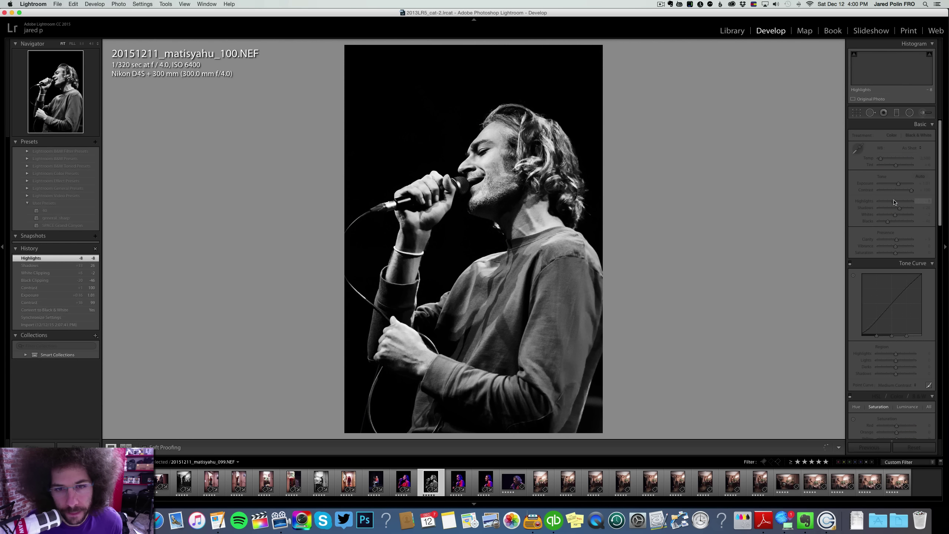
Apply the Strong Contrast point curve to photo 100 and set whites to +18.
click(889, 386)
click(896, 391)
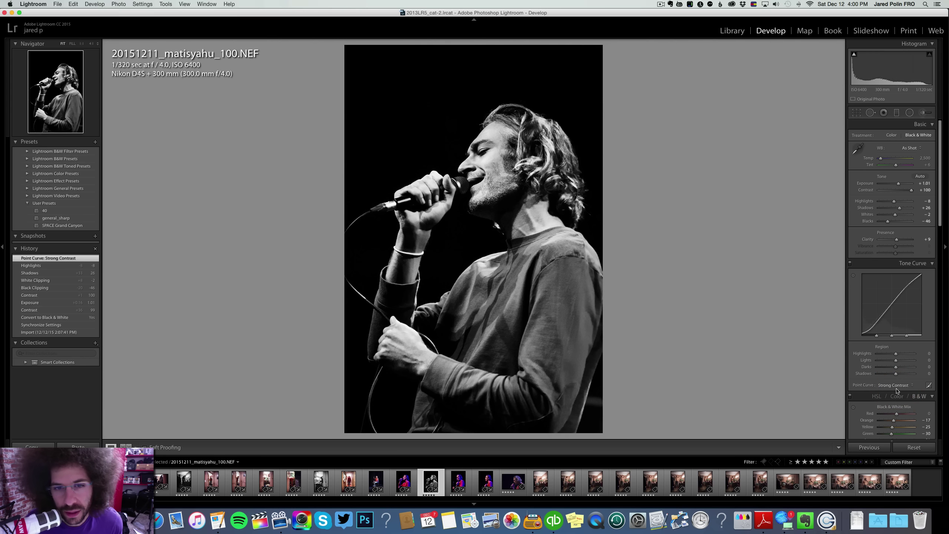
click(901, 216)
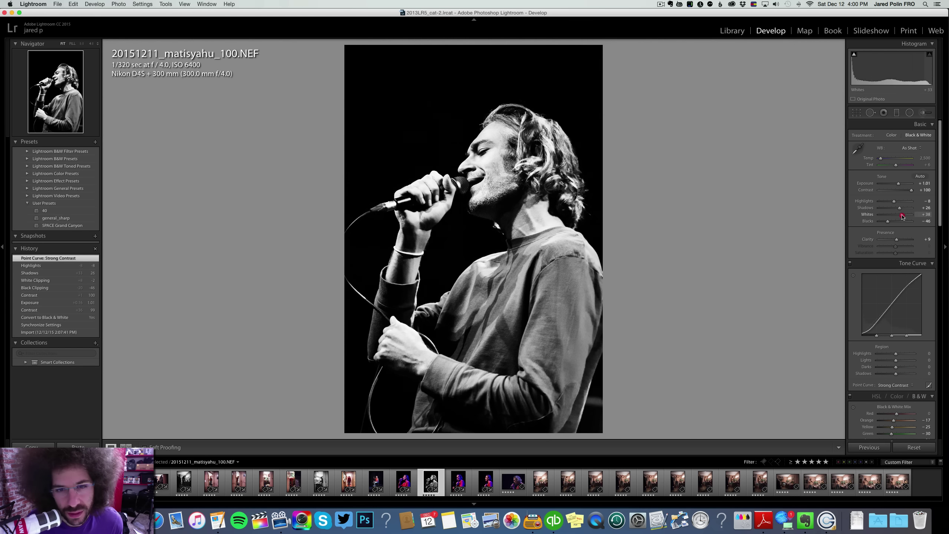
drag(900, 216, 898, 215)
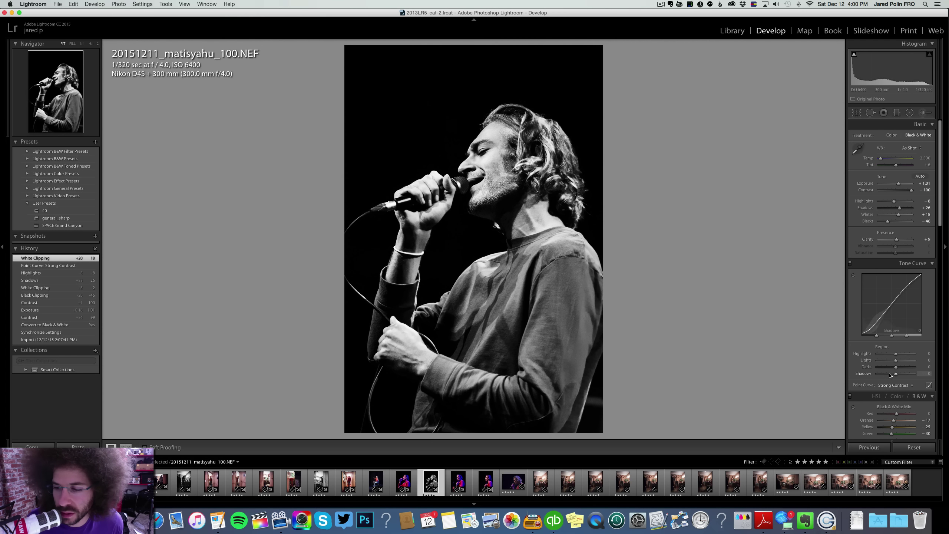
drag(895, 374, 888, 369)
key(super+z)
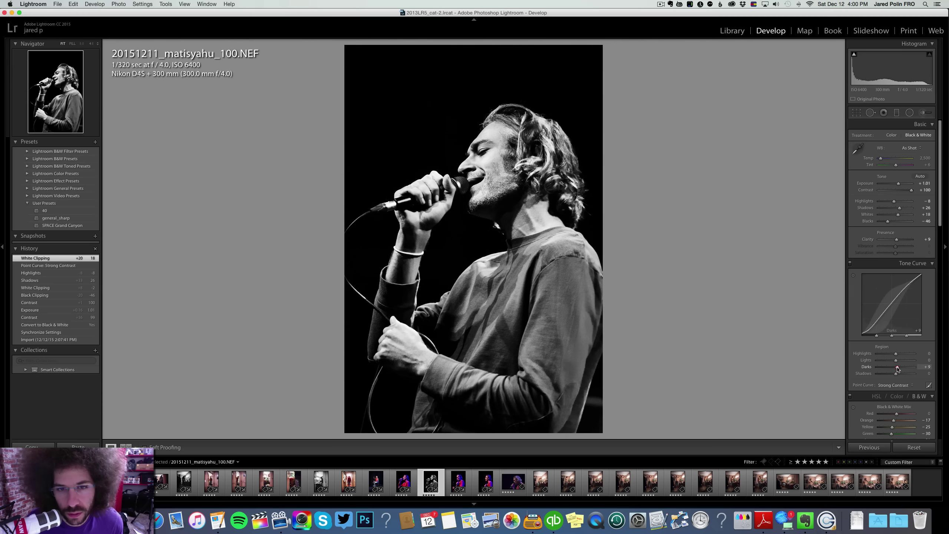
key(super+z)
Check the faces in photos 101 and 102 up close and set the temperature of photo 102 to 2,490.
key(Right)
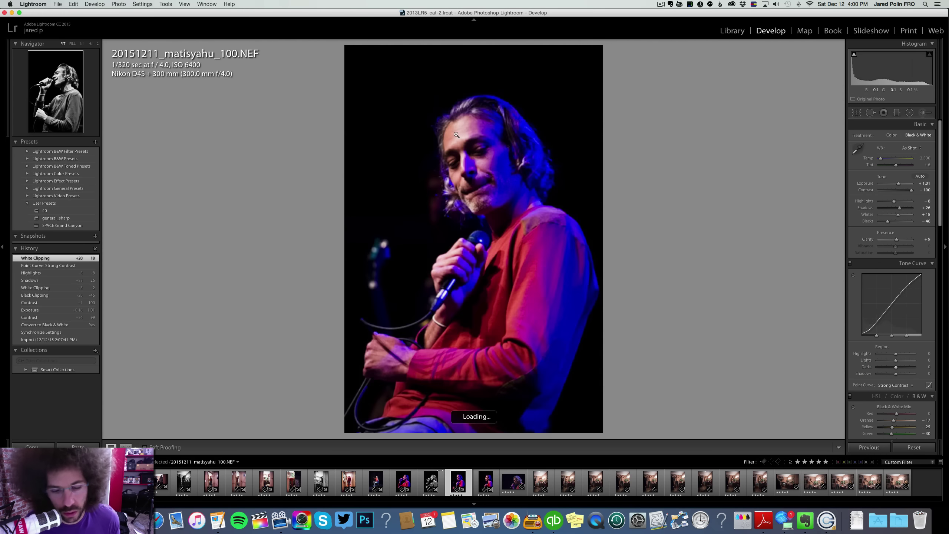
click(481, 150)
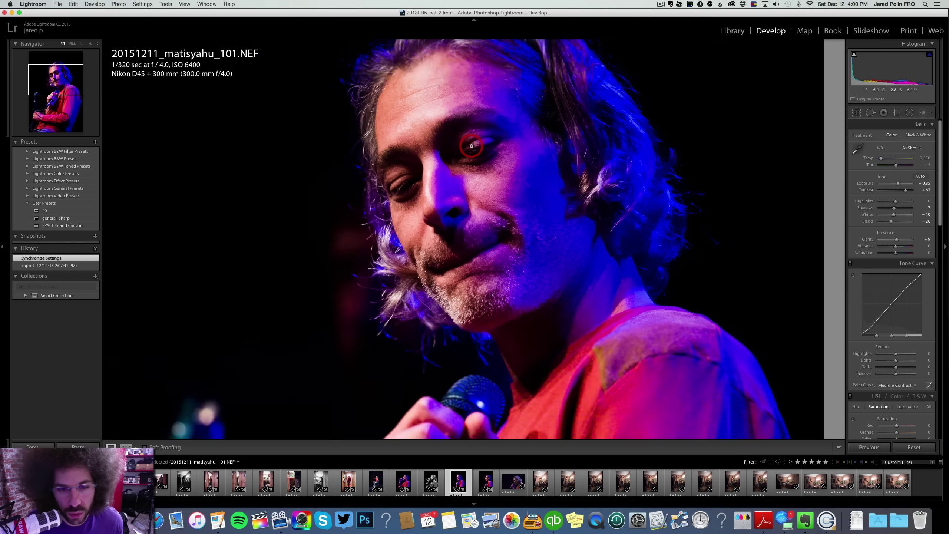
key(Right)
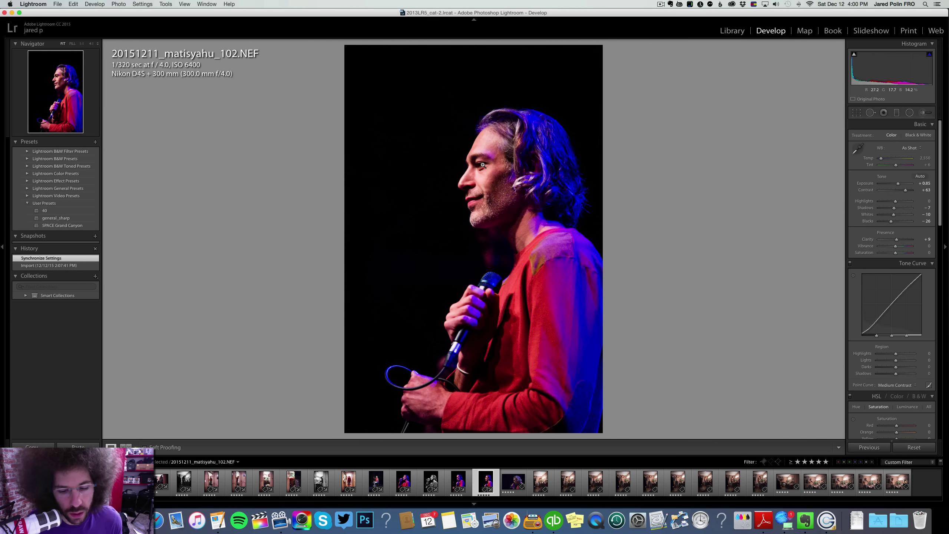
click(482, 165)
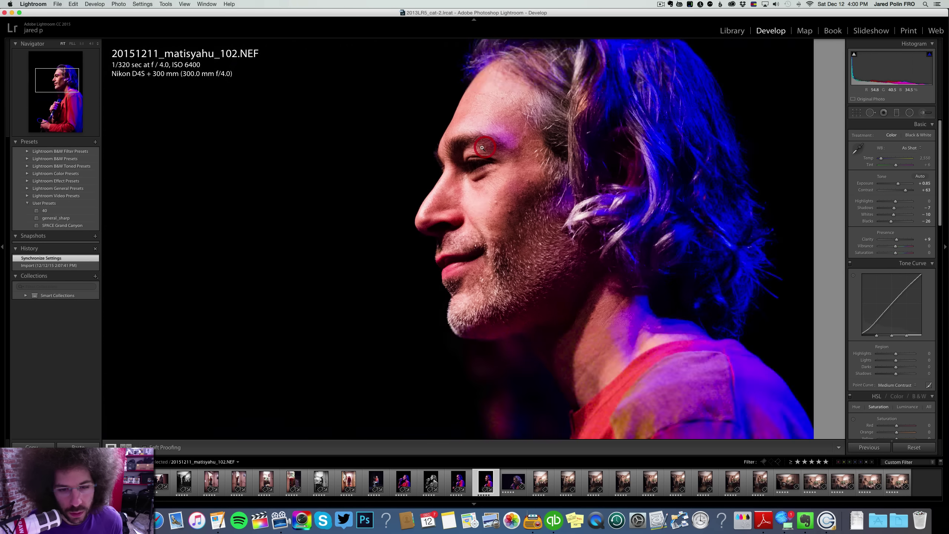
click(482, 147)
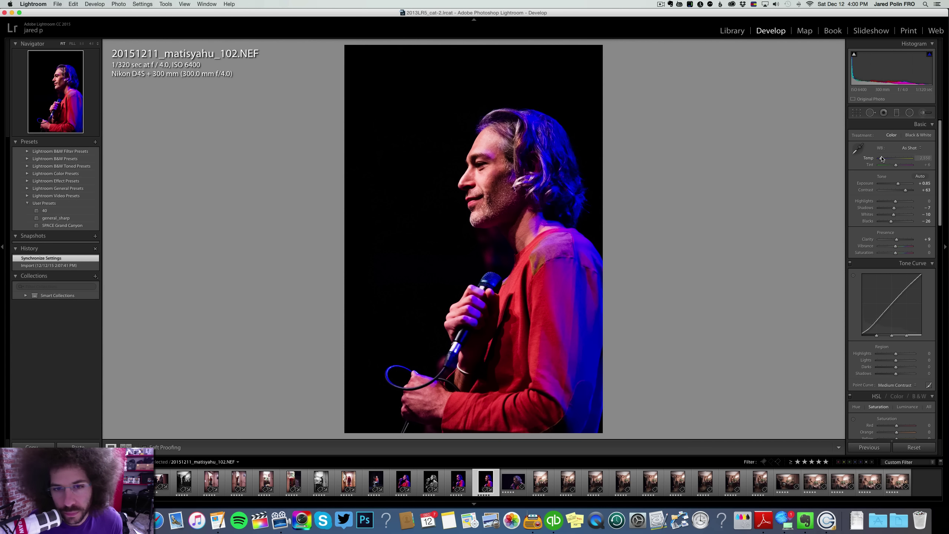
drag(882, 159, 881, 159)
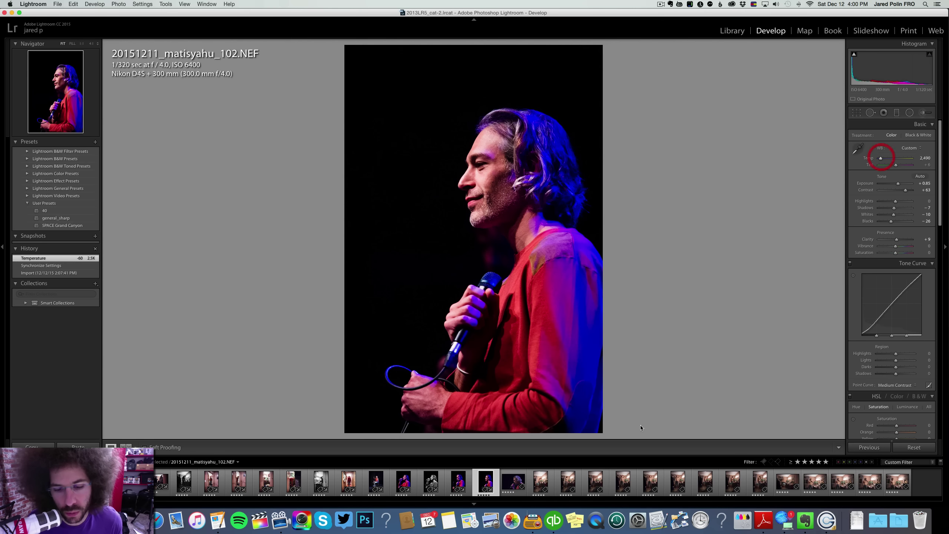
Synchronize photo 102's settings to photo 112 and preview photo 112 in black and white before restoring color.
super+click(513, 482)
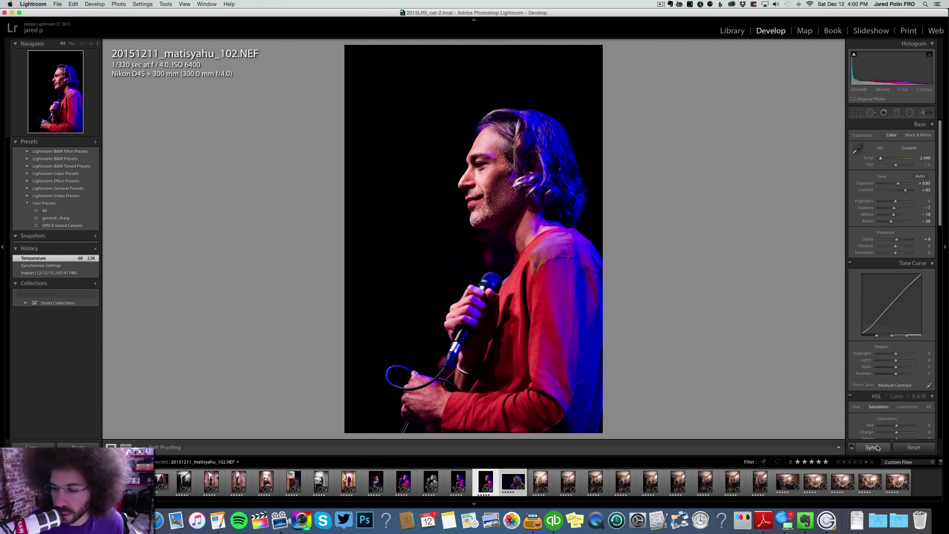
click(873, 447)
key(Return)
click(509, 474)
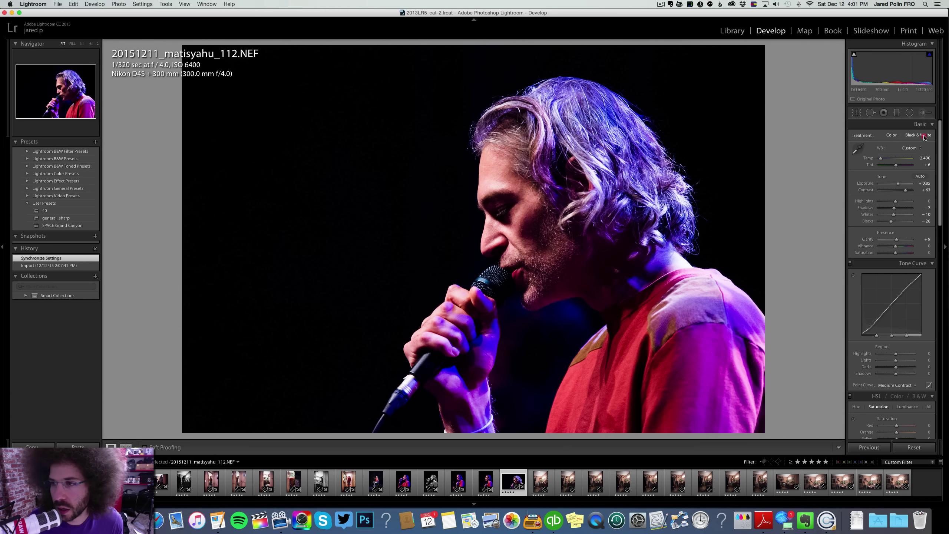
click(901, 136)
click(892, 136)
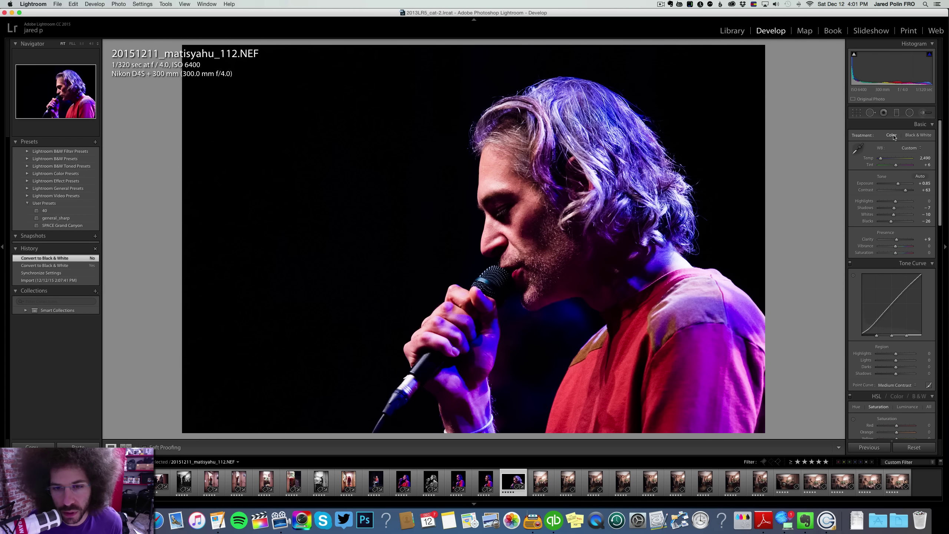
Try exposure -0.60 on photo 114 and replace its settings by synchronizing those of photo 037 to it.
key(Right)
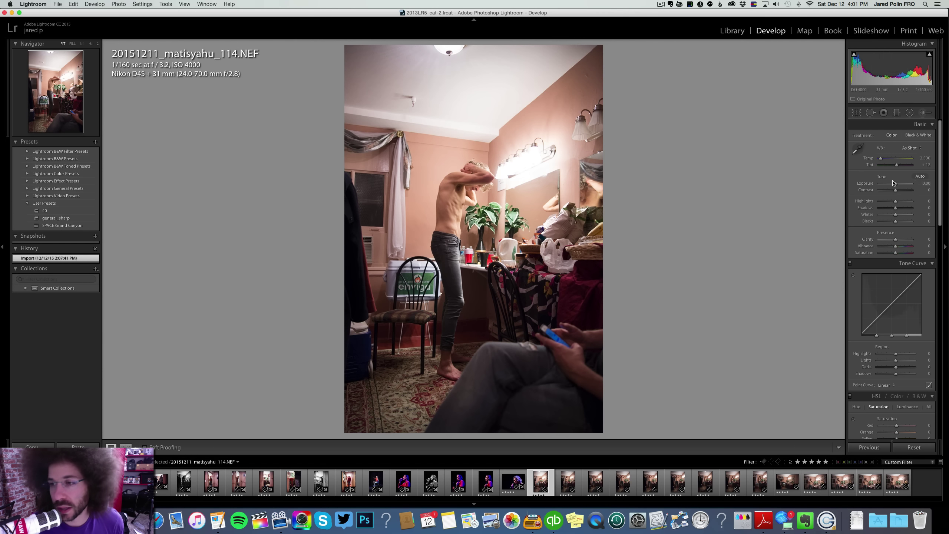
drag(894, 183, 892, 184)
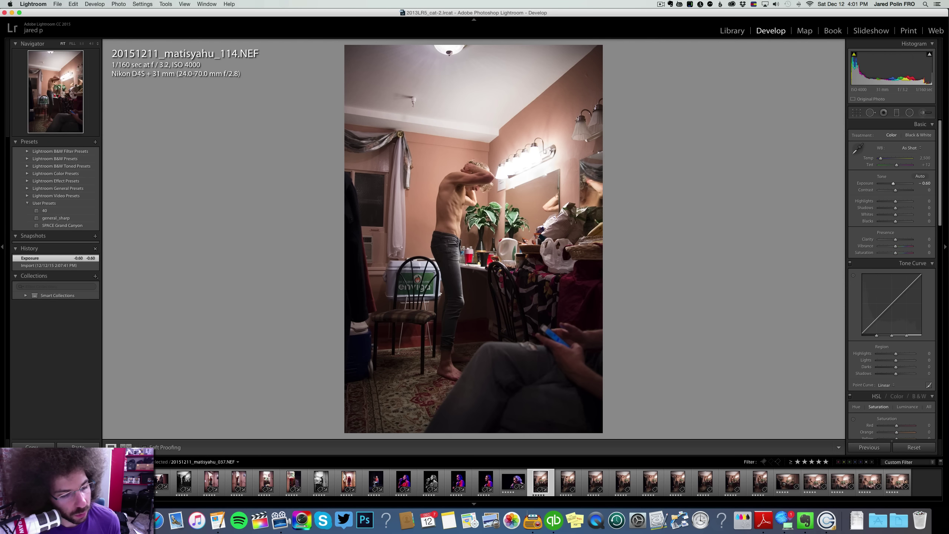
click(354, 484)
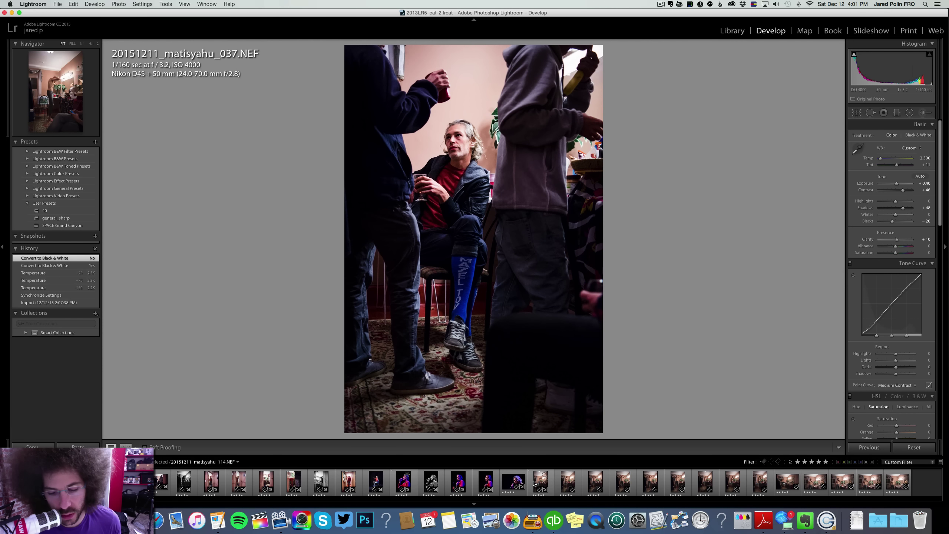
super+click(514, 482)
click(869, 448)
key(Return)
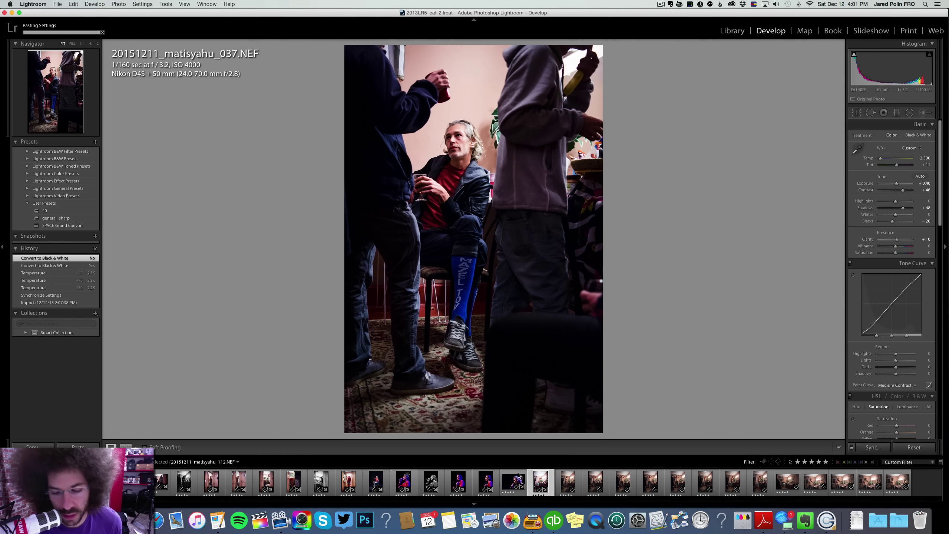
click(540, 483)
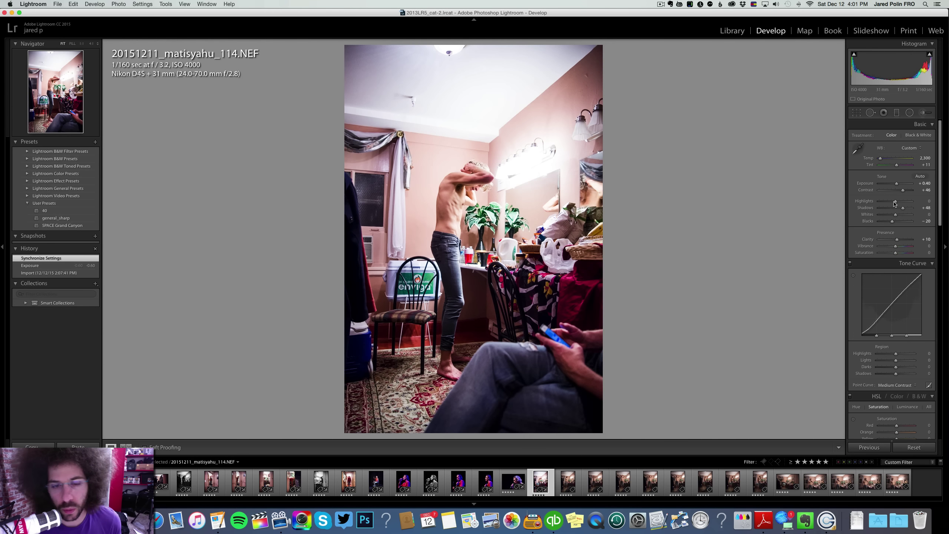
Set photo 114's exposure to -0.70 and compare it with the original and with a black and white version.
click(893, 184)
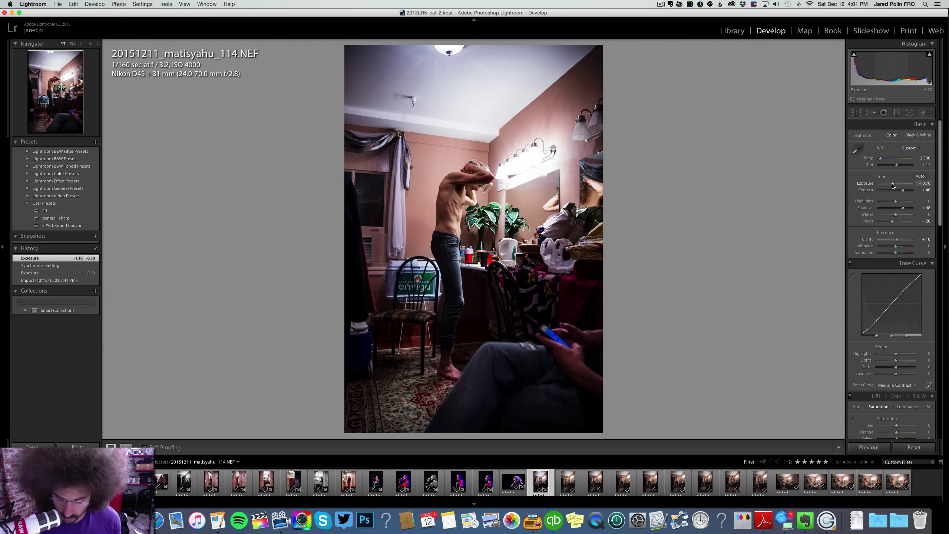
key(backslash)
key(backslash)
key(backslash)
key(backslash)
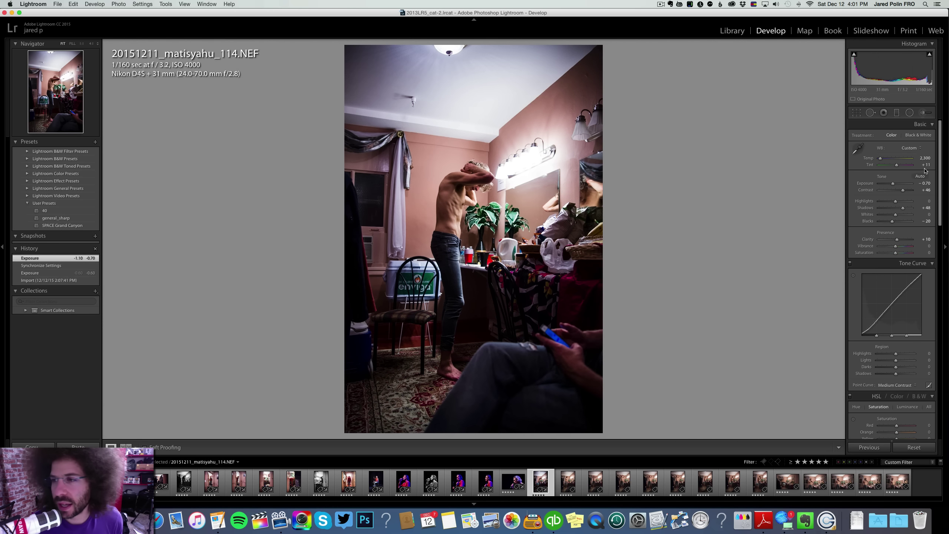
click(918, 135)
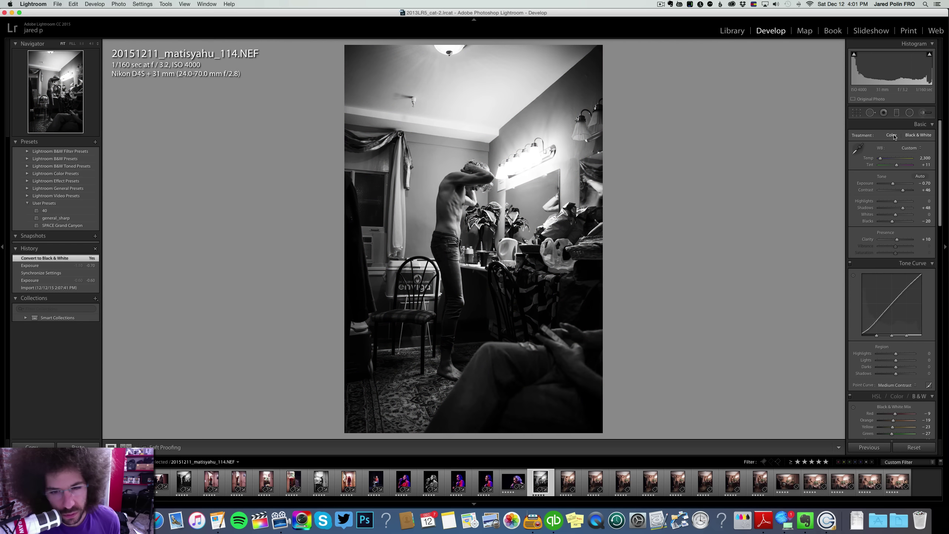
click(893, 136)
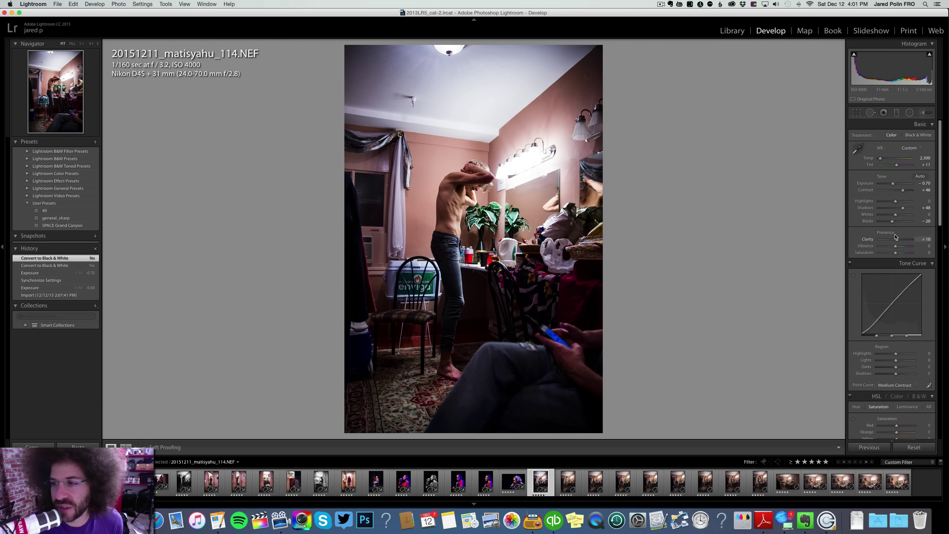
Set photo 114's blacks to -15, clarity to +1 and highlights to -6, and synchronize its settings to the next five photos.
drag(891, 224, 895, 240)
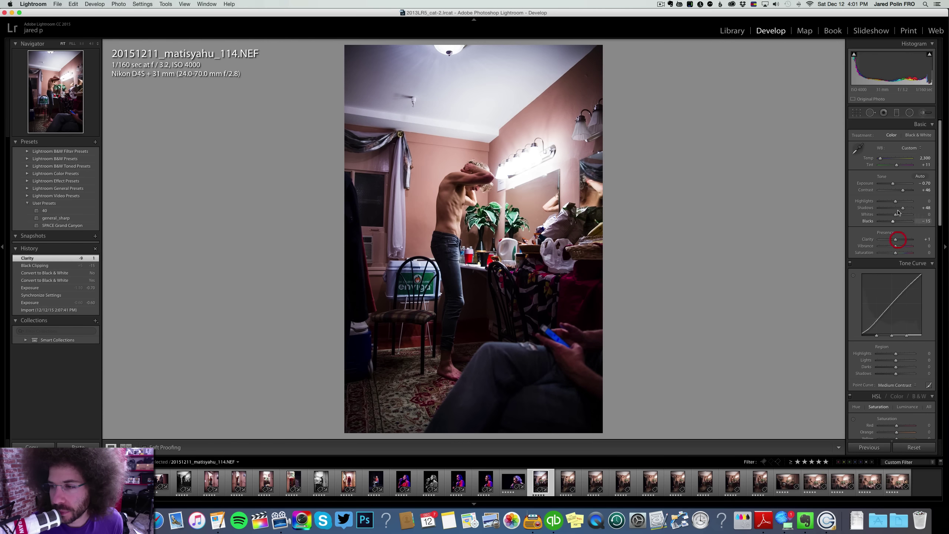
drag(895, 201, 895, 201)
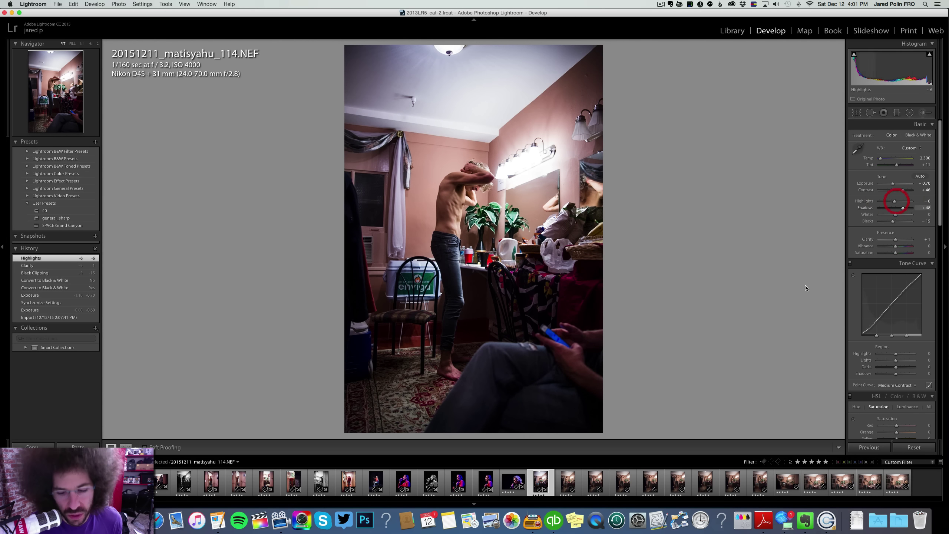
shift+click(678, 484)
click(867, 446)
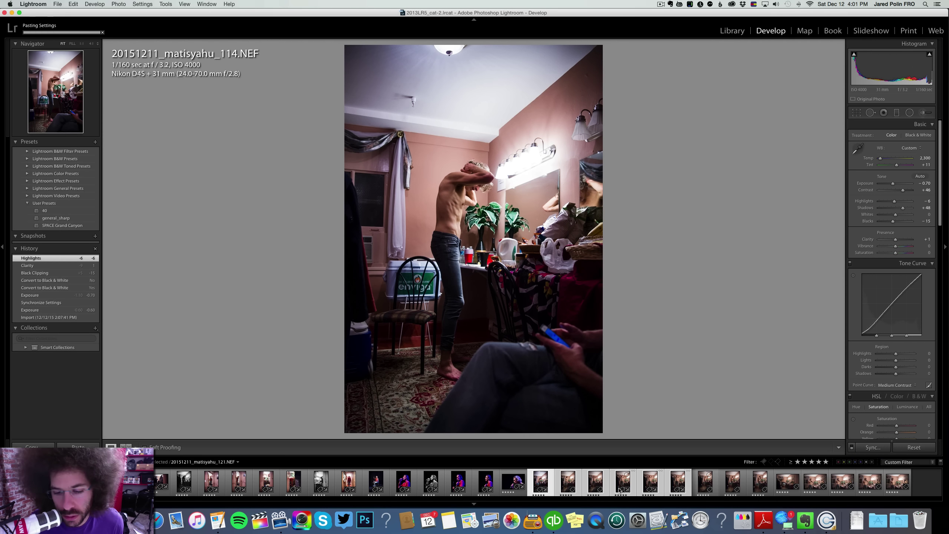
Set photo 115's exposure to +0.30, check the face up close, and remove the photo's star rating.
click(578, 482)
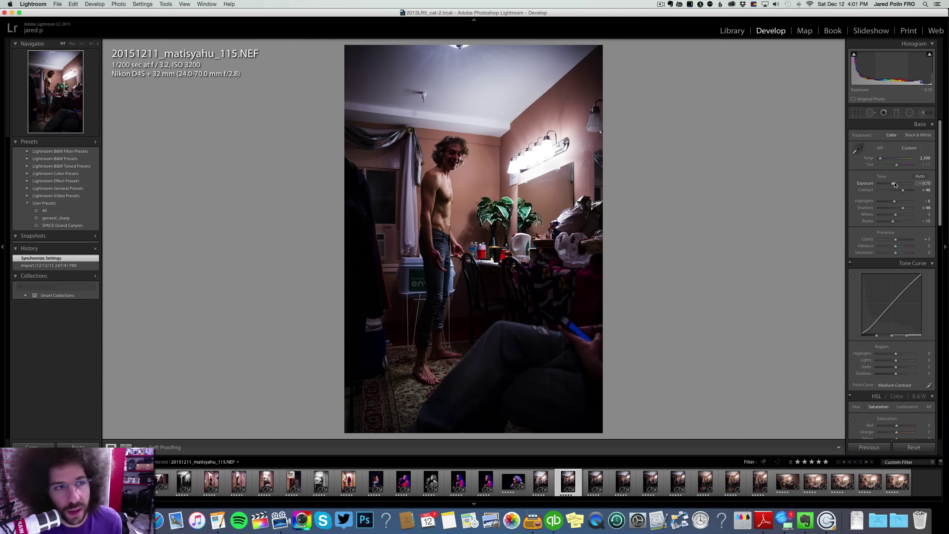
drag(894, 183, 899, 186)
click(456, 157)
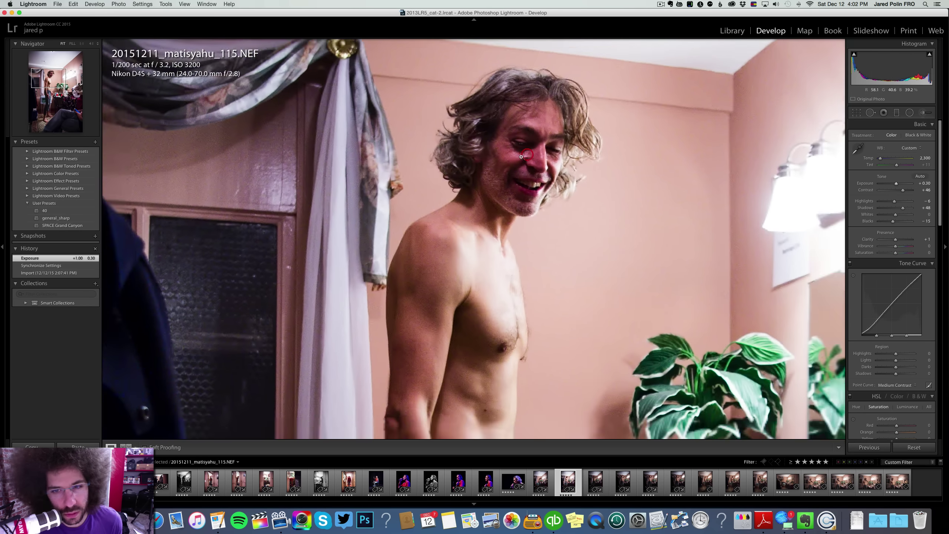
click(521, 157)
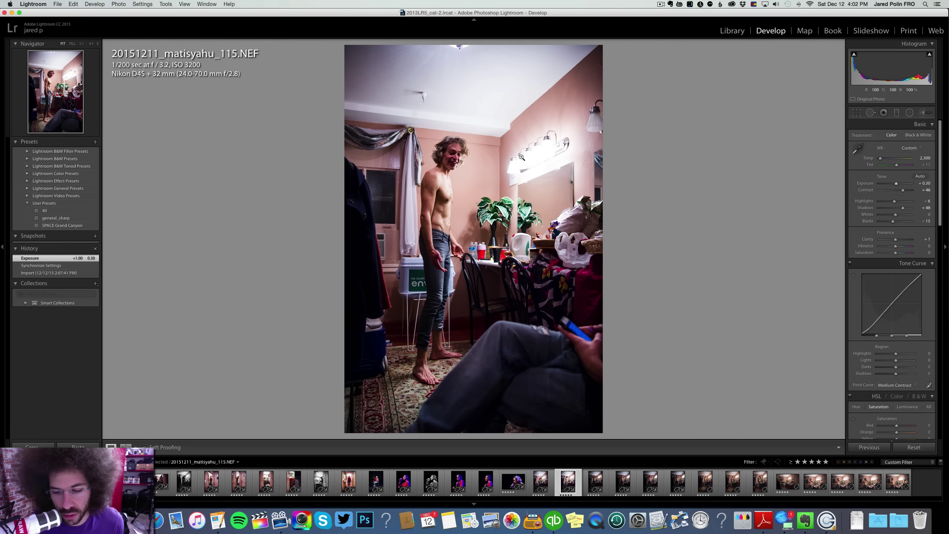
key(0)
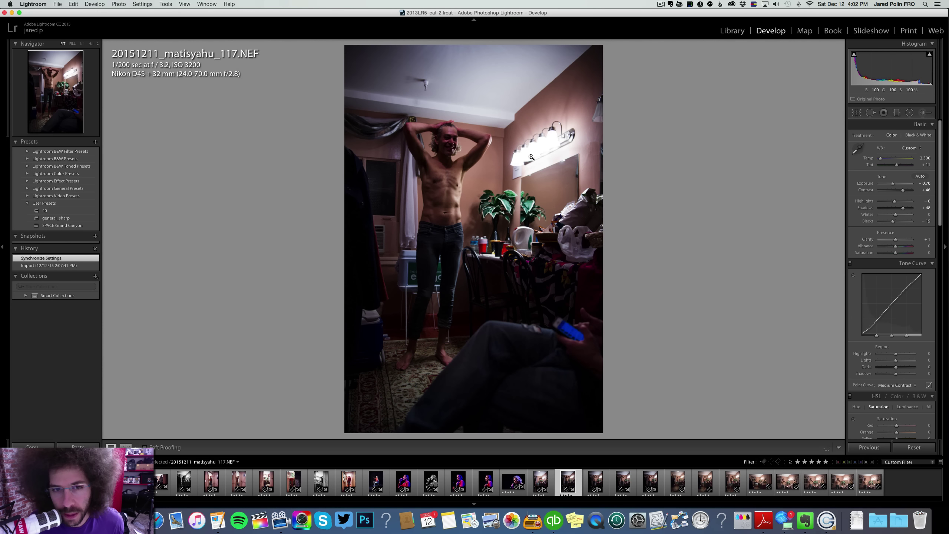
Try exposure +0.17 on photo 117 and compare it with the original.
click(896, 184)
key(backslash)
key(backslash)
key(backslash)
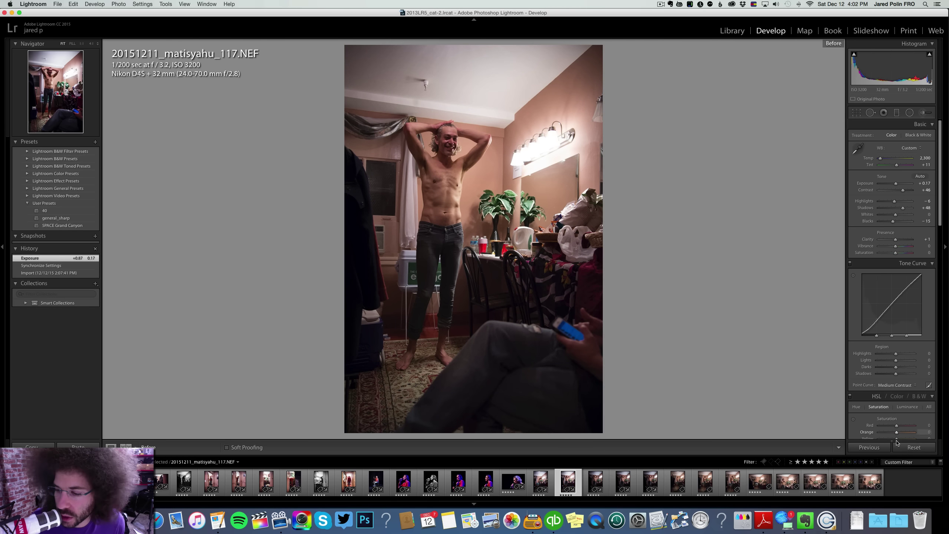
Reset photo 117's settings and give it exposure +0.75, contrast +27, clarity +16 and blacks -14.
click(911, 446)
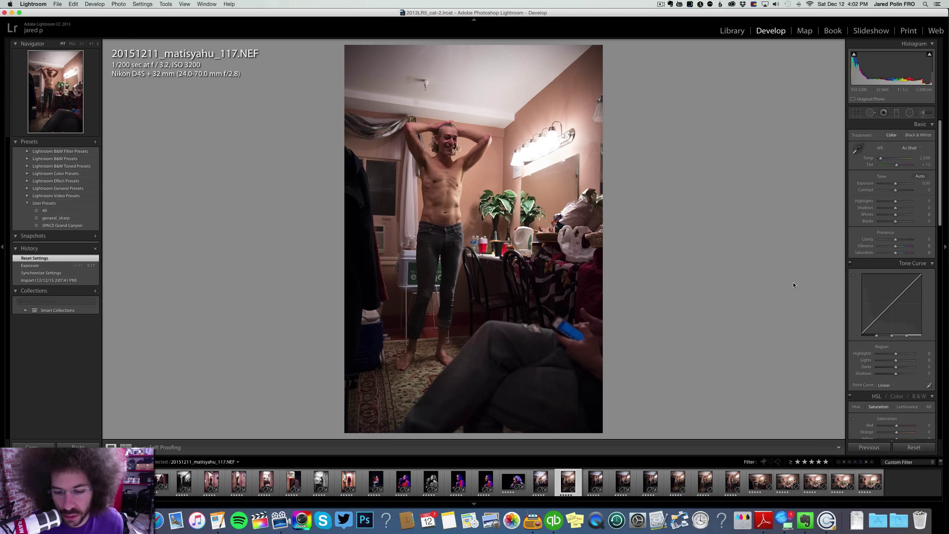
drag(895, 183, 899, 191)
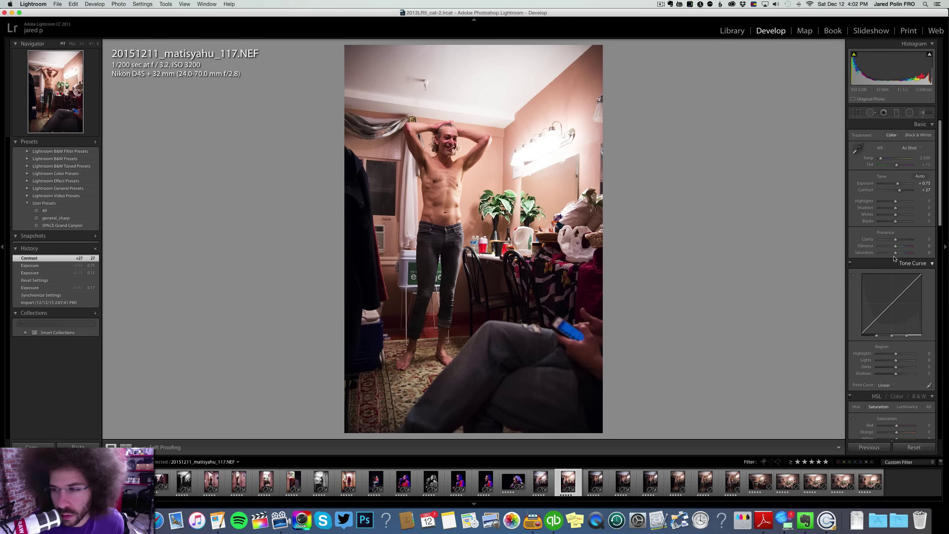
drag(896, 239, 897, 239)
shift+double_click(893, 221)
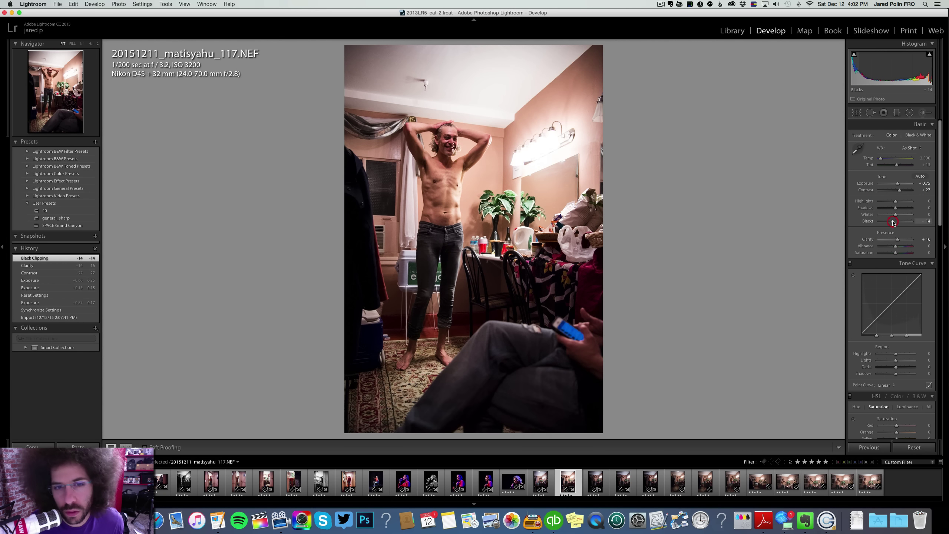
Compare photo 117 with photo 114 and set photo 117's temperature to 2,374, trying 2,300 first.
key(Left)
key(Right)
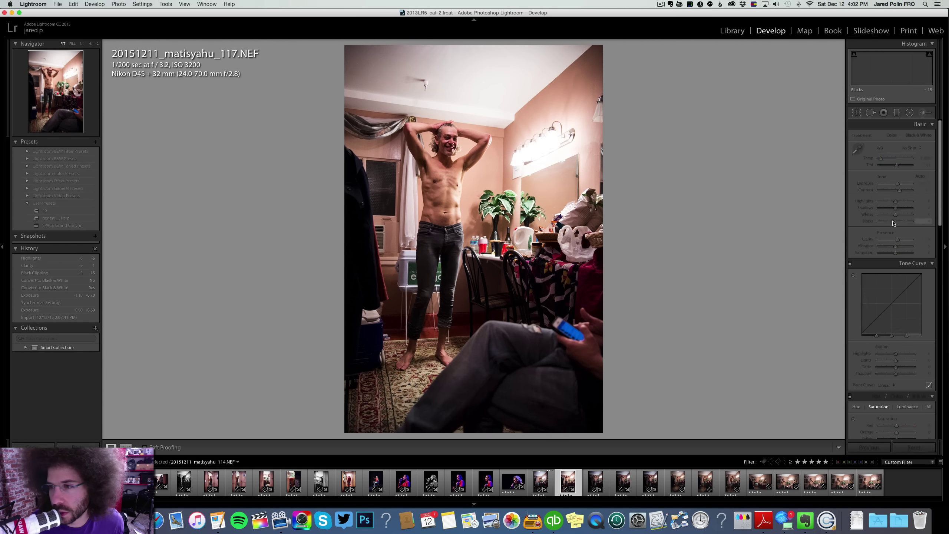
key(Left)
key(Right)
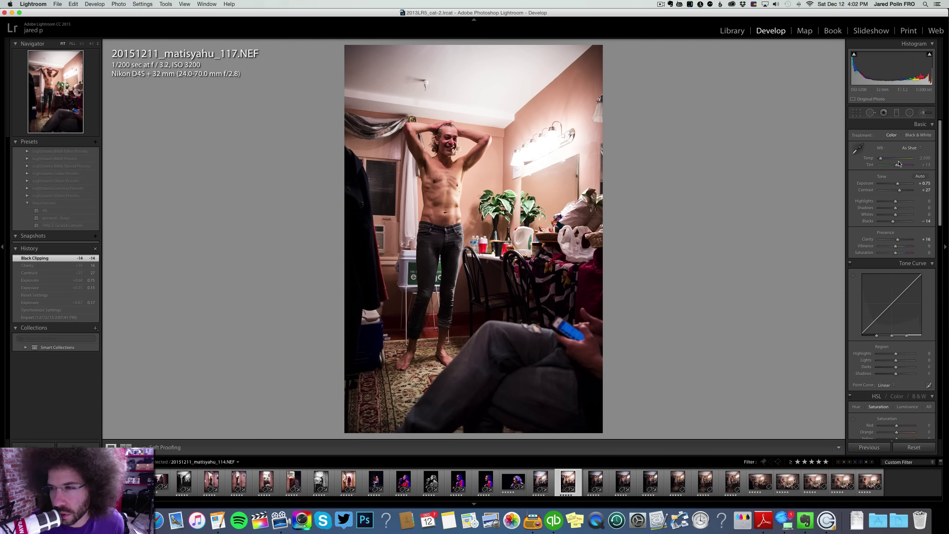
click(926, 159)
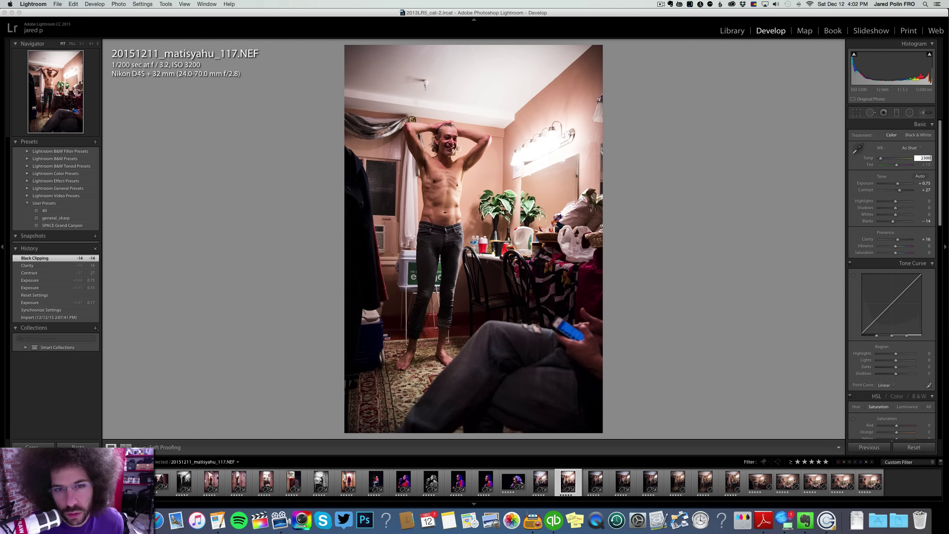
key(Return)
click(923, 157)
text(2)
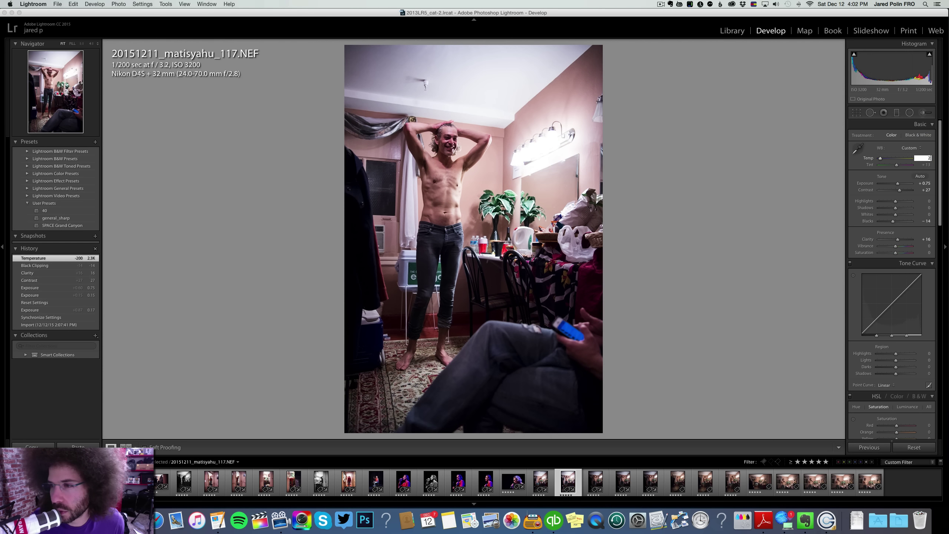
key(Return)
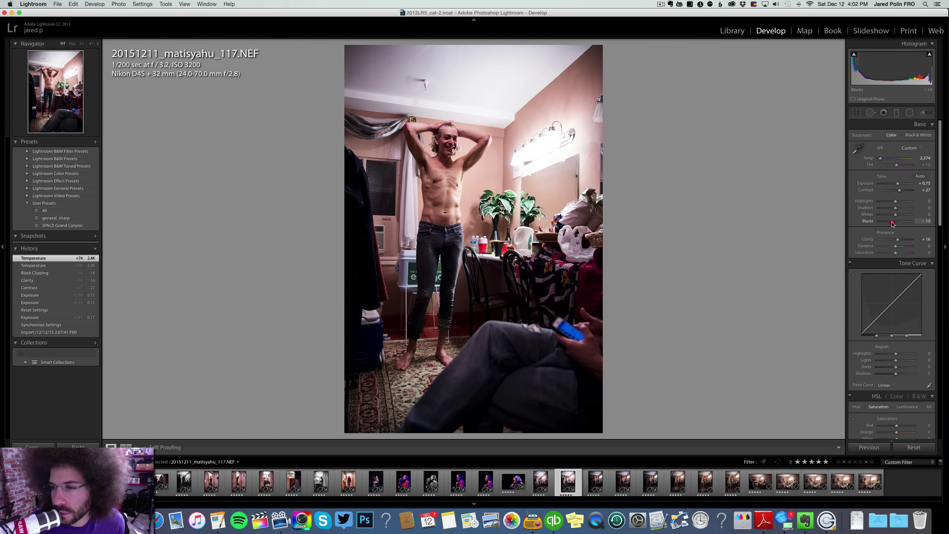
Try blacks -19 on photo 117 and preview it in black and white before restoring color.
drag(893, 224, 892, 223)
click(908, 135)
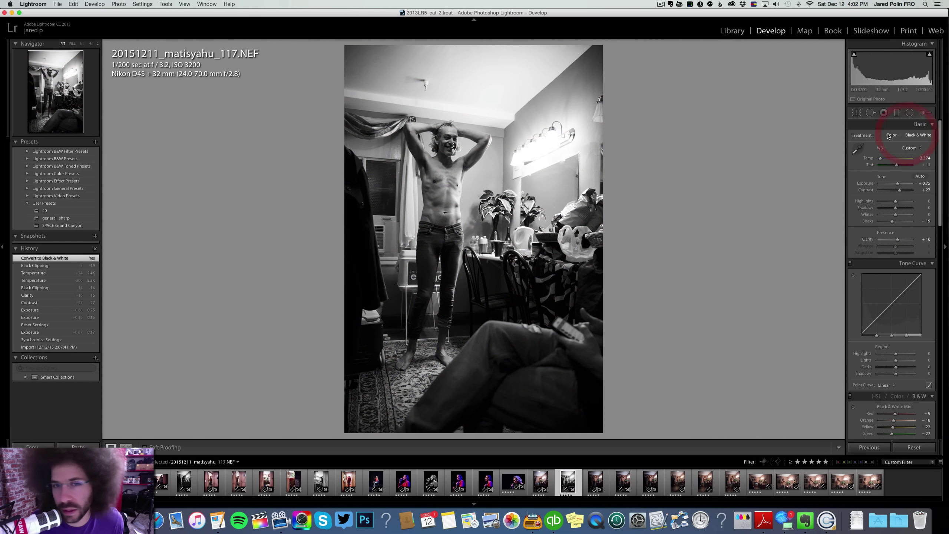
click(890, 135)
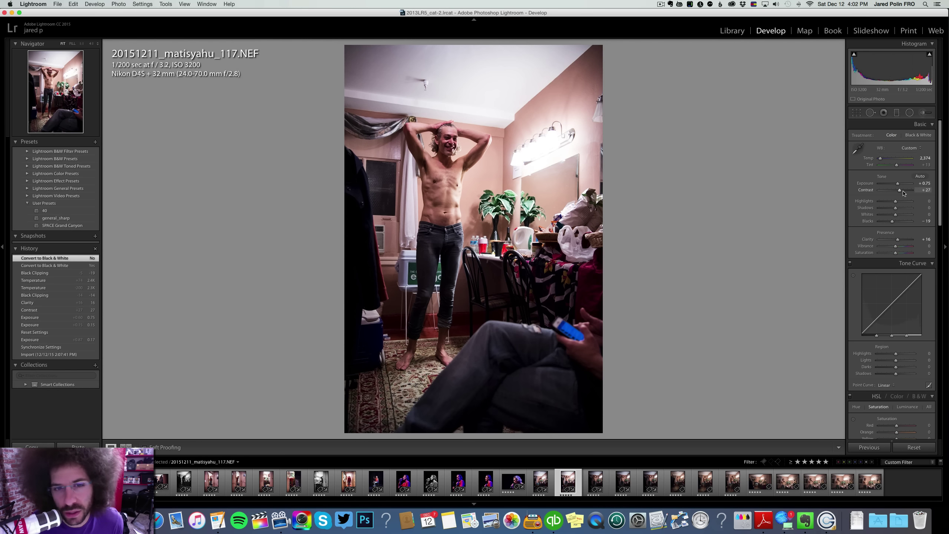
Set photo 117's contrast to +45, shadows to +34 and blacks to -1, and synchronize its settings to the next three photos.
drag(902, 192, 894, 223)
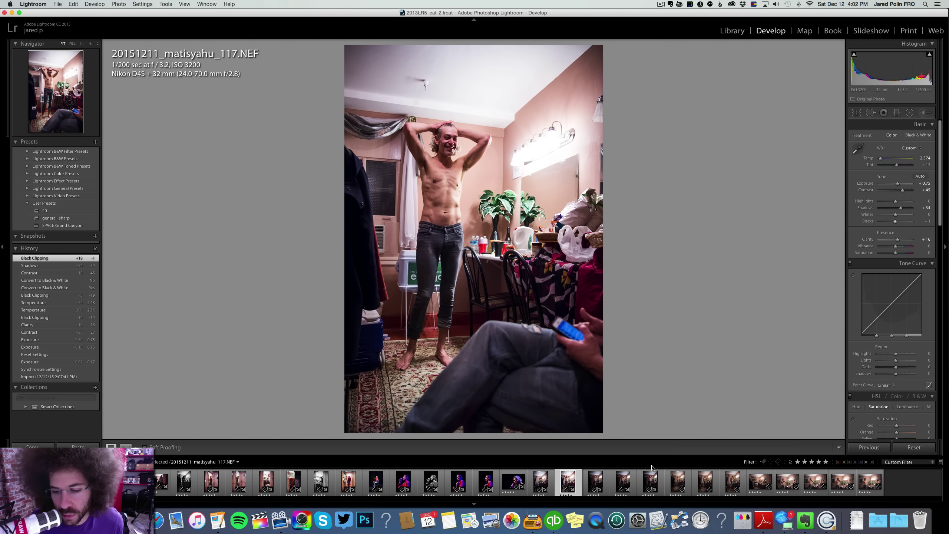
shift+click(650, 481)
click(862, 445)
key(Return)
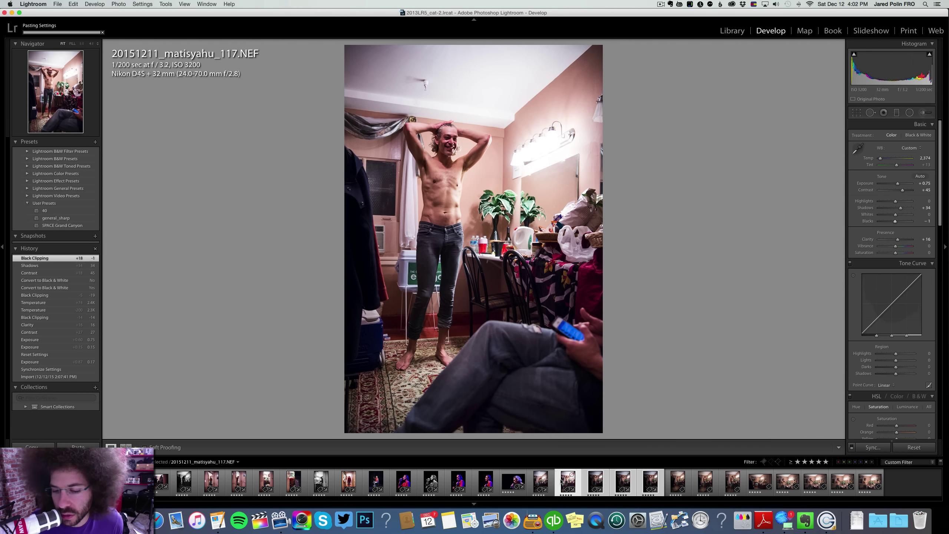
Set the exposure of photos 120 and 121 to +0.65 and preview photo 121 in black and white before restoring color.
click(606, 483)
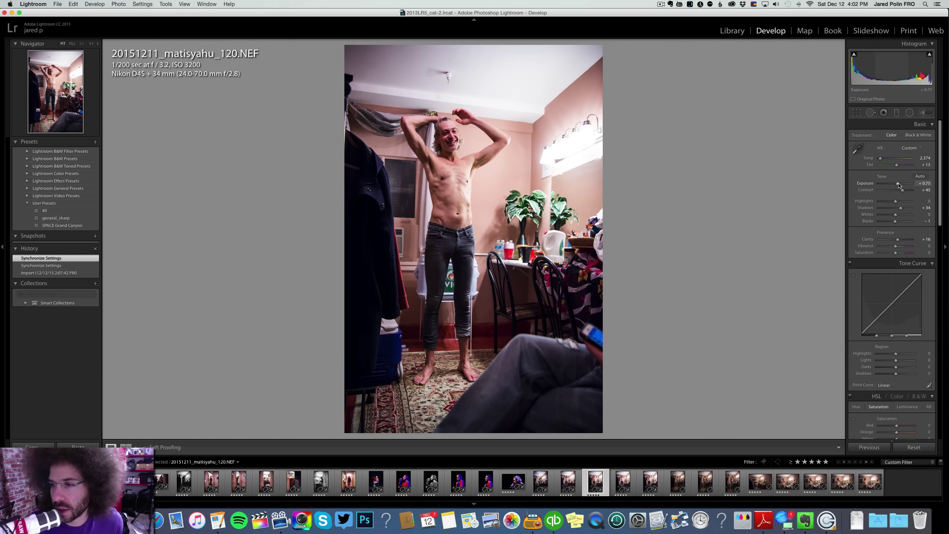
drag(898, 184, 898, 185)
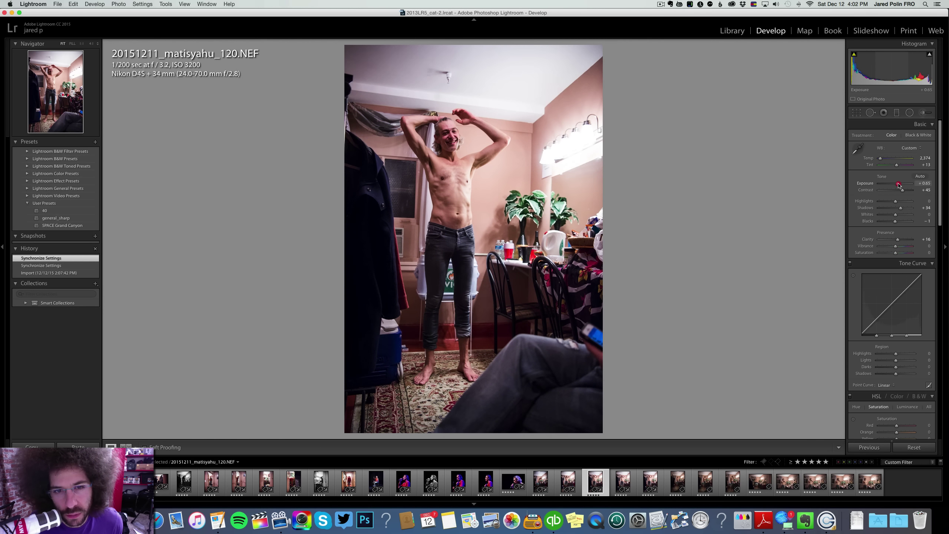
key(Right)
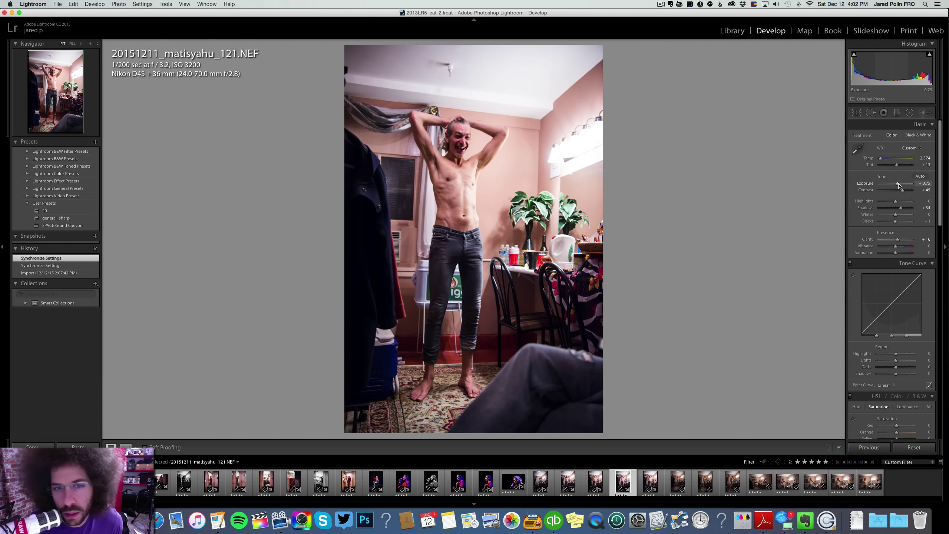
drag(899, 186, 897, 185)
click(918, 135)
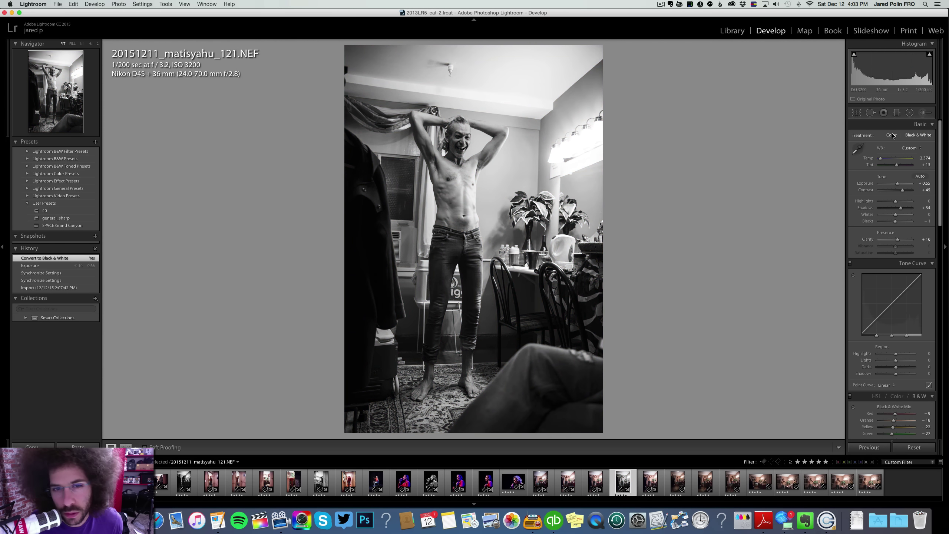
click(891, 135)
Rate the photo right after photo 123 four stars and synchronize photo 123's settings to photo 127.
key(Right)
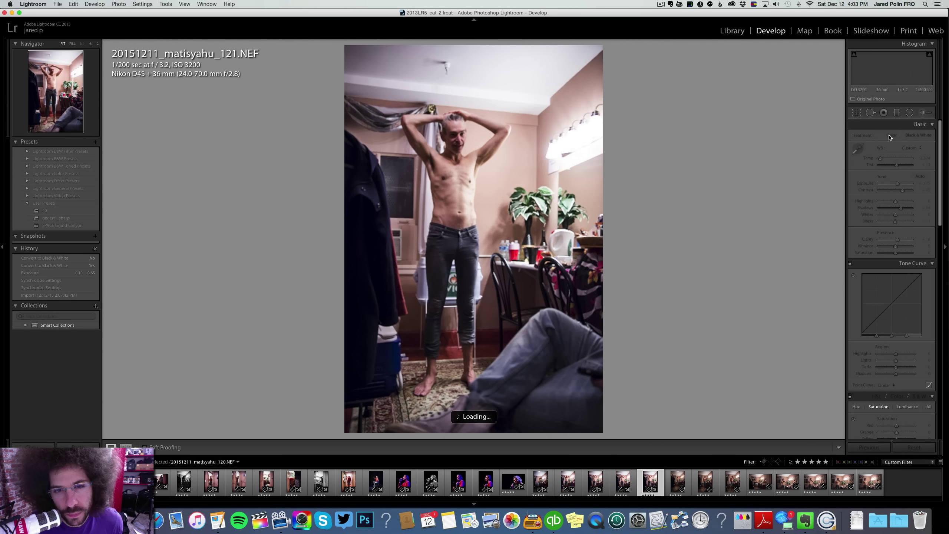
key(Right)
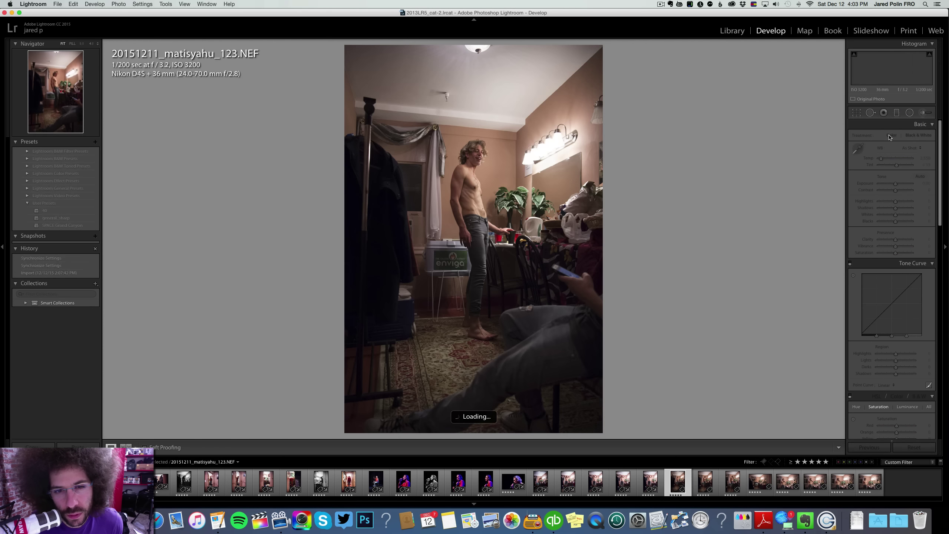
key(4)
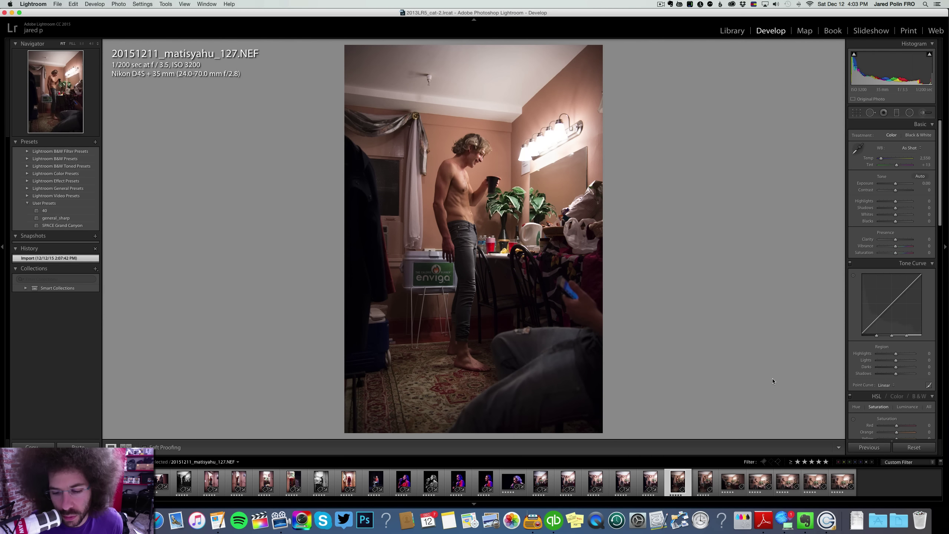
click(651, 481)
super+click(678, 482)
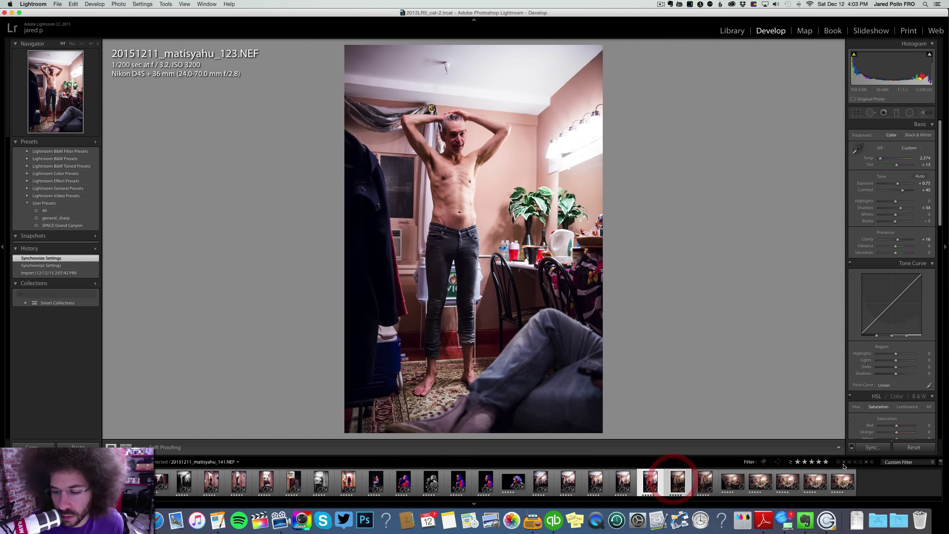
alt+click(873, 448)
Set photo 127's exposure to +0.15 and contrast to +68, and compare it with the preceding photo.
click(687, 481)
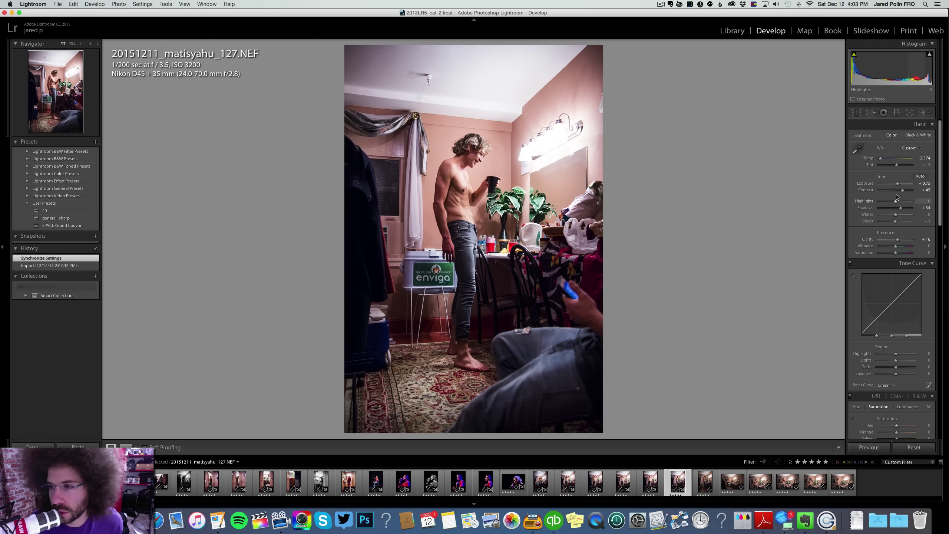
drag(898, 184, 895, 184)
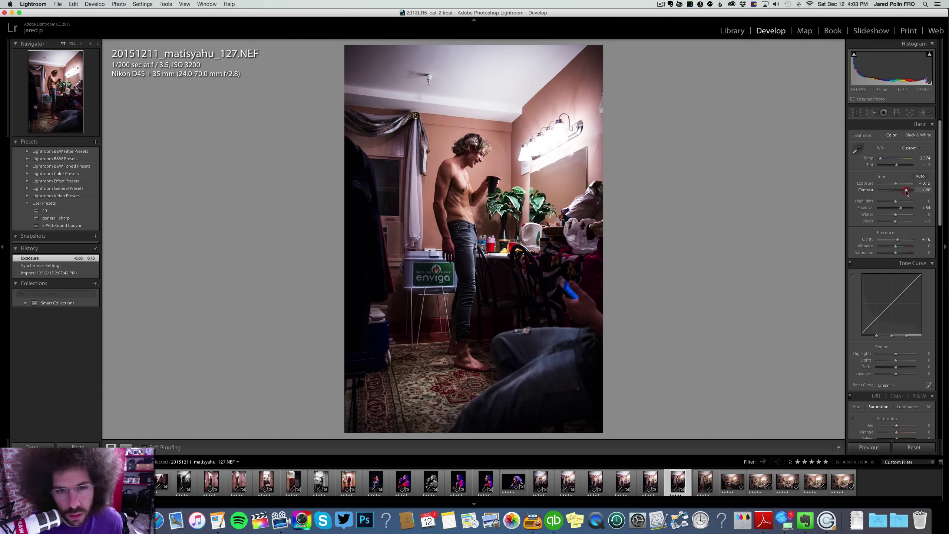
key(Left)
key(Right)
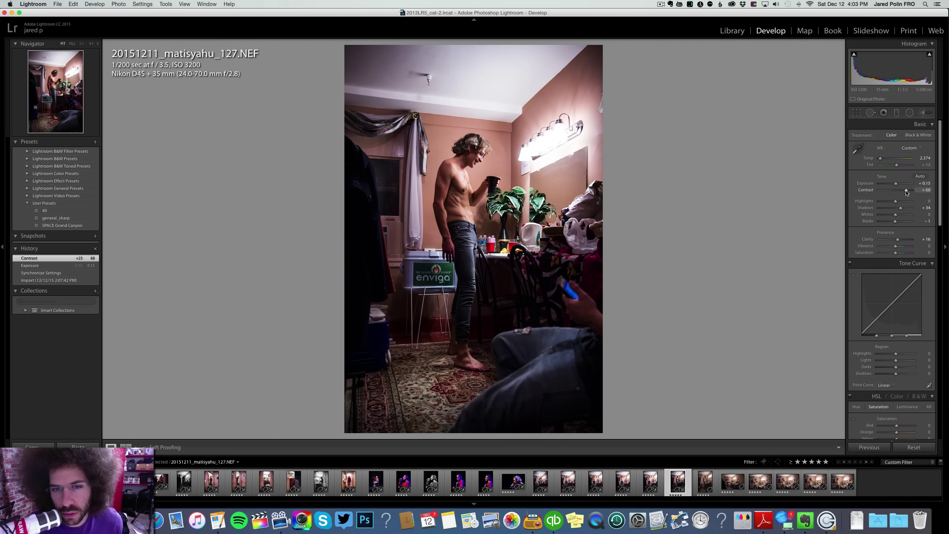
Compare photo 127 in black and white and color, raise its contrast to +77, and leave it in color.
click(906, 136)
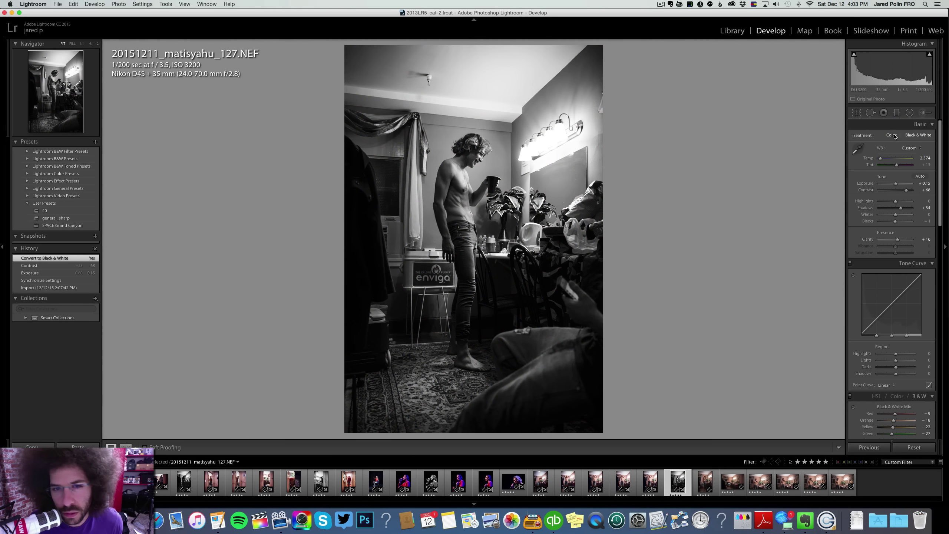
click(895, 135)
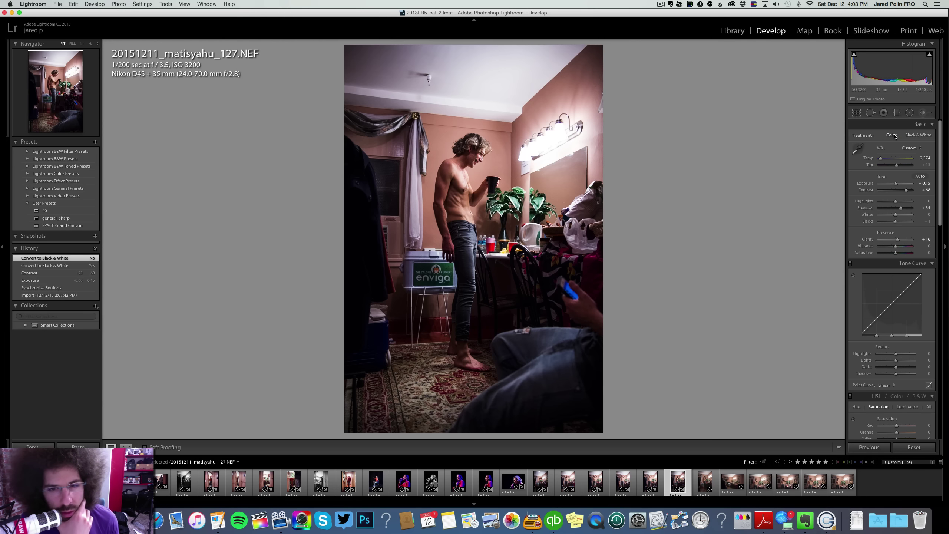
click(932, 137)
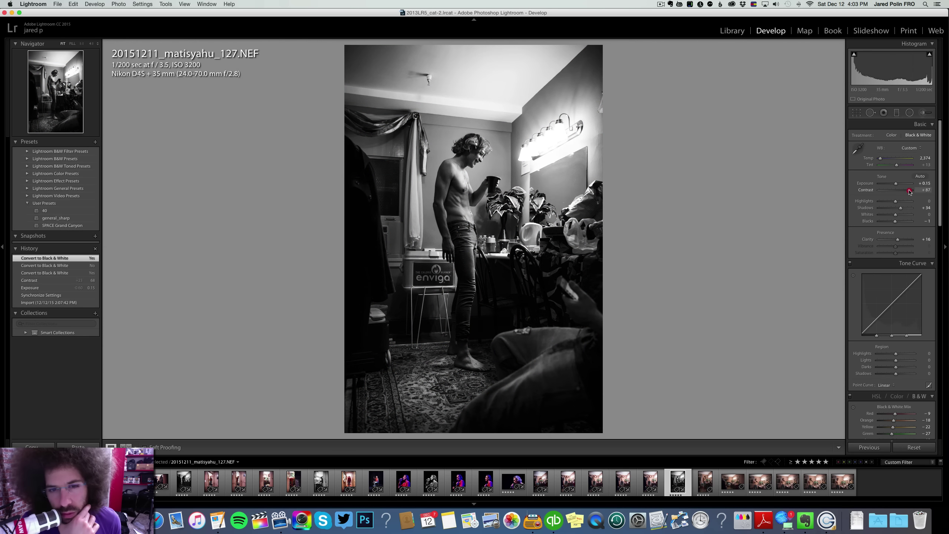
drag(908, 191, 909, 191)
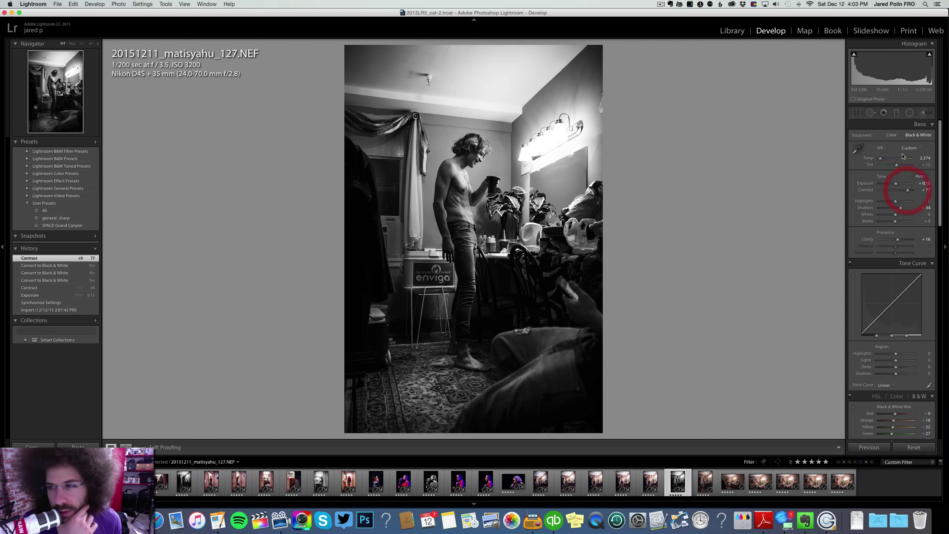
click(893, 135)
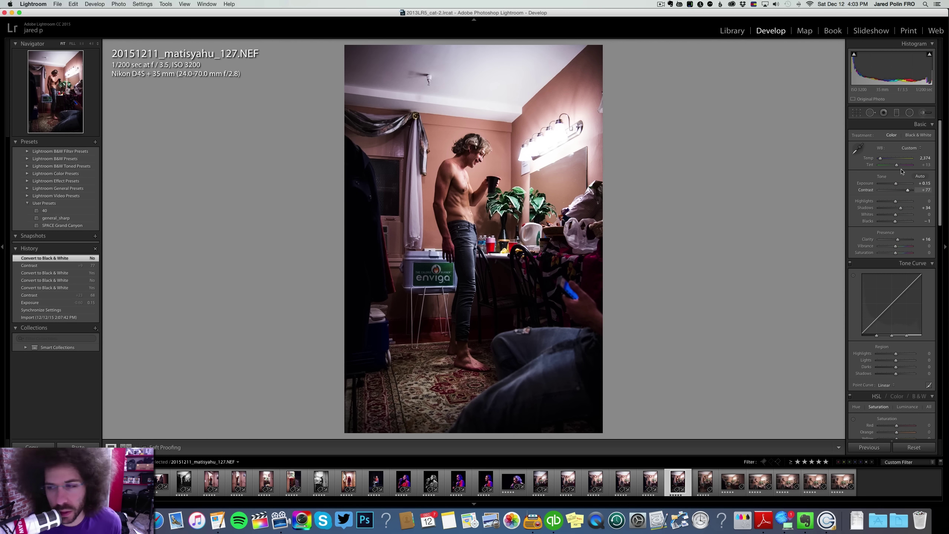
Synchronize photo 127's develop settings to photo 128 and open photo 128.
key(Right)
key(Left)
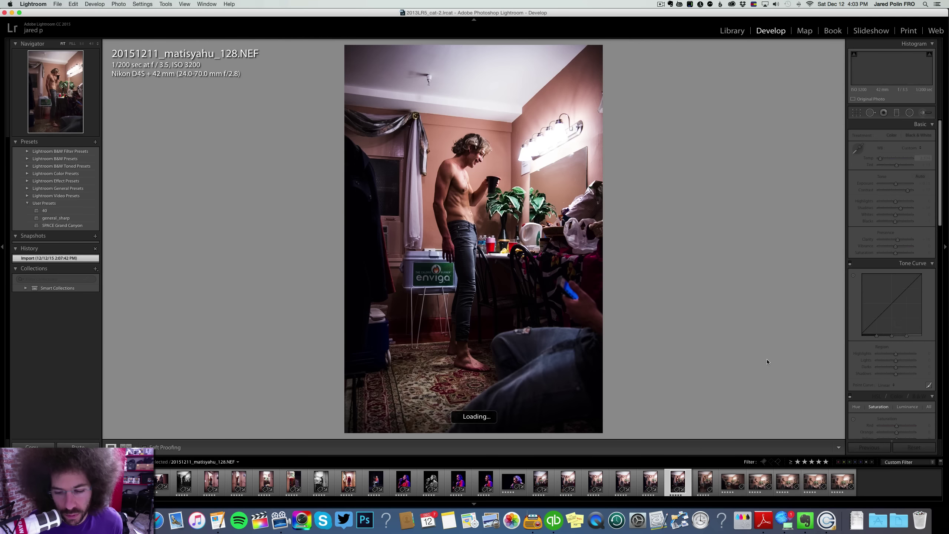
super+click(704, 478)
key(super+shift+s)
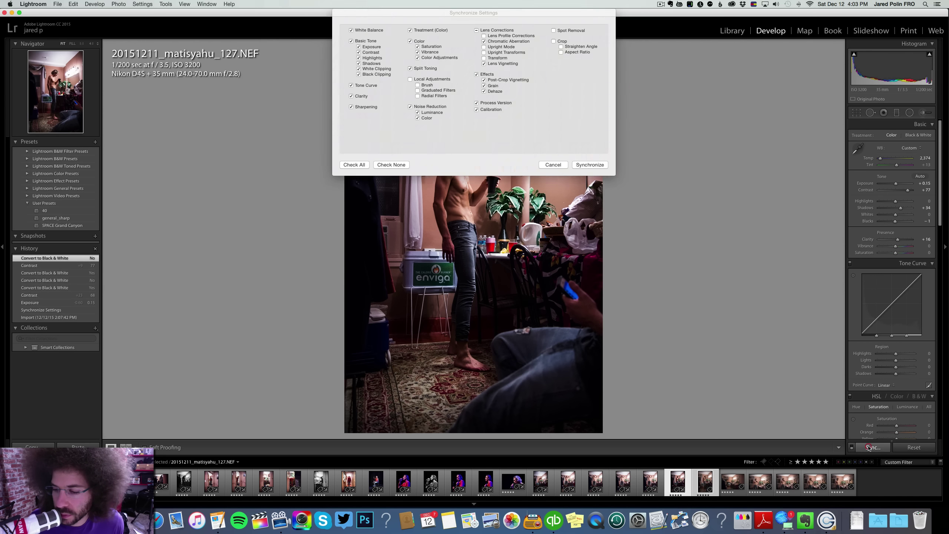
key(Return)
click(712, 482)
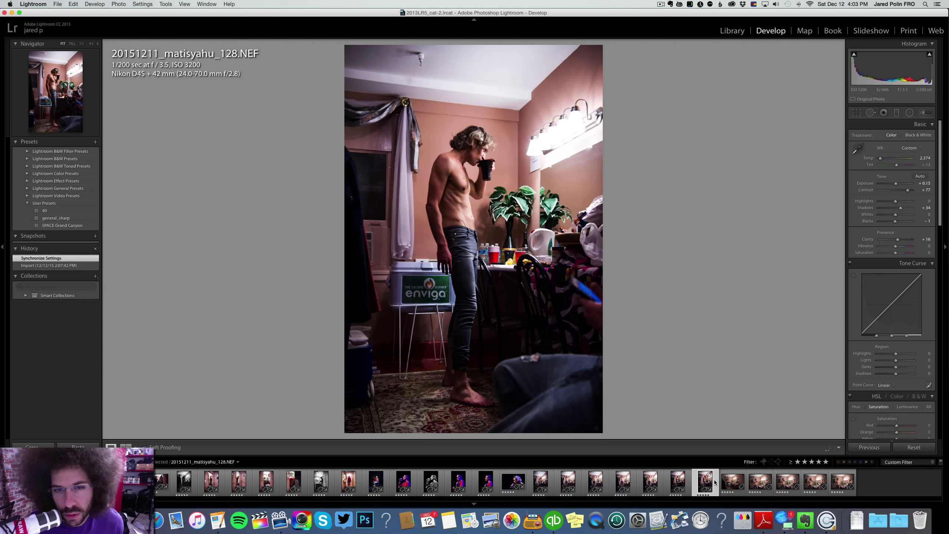
Preview photo 128 in black and white twice, switching back to color each time.
click(916, 135)
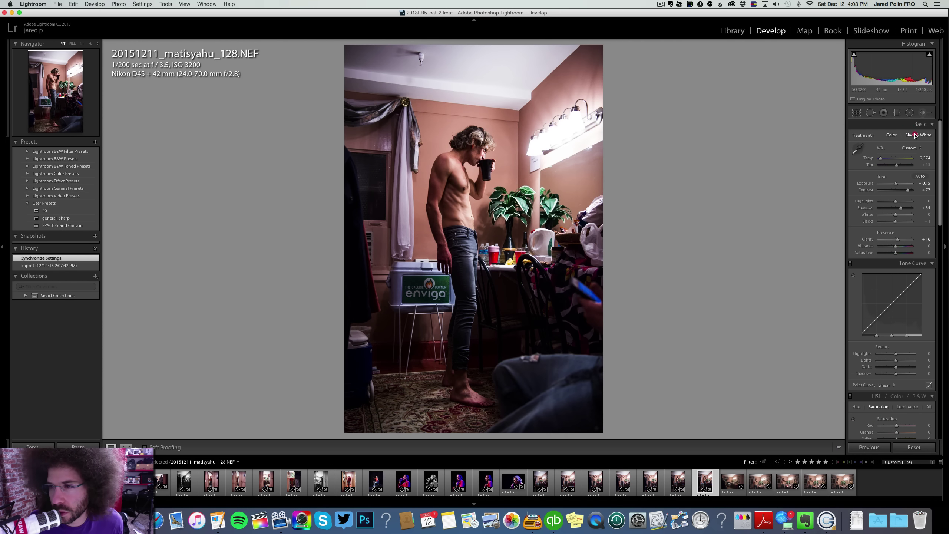
click(893, 135)
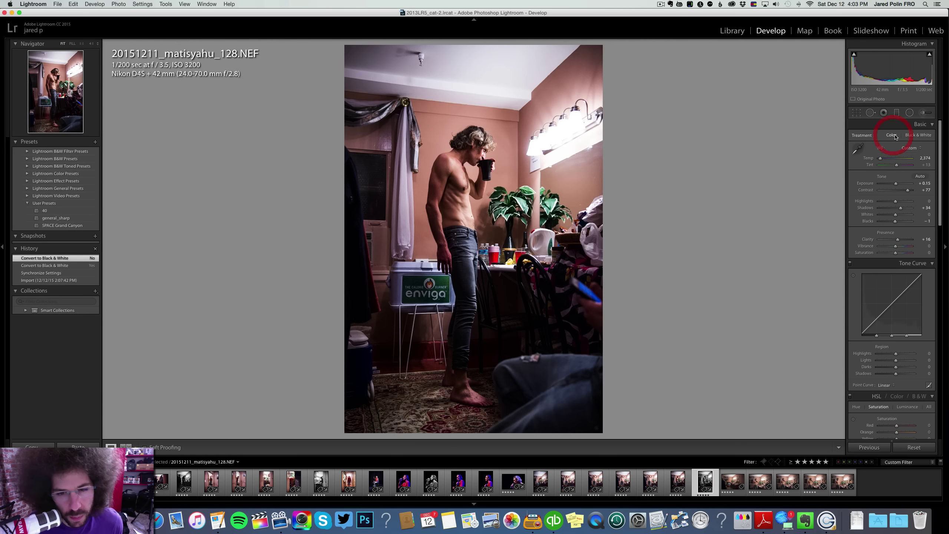
click(916, 136)
click(897, 135)
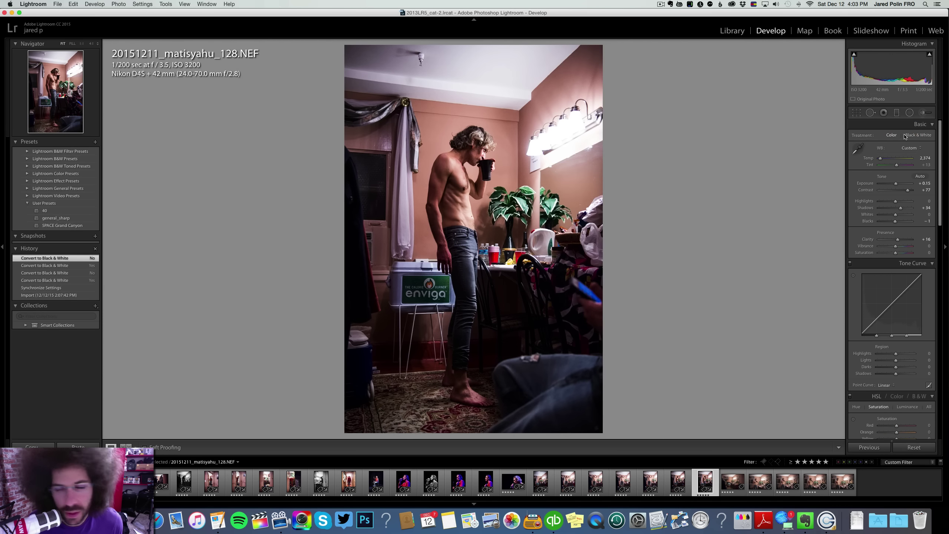
Convert photo 128 to black and white, set exposure +0.05, contrast +100 and highlights -23, and inspect the man's face up close.
click(919, 135)
mouse_move(895, 183)
mouse_down()
mouse_move(912, 191)
mouse_move(892, 203)
mouse_move(896, 184)
mouse_up()
click(484, 153)
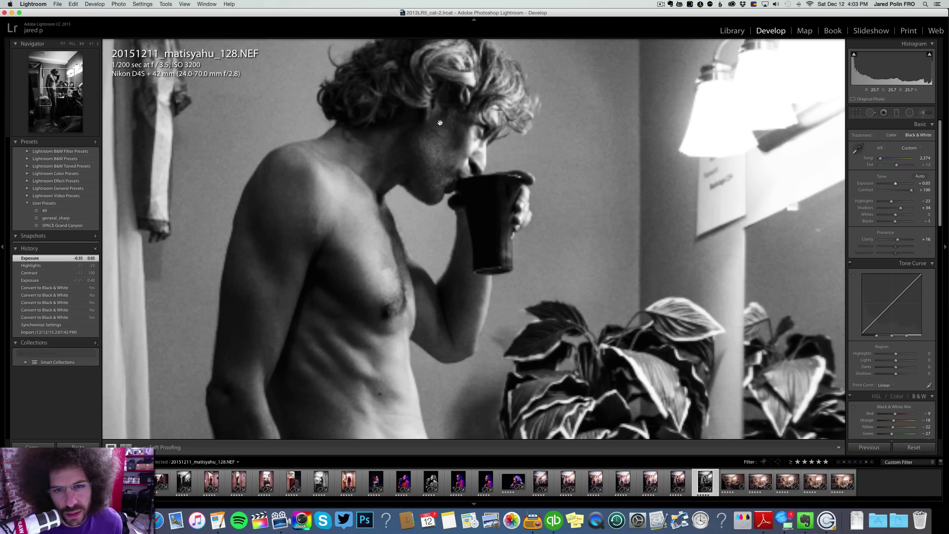
click(454, 122)
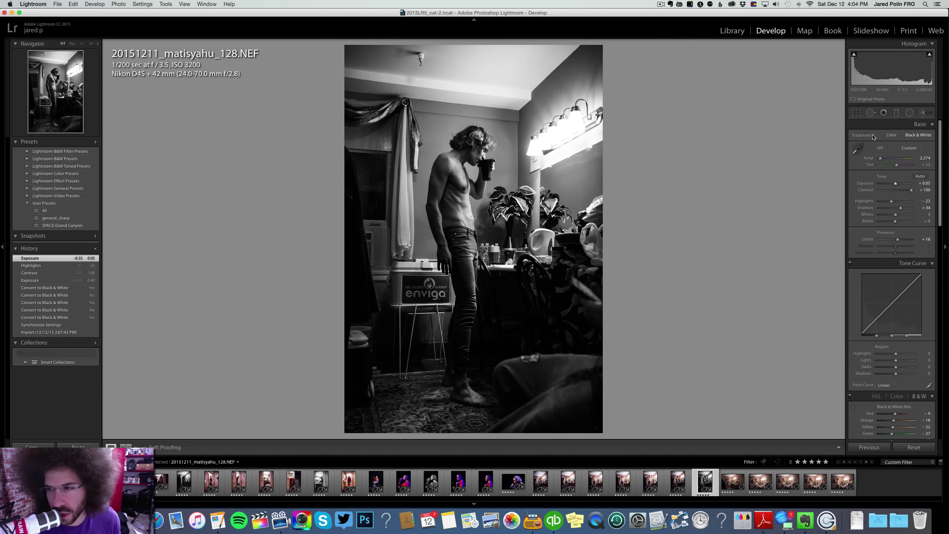
Compare the newly toned photo 128 in color and black and white repeatedly, and settle on the color treatment.
click(891, 135)
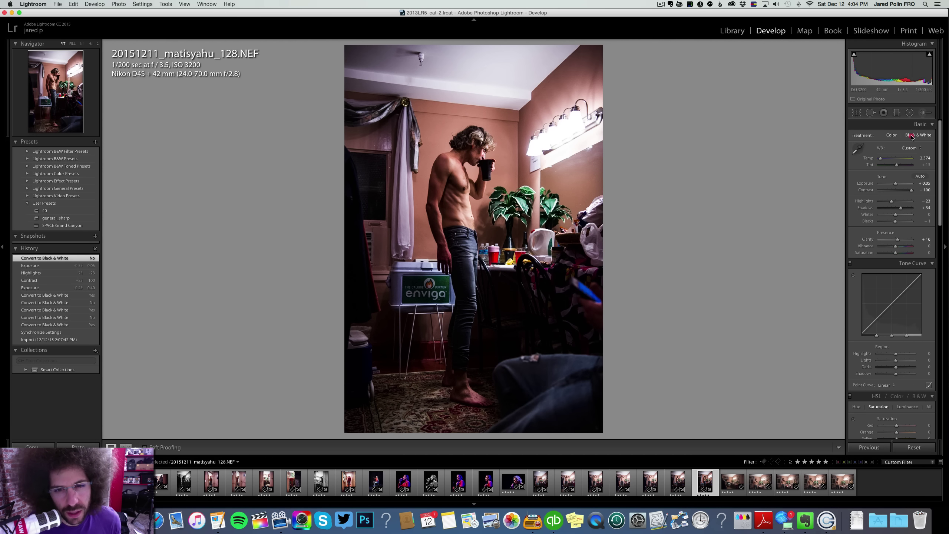
click(911, 136)
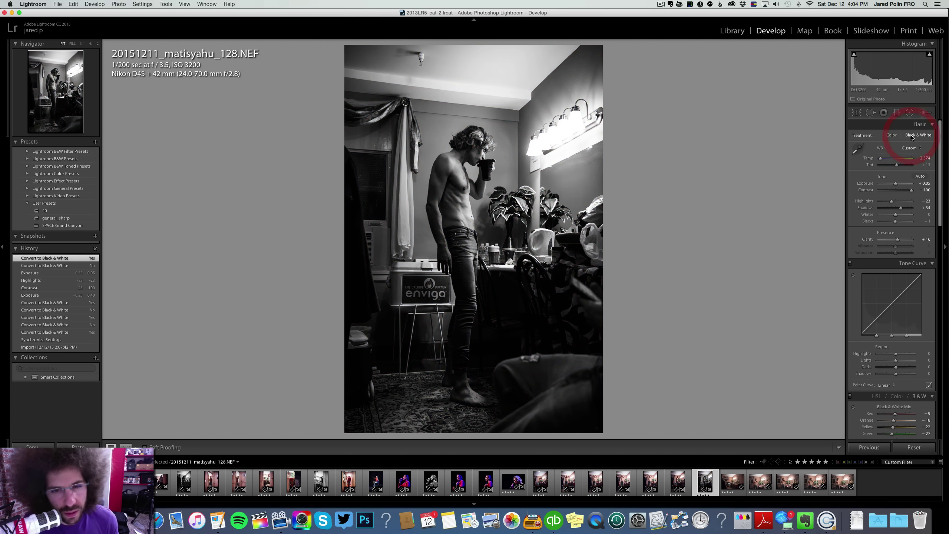
click(892, 135)
click(911, 136)
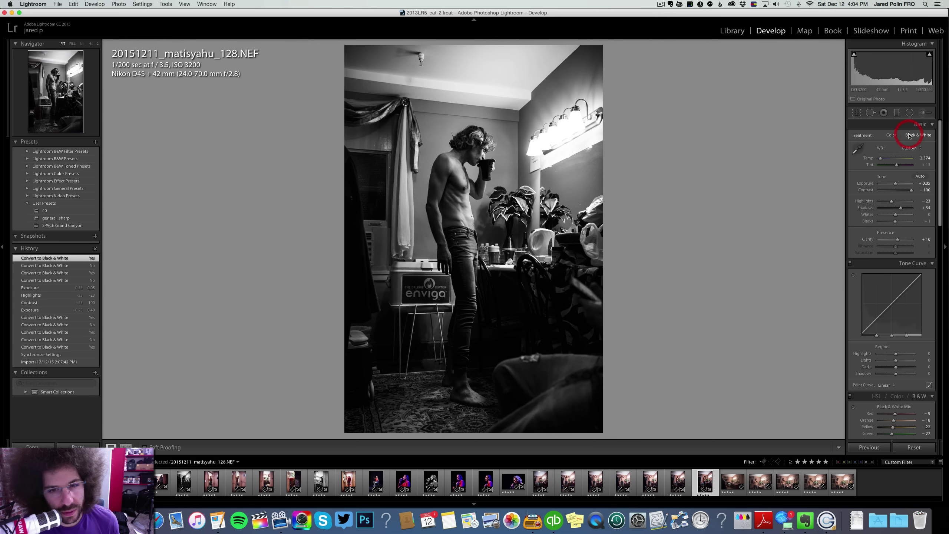
click(893, 135)
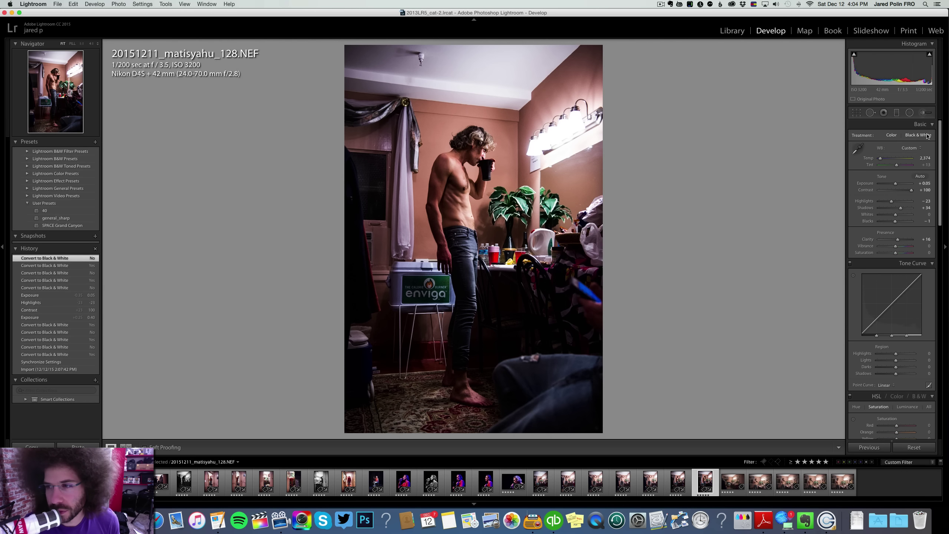
key(b)
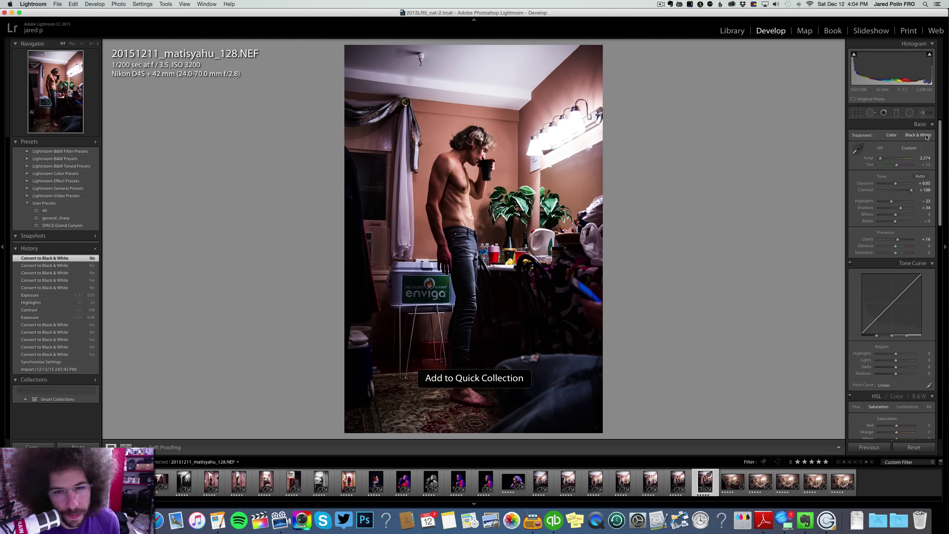
key(b)
click(925, 135)
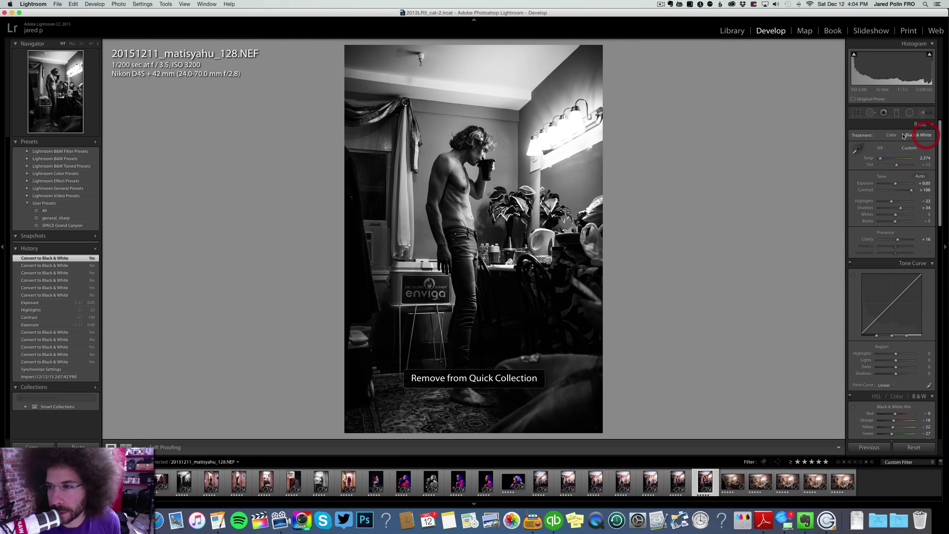
click(893, 135)
click(911, 135)
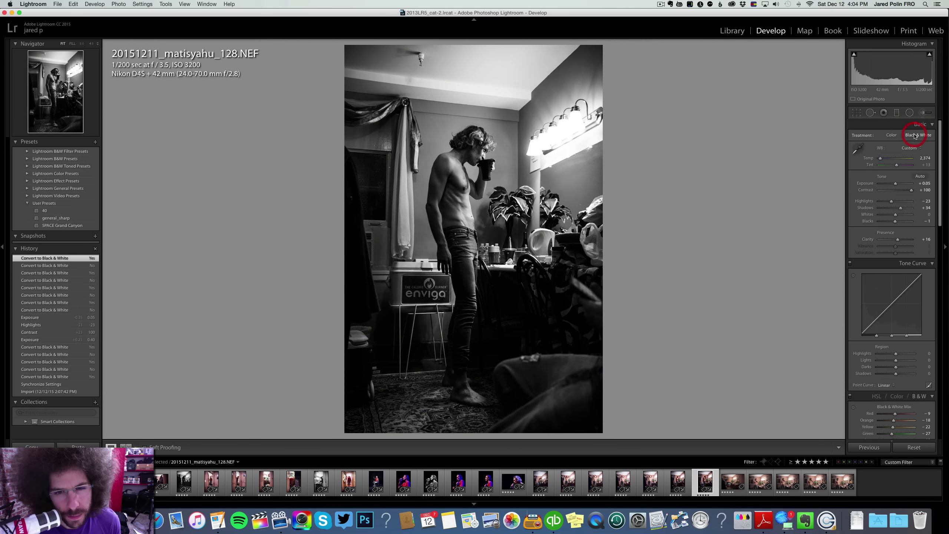
click(893, 135)
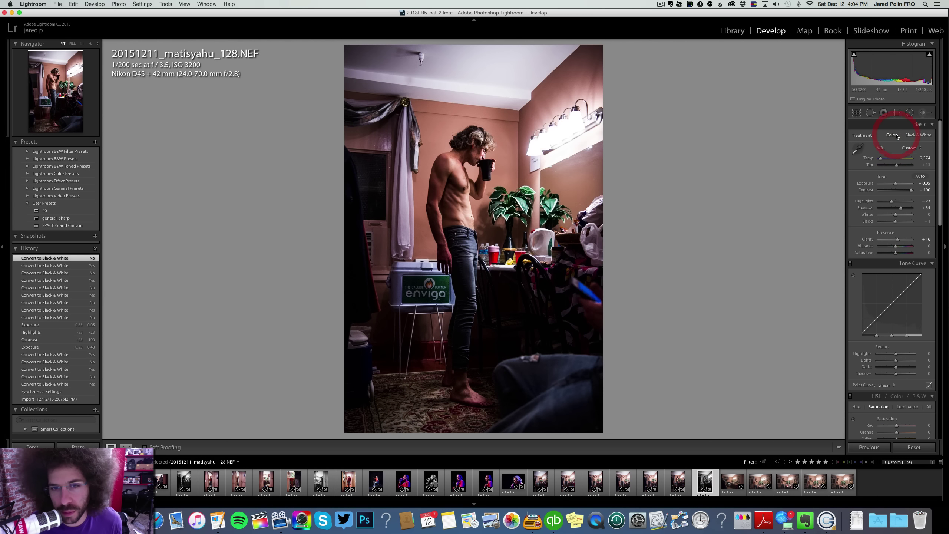
Clear photo 137's star rating and synchronize photo 128's settings to the four photos that follow it.
key(Right)
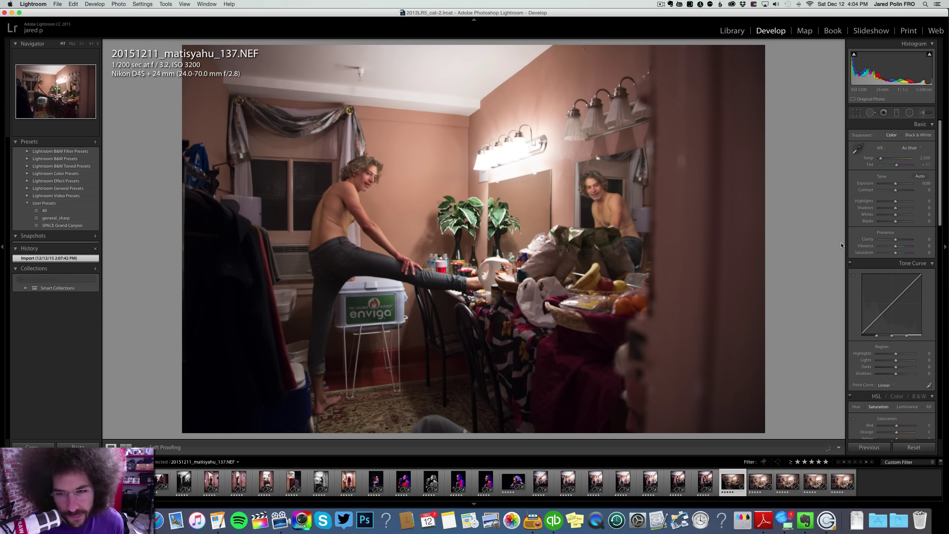
key(4)
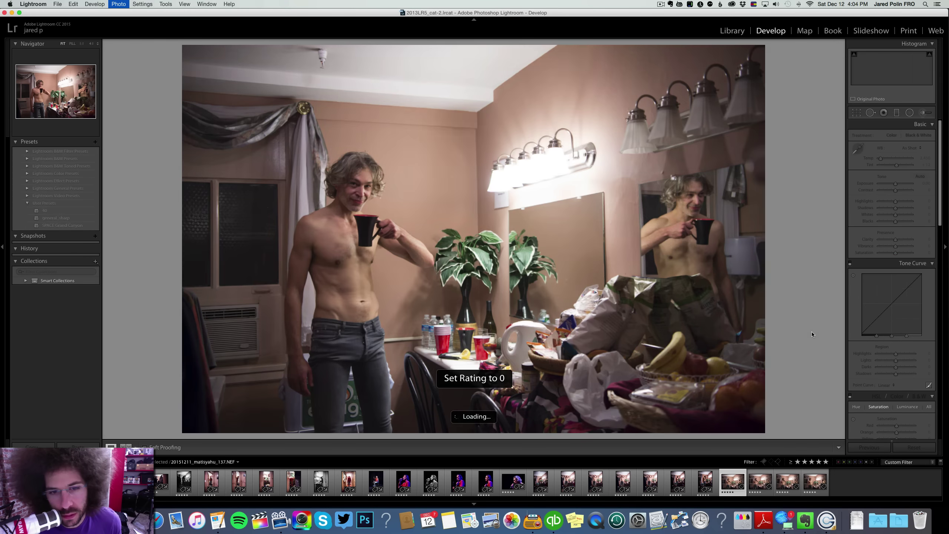
key(Left)
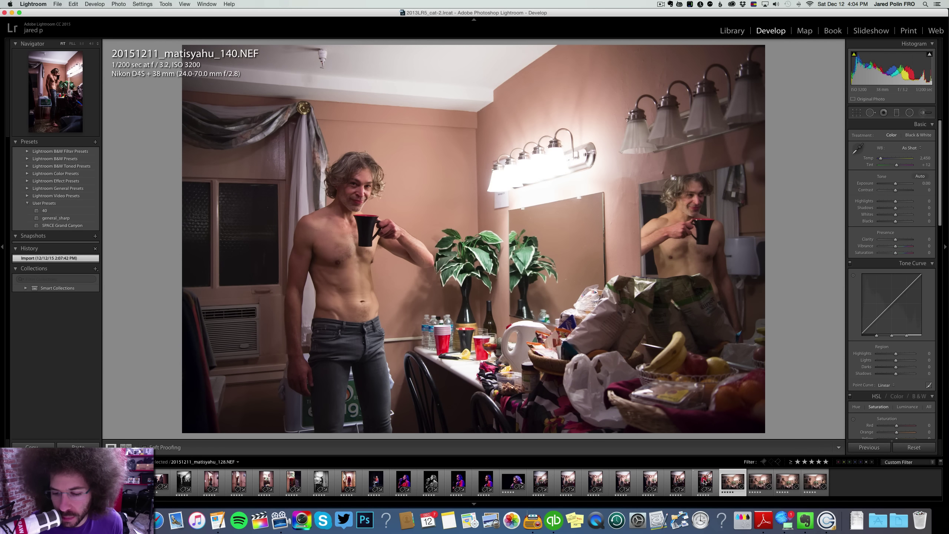
click(871, 447)
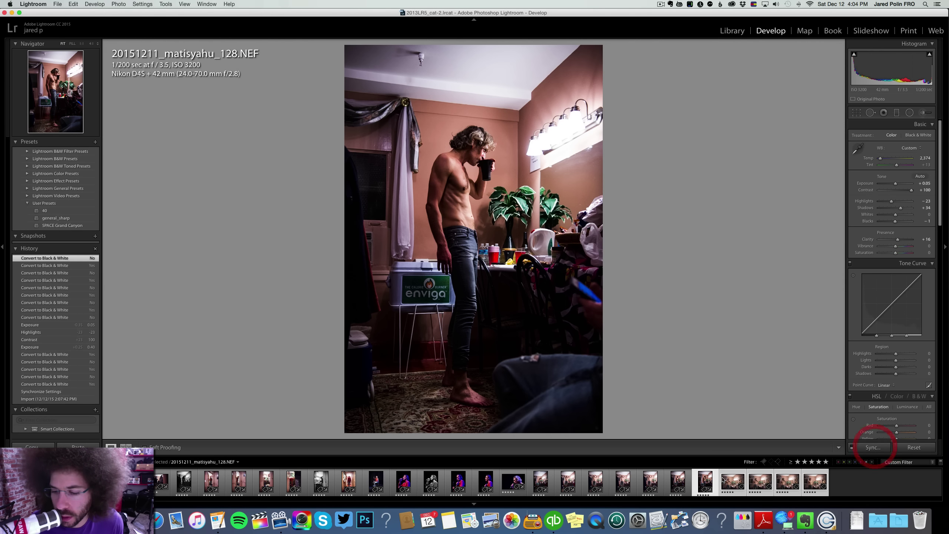
click(732, 472)
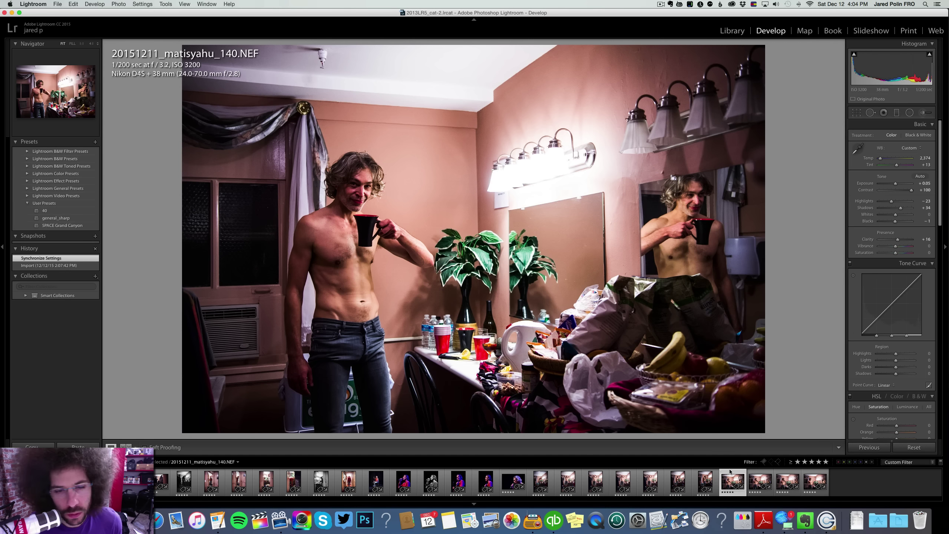
Set photo 140's contrast to +64 and highlights to -15, and preview it in black and white before restoring color.
click(905, 191)
drag(908, 191, 893, 202)
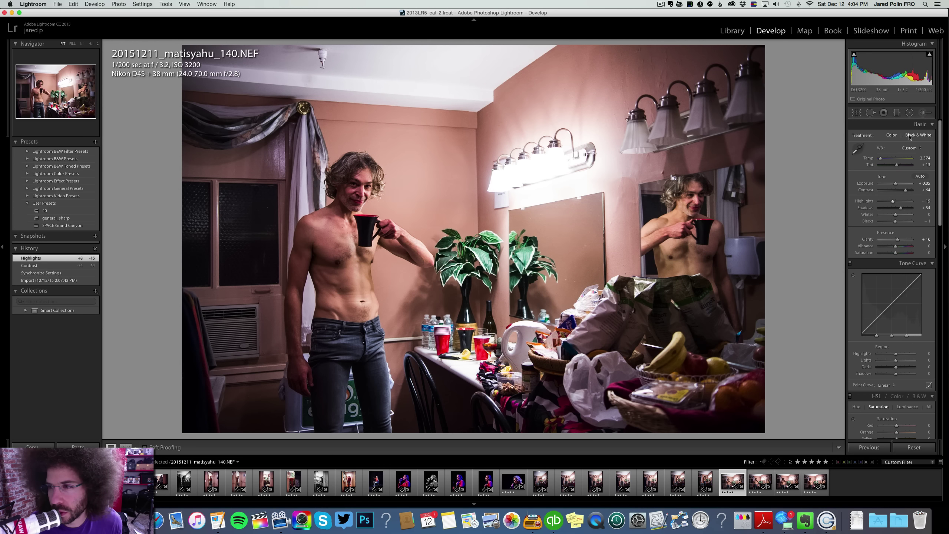
click(908, 136)
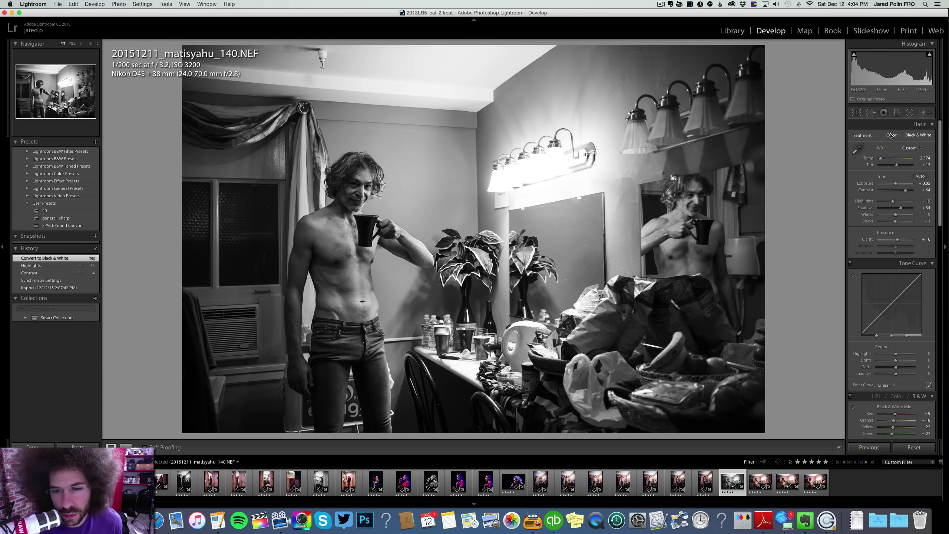
click(891, 135)
Synchronize photo 140's settings to the three photos after it.
key(Right)
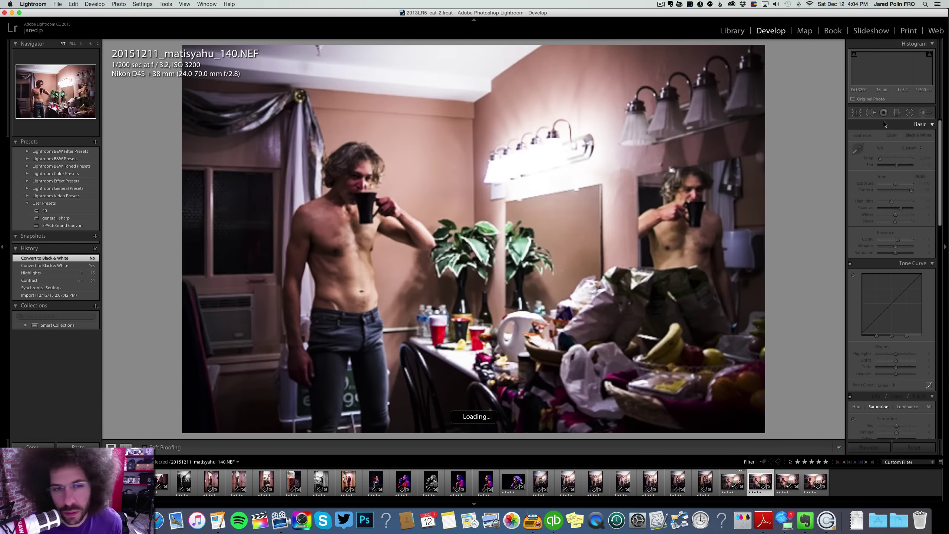
click(732, 482)
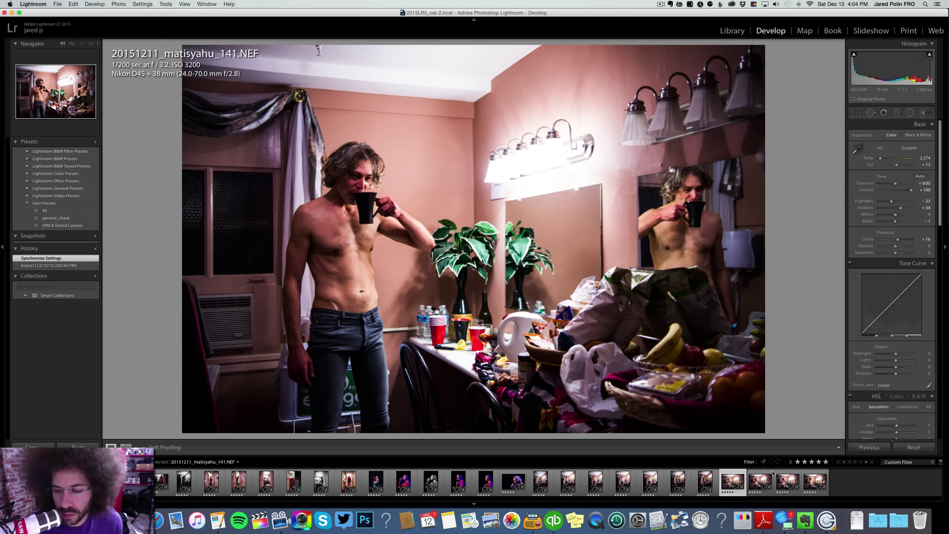
shift+click(815, 481)
click(868, 447)
key(Return)
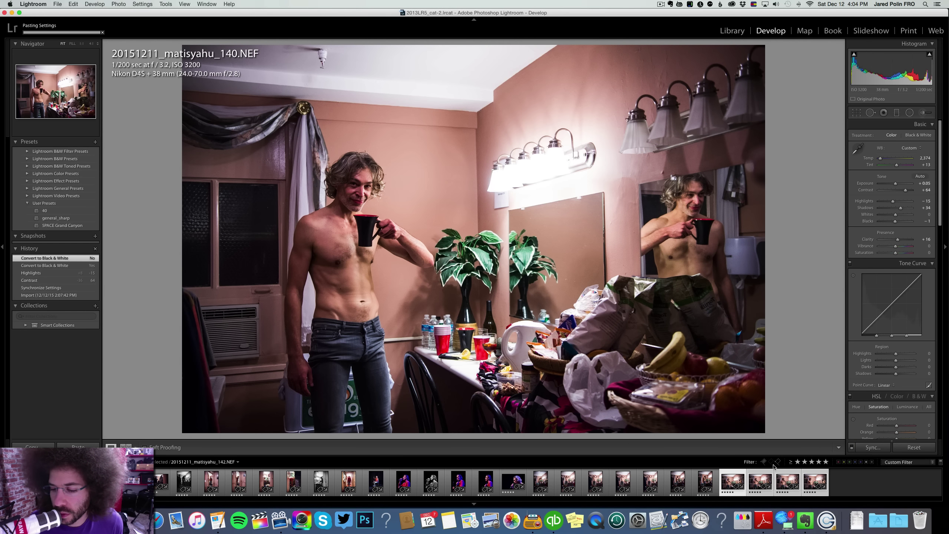
Compare photos 140 and 141, lower their contrast to about +38 and +24 respectively, and go on to photo 142.
click(759, 474)
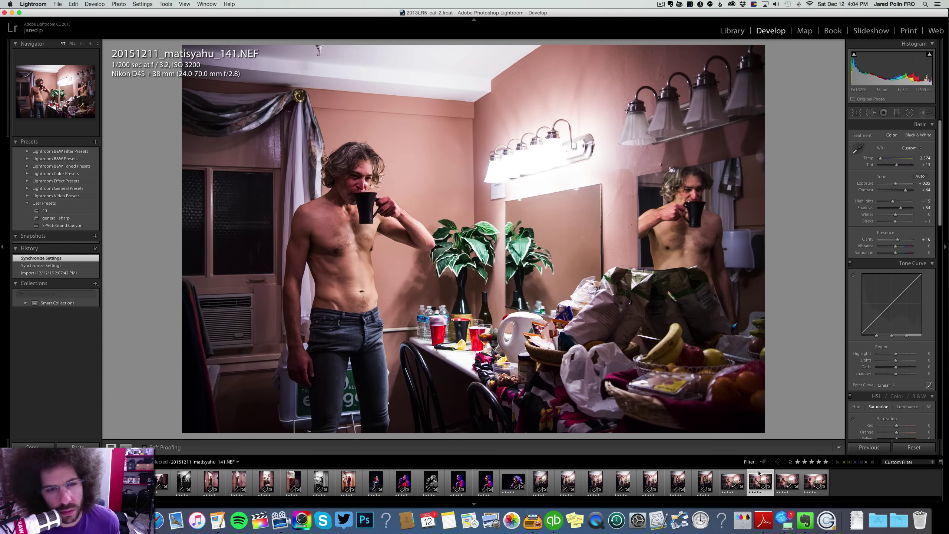
key(Left)
key(Right)
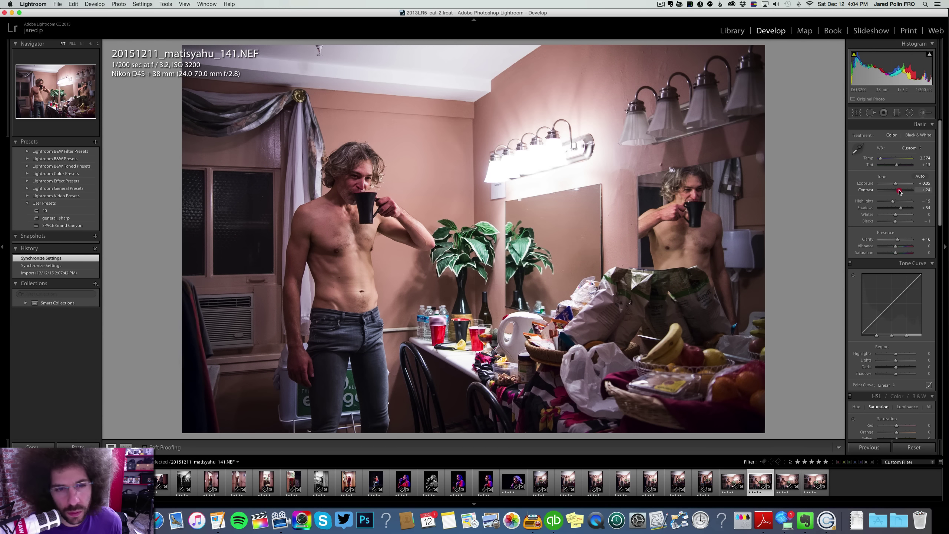
key(Left)
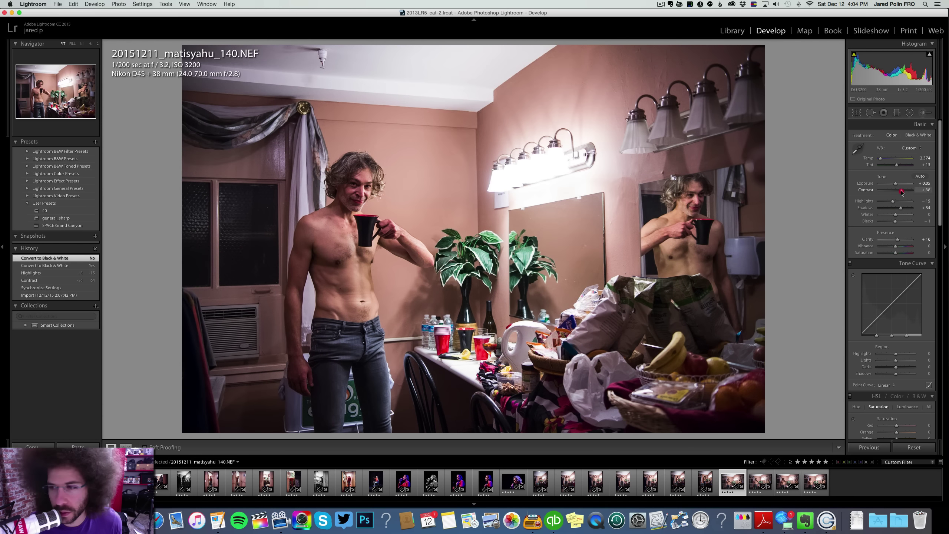
key(Right)
key(Right)
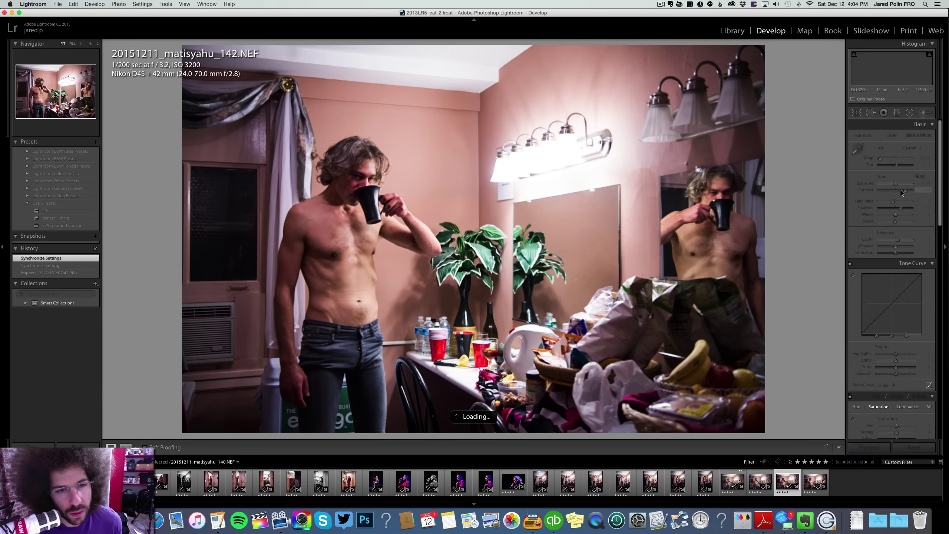
Lower photo 142's contrast, try a black and white version with adjusted exposure, contrast and highlights, and restore the color version.
click(901, 190)
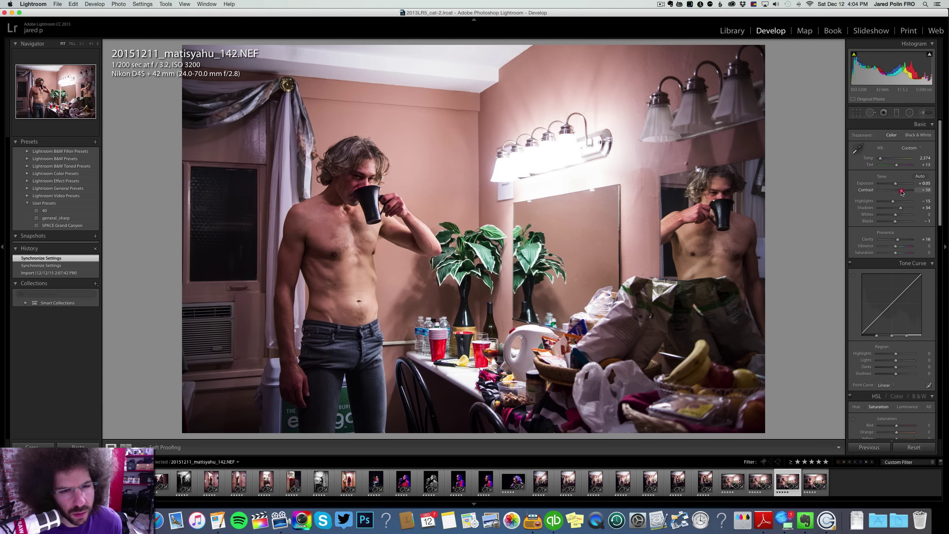
click(916, 135)
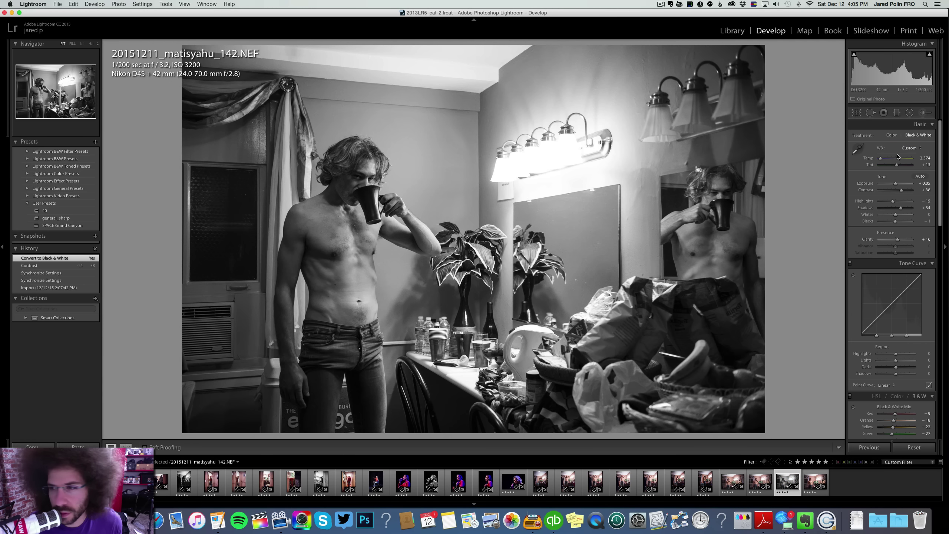
click(897, 183)
mouse_move(901, 190)
mouse_down()
mouse_move(897, 184)
mouse_move(889, 201)
mouse_up()
click(37, 295)
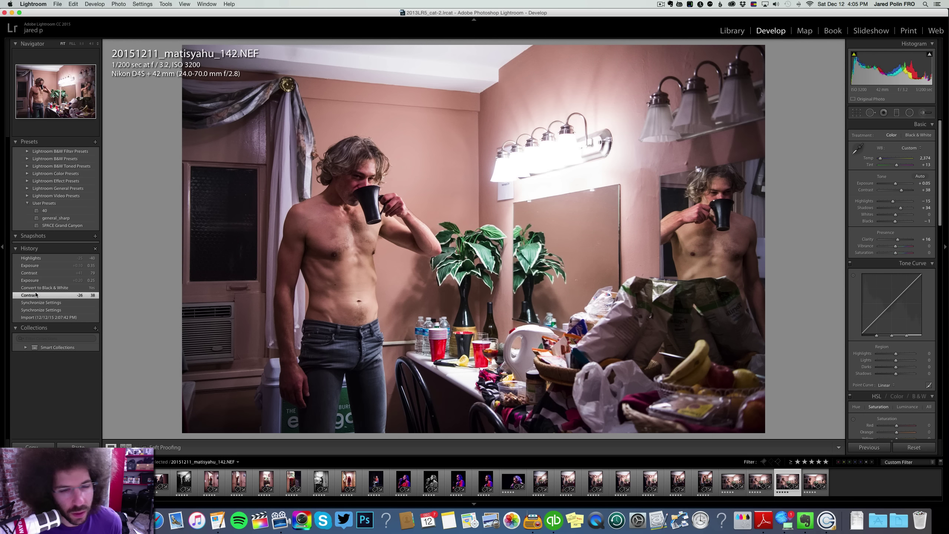
Set photo 142's contrast to +42 and whites to +28, and compare it with photo 143.
drag(904, 193, 903, 192)
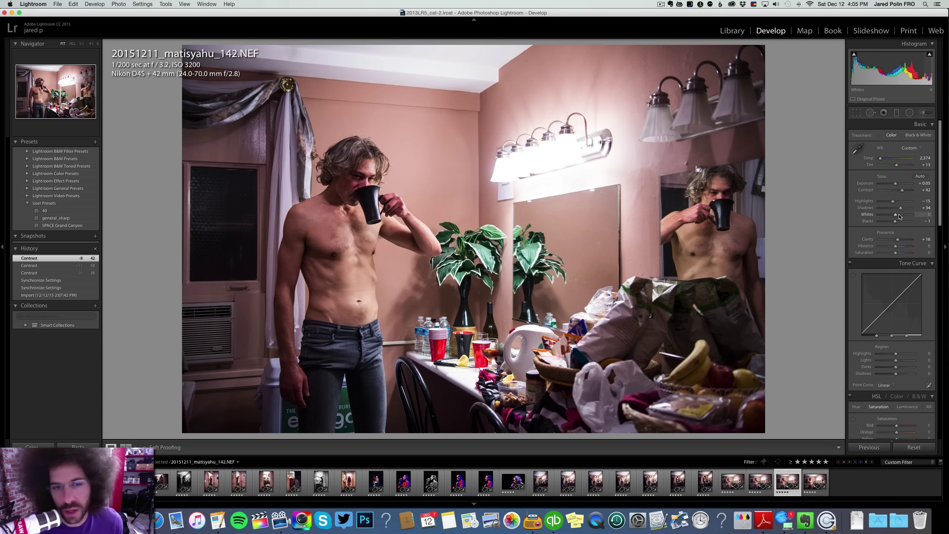
drag(899, 216, 900, 216)
key(Right)
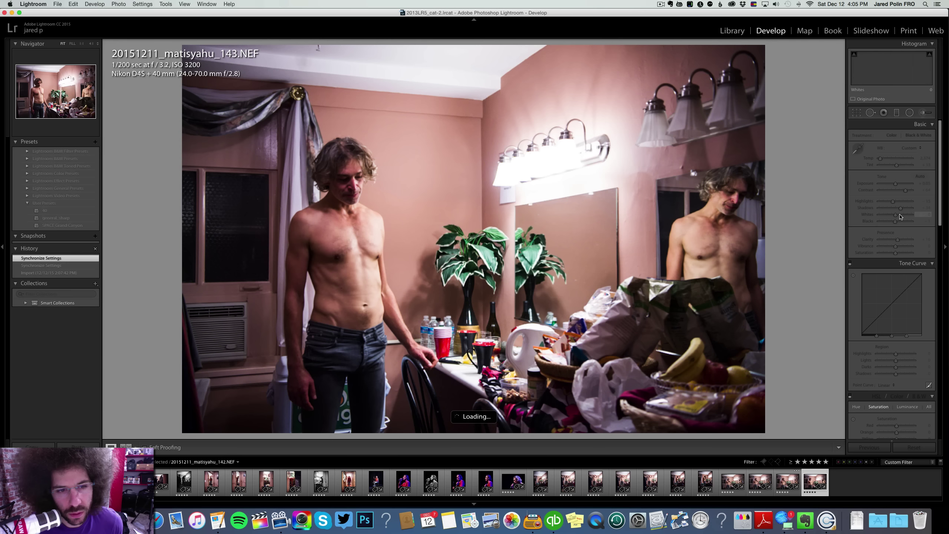
key(Left)
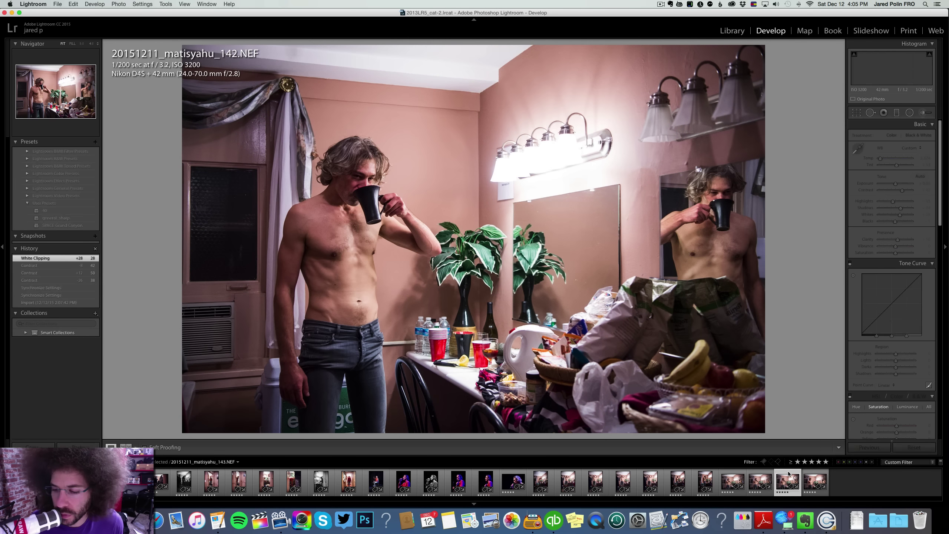
Synchronize photo 142's settings to photo 143 and view photo 143 full screen.
click(813, 480)
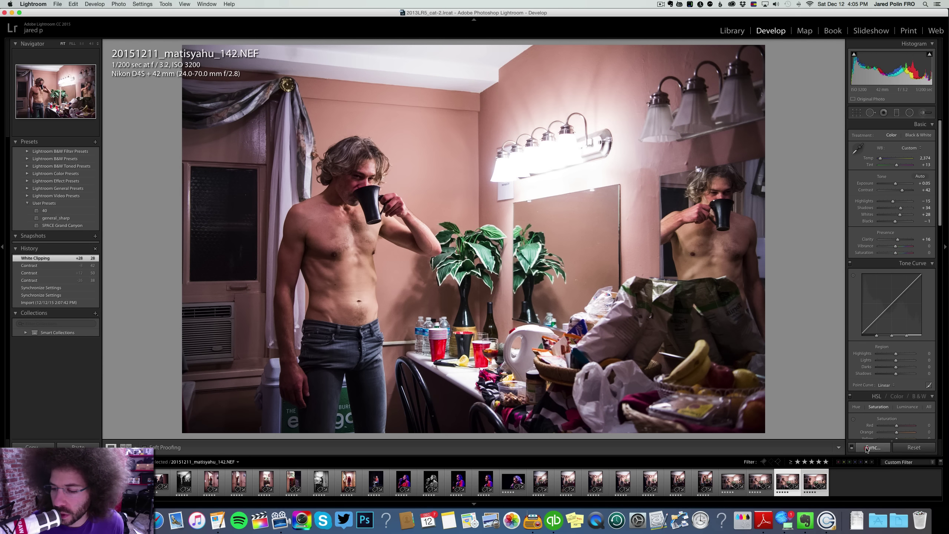
key(super+shift+v)
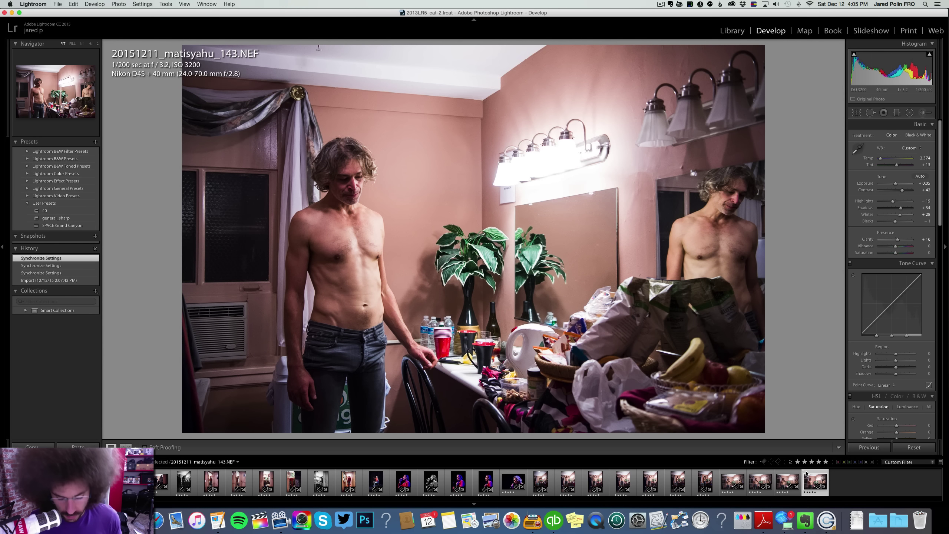
key(f)
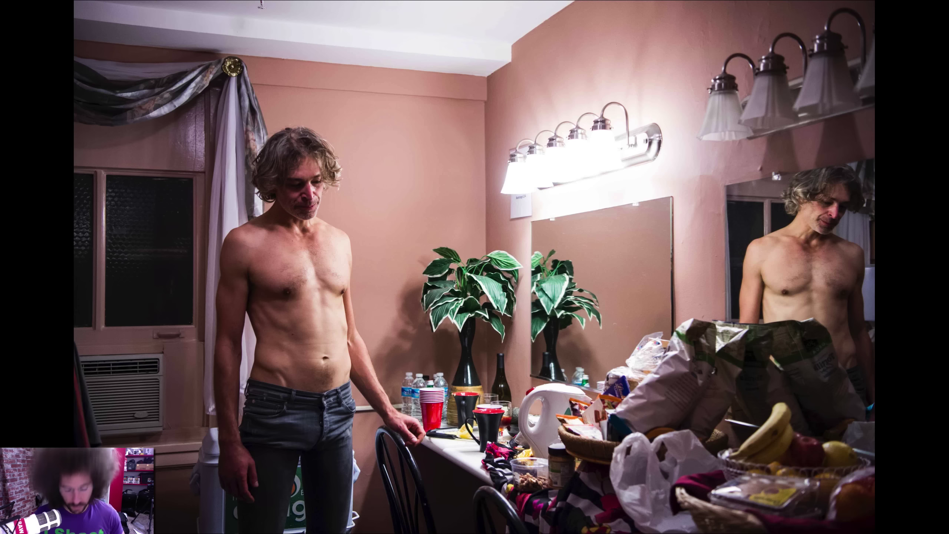